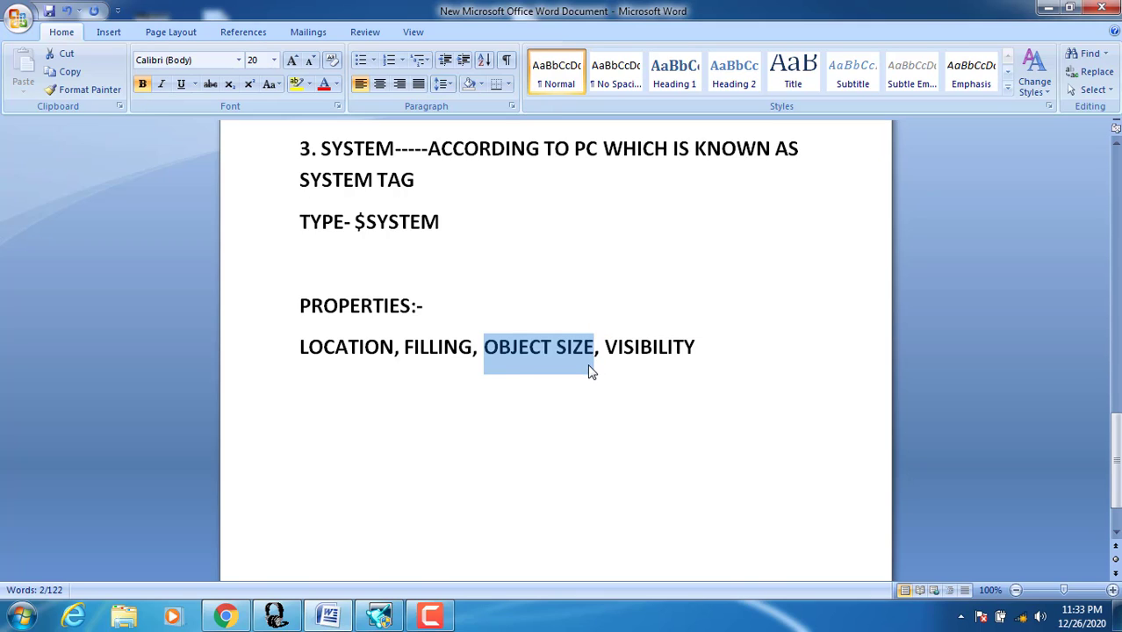
Step: Review the notes on object properties, tag data sources and tag types in the document
click(597, 352)
drag(596, 351, 485, 350)
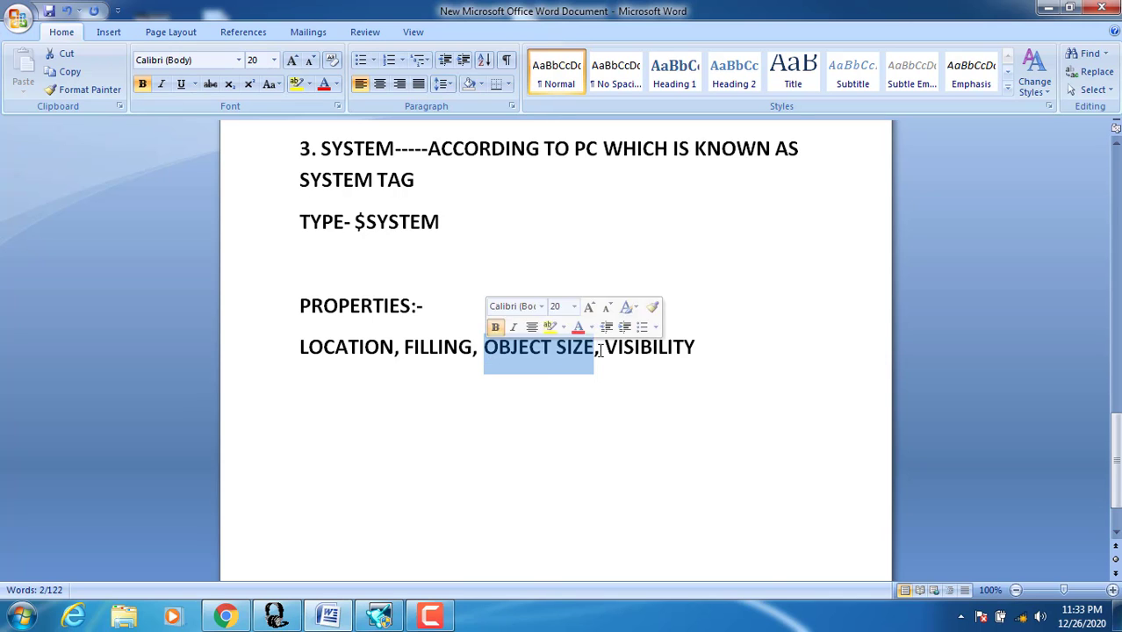
drag(699, 351, 368, 336)
scroll(368, 337, up, 15)
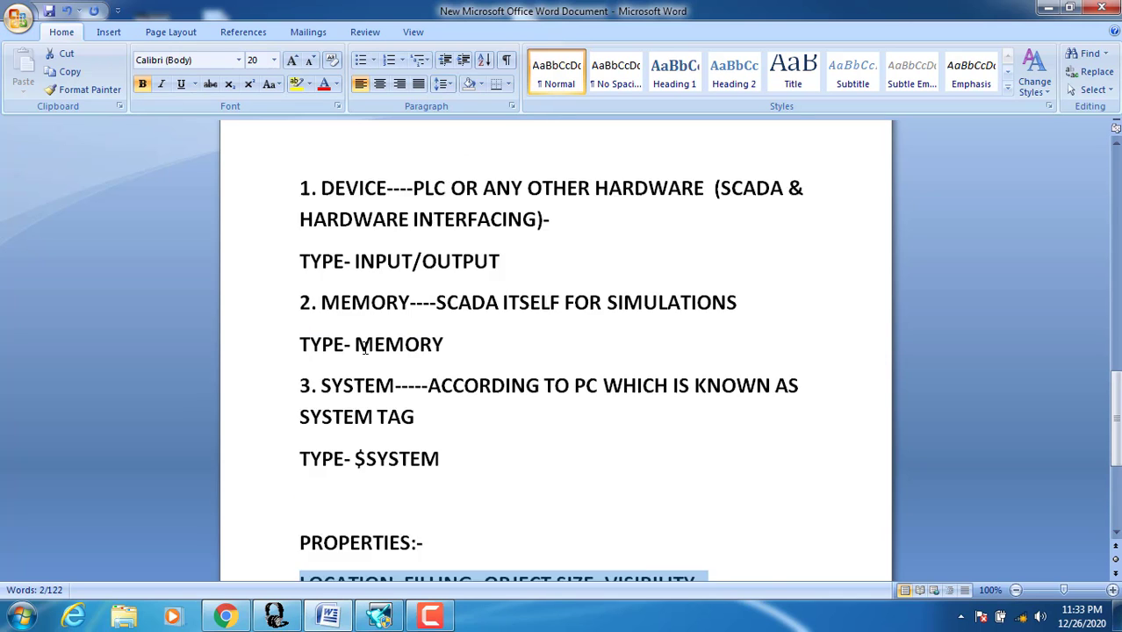
scroll(362, 336, up, 7)
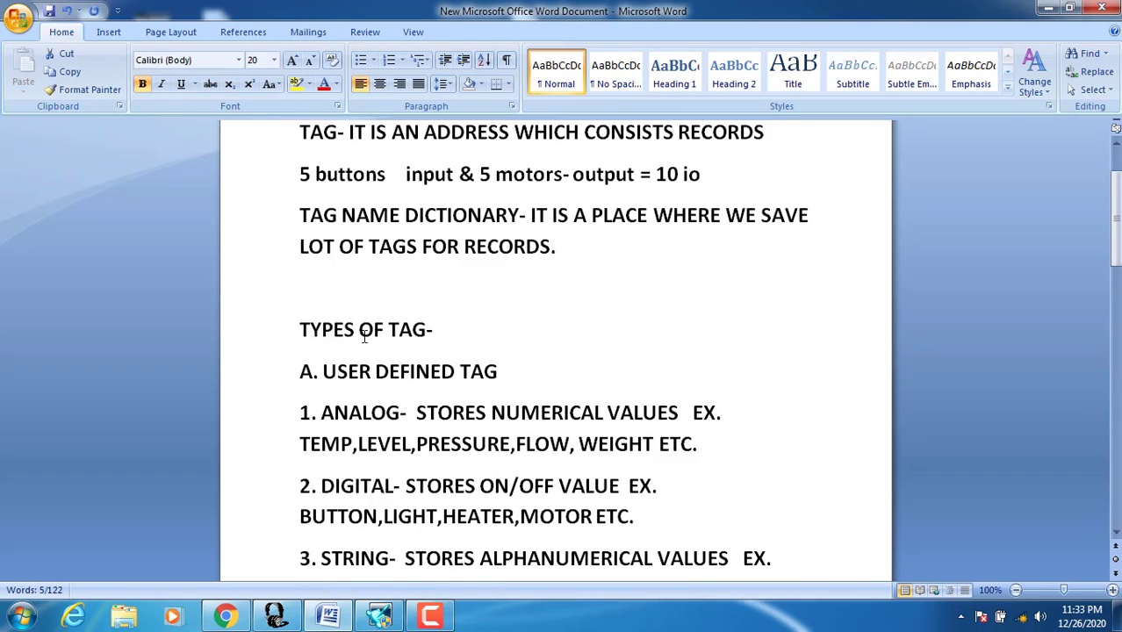
scroll(351, 281, down, 10)
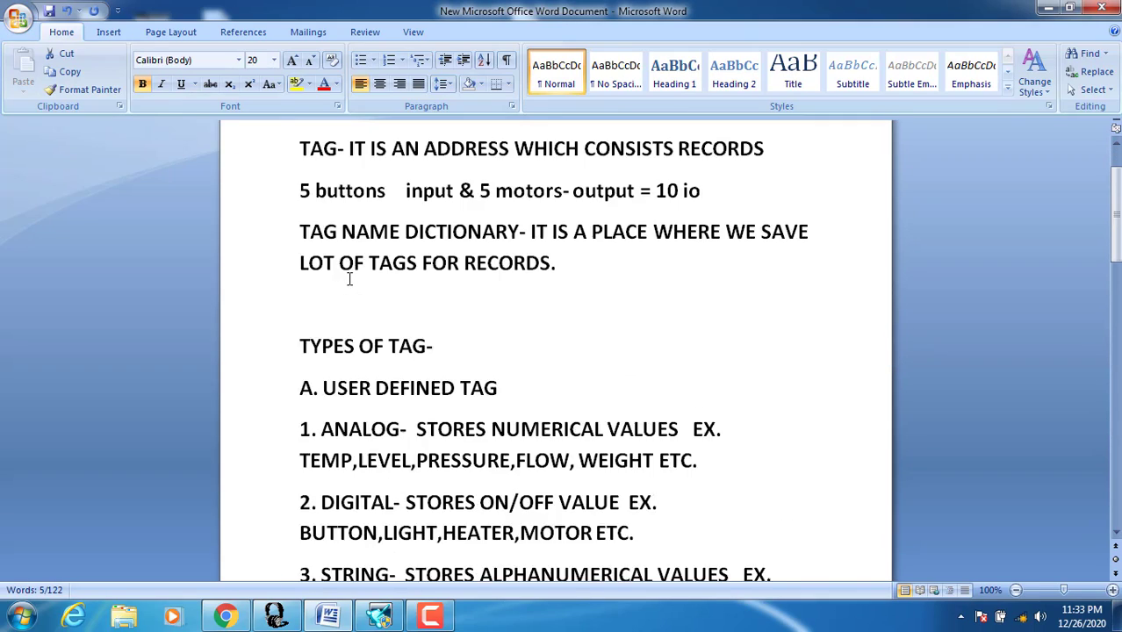
scroll(368, 301, down, 12)
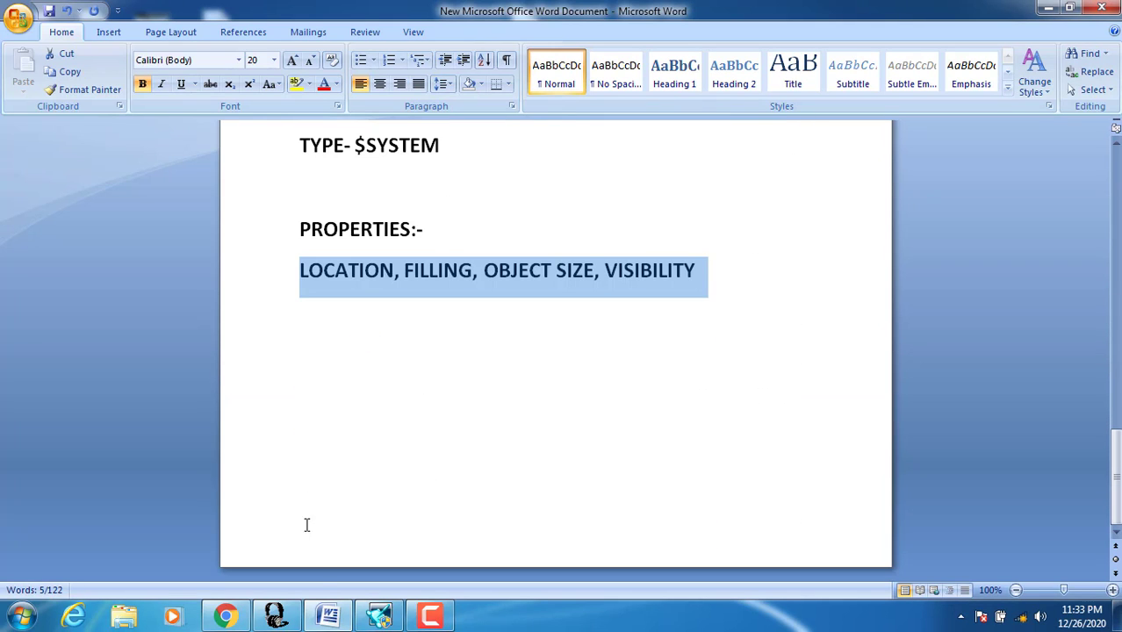
Step: Switch to the InTouch WindowMaker project
click(379, 616)
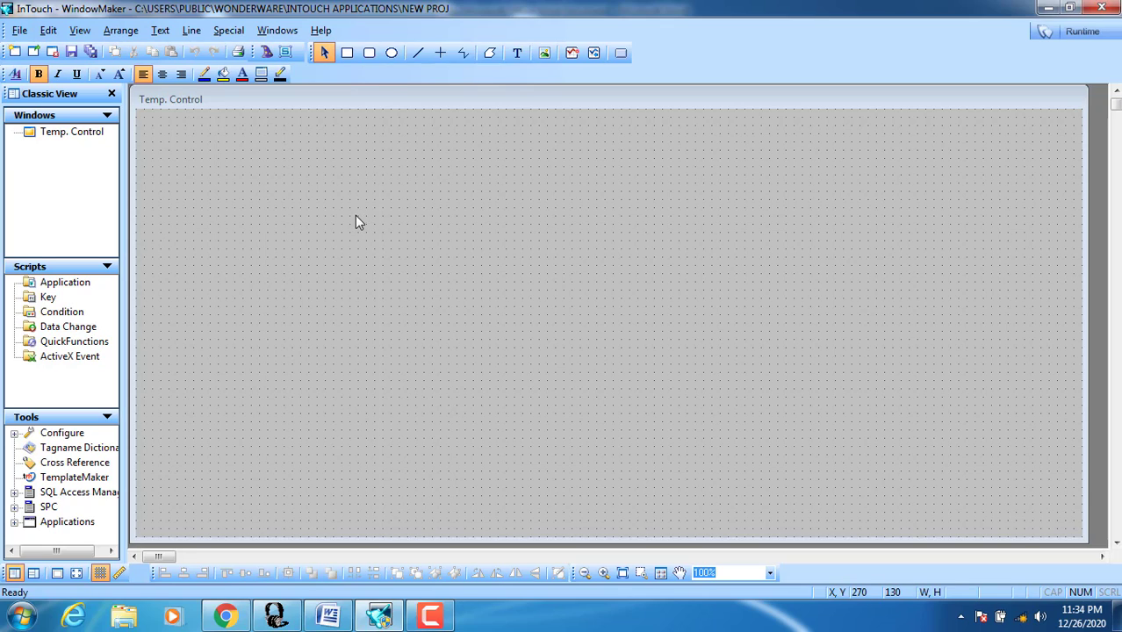
click(230, 33)
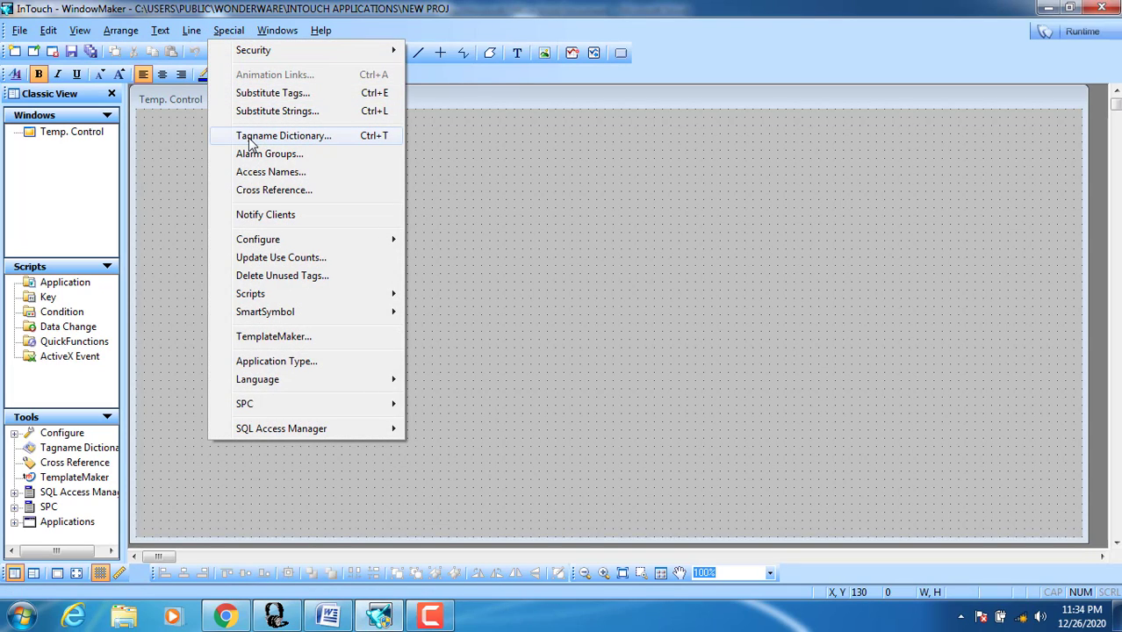
click(276, 137)
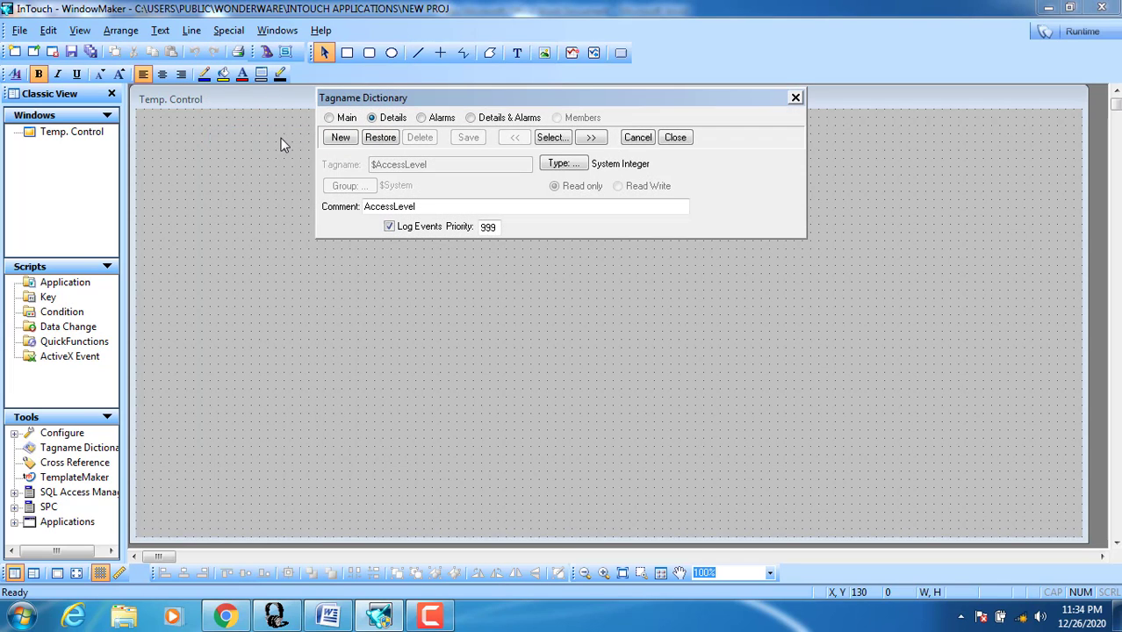
drag(481, 95, 405, 64)
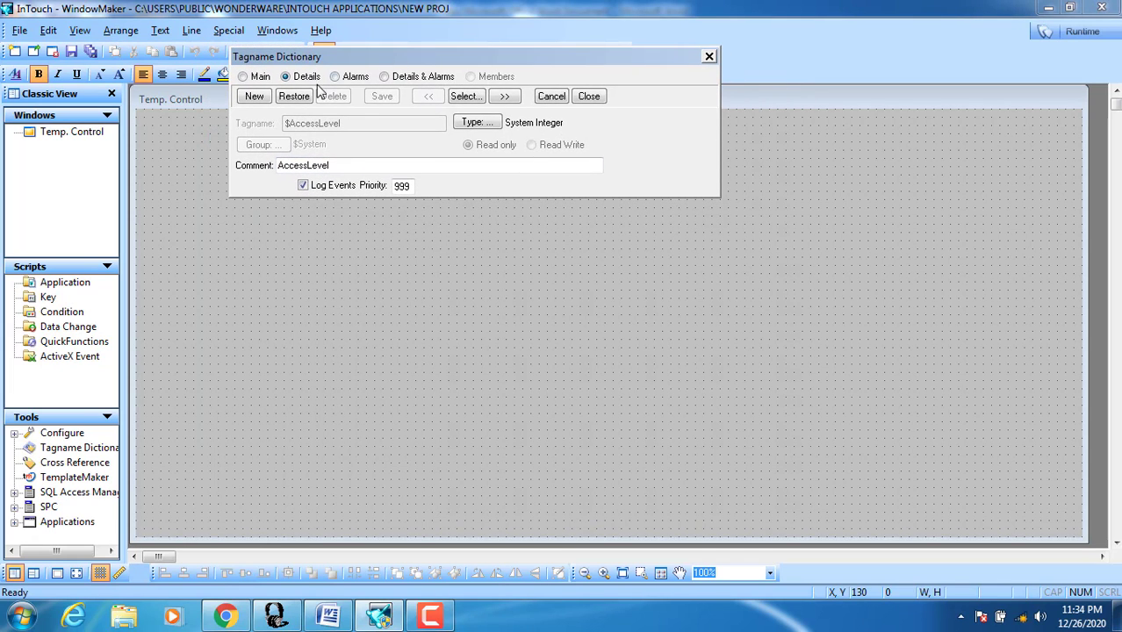
click(713, 58)
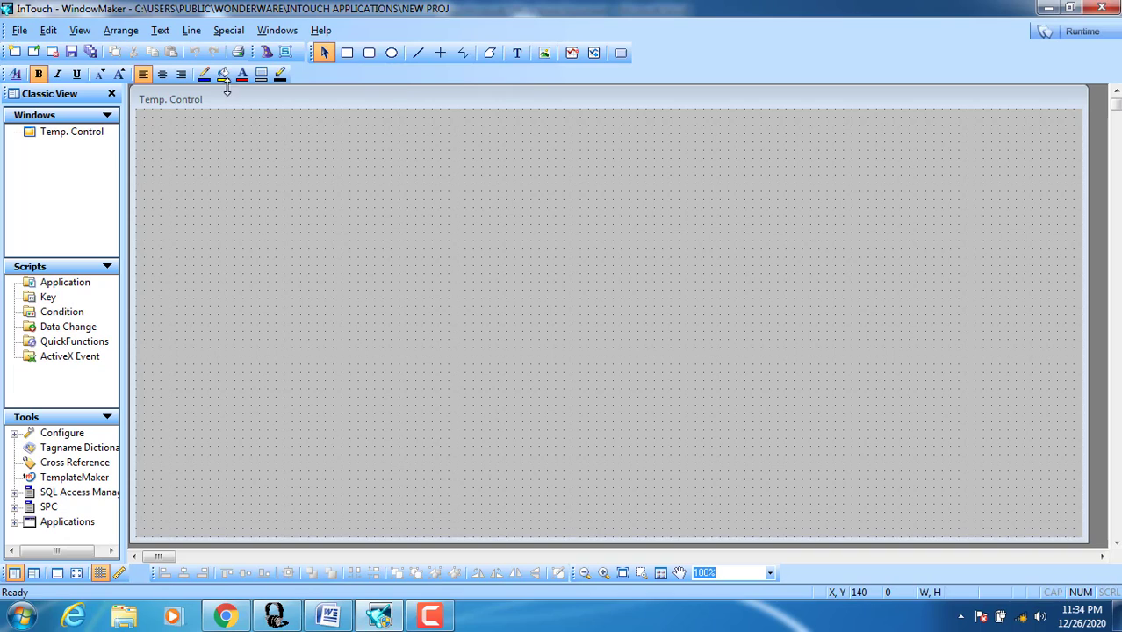
Step: Open the Tagname Dictionary, move it clear of the canvas and display its Details view
click(228, 30)
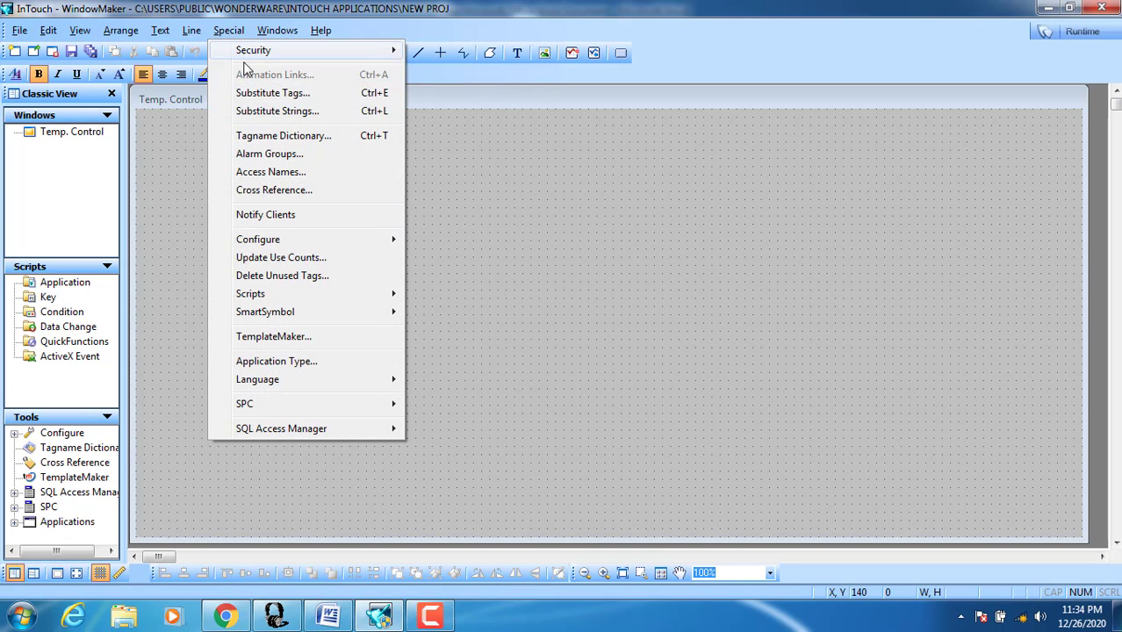
click(272, 135)
drag(373, 104, 254, 51)
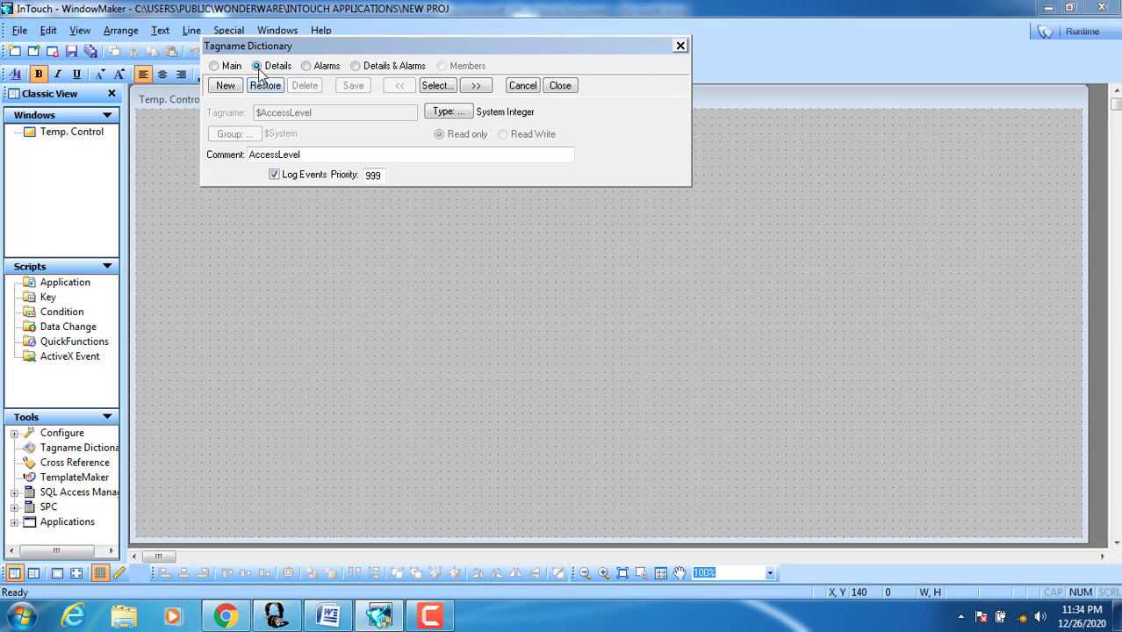
click(230, 67)
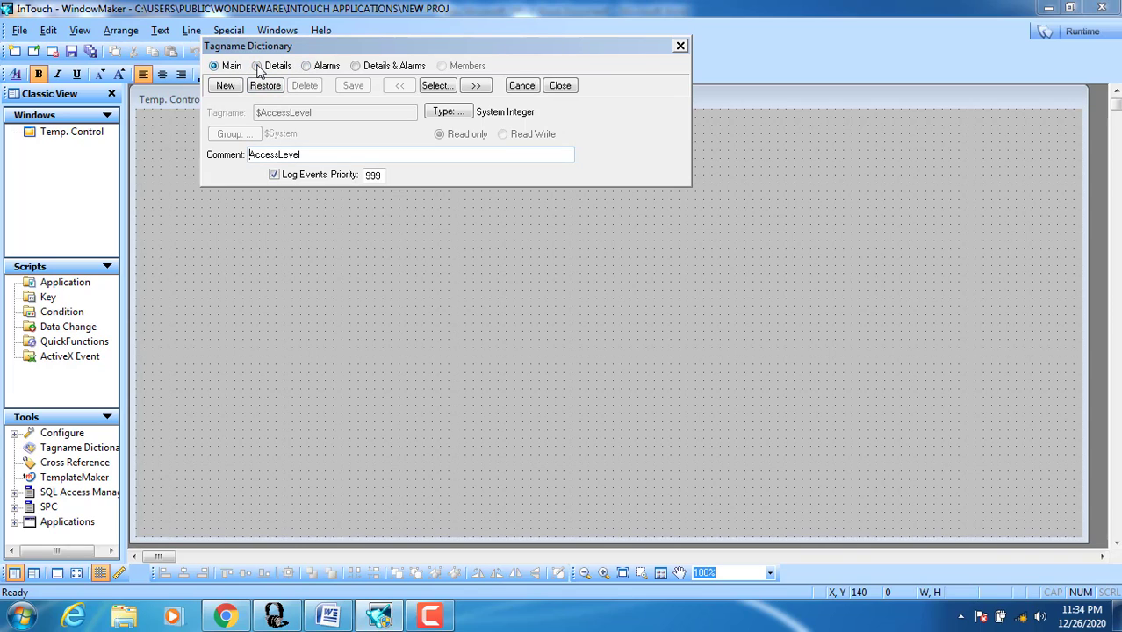
click(258, 68)
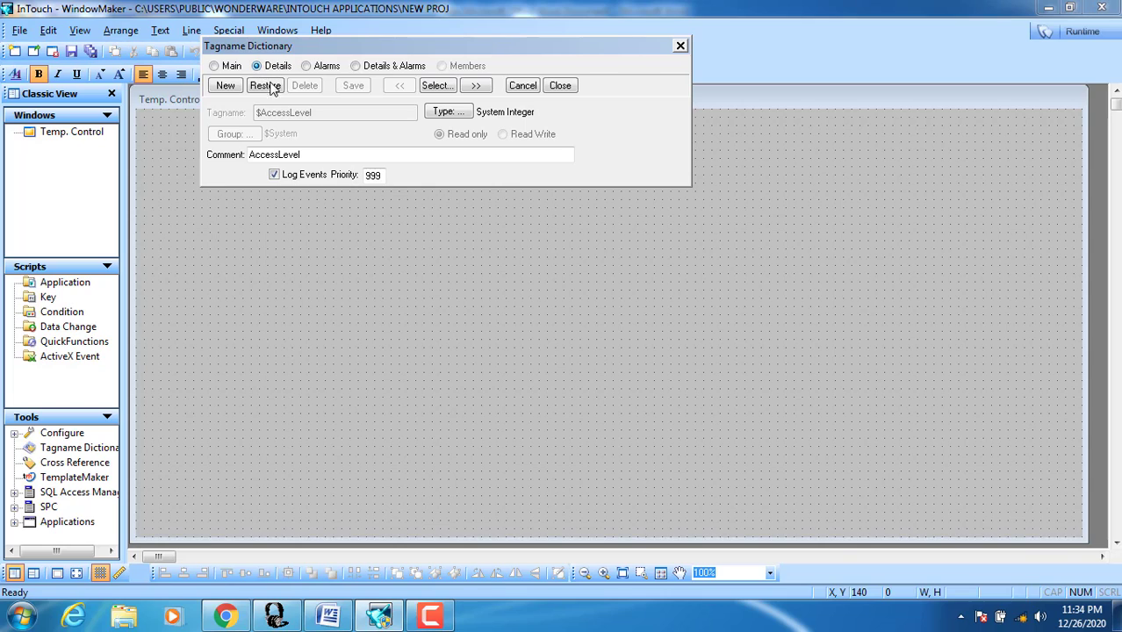
Step: Start a new tag in the Tagname Dictionary and name it level
click(226, 88)
click(275, 112)
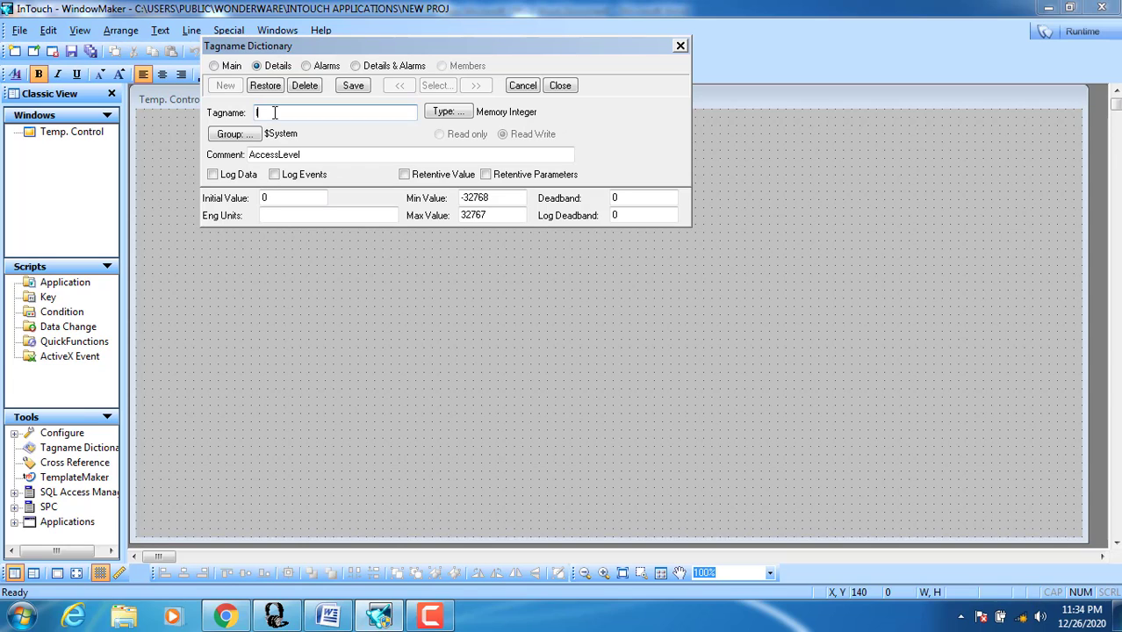
text(level)
drag(274, 113, 228, 116)
Step: Switch to the Word notes and examine the analog entry under user-defined tag types
click(327, 616)
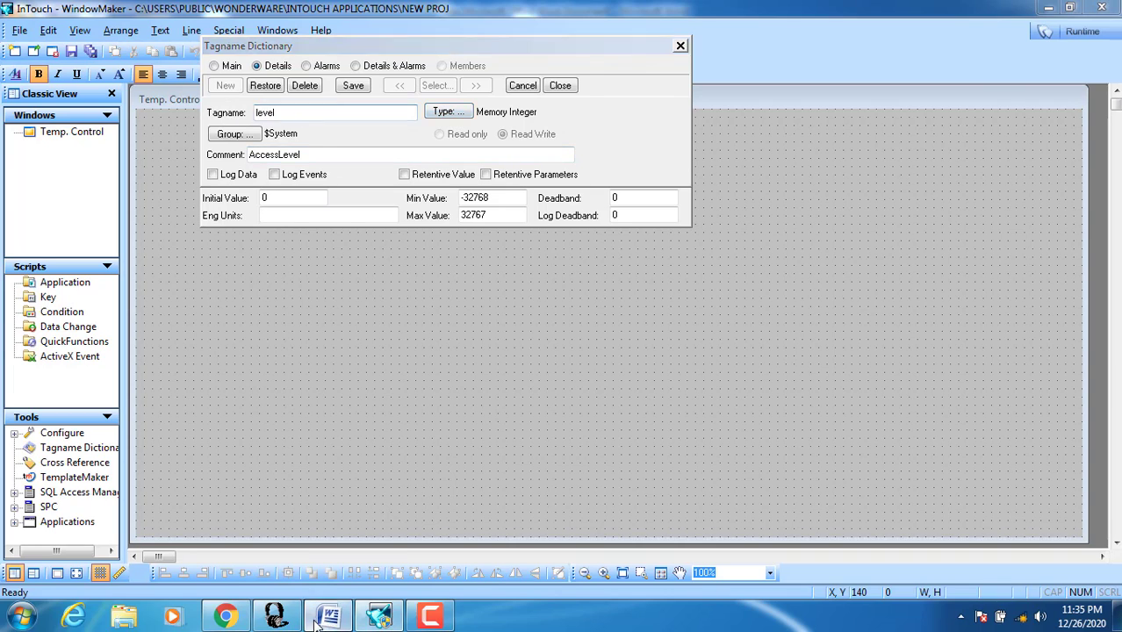
scroll(388, 300, up, 5)
scroll(392, 291, down, 10)
scroll(367, 308, up, 6)
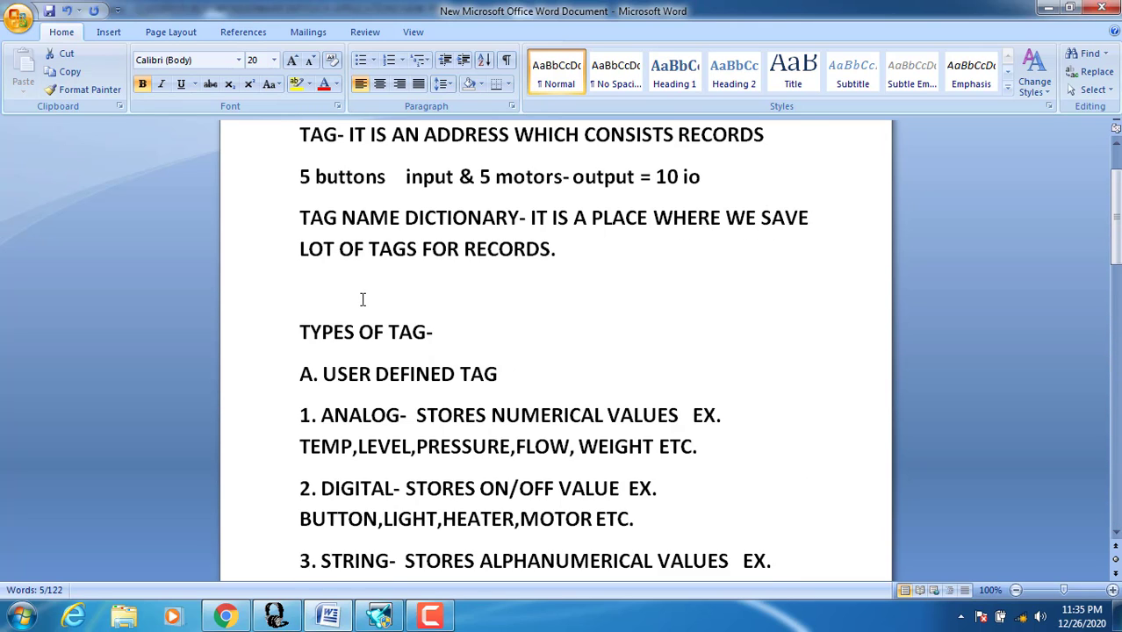
scroll(366, 299, down, 5)
drag(321, 220, 697, 250)
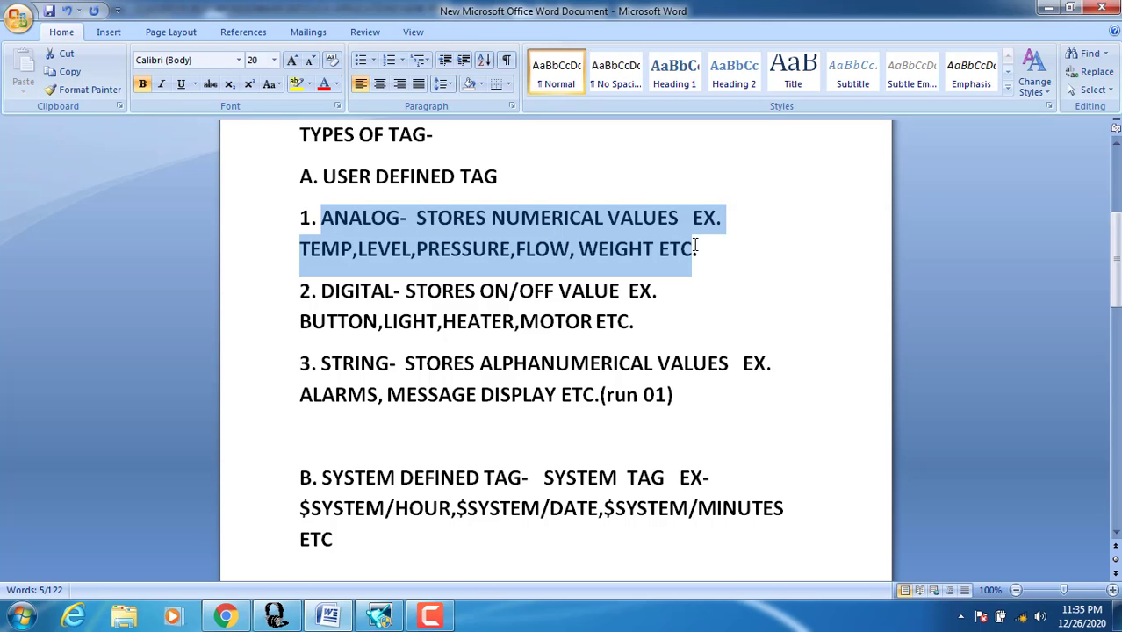
scroll(441, 300, down, 3)
scroll(442, 299, down, 5)
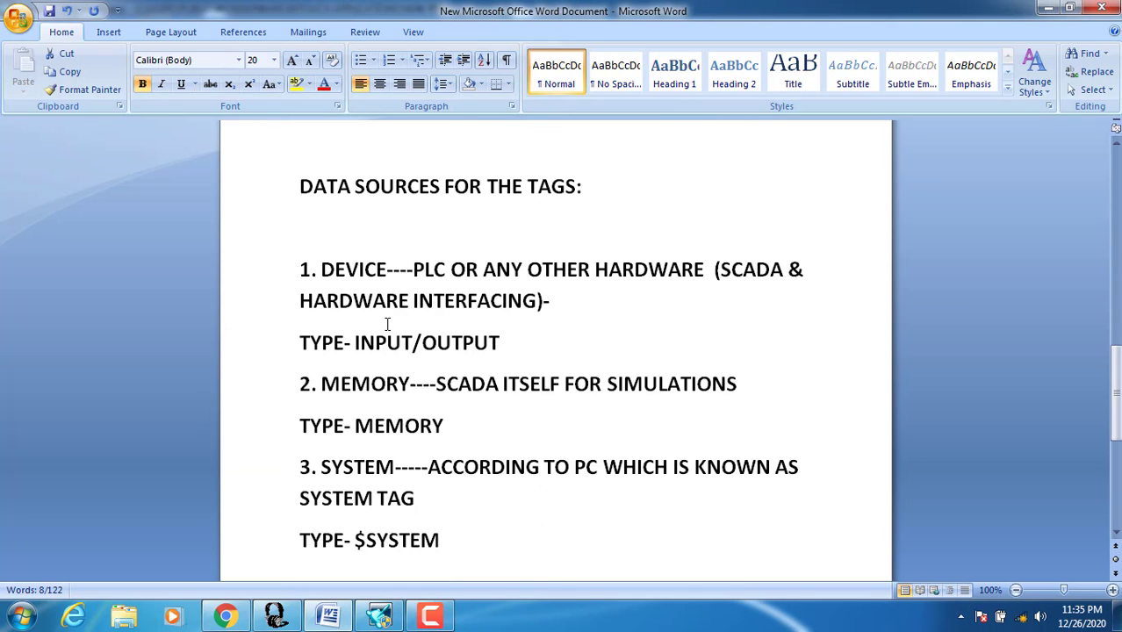
Step: Examine the device and memory data sources in the notes, including the tag type for memory
click(387, 270)
drag(387, 270, 322, 273)
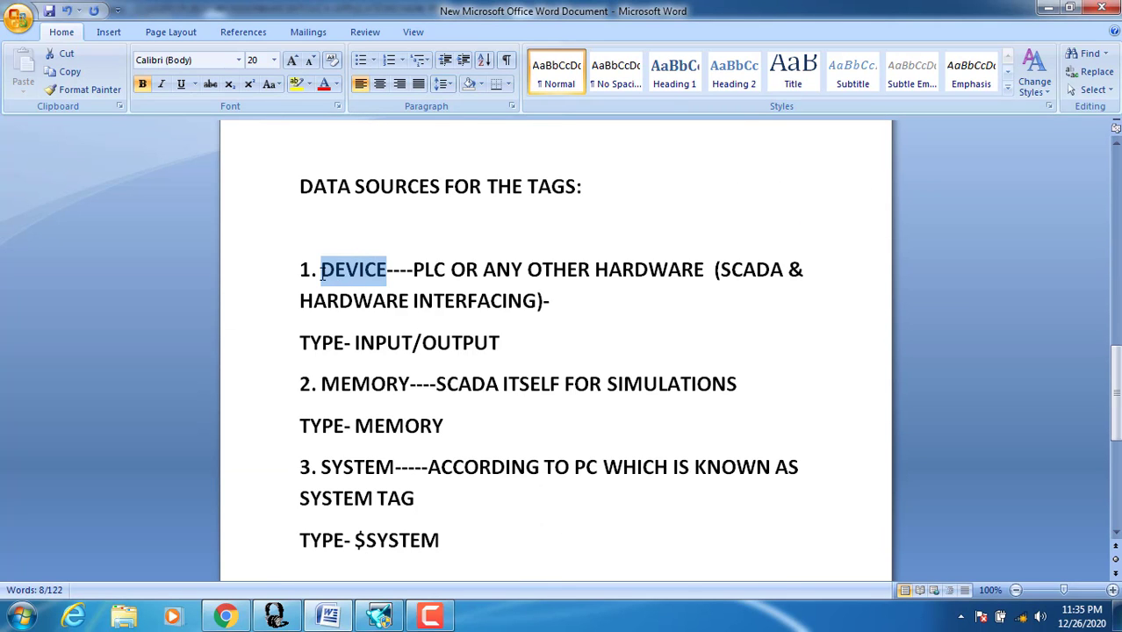
scroll(323, 281, down, 1)
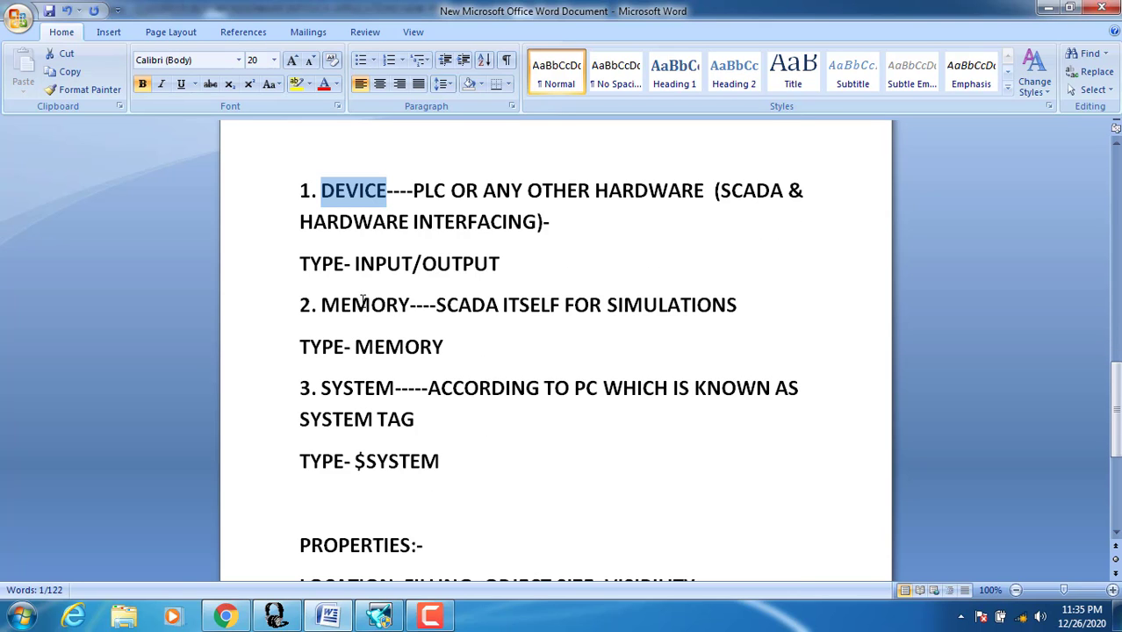
drag(432, 309, 357, 309)
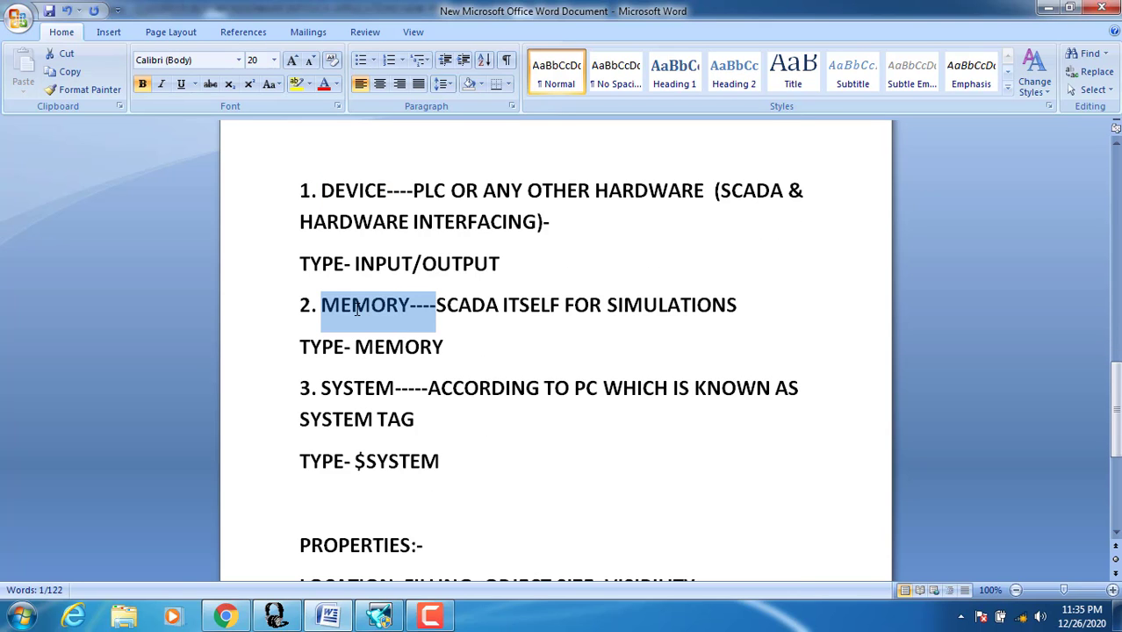
click(418, 307)
drag(354, 346, 445, 344)
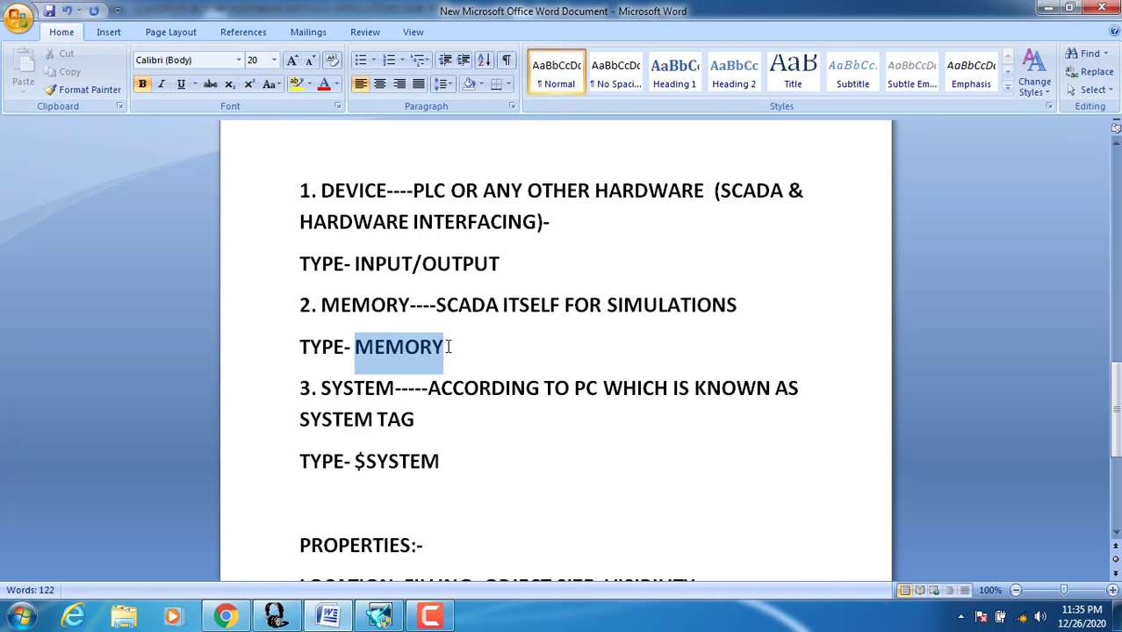
Step: Switch back to InTouch WindowMaker, set the level tag's type to Memory Real and save the tag
click(380, 617)
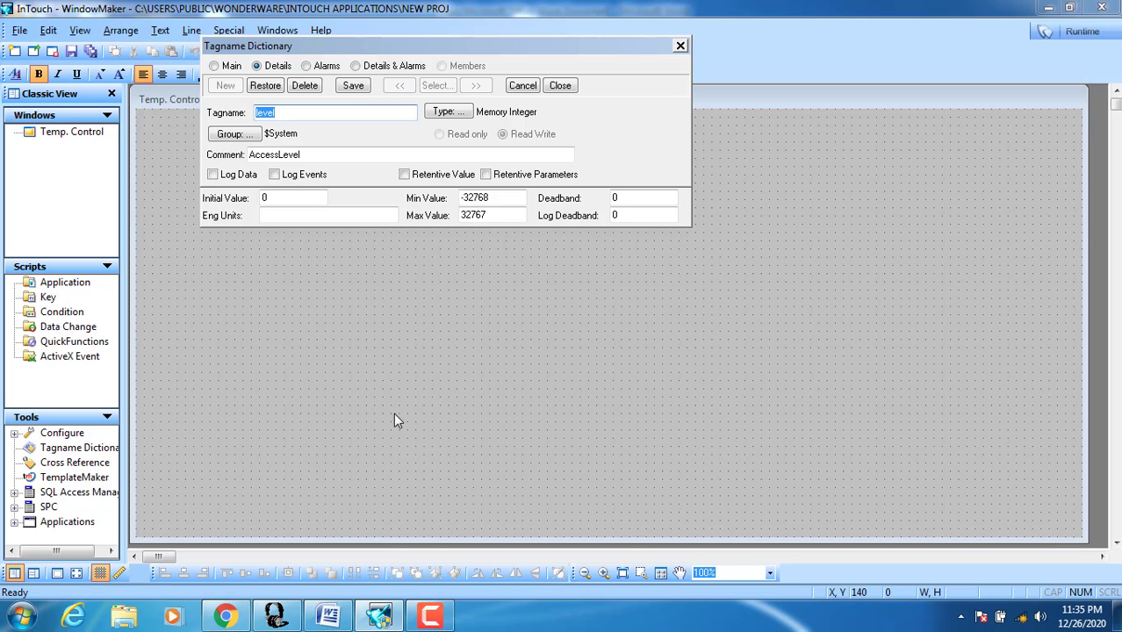
click(309, 111)
drag(295, 111, 246, 112)
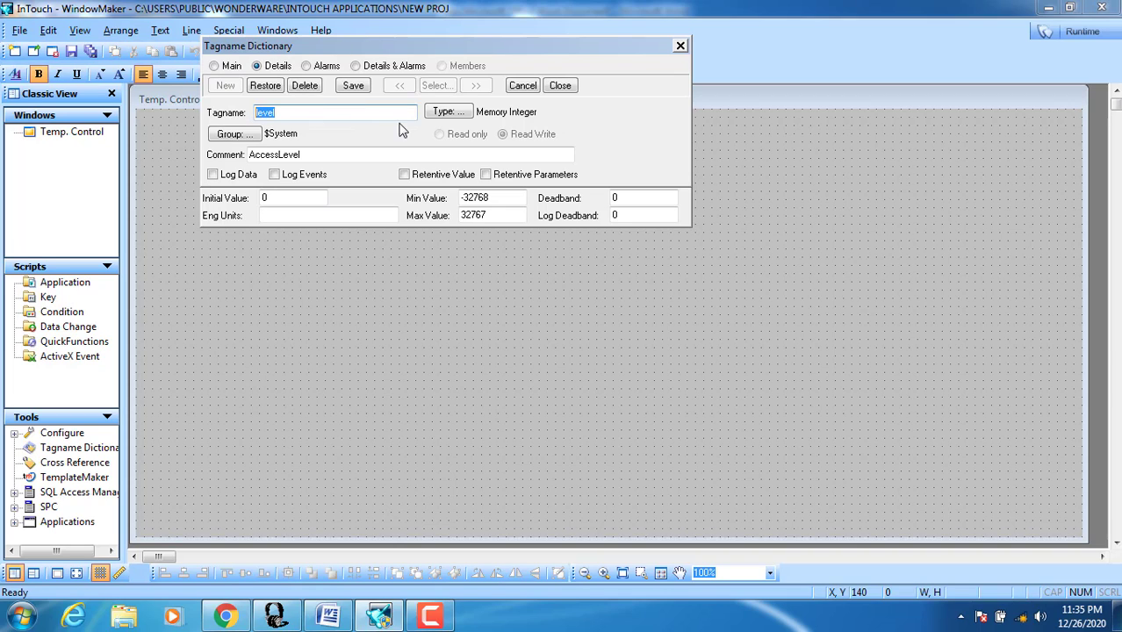
click(450, 114)
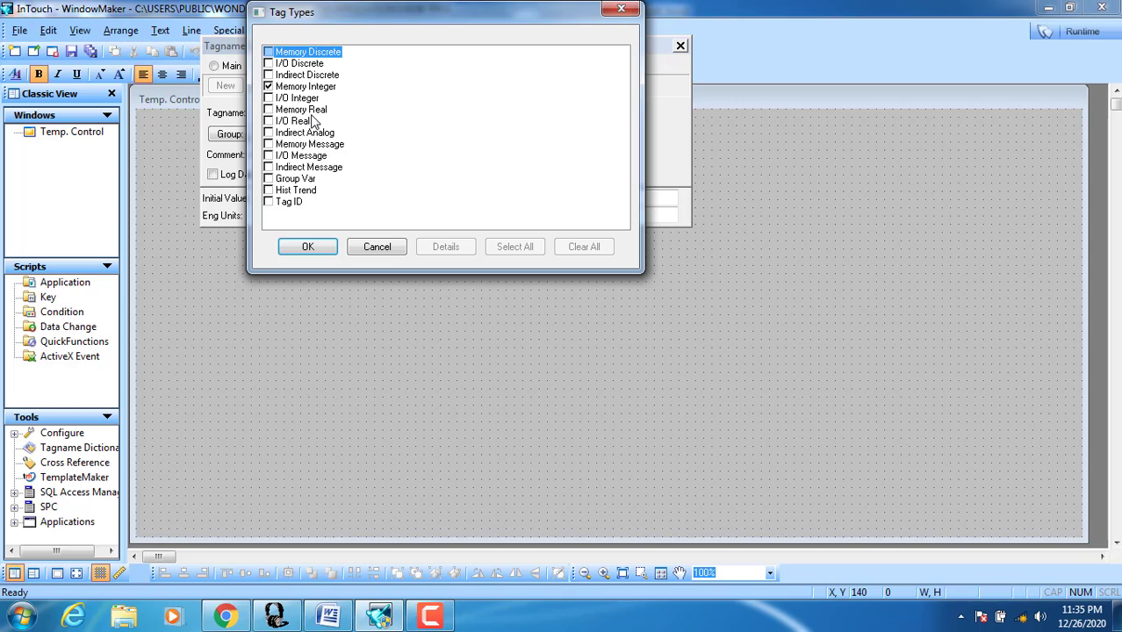
click(268, 110)
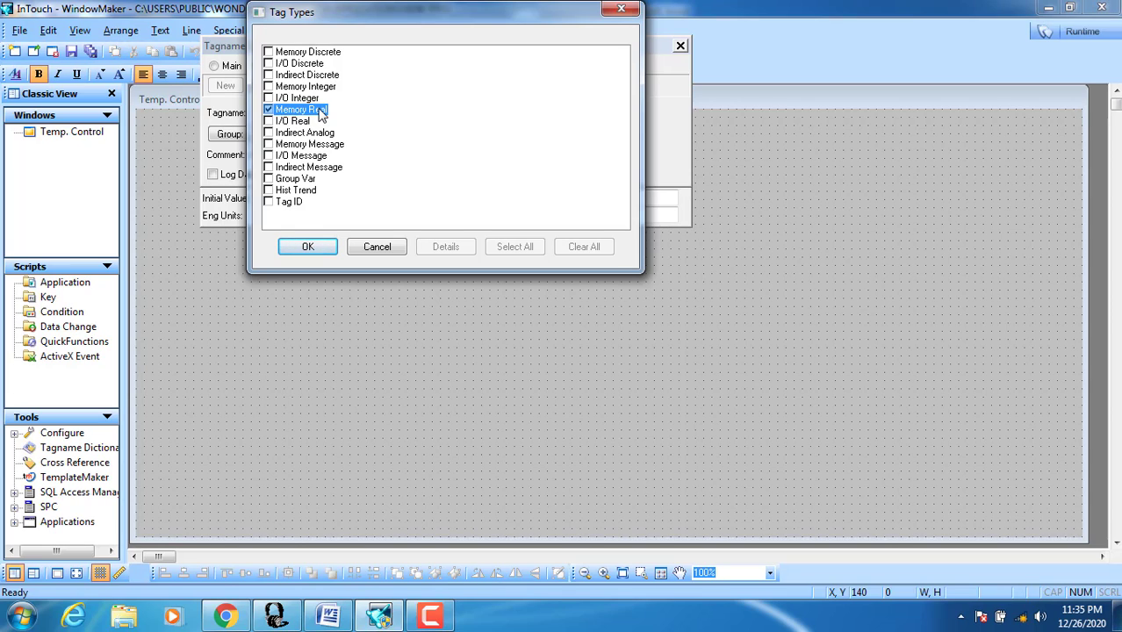
click(303, 246)
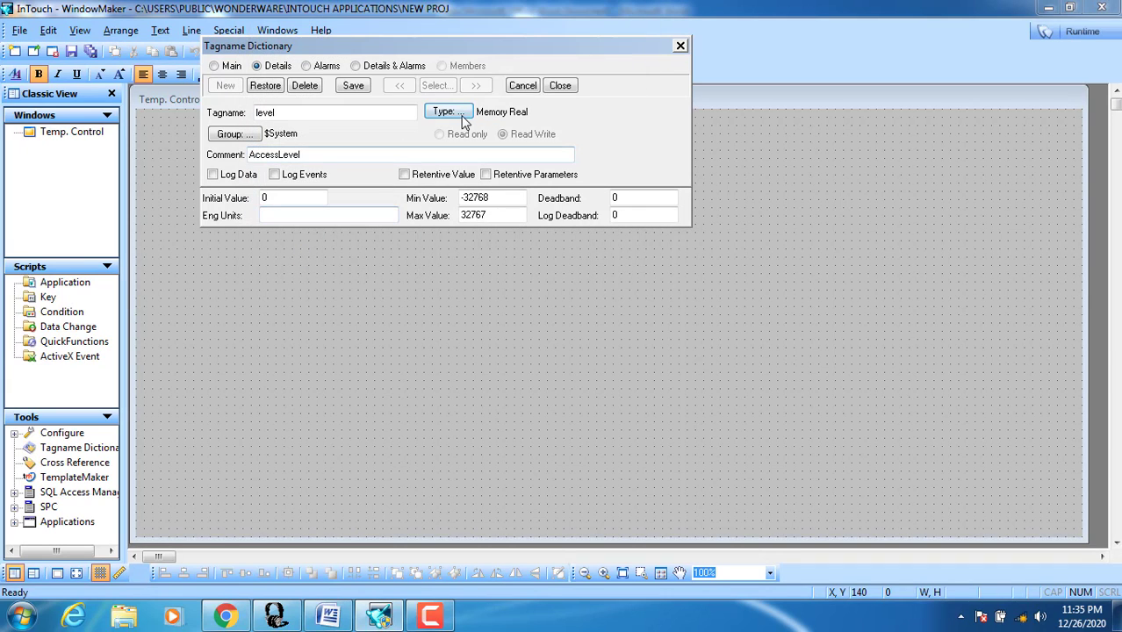
drag(290, 113, 244, 113)
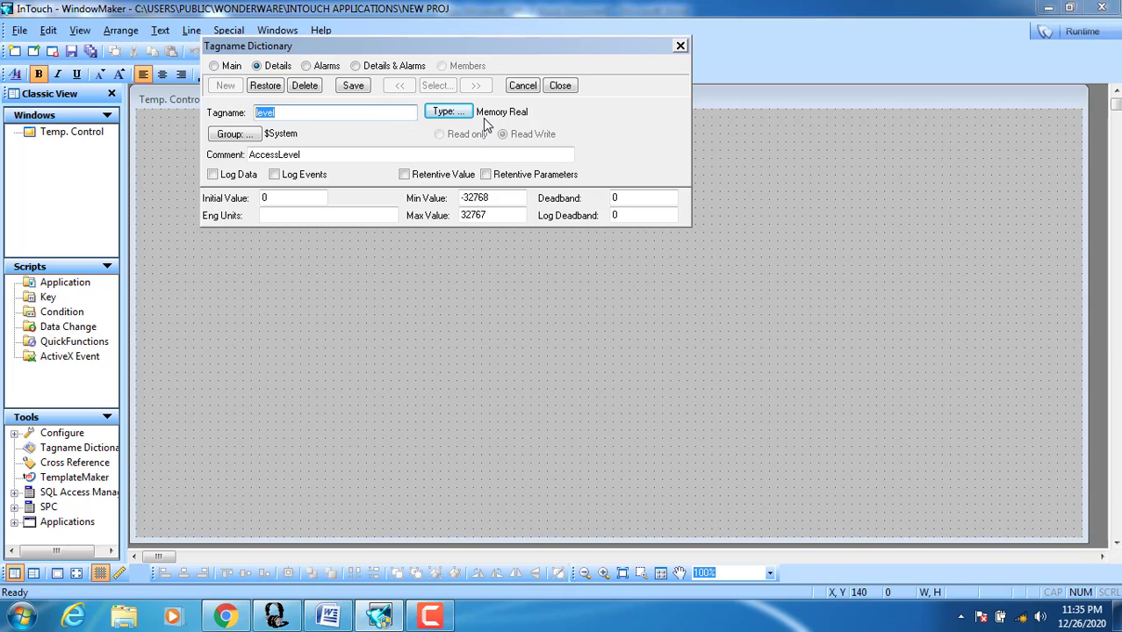
click(362, 92)
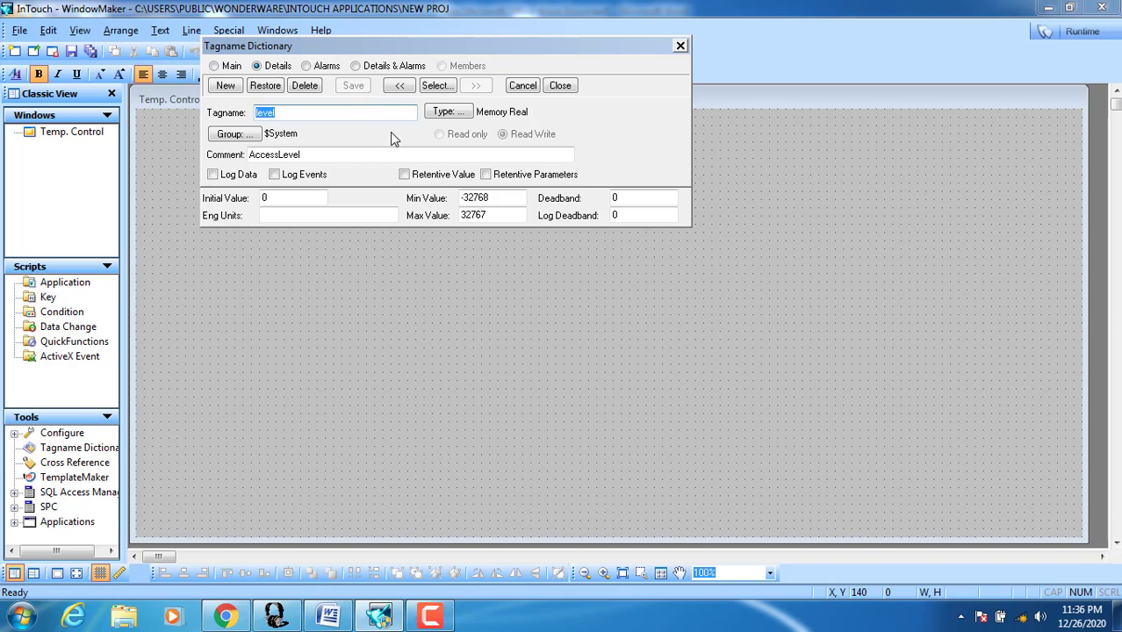
Step: Create and save another Memory Real tag named temp
click(226, 87)
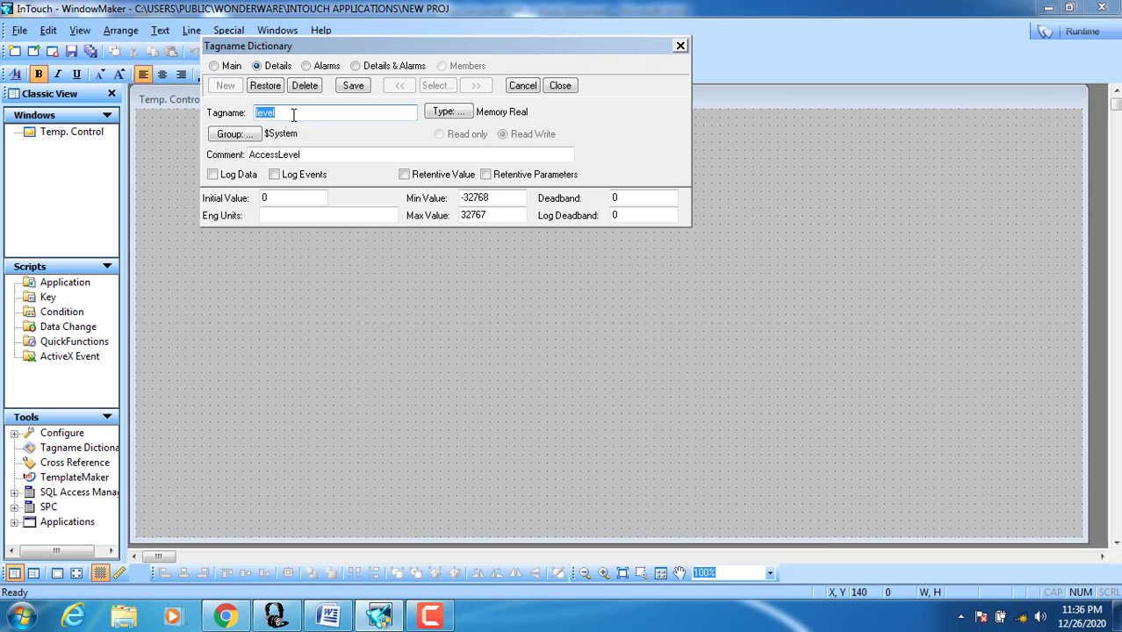
text(temp)
click(351, 87)
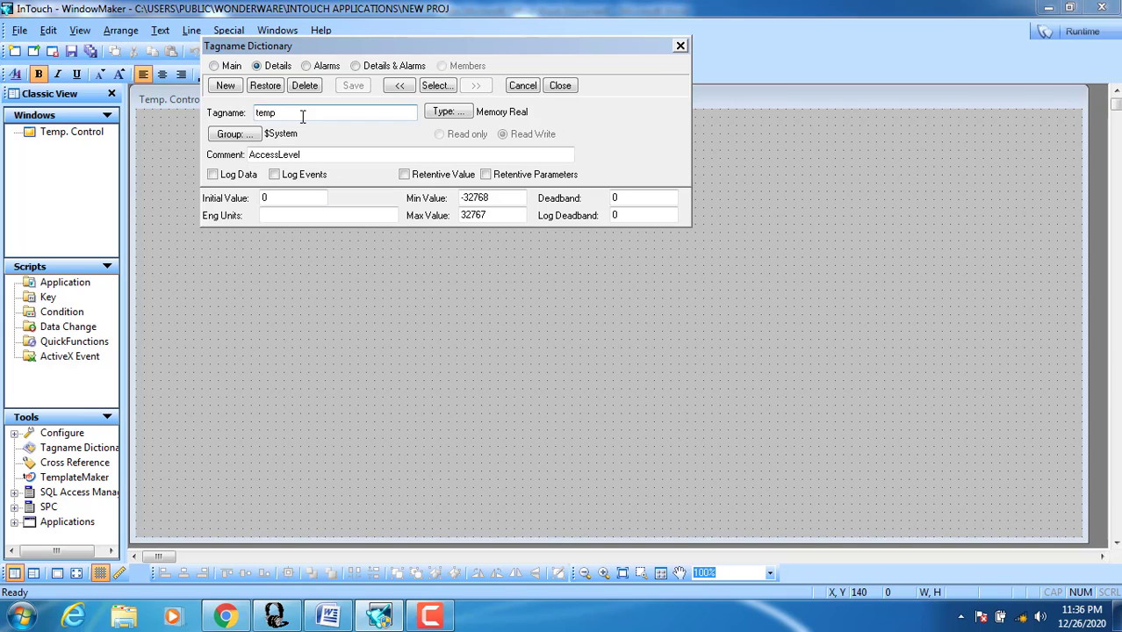
Step: Start a further tag in the Tagname Dictionary and name it button1
drag(302, 116, 254, 115)
text(button)
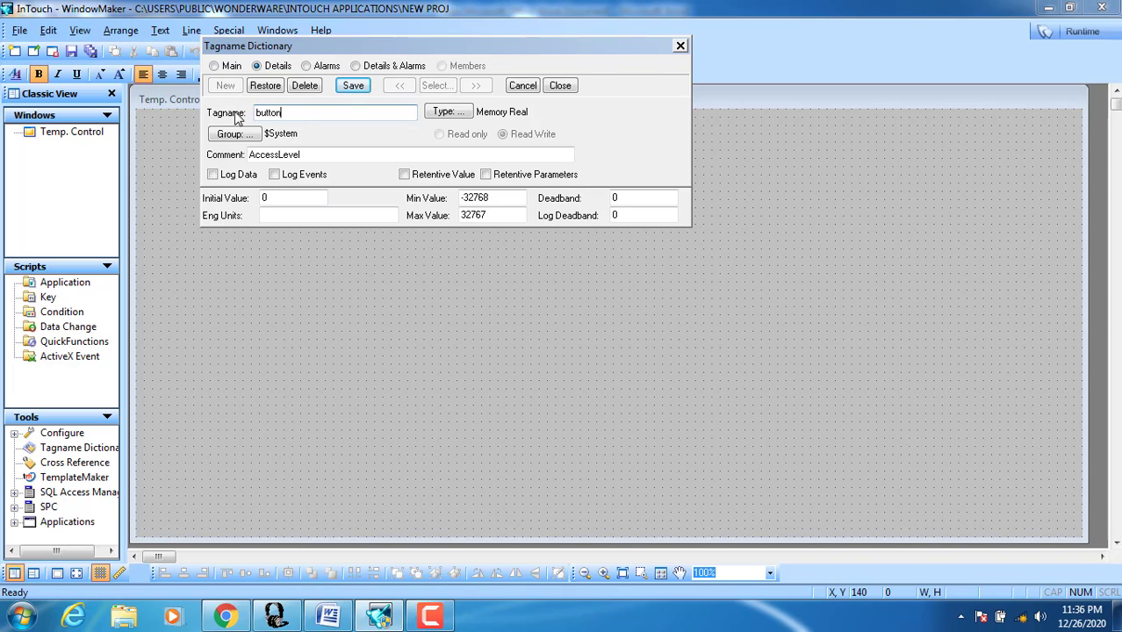
text(1)
Step: Switch to the Word notes and examine the digital tag definition and the type listed for the memory data source
click(328, 617)
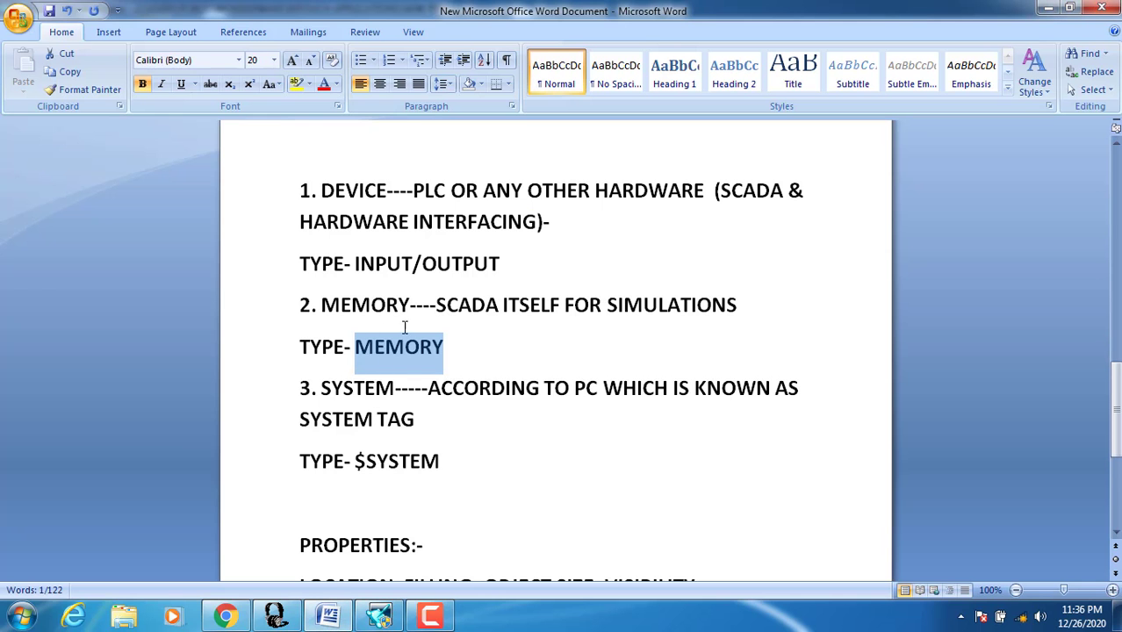
scroll(404, 330, up, 7)
scroll(412, 327, up, 2)
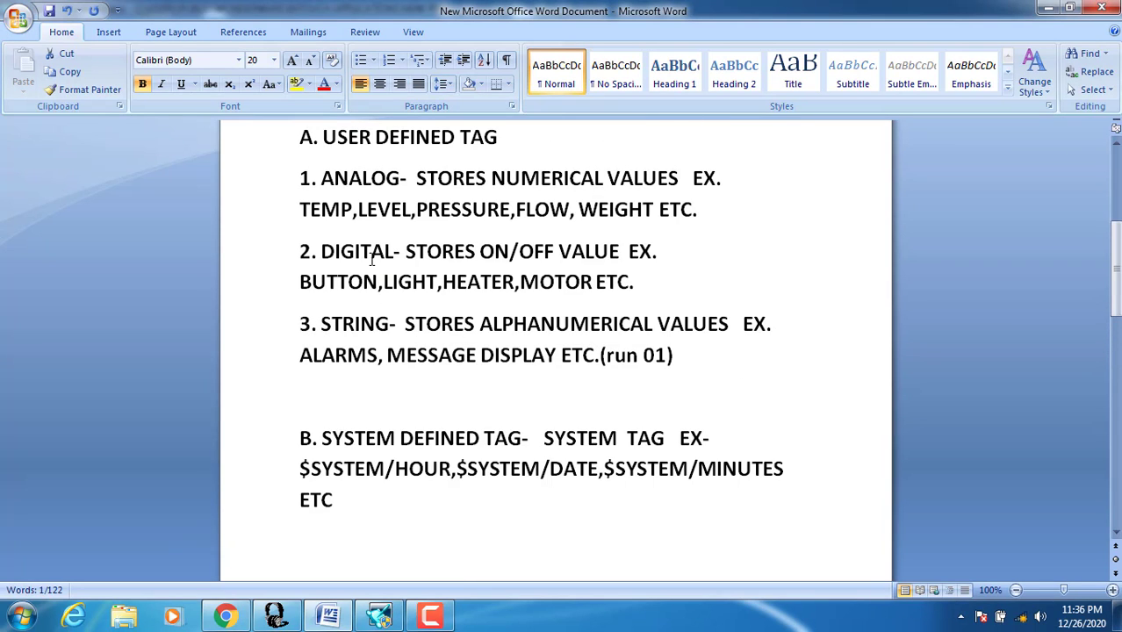
drag(368, 251, 563, 282)
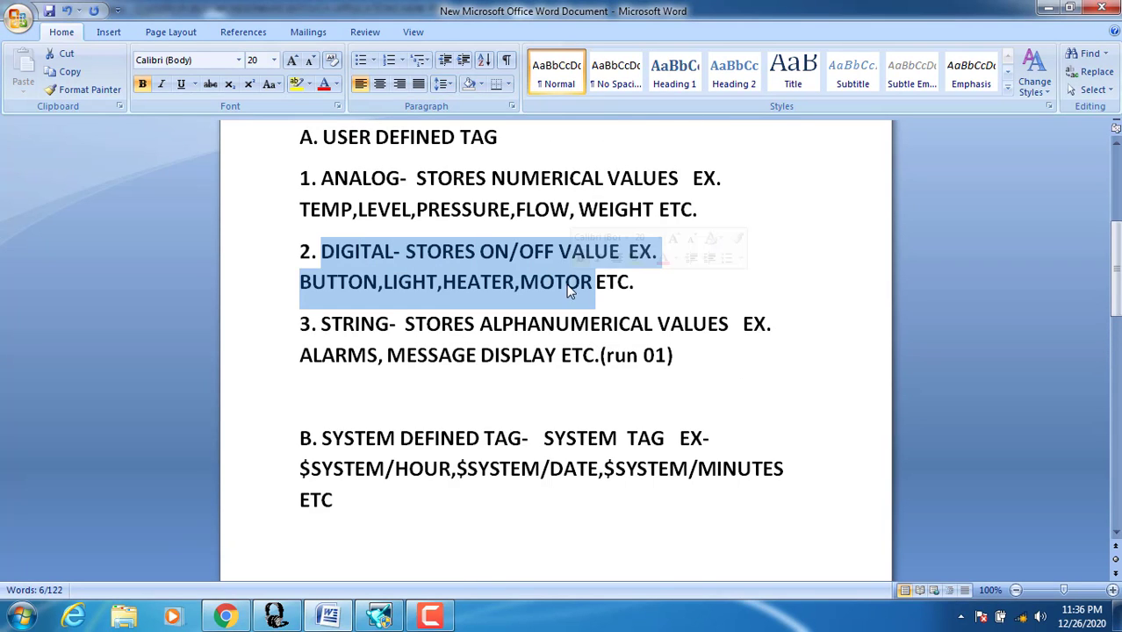
scroll(443, 343, down, 6)
scroll(450, 354, down, 2)
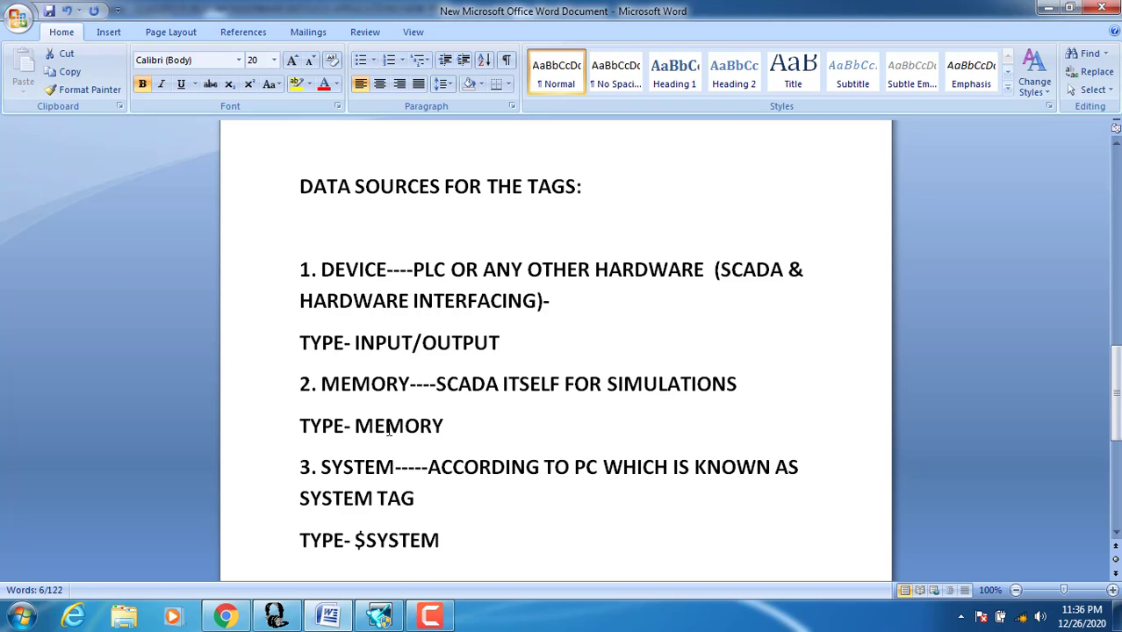
drag(372, 426, 446, 430)
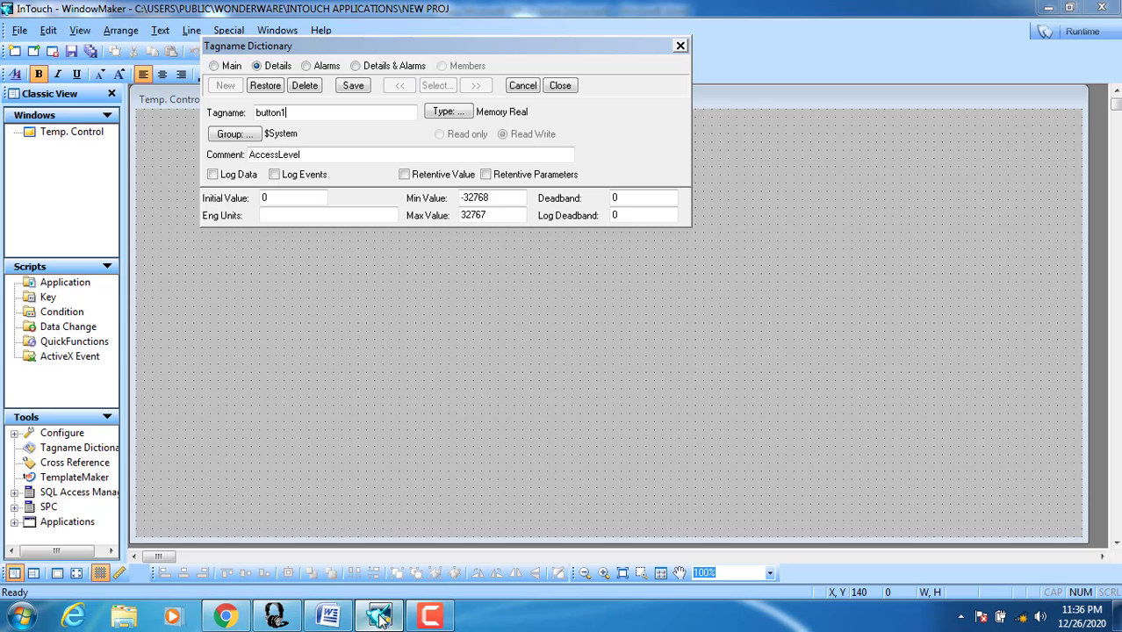
Step: Switch back to InTouch WindowMaker, set button1's tag type to Memory Discrete and save the tag
click(380, 616)
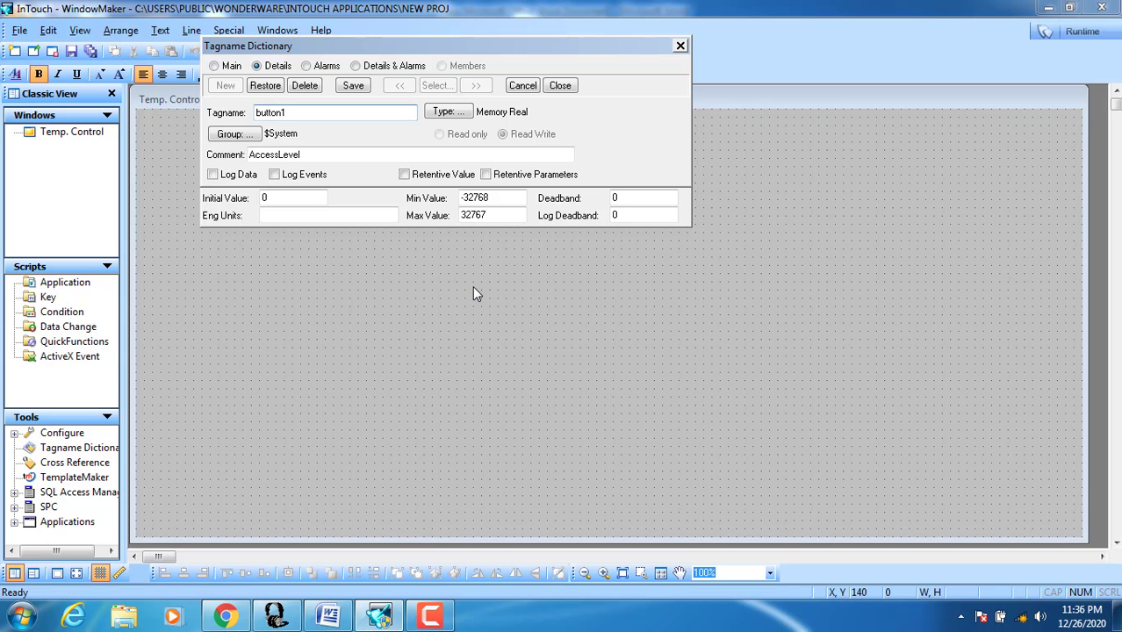
click(445, 114)
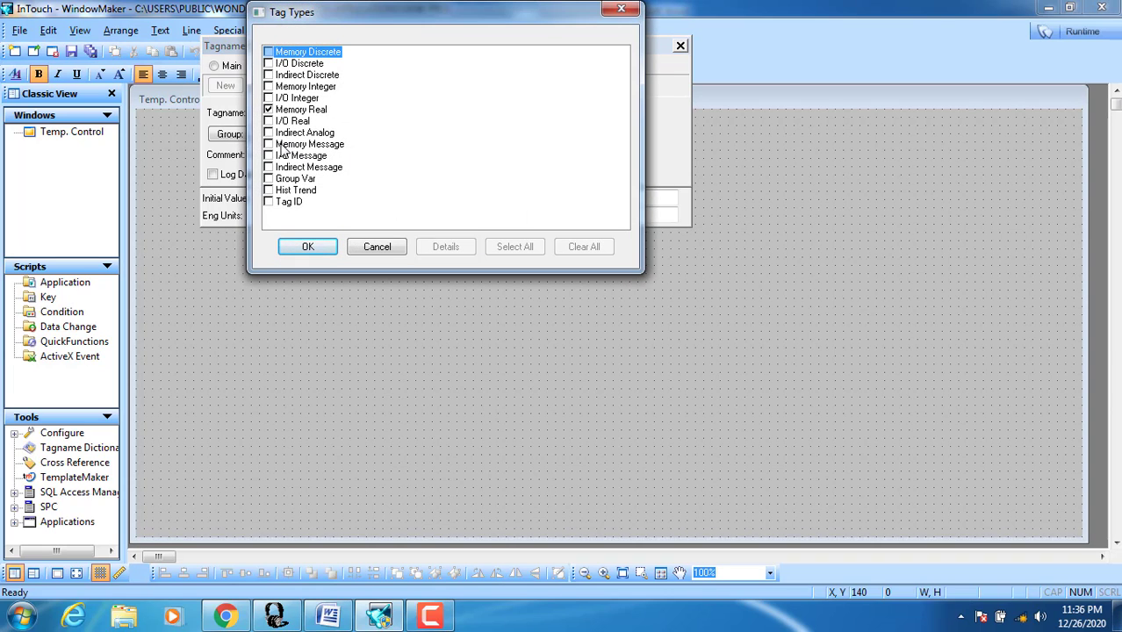
click(269, 109)
click(269, 109)
click(308, 246)
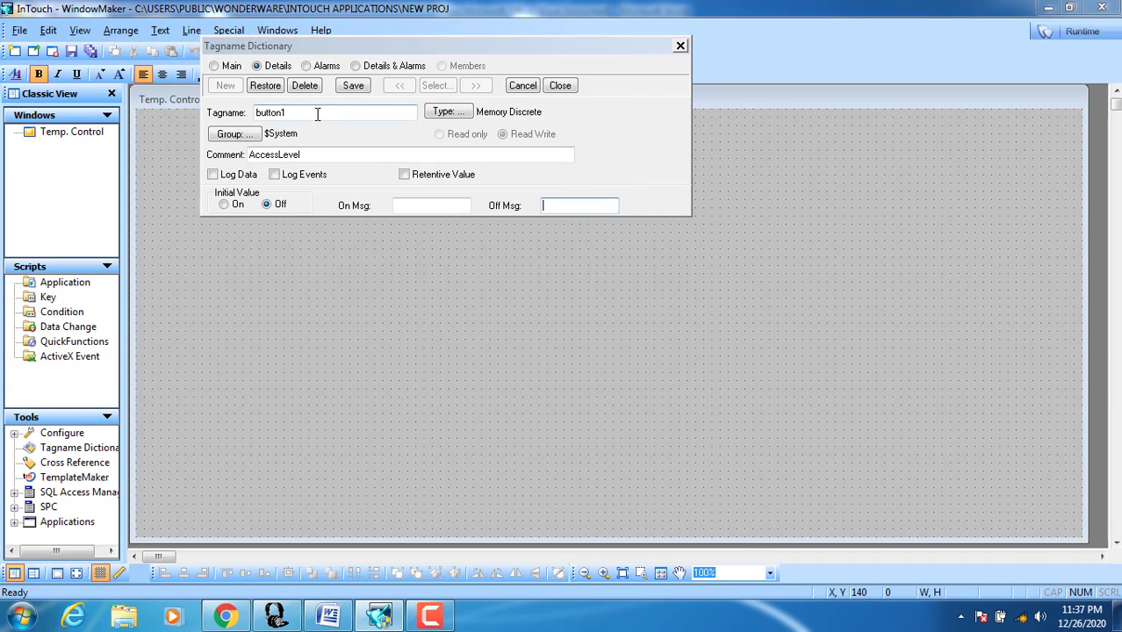
click(352, 86)
Step: Create and save another Memory Discrete tag named button2
click(226, 86)
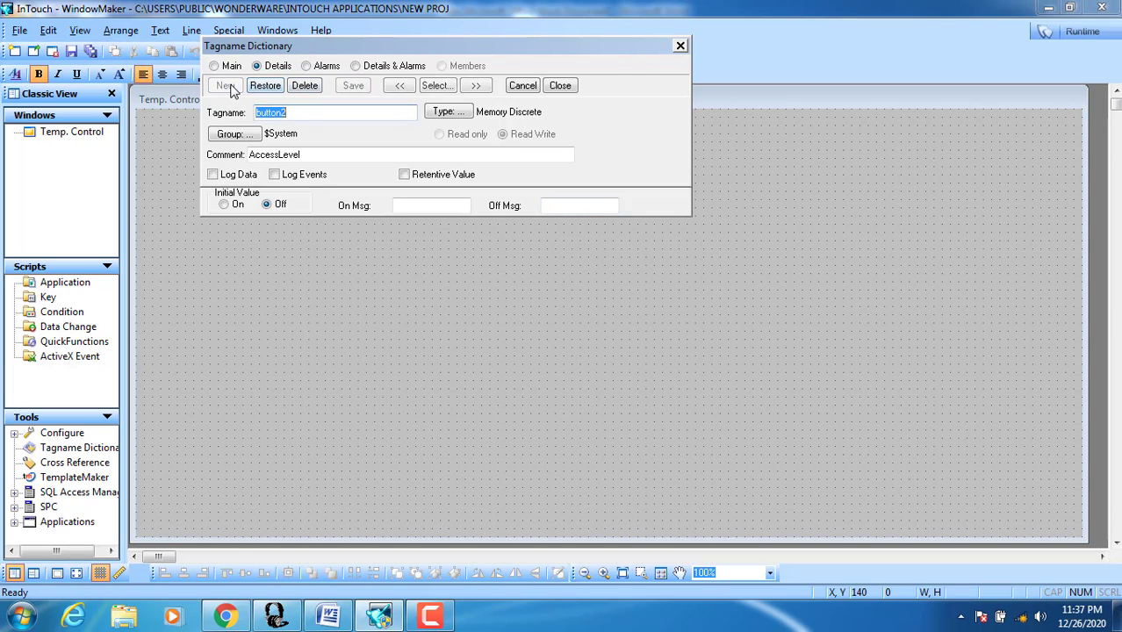
click(313, 115)
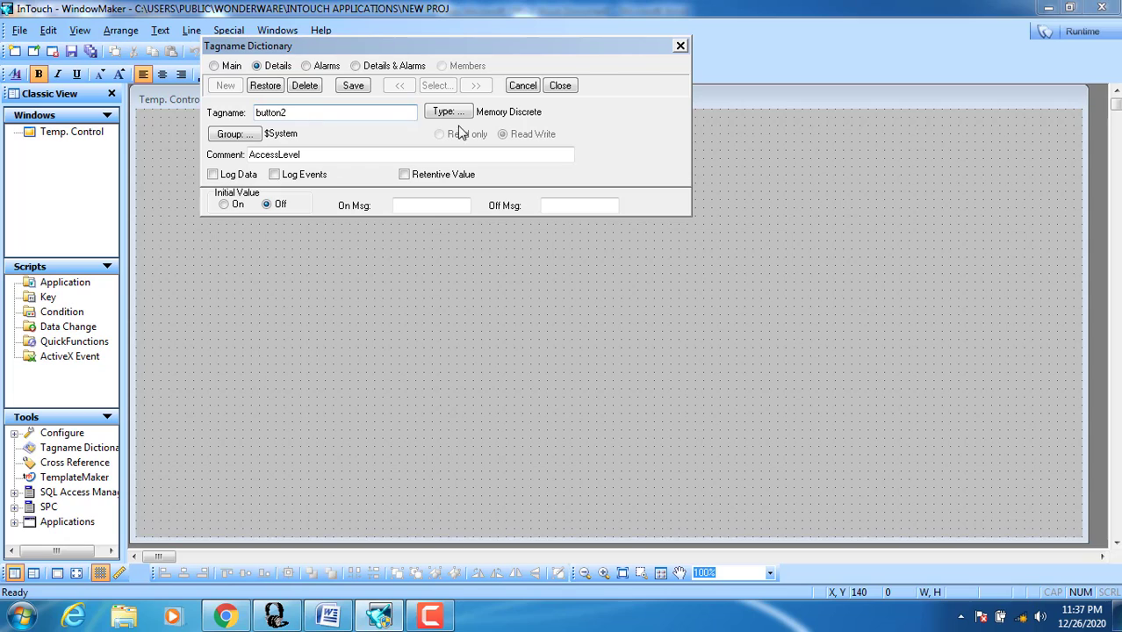
click(353, 87)
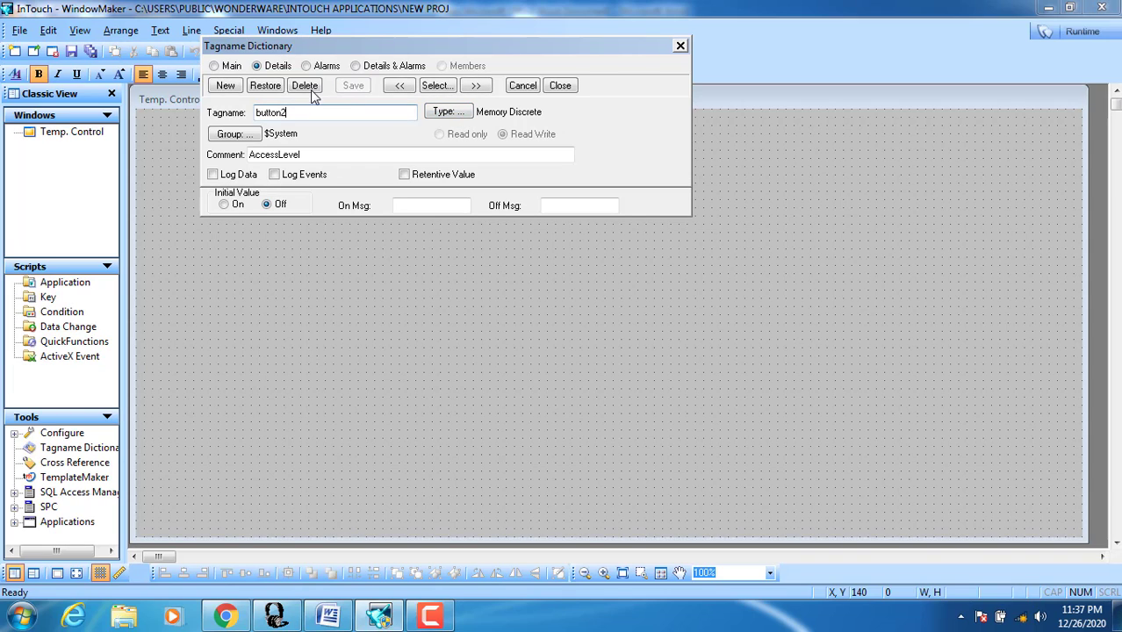
Step: Try to save a new tag whose name contains special characters, button3.-, and dismiss the resulting dialog
click(225, 87)
click(307, 115)
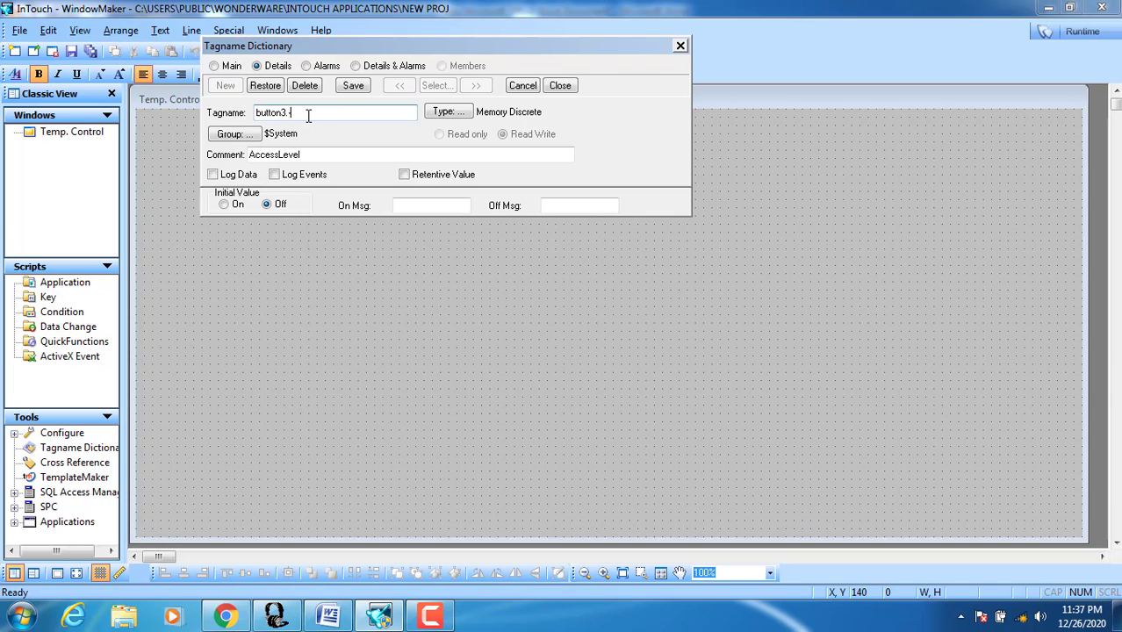
text(.-)
click(353, 85)
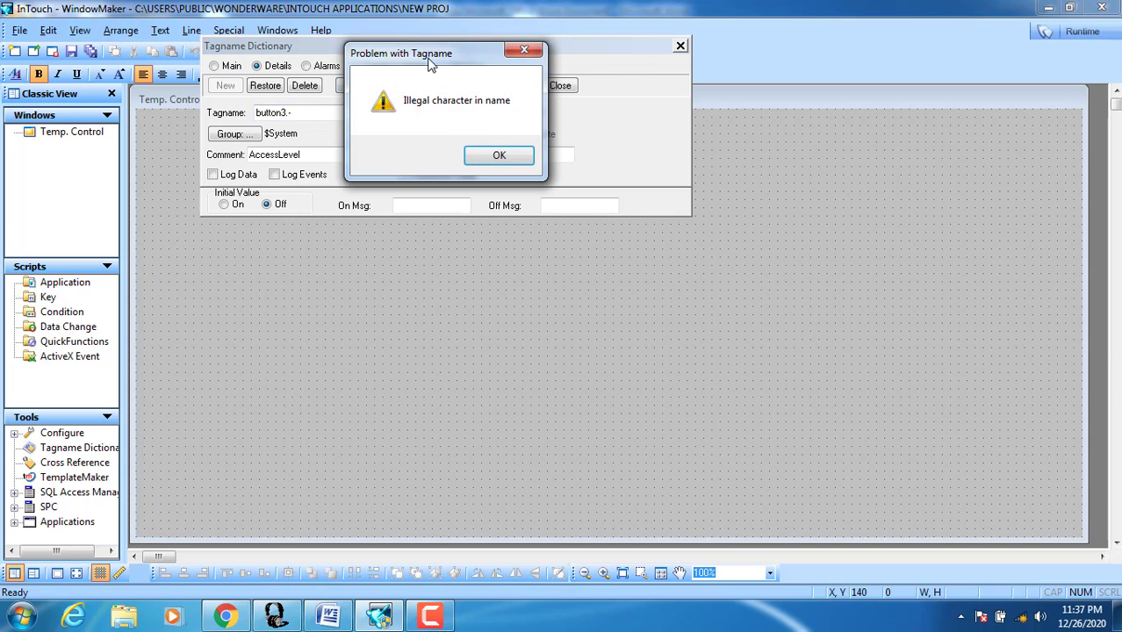
drag(427, 59, 384, 94)
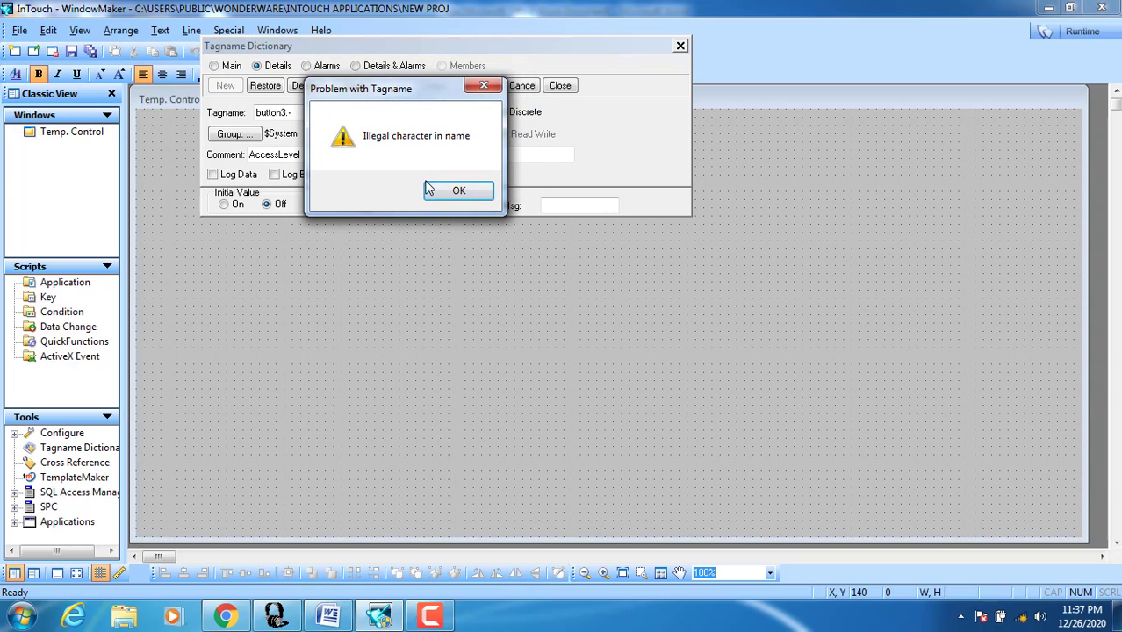
click(484, 85)
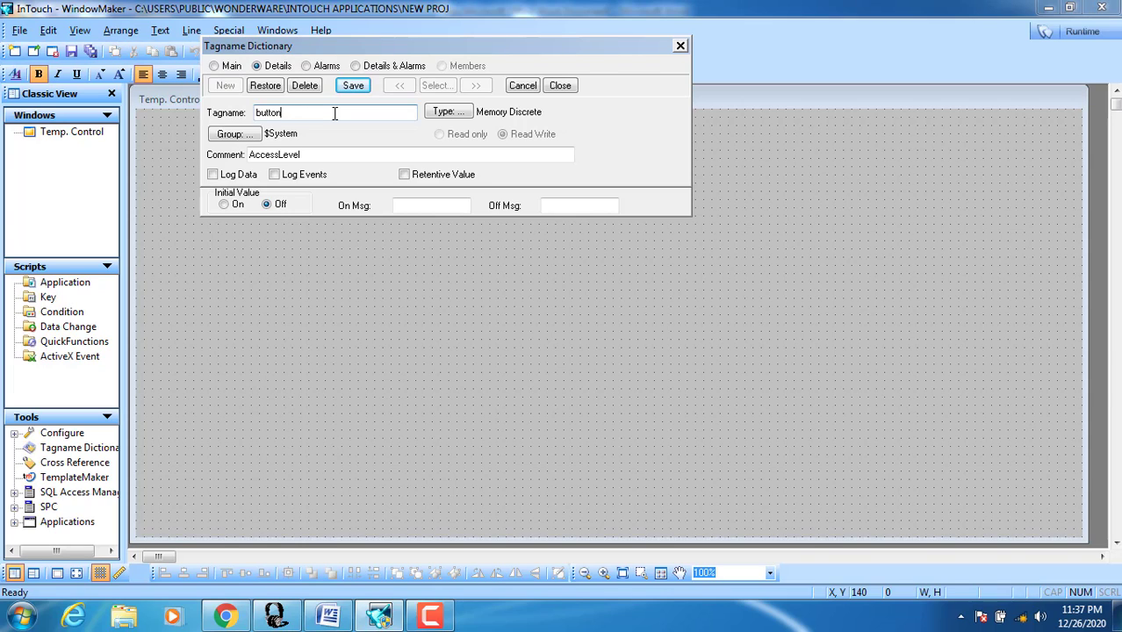
Step: Try to save the tag with a space in its name, button 3, and cancel the tag entry
click(355, 87)
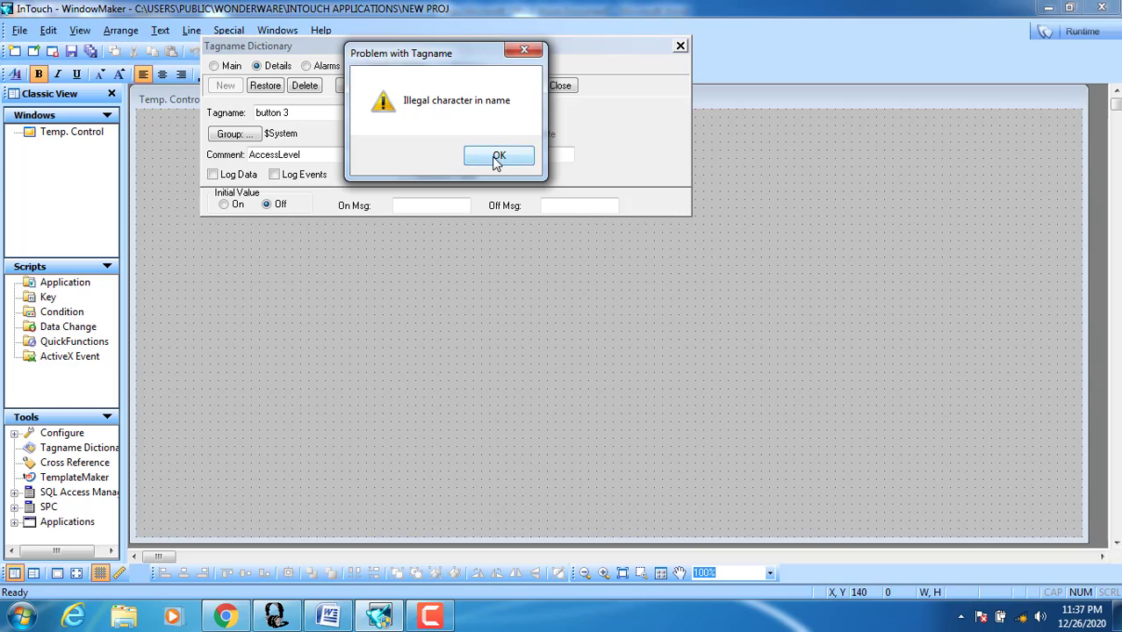
click(498, 156)
drag(315, 117, 226, 121)
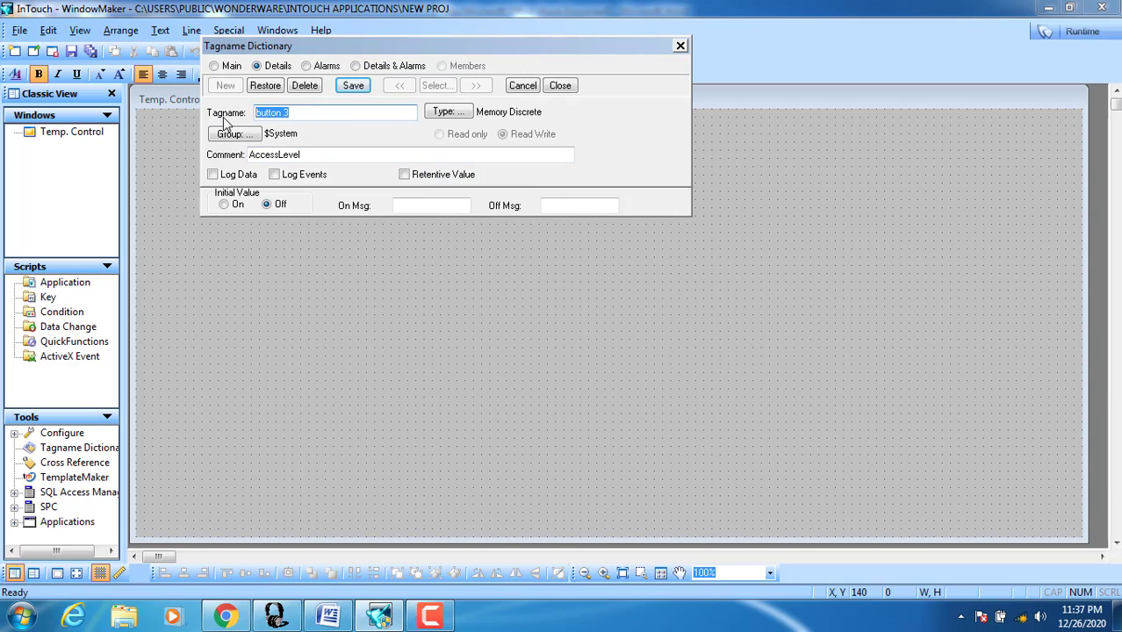
click(285, 118)
key(BackSpace)
click(523, 86)
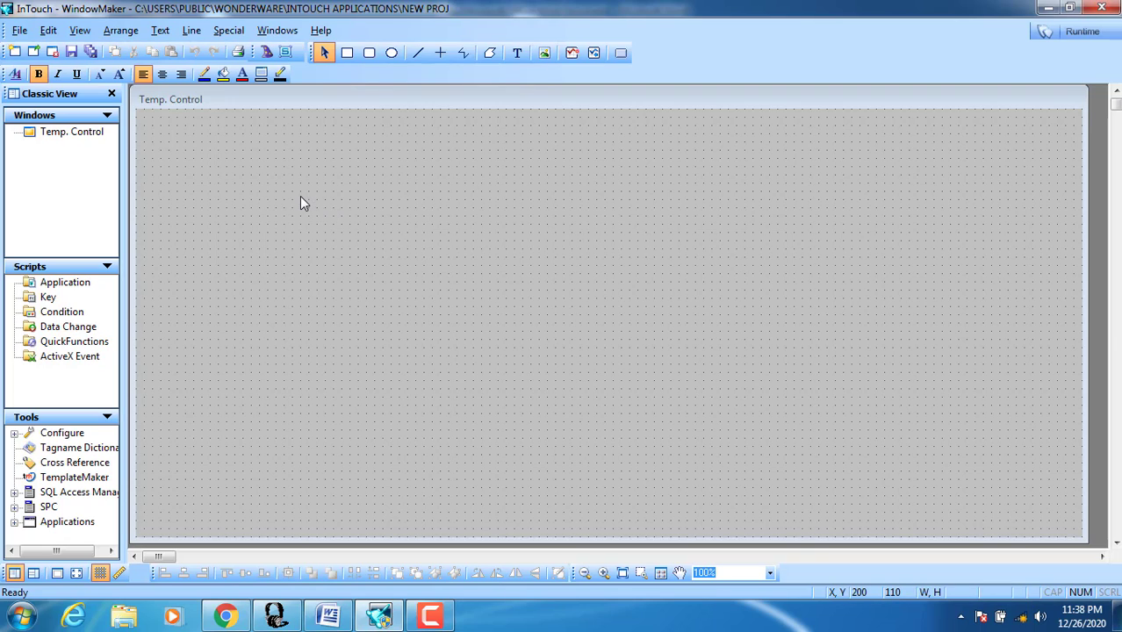
Step: Reopen the Tagname Dictionary, view button2's combined details and alarm settings, and cancel the dialog
click(228, 30)
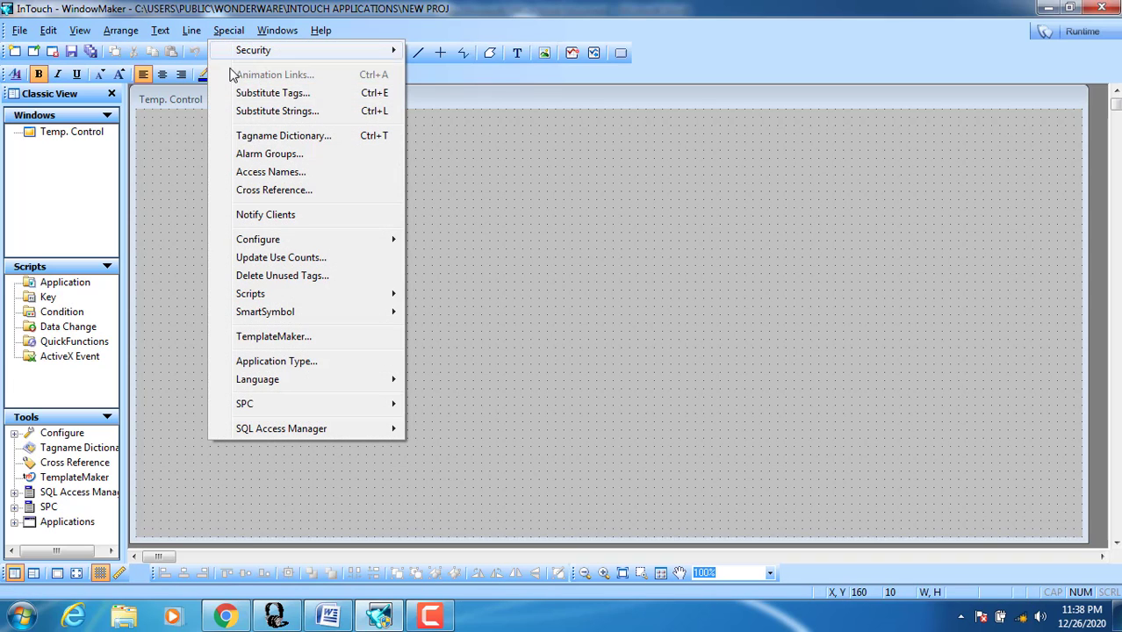
click(266, 137)
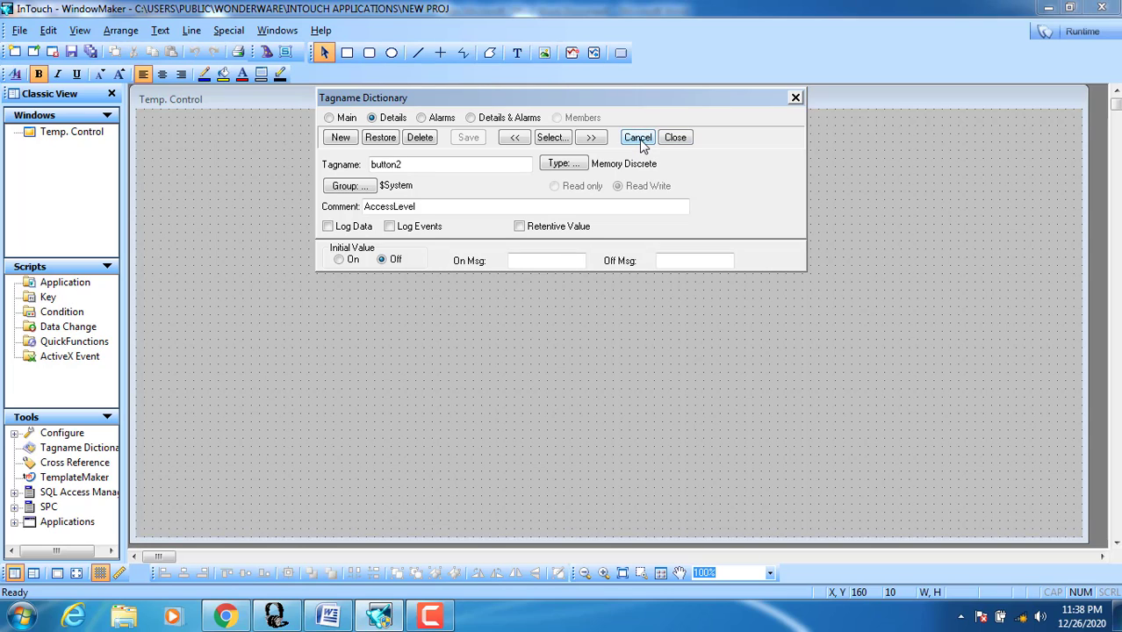
click(497, 117)
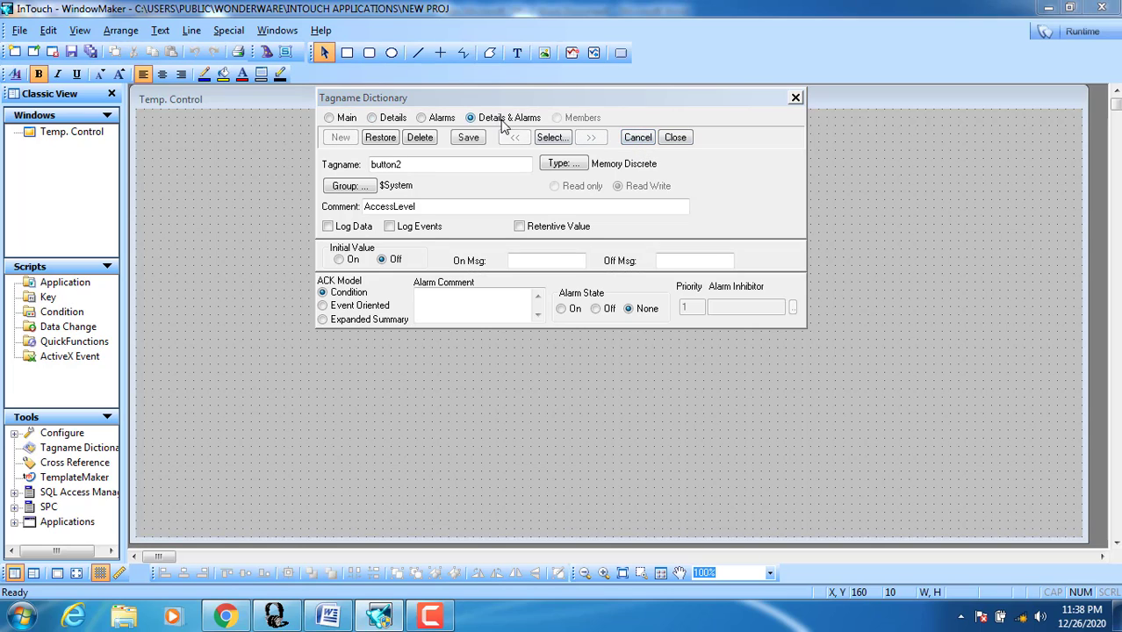
click(640, 141)
Step: Open the Tagname Dictionary again, show only the tag details, view the list of existing tags and close the dictionary
click(228, 30)
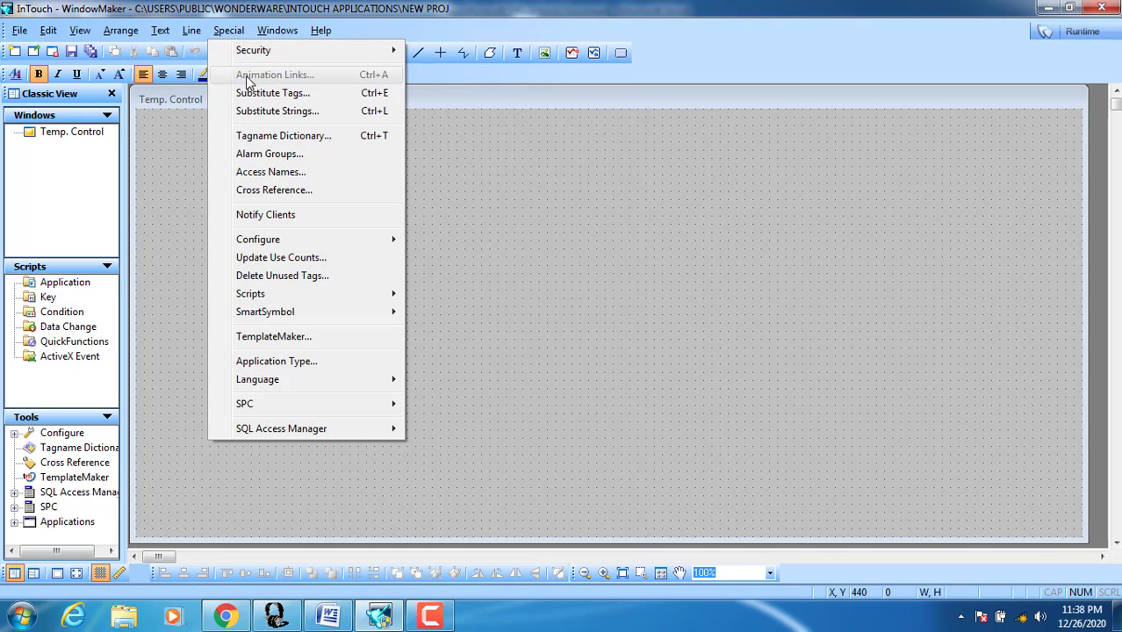
click(267, 135)
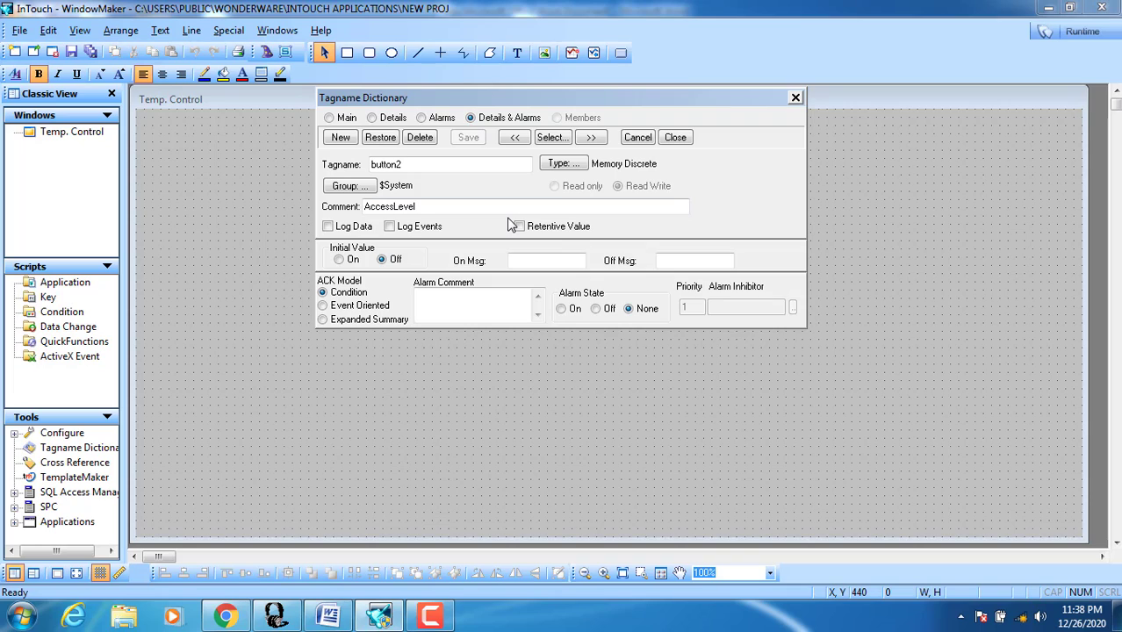
click(372, 118)
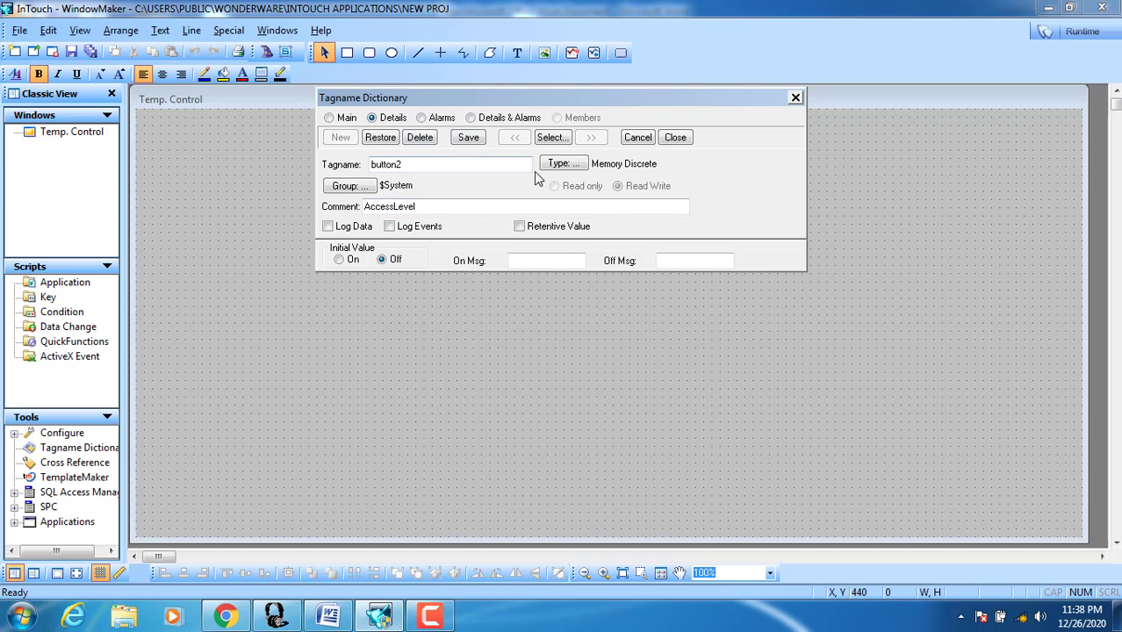
click(554, 143)
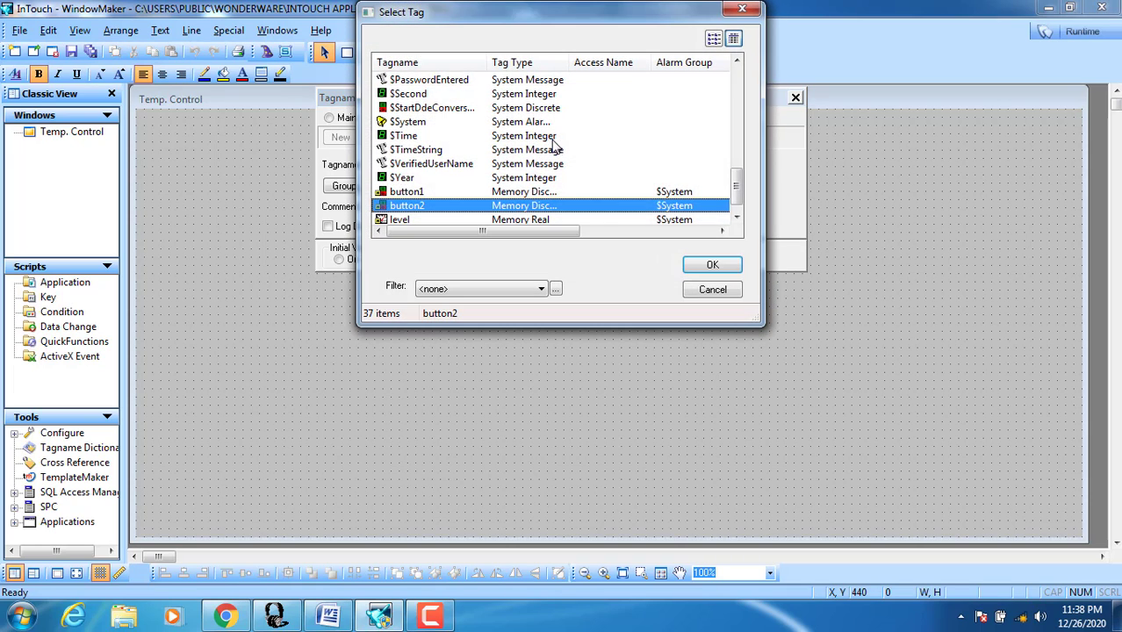
click(712, 267)
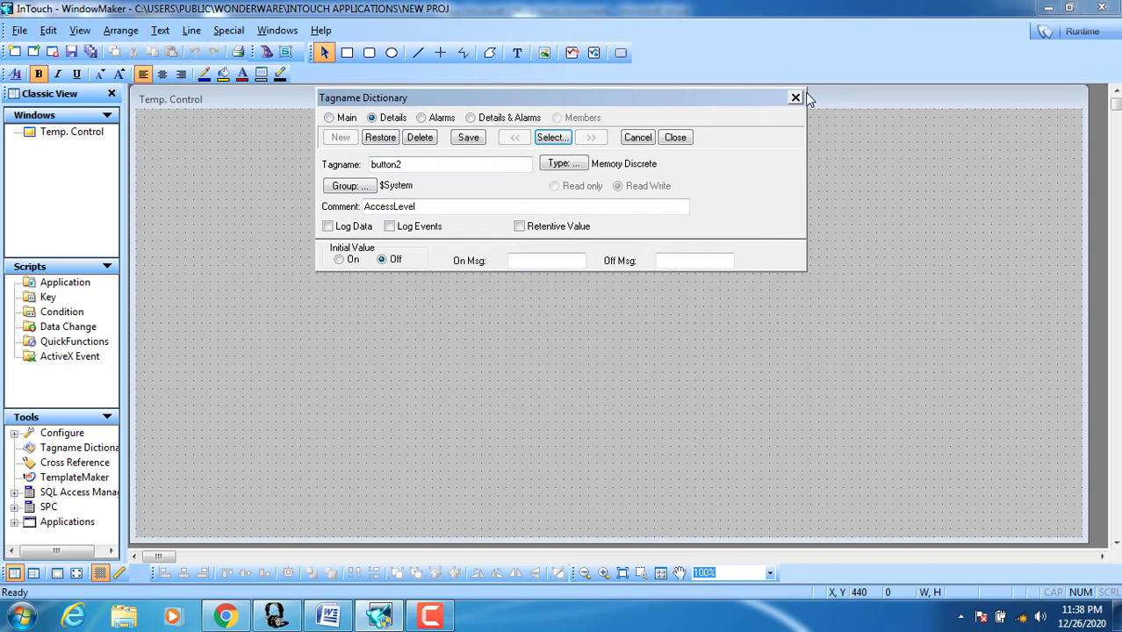
click(795, 98)
Step: Open the Tagname Dictionary's tag list, widen the Tag Type column and check the button1, button2 and level entries
click(228, 30)
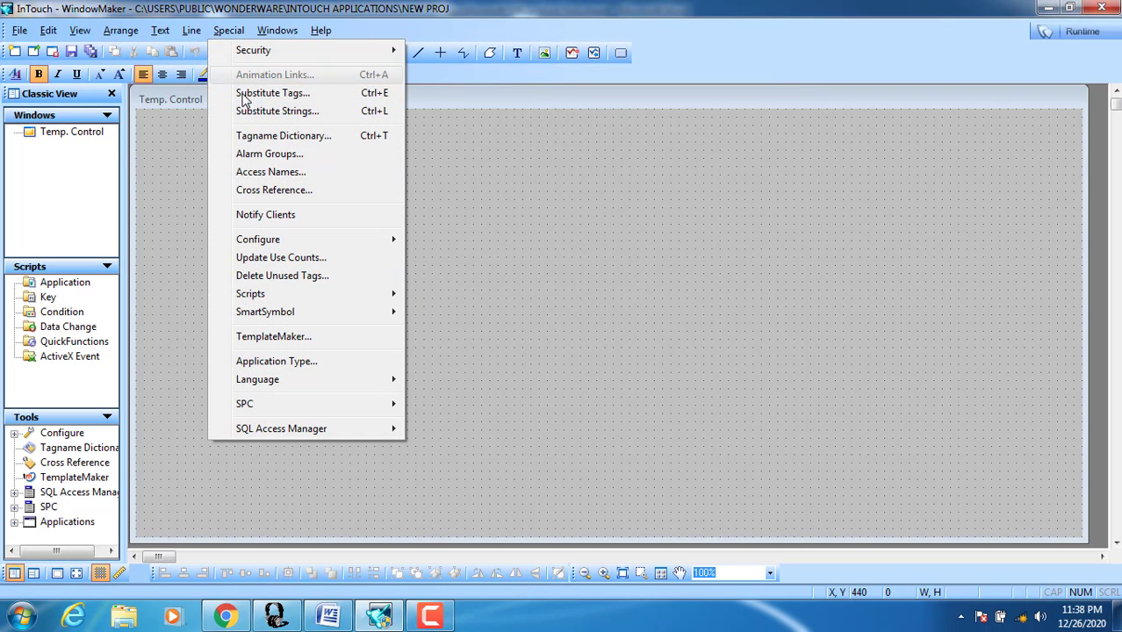
click(263, 138)
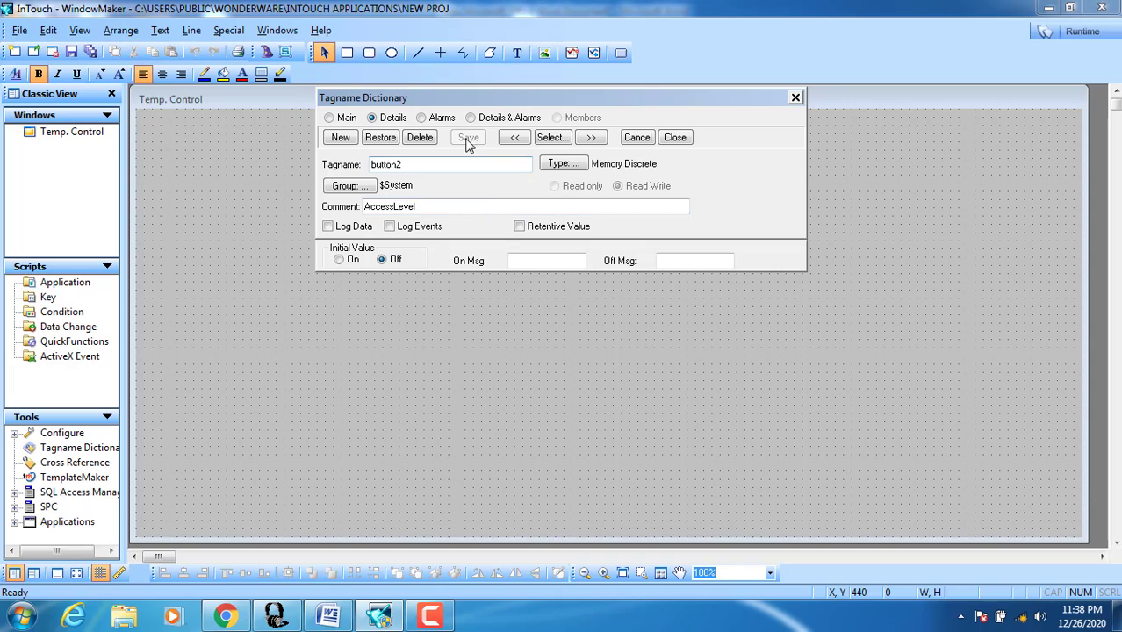
click(551, 138)
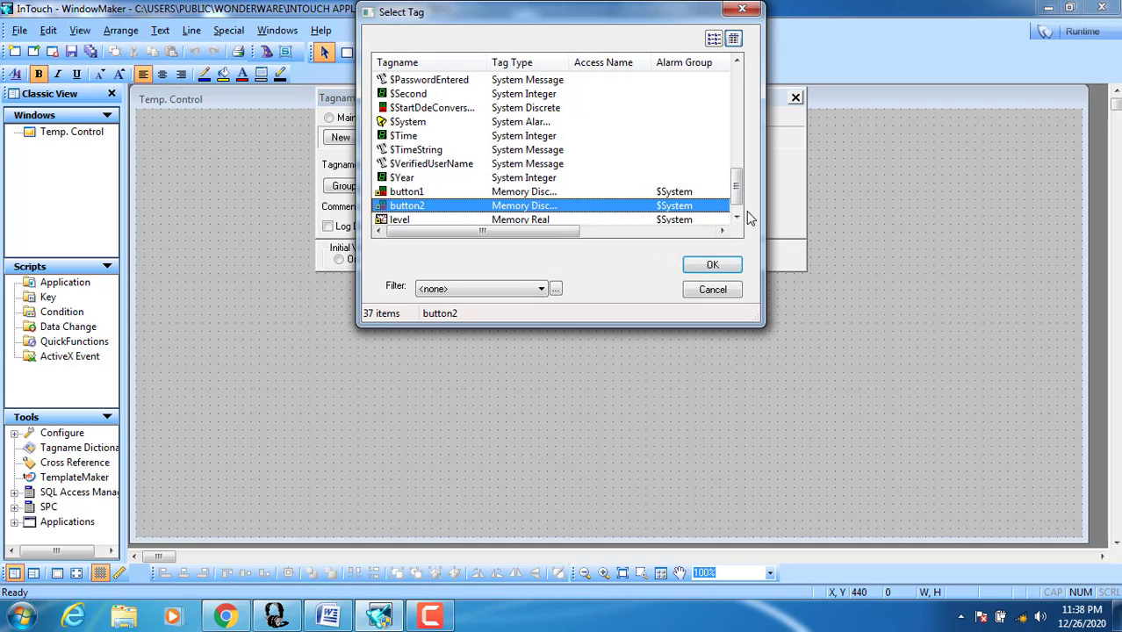
drag(738, 182, 738, 204)
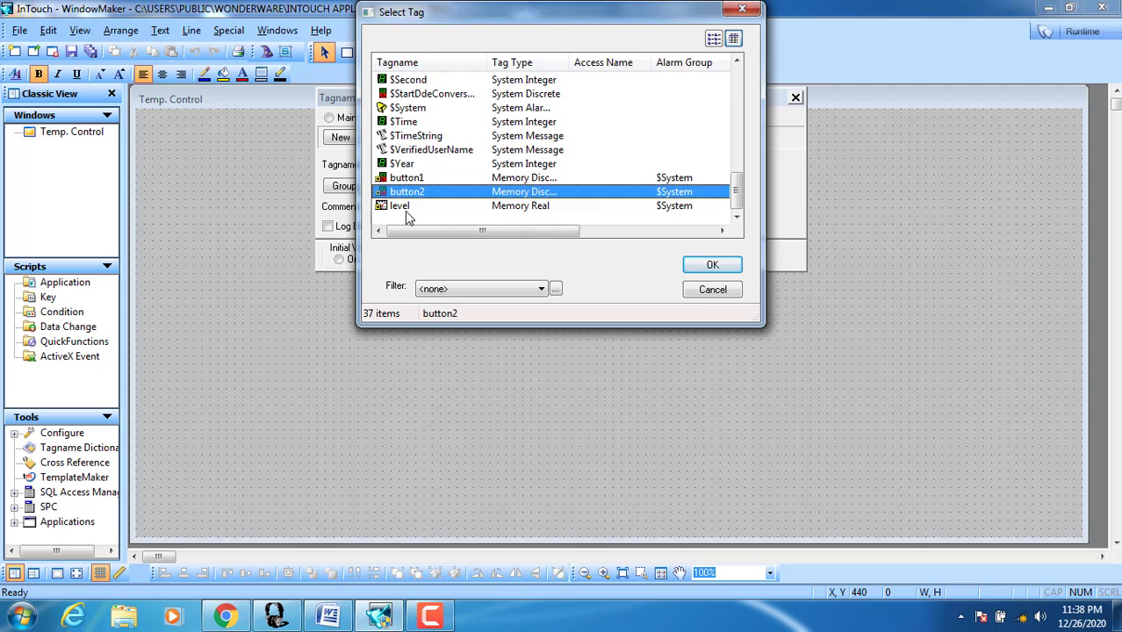
click(409, 179)
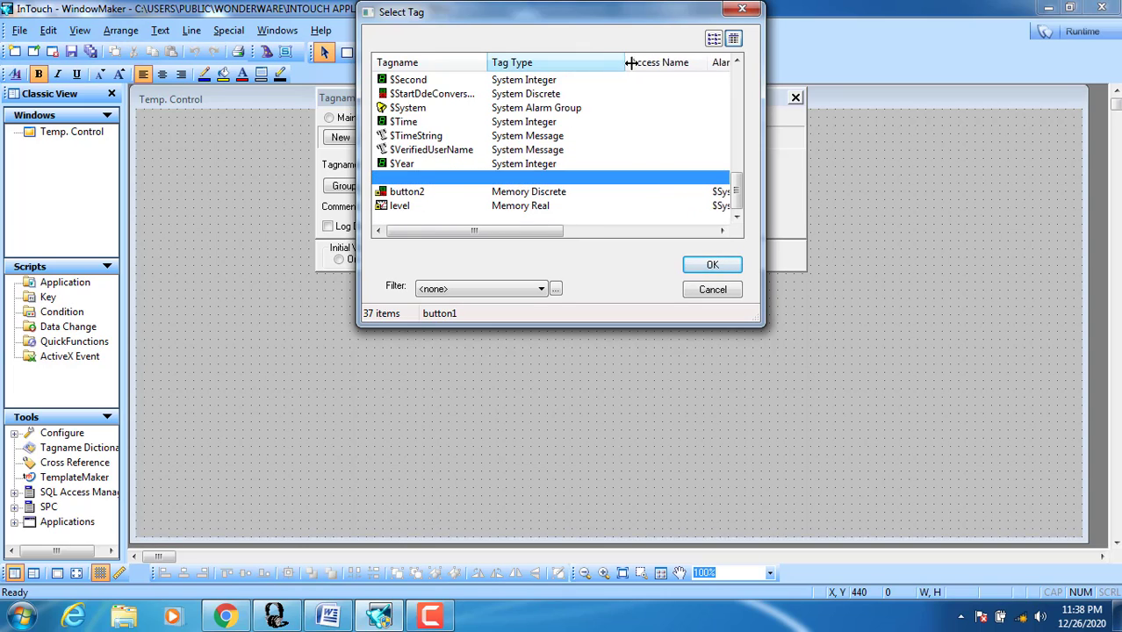
drag(569, 61, 638, 61)
click(410, 193)
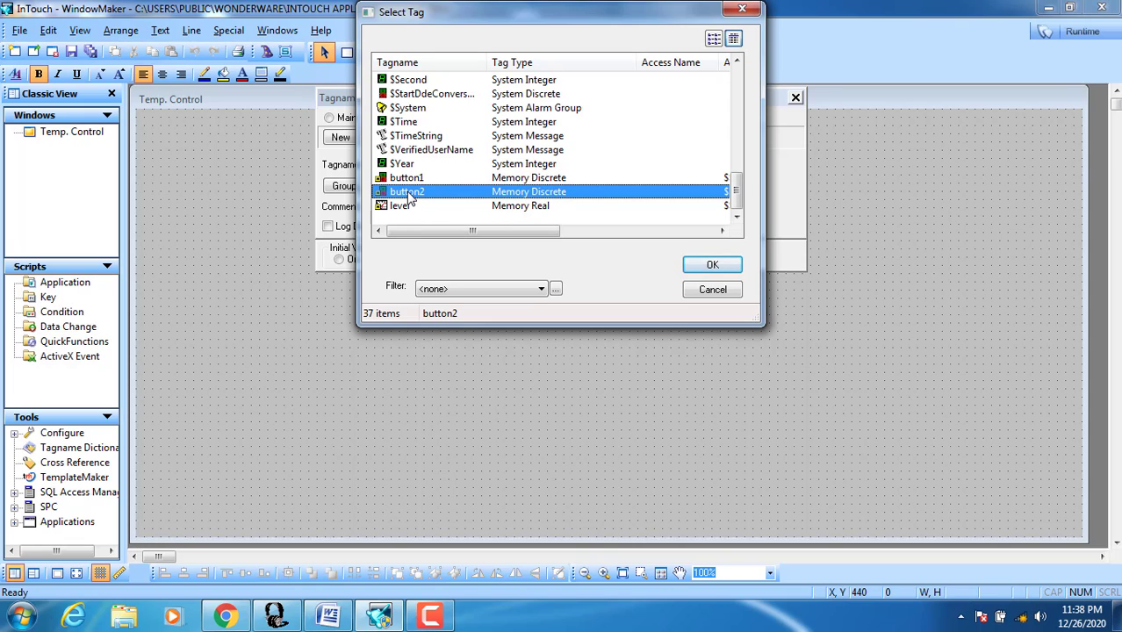
click(428, 208)
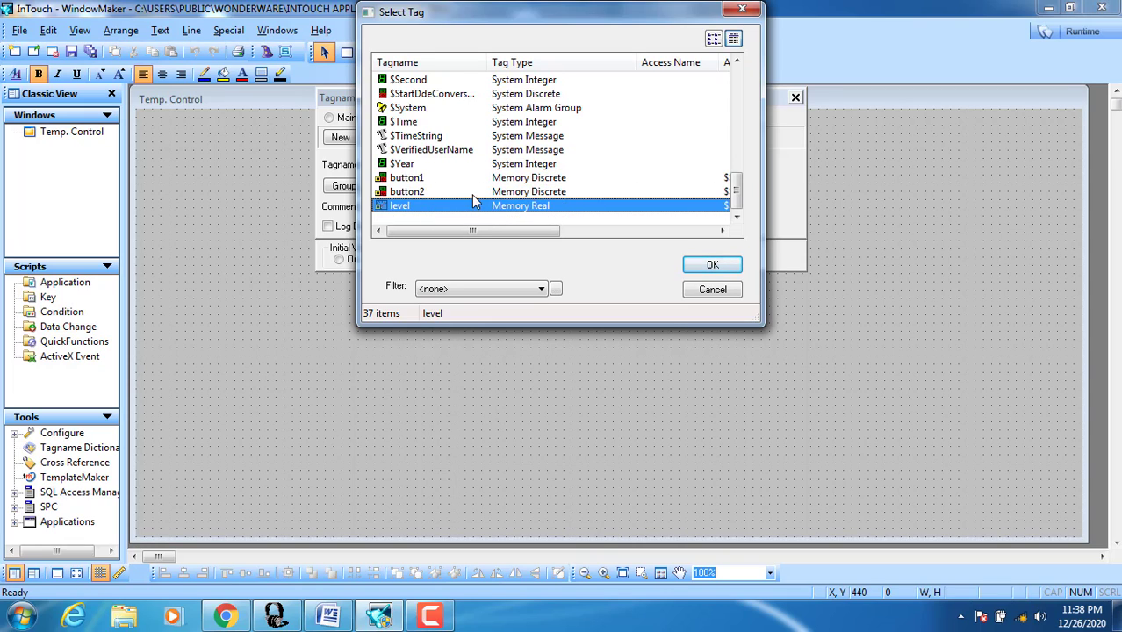
Step: Browse the system-defined tags in the tag list and return to the user-defined ones
scroll(475, 200, up, 2)
scroll(475, 200, up, 5)
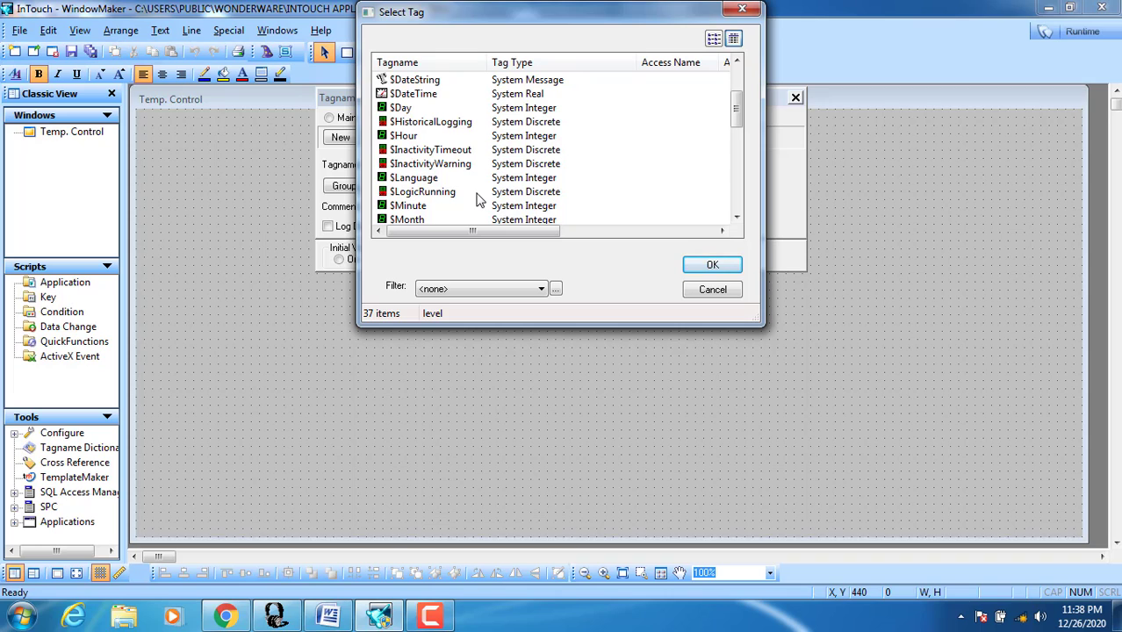
scroll(475, 200, up, 2)
scroll(474, 204, down, 6)
scroll(474, 204, down, 3)
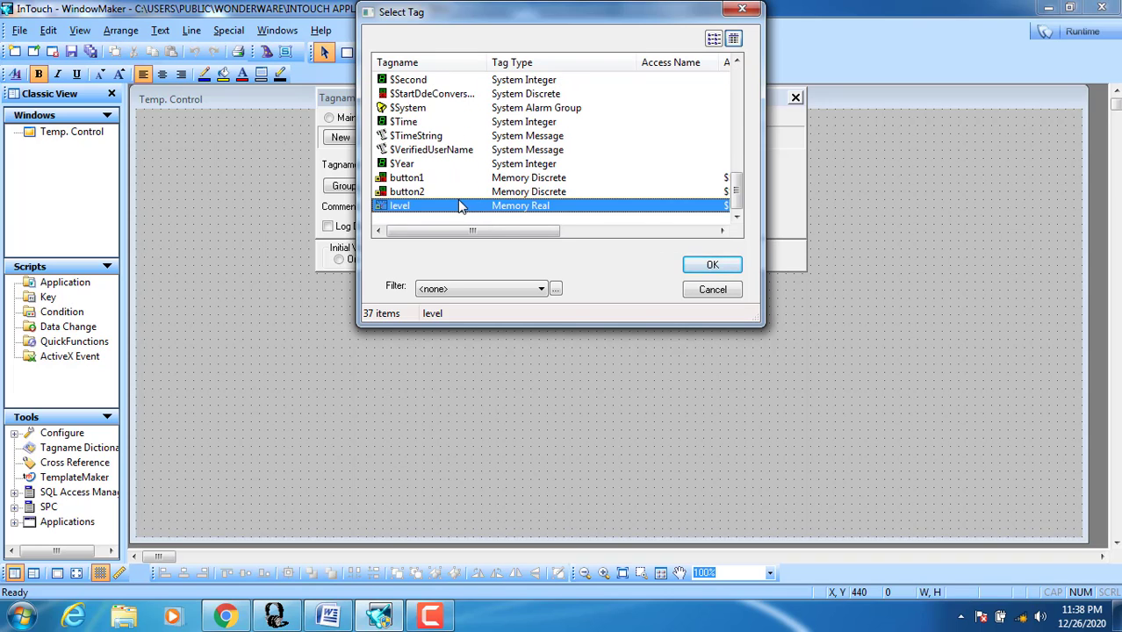
Step: Browse the system and memory tags in the tag list, ending at the level entry, and close the Tagname Dictionary
scroll(457, 206, up, 3)
scroll(453, 205, down, 3)
scroll(433, 183, up, 6)
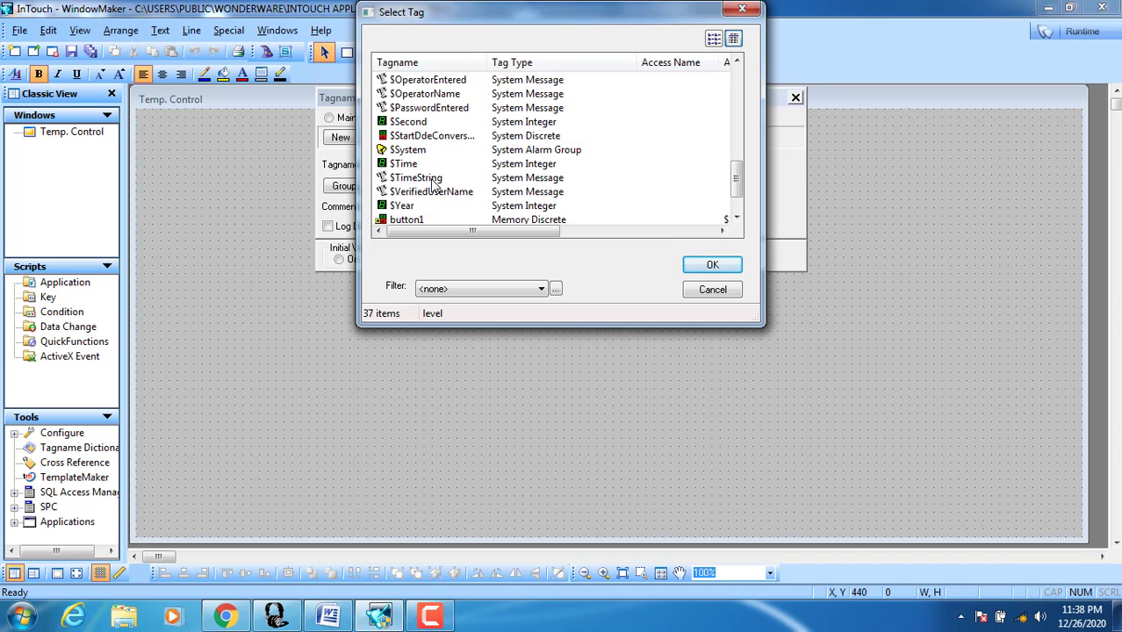
scroll(433, 180, up, 2)
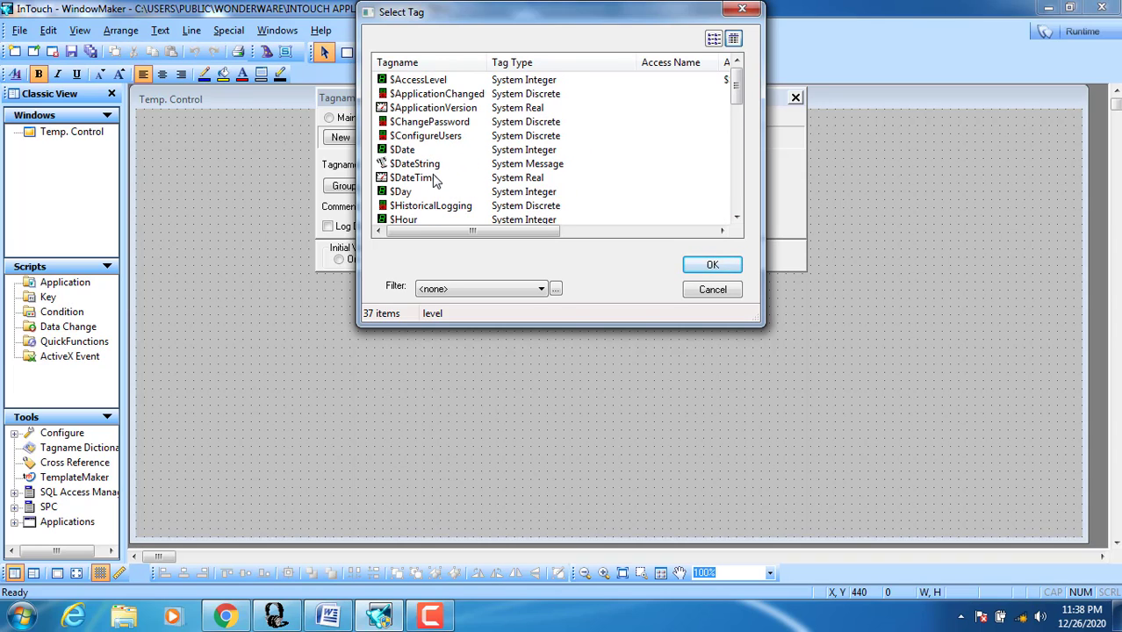
scroll(437, 180, down, 9)
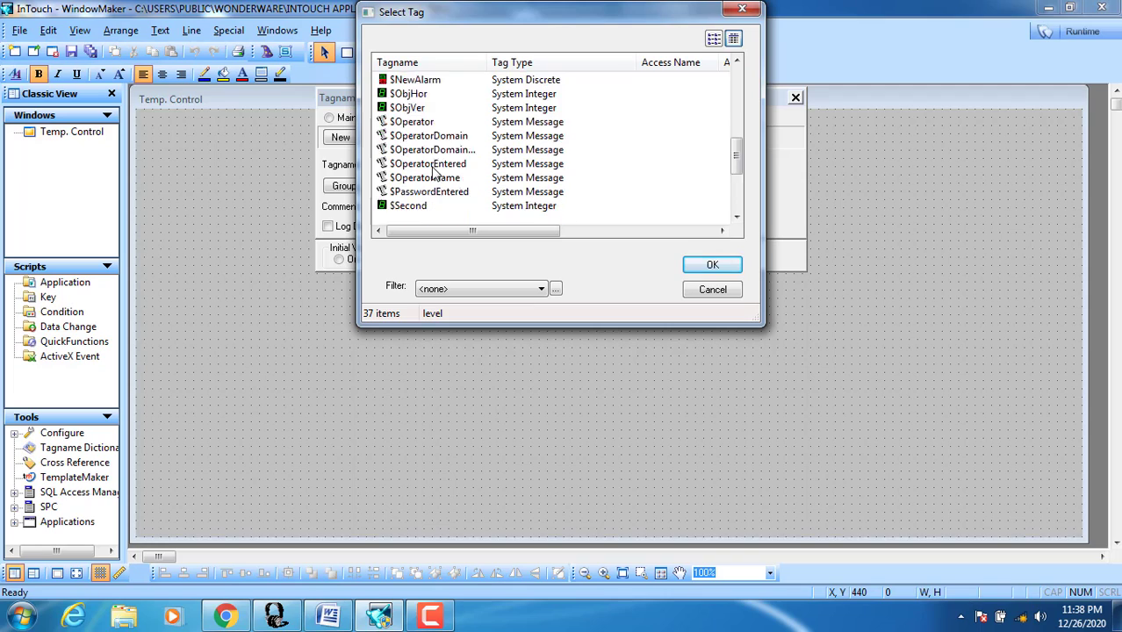
scroll(432, 180, up, 1)
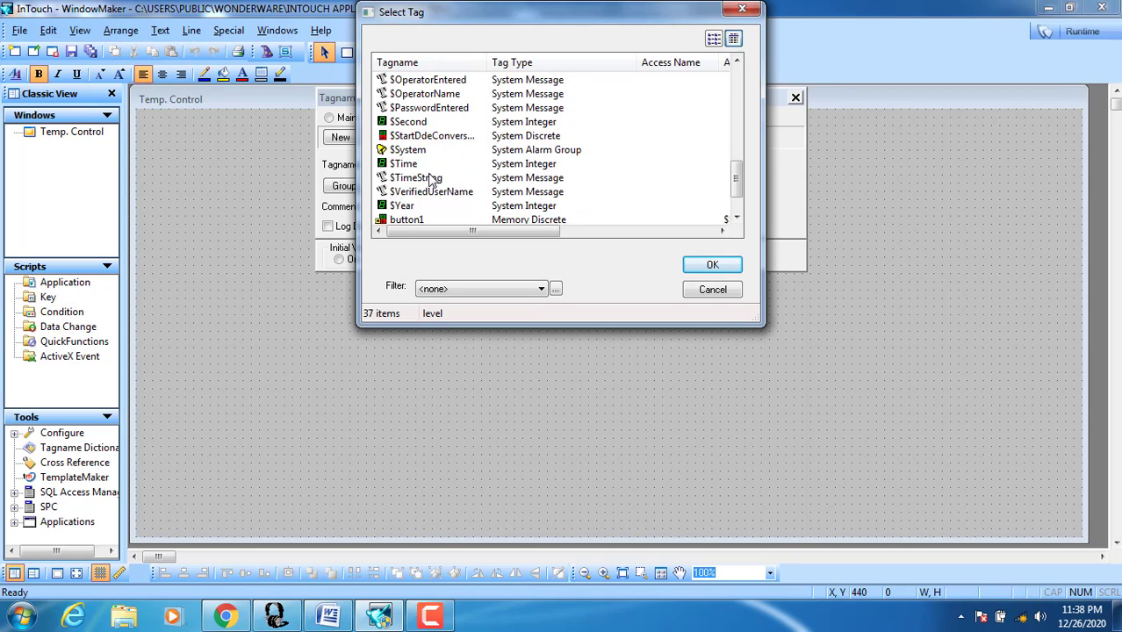
scroll(435, 178, down, 1)
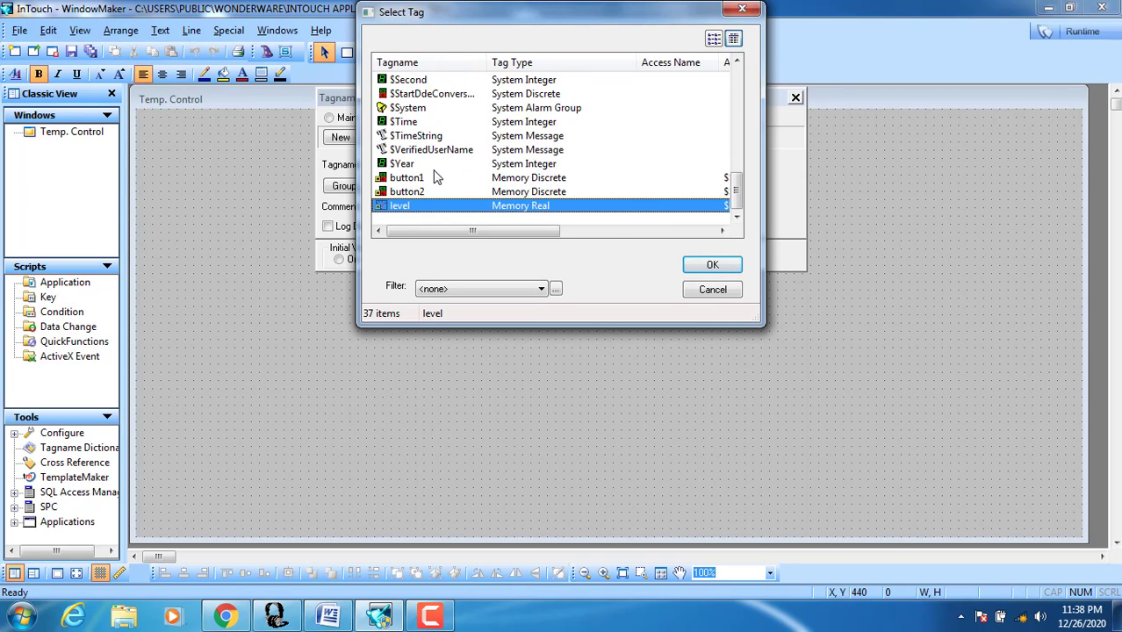
click(722, 296)
click(674, 137)
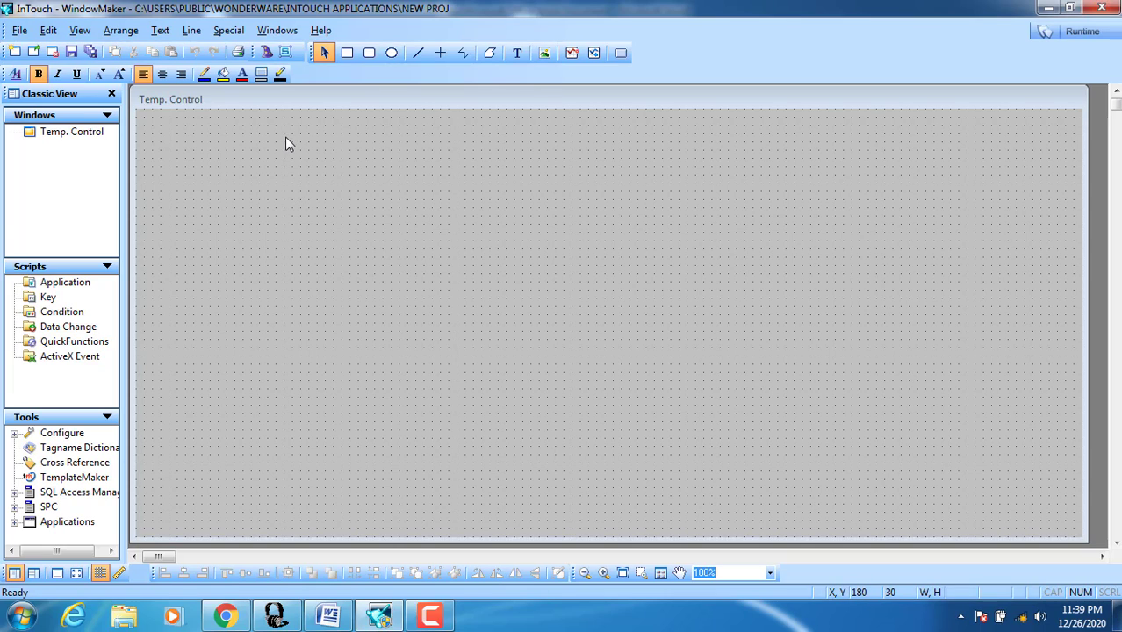
Step: Insert a Vertical Slider wizard at X 20, Y 20 in the Temp. Control window and enlarge it to about 160 by 276
click(268, 53)
drag(373, 130, 247, 41)
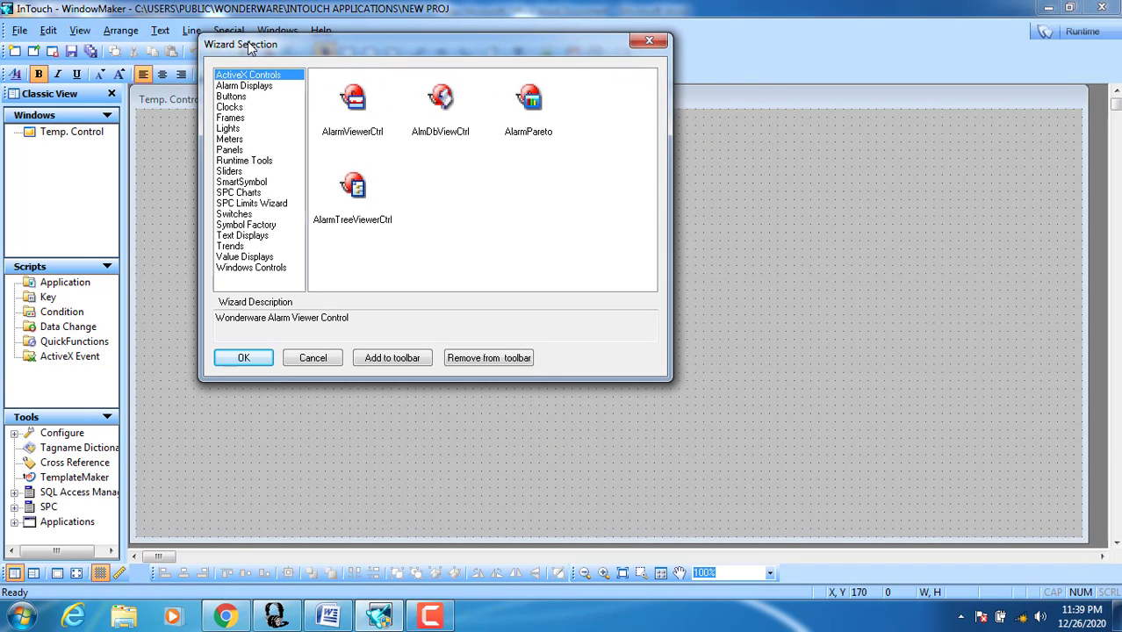
click(237, 173)
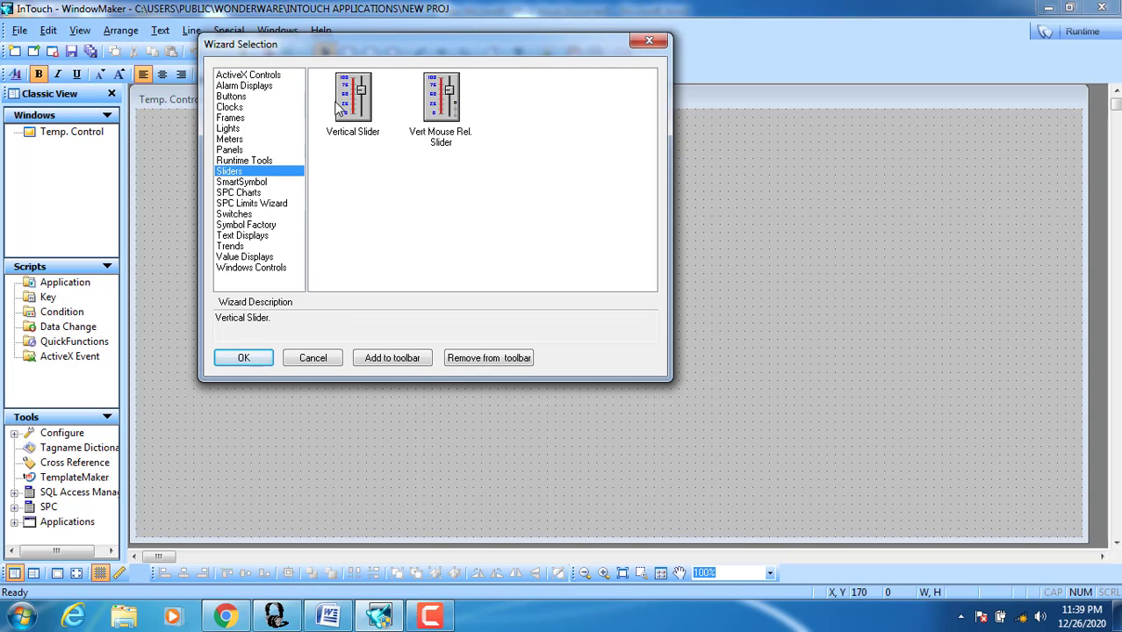
click(345, 107)
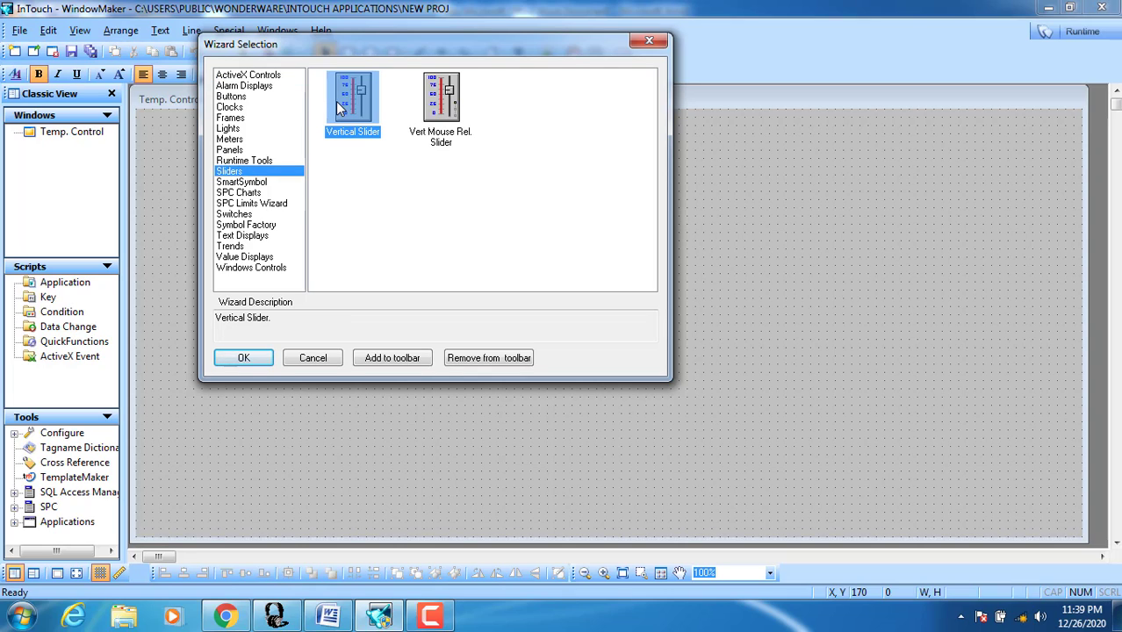
click(245, 359)
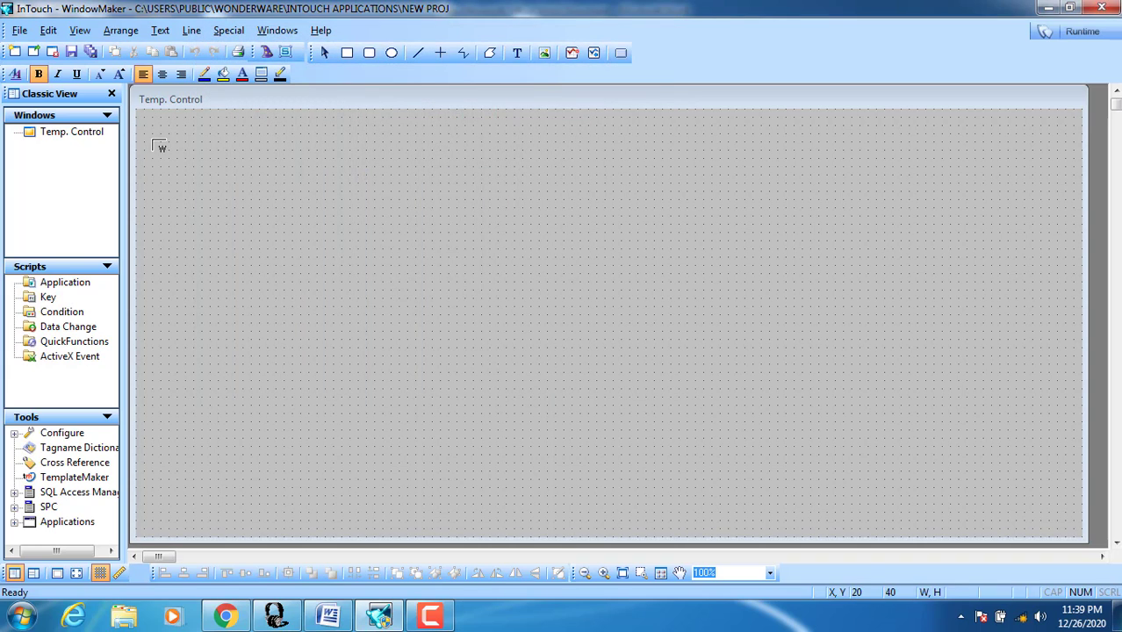
click(155, 128)
click(179, 173)
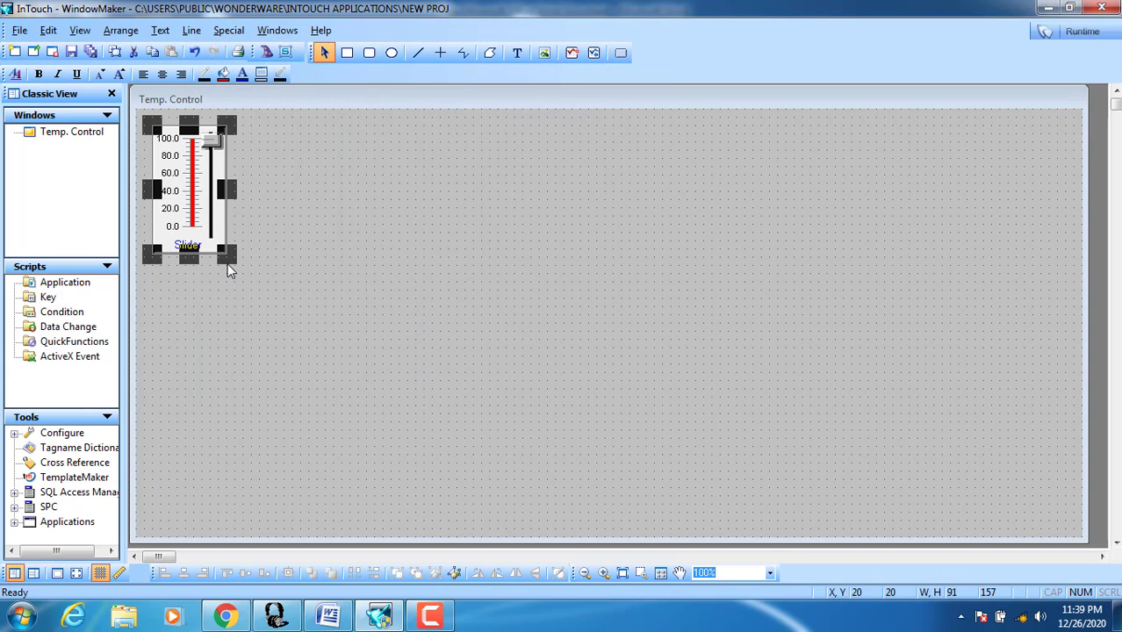
drag(228, 267, 285, 372)
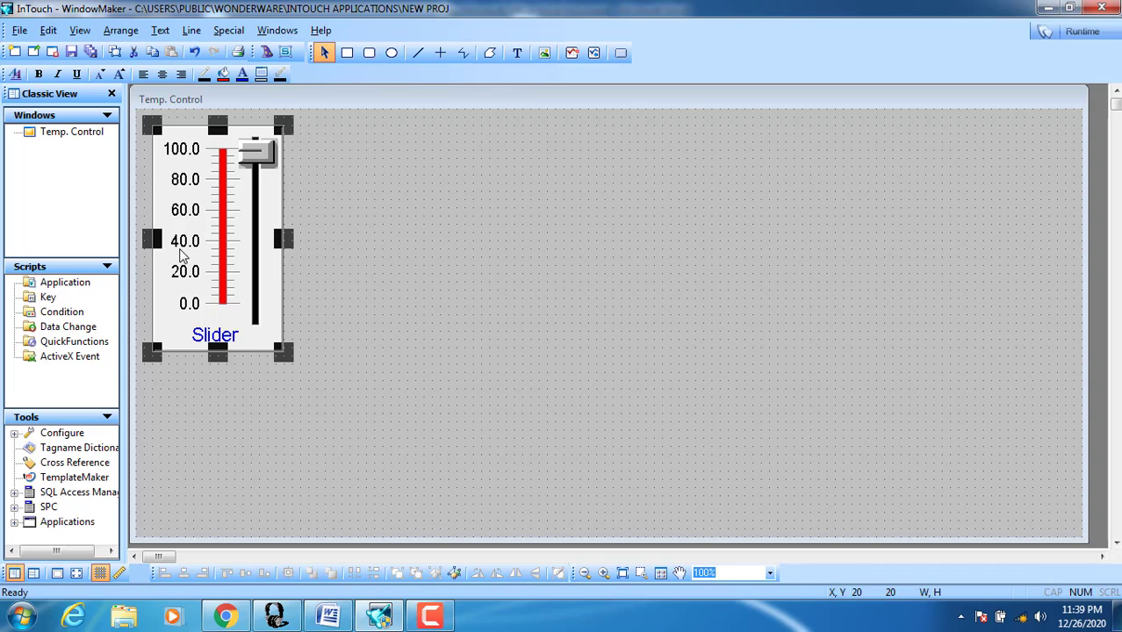
Step: Duplicate the slider and place the copy beside the original at X 220, Y 20
click(333, 200)
click(204, 223)
right_click(204, 223)
click(262, 251)
click(329, 230)
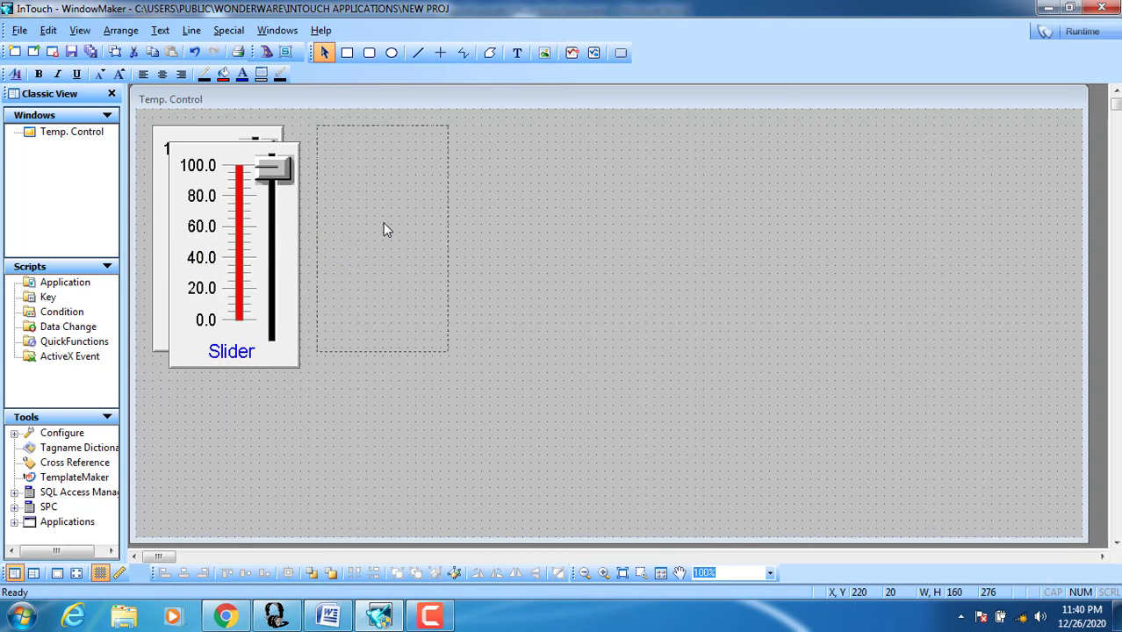
drag(383, 230, 386, 229)
click(226, 230)
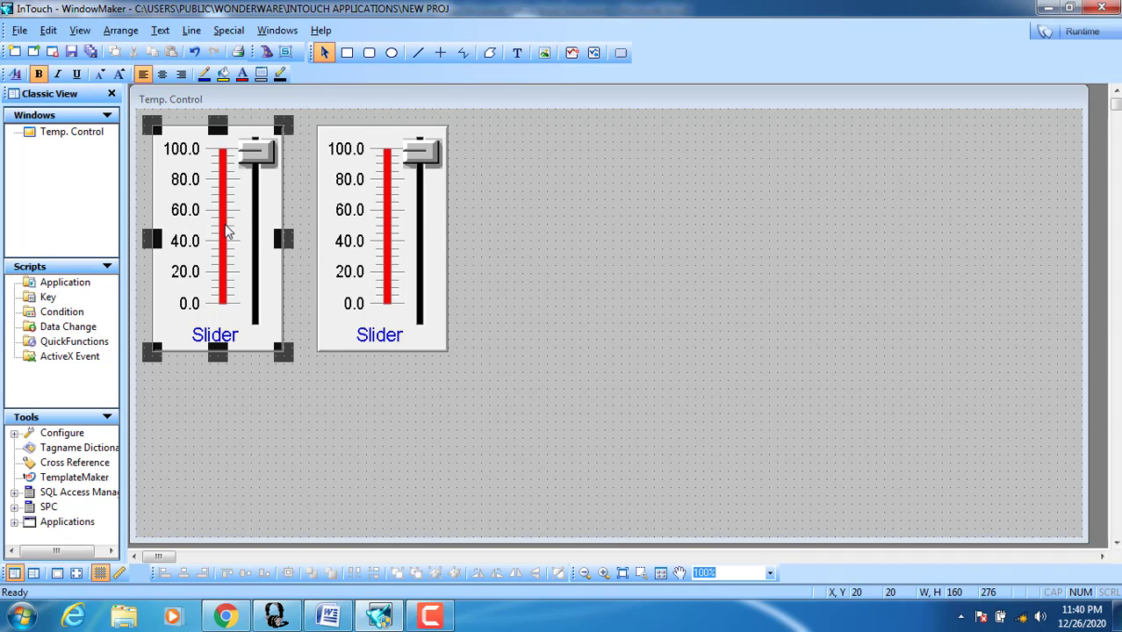
click(369, 222)
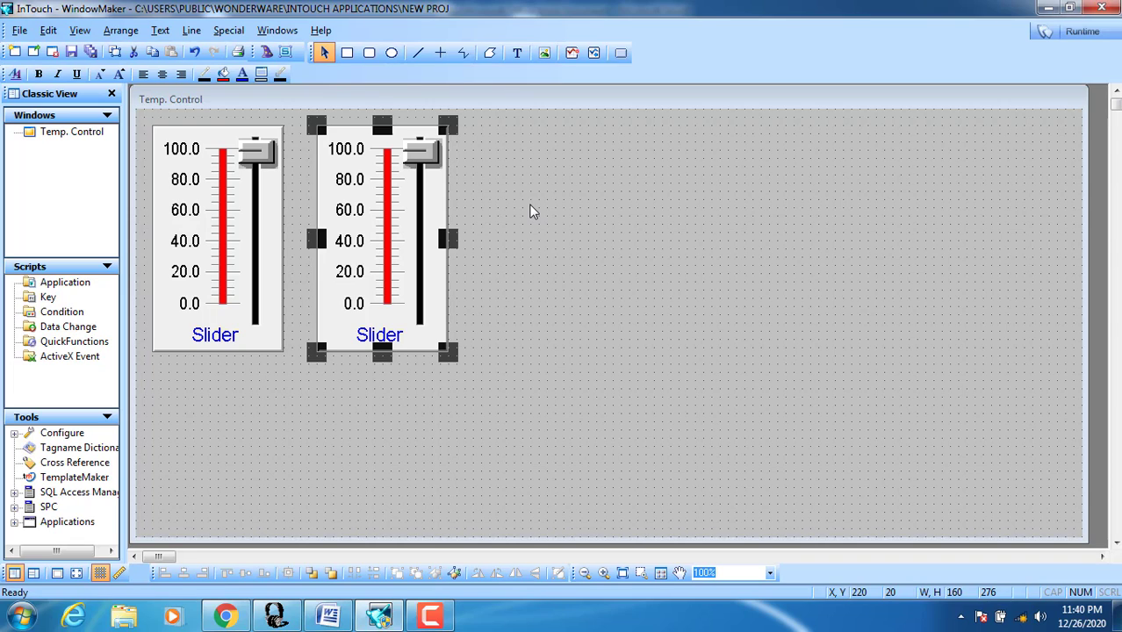
Step: Replace the first slider's default tagname with the Memory Real tag level from the tag list
double_click(219, 269)
drag(465, 167, 389, 116)
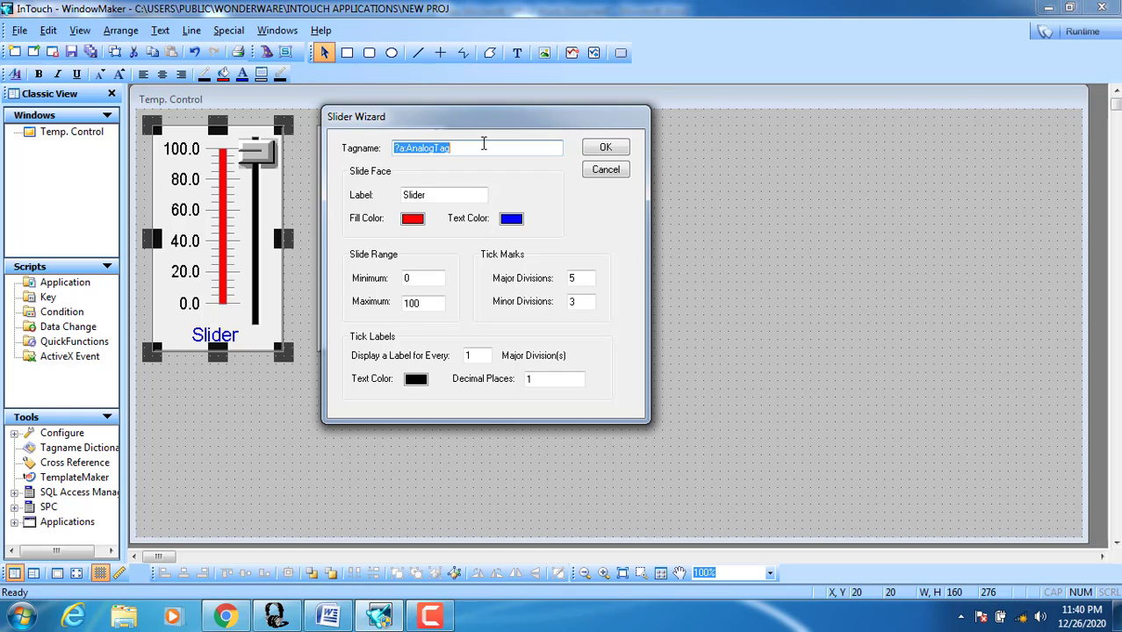
key(BackSpace)
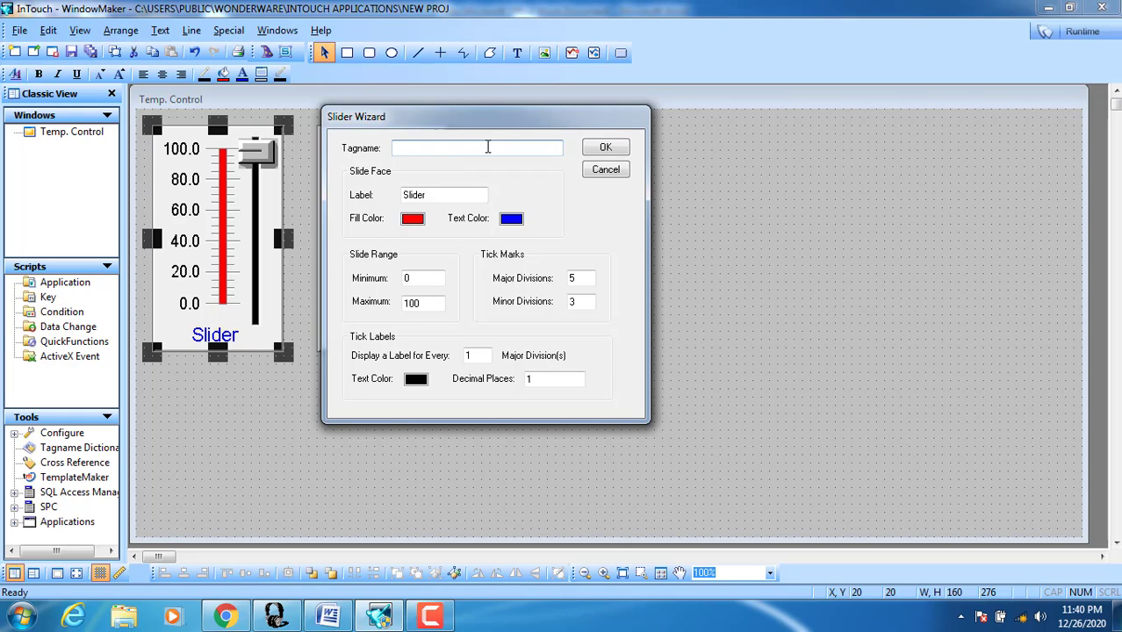
double_click(488, 147)
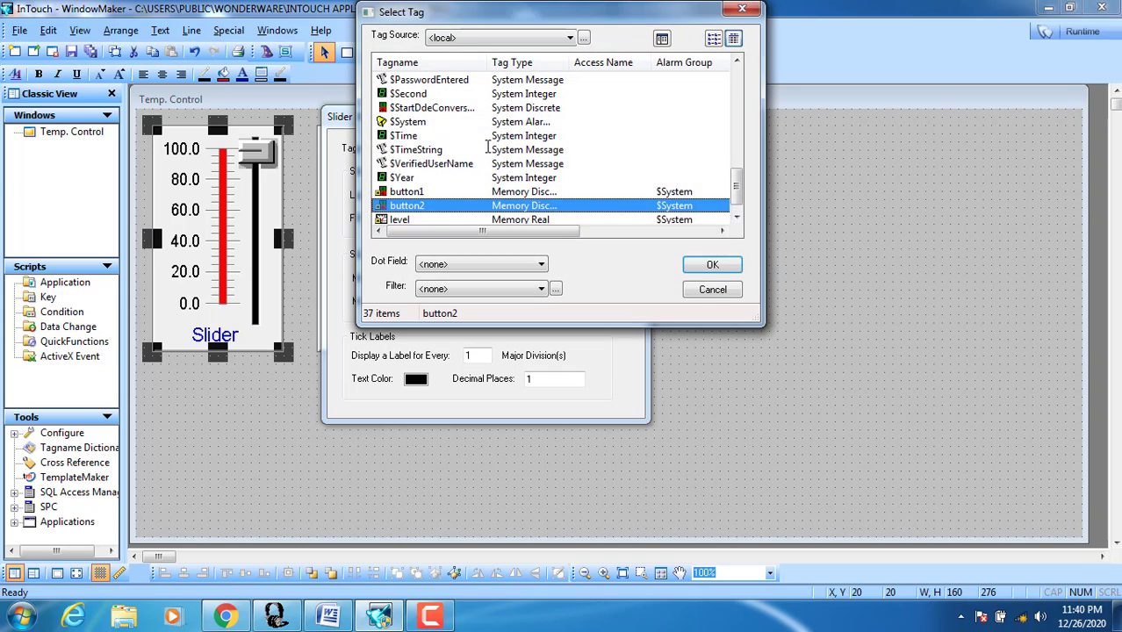
click(735, 217)
click(509, 209)
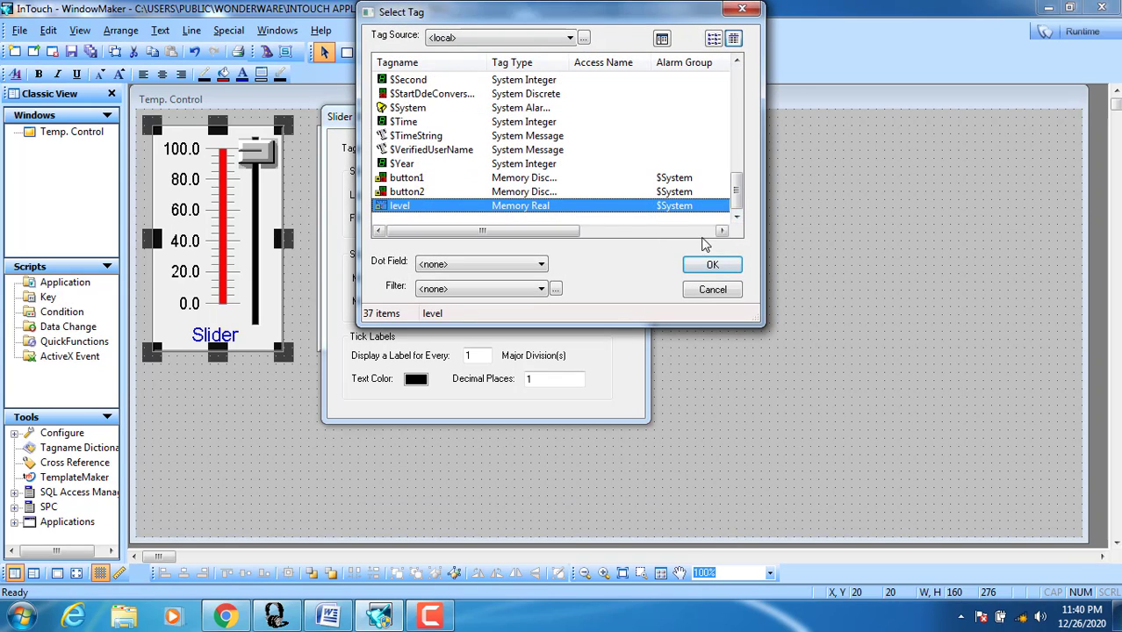
click(712, 265)
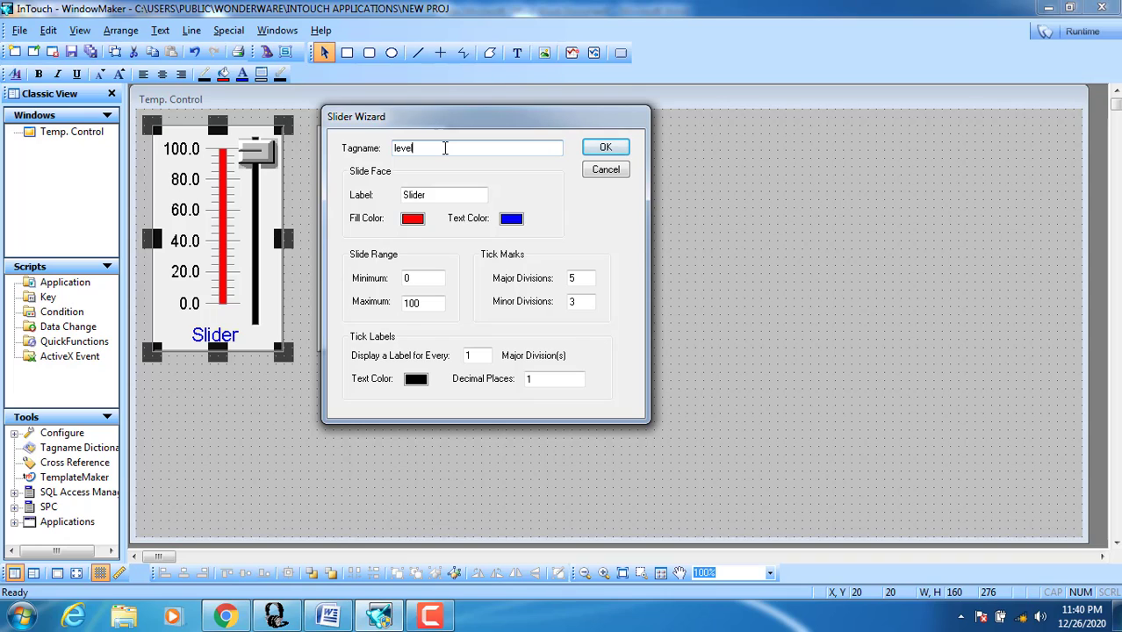
Step: Set the first slider's label to LEVEL, keep its range and tick settings, and shift the slider to X 10
drag(401, 115, 416, 91)
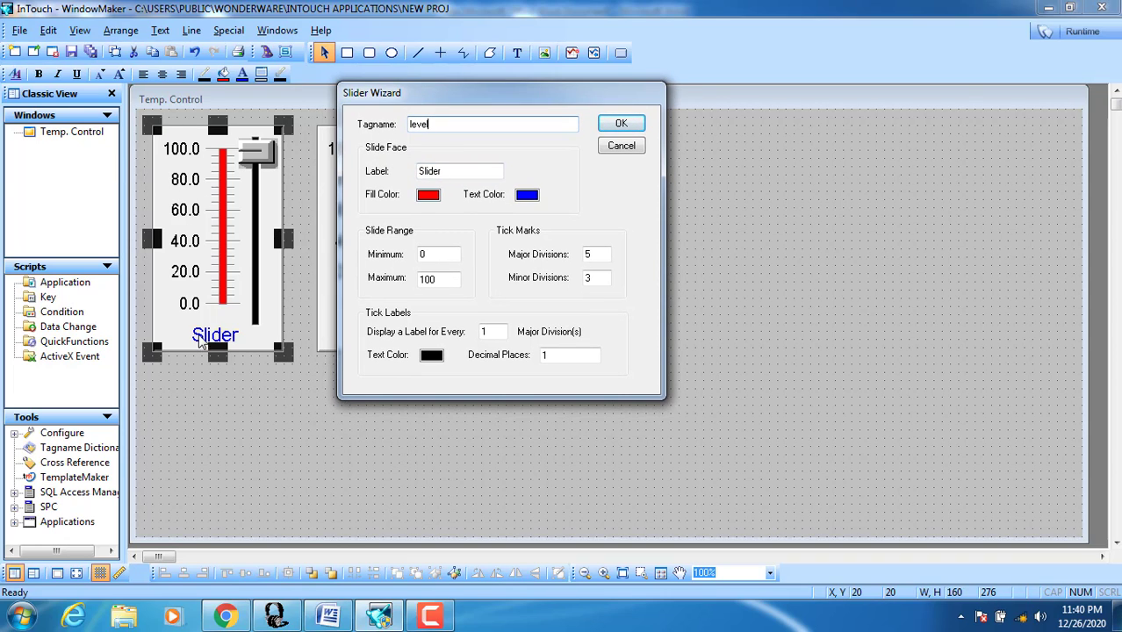
drag(458, 173, 349, 180)
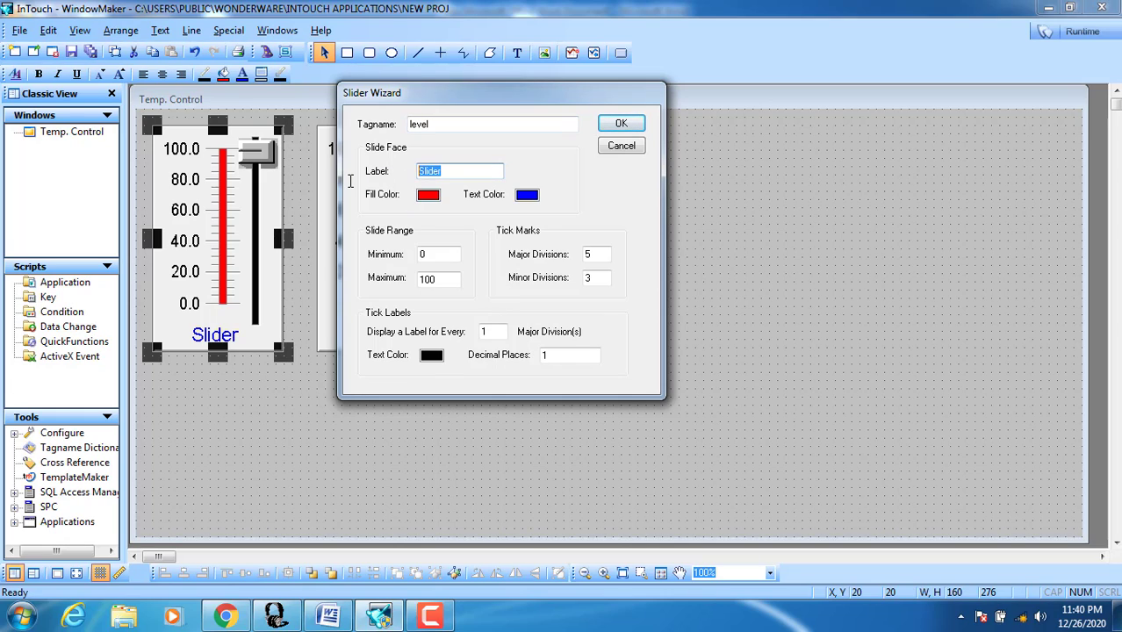
text(LEVEL)
double_click(465, 173)
drag(446, 256, 378, 255)
click(456, 278)
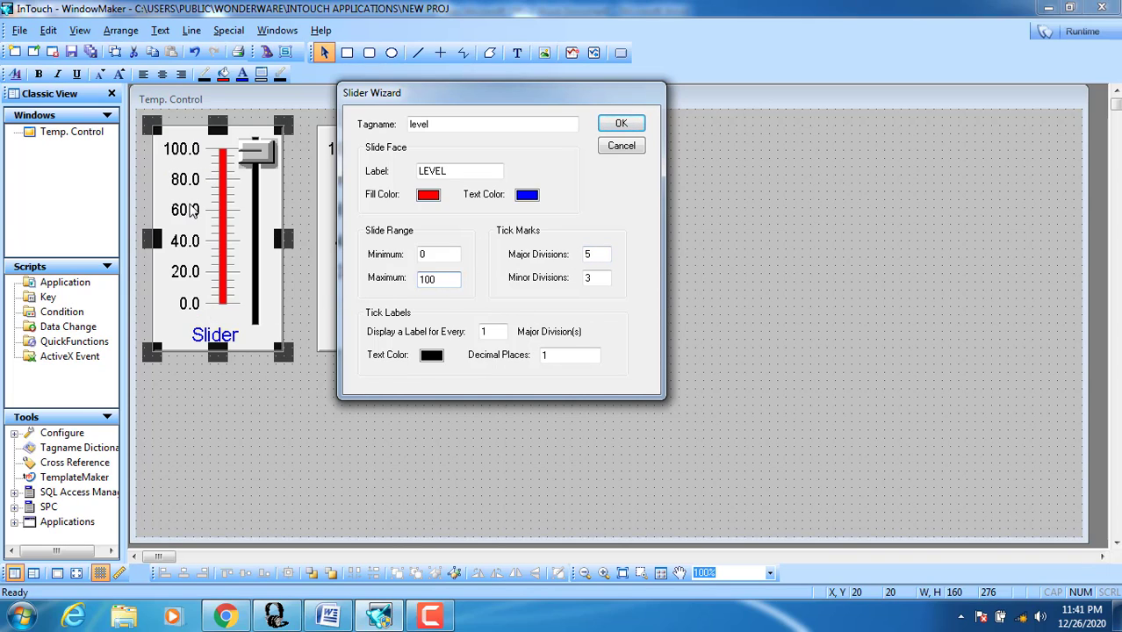
double_click(589, 279)
click(430, 360)
click(430, 358)
click(621, 126)
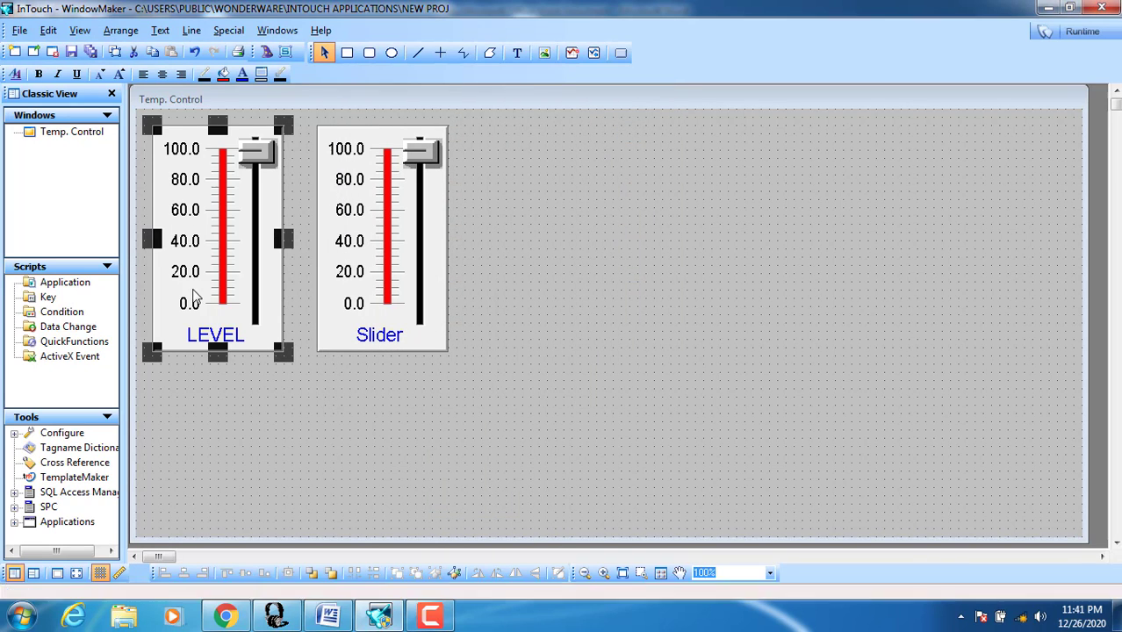
drag(212, 251, 200, 252)
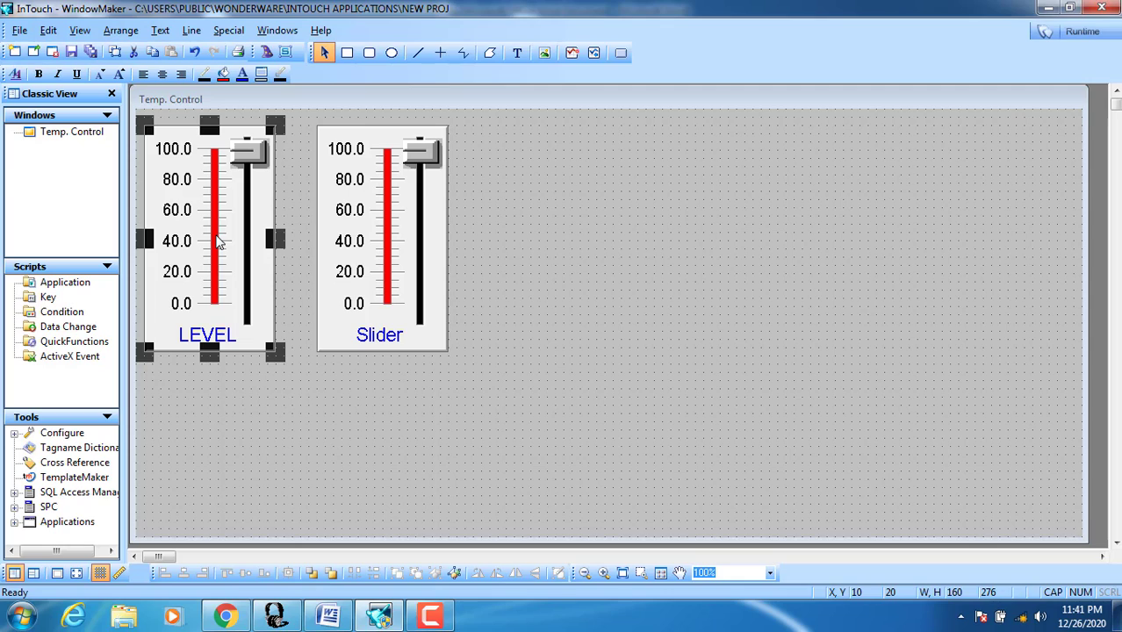
Step: Set the second slider's tagname to TEMP and accept defining it as a new tag
double_click(364, 226)
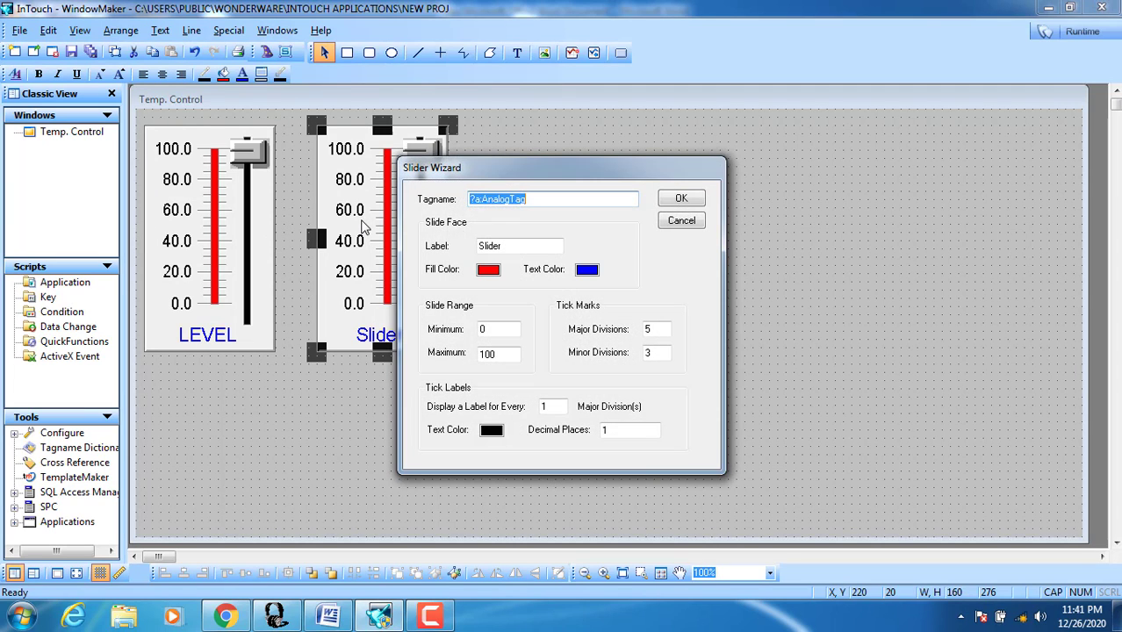
drag(510, 175, 504, 121)
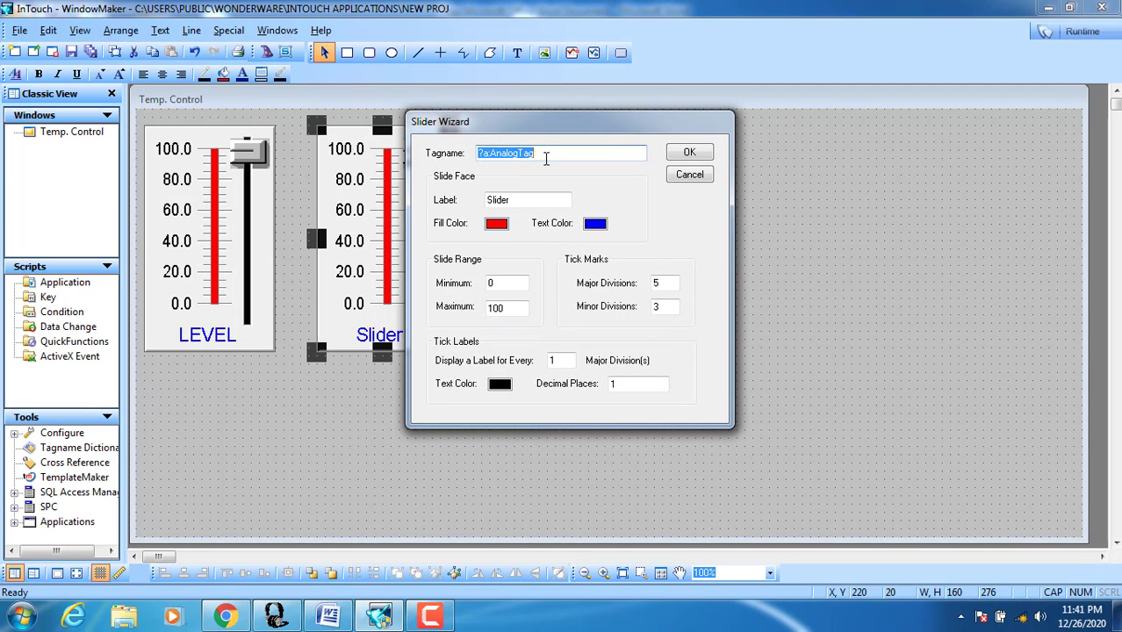
text(TEMPP)
click(691, 154)
drag(546, 245, 634, 247)
click(706, 346)
click(546, 152)
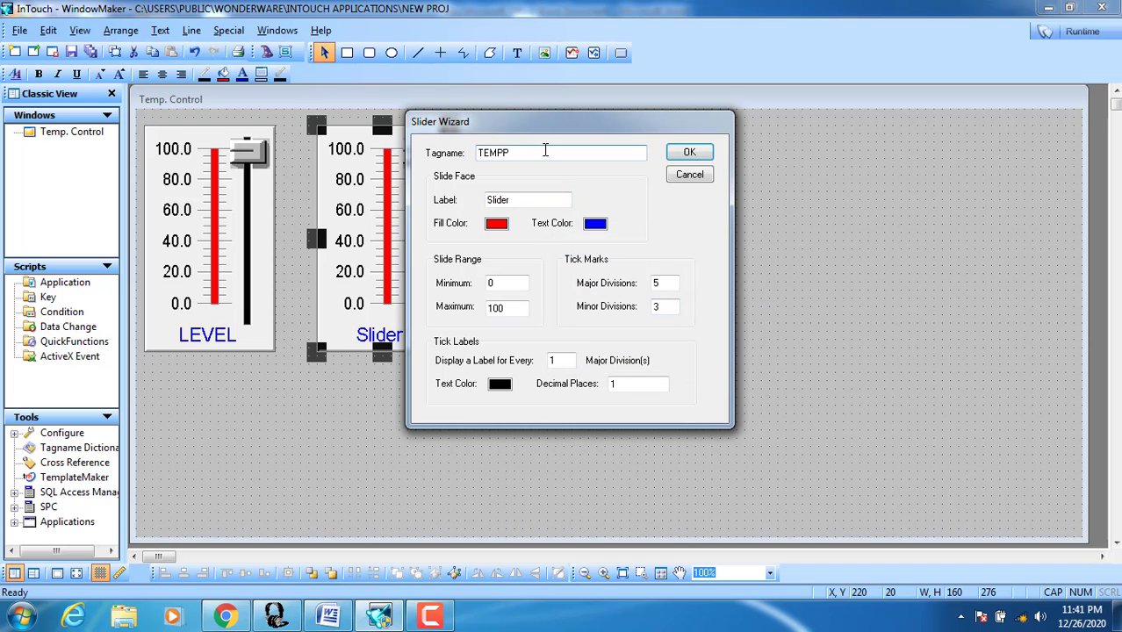
key(BackSpace)
click(691, 152)
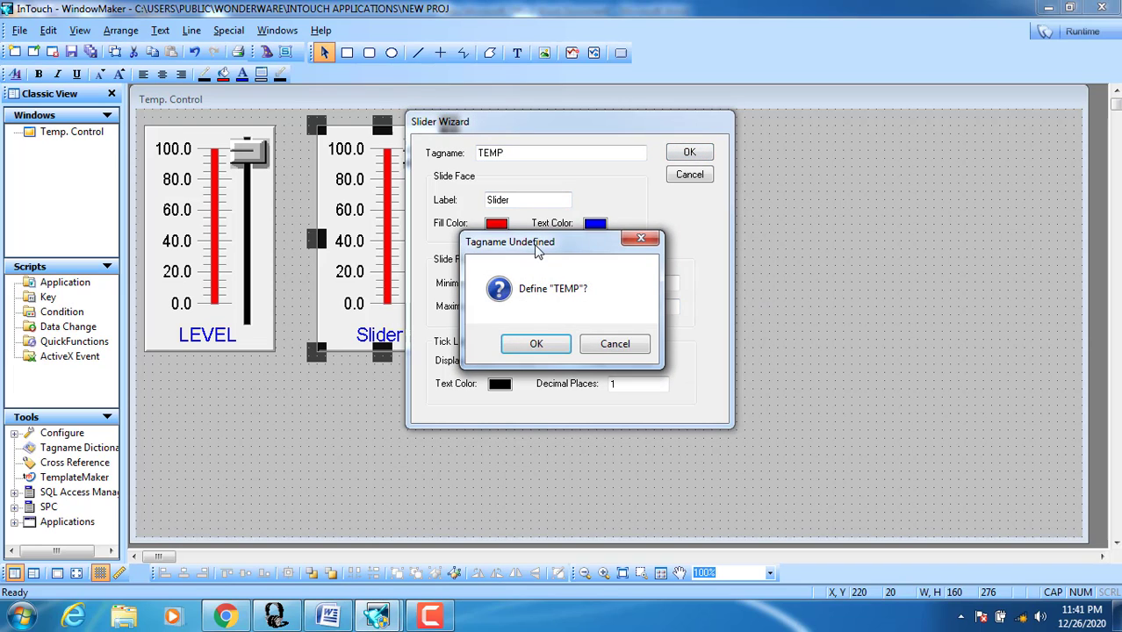
mouse_move(539, 249)
mouse_down()
mouse_move(493, 195)
mouse_move(541, 351)
mouse_move(541, 251)
mouse_up()
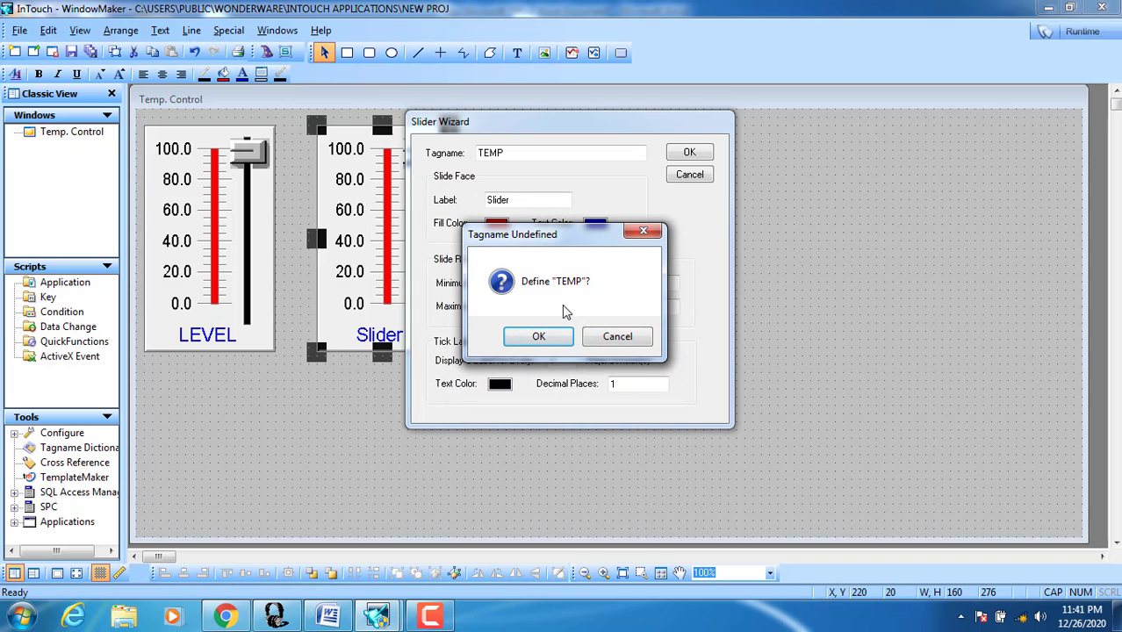
click(538, 337)
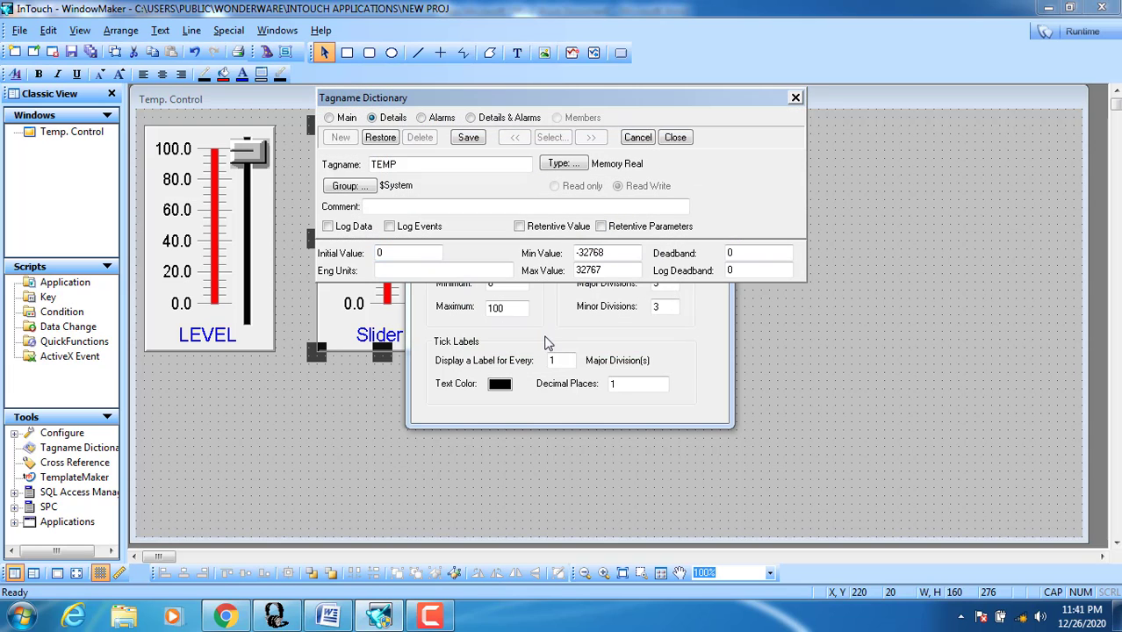
Step: Save the new TEMP tag as Memory Real with its default minimum and maximum values, and close its definition
click(564, 164)
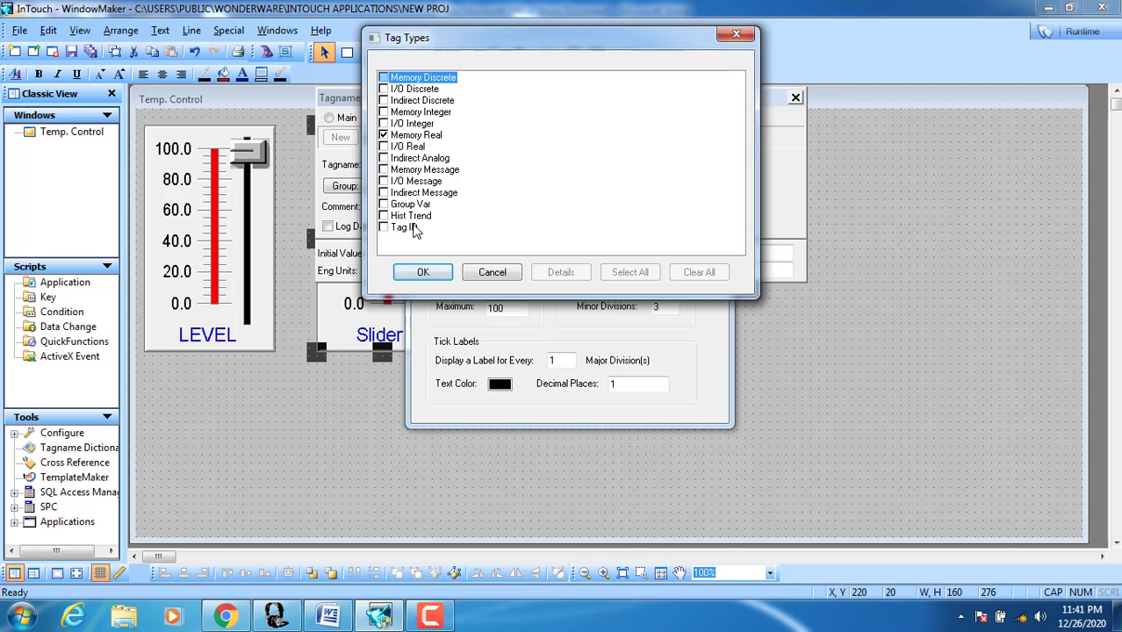
click(483, 278)
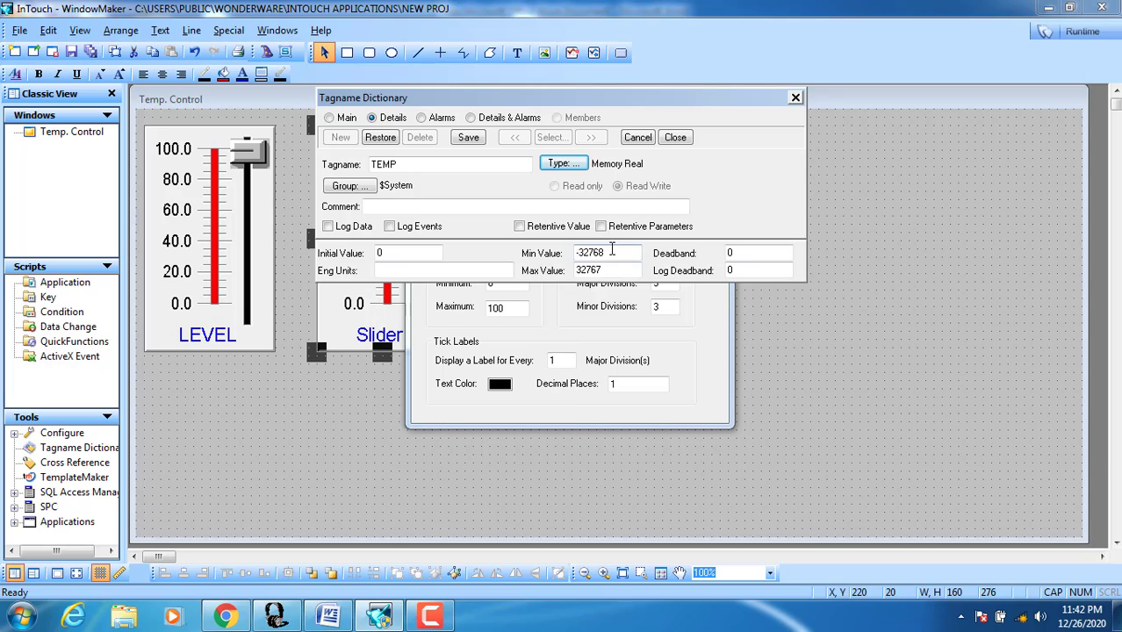
drag(612, 253, 559, 250)
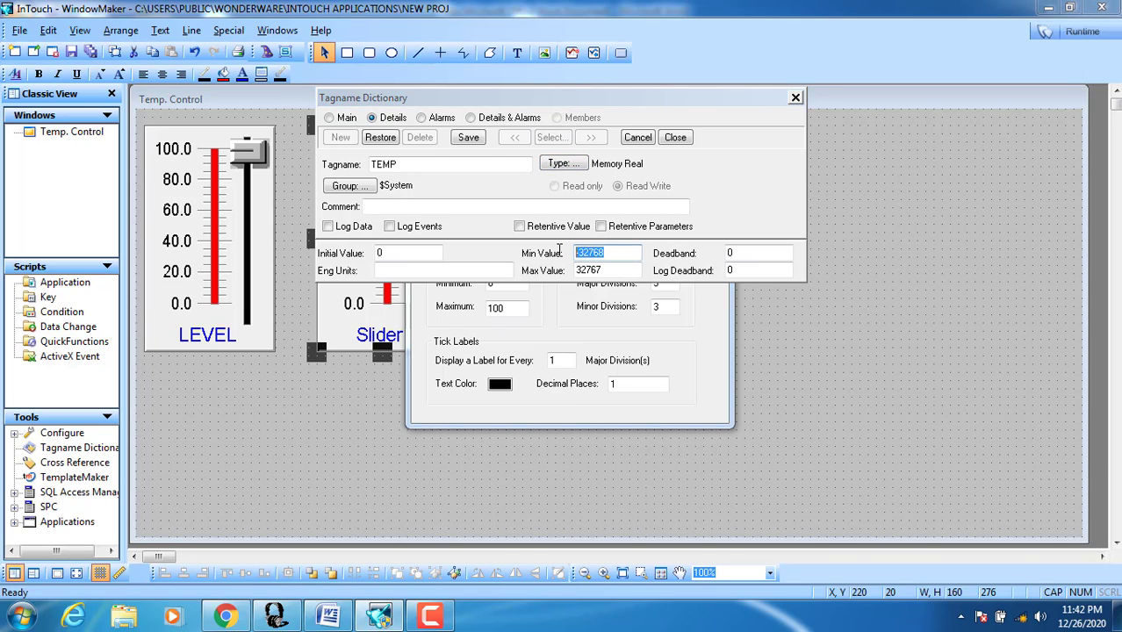
drag(614, 271, 559, 270)
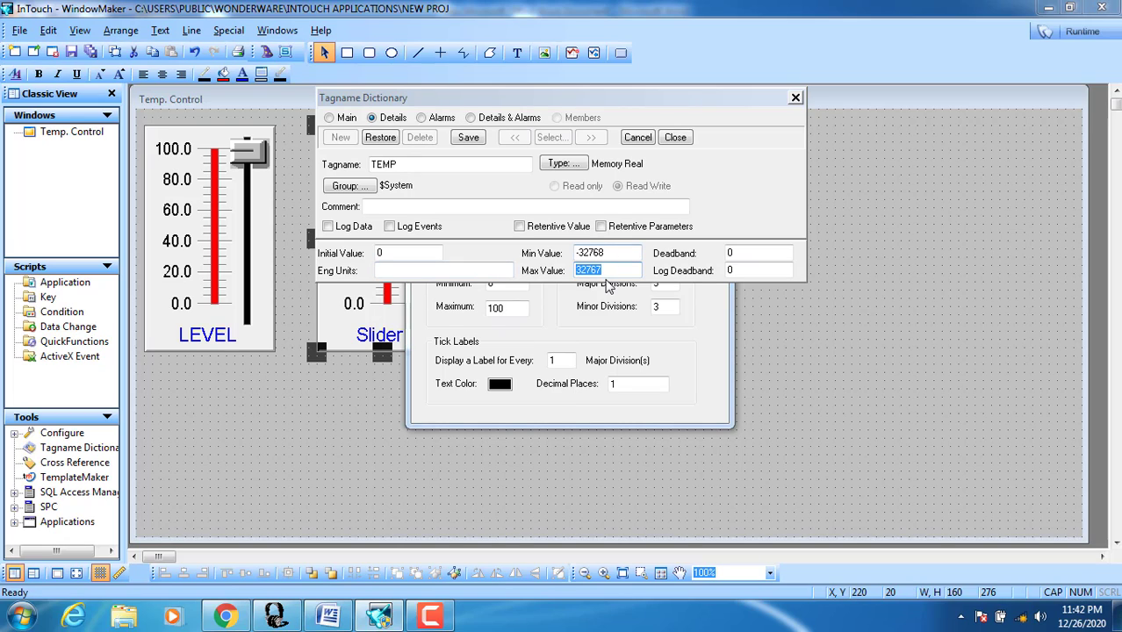
drag(606, 253, 553, 272)
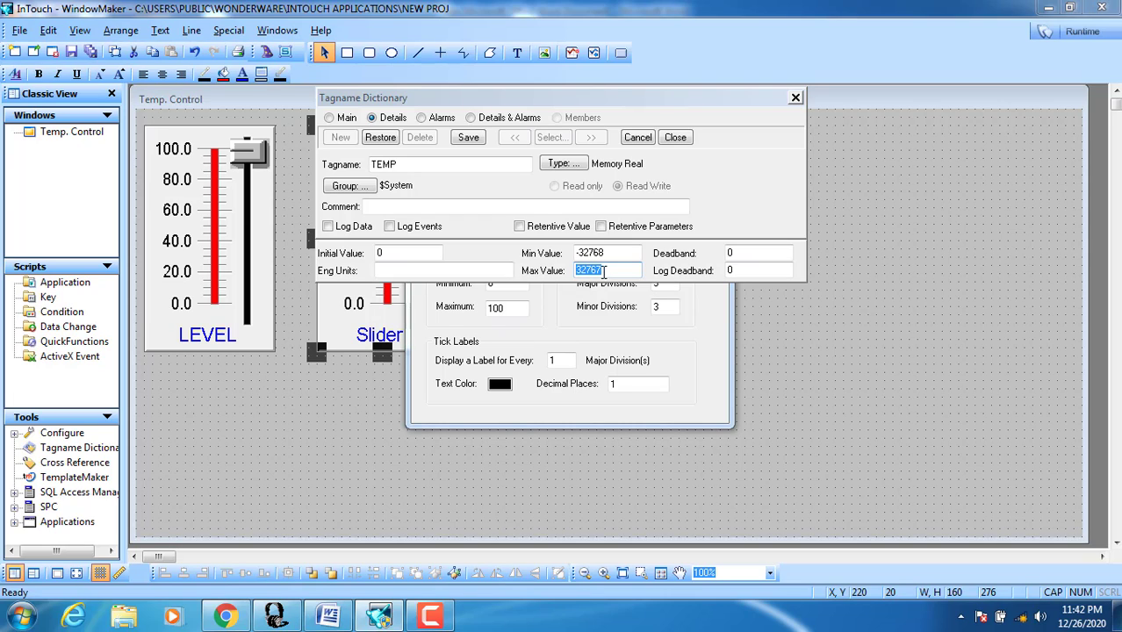
drag(615, 253, 566, 254)
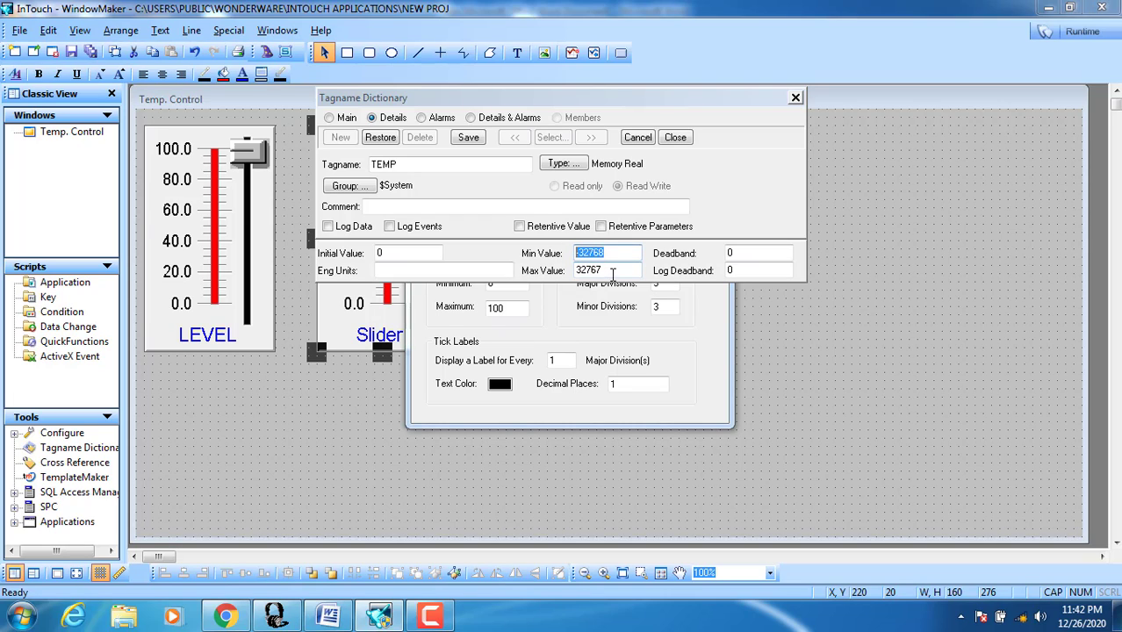
click(468, 138)
click(675, 138)
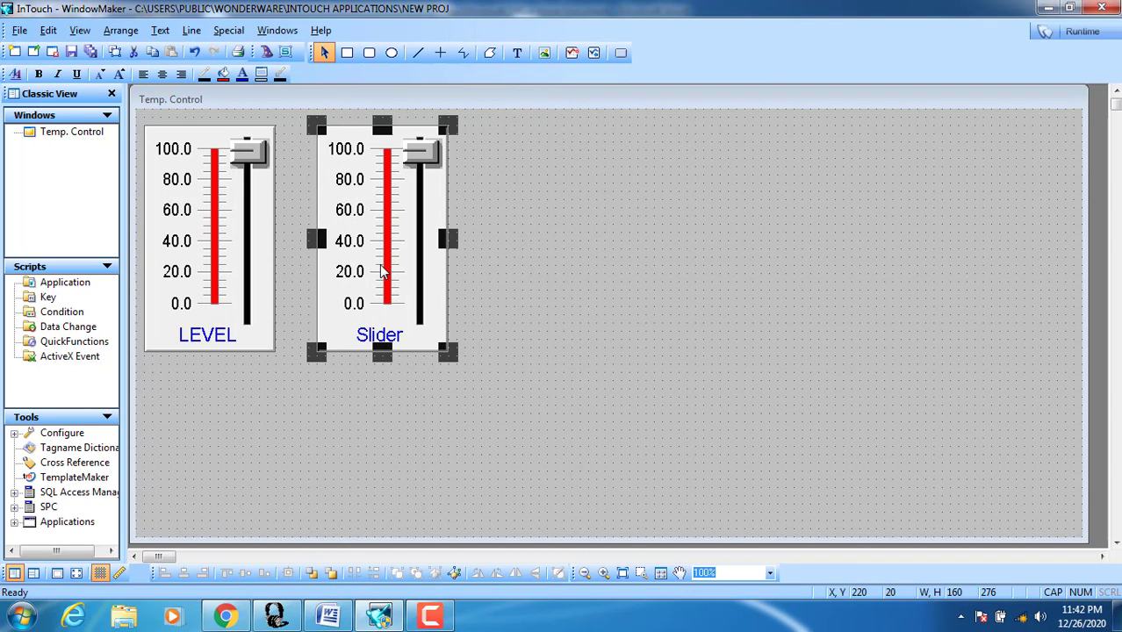
Step: Set the second slider's label to TEMP, keeping its slide range of 0 to 100, and accept the slider settings
double_click(382, 273)
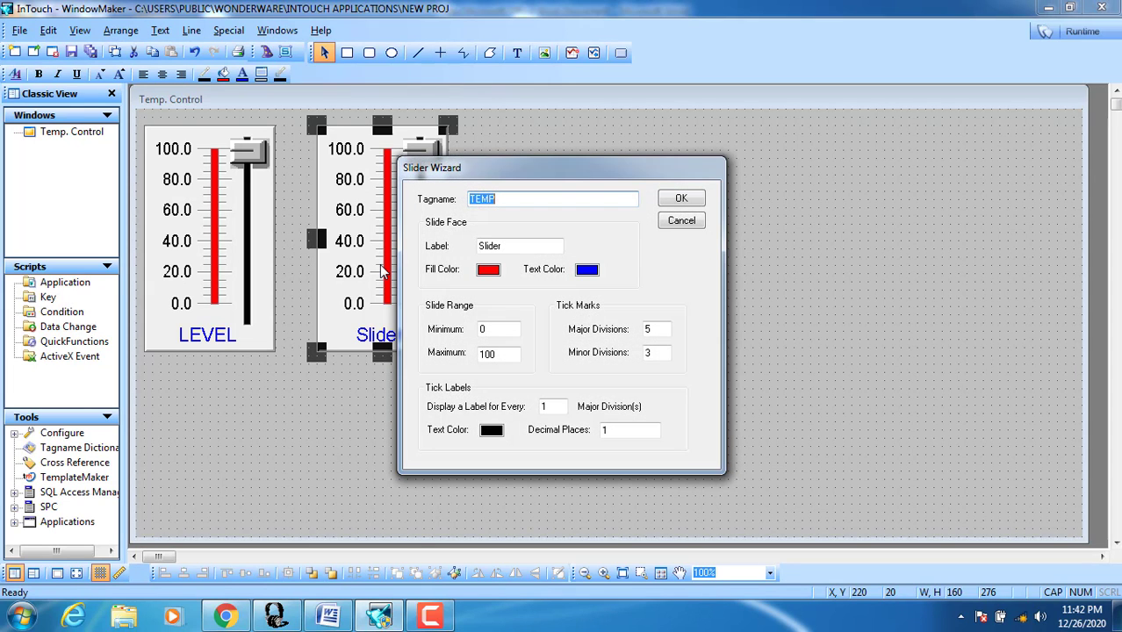
click(680, 221)
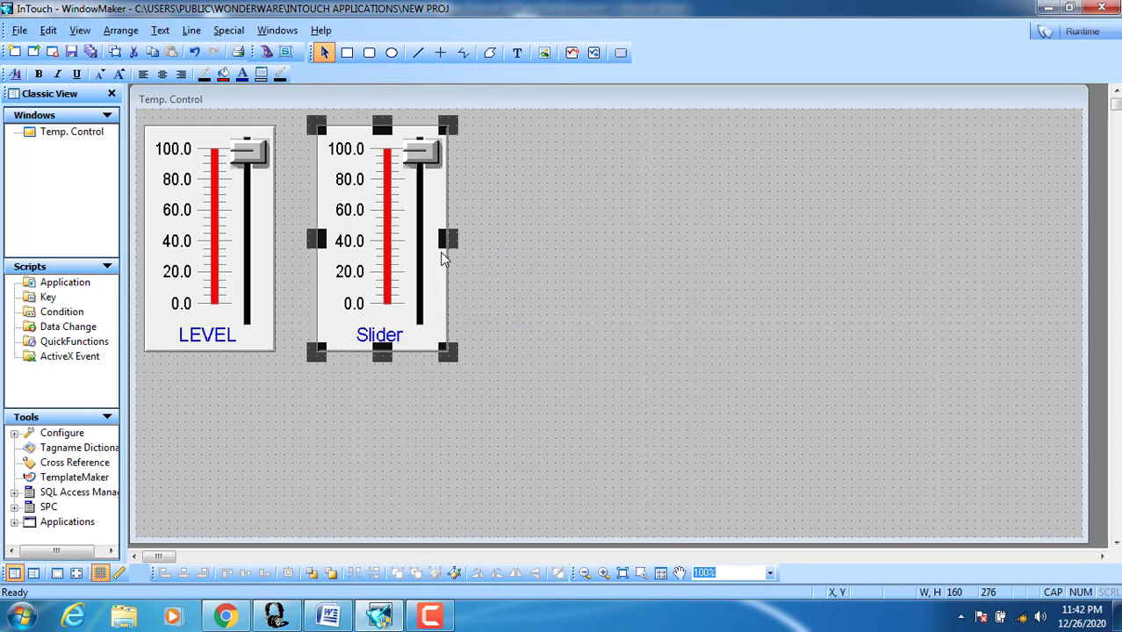
double_click(398, 248)
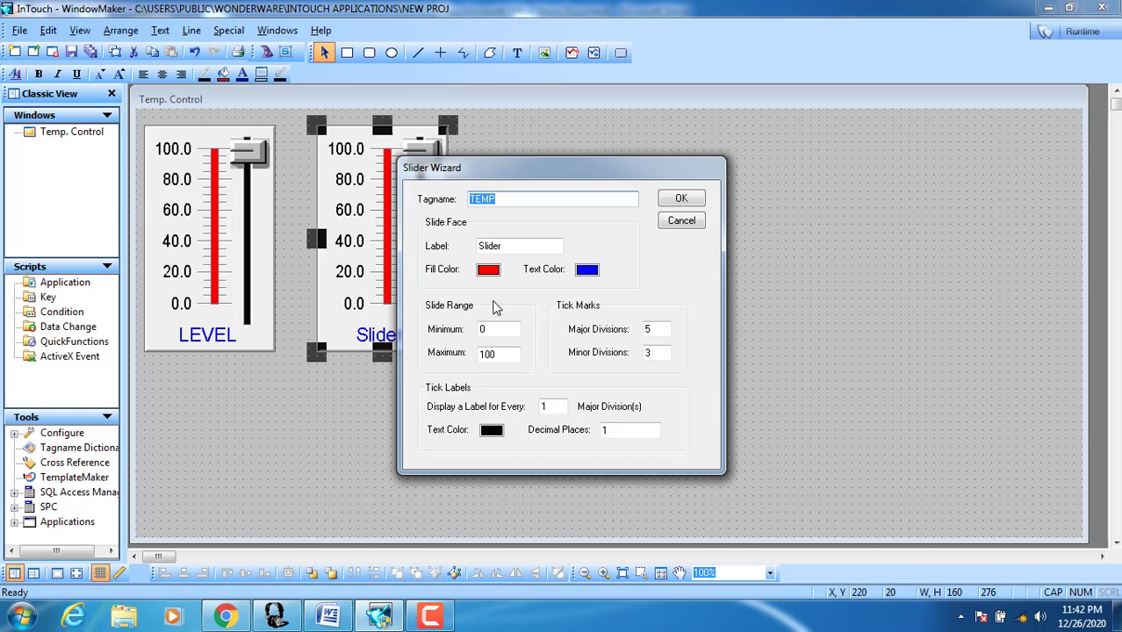
double_click(528, 252)
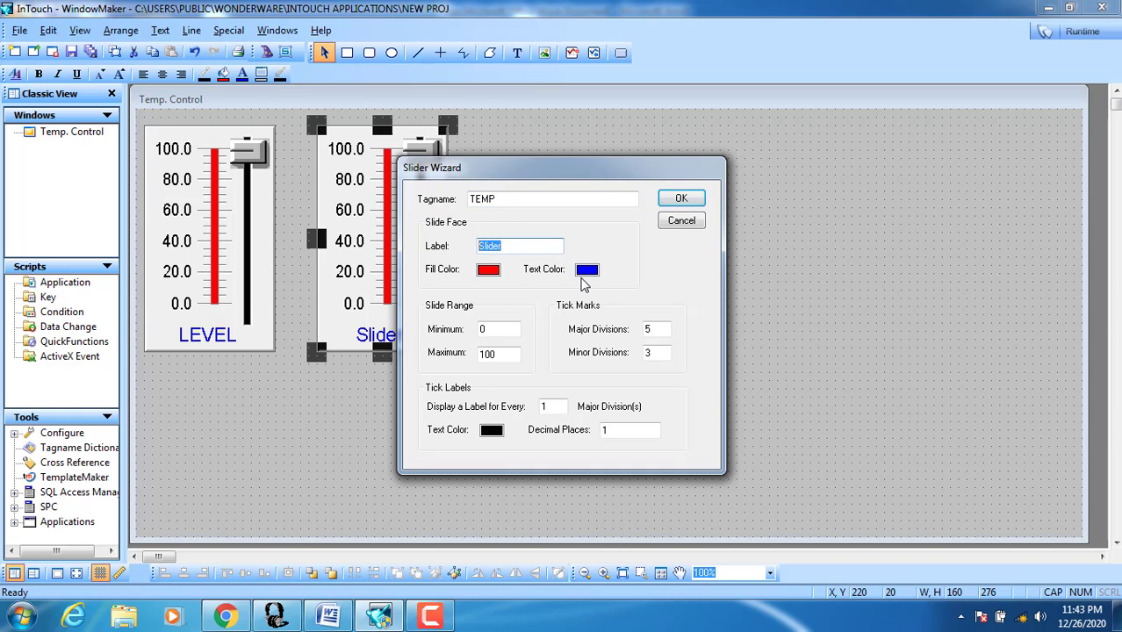
text(TEMP)
click(499, 354)
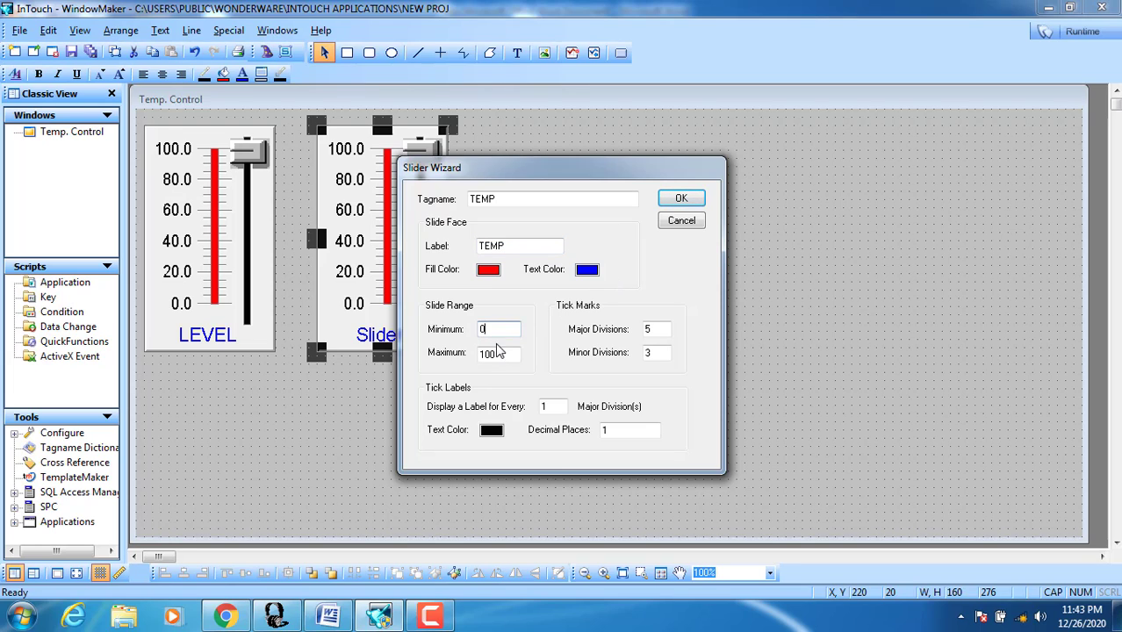
click(681, 200)
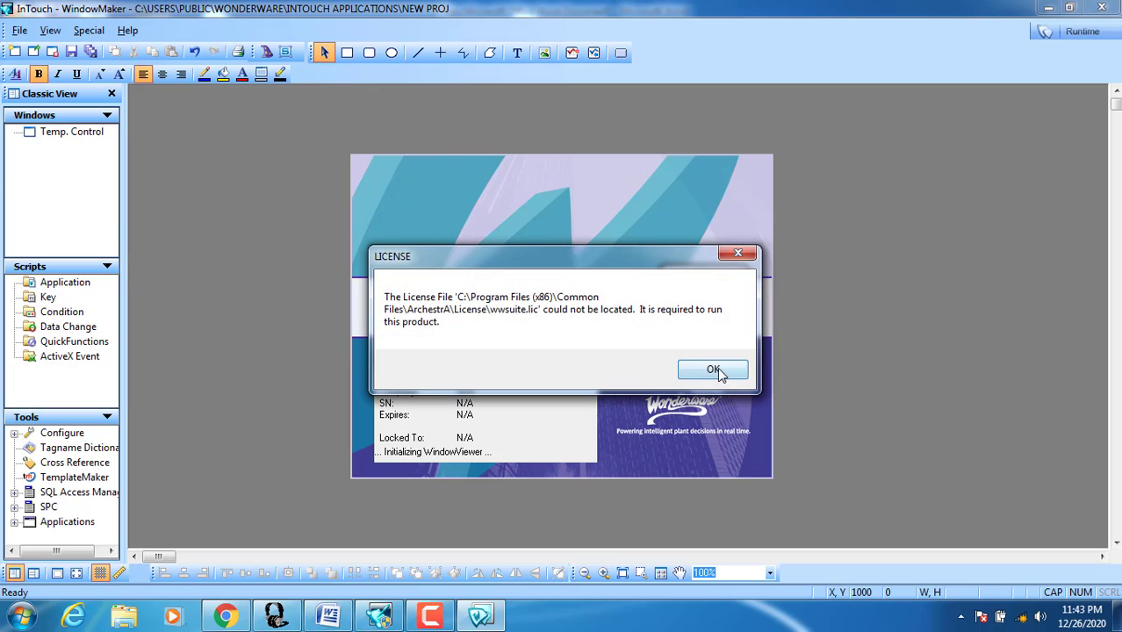
Step: Run the application in WindowViewer, acknowledging the licence and demo mode notices
click(717, 367)
click(713, 360)
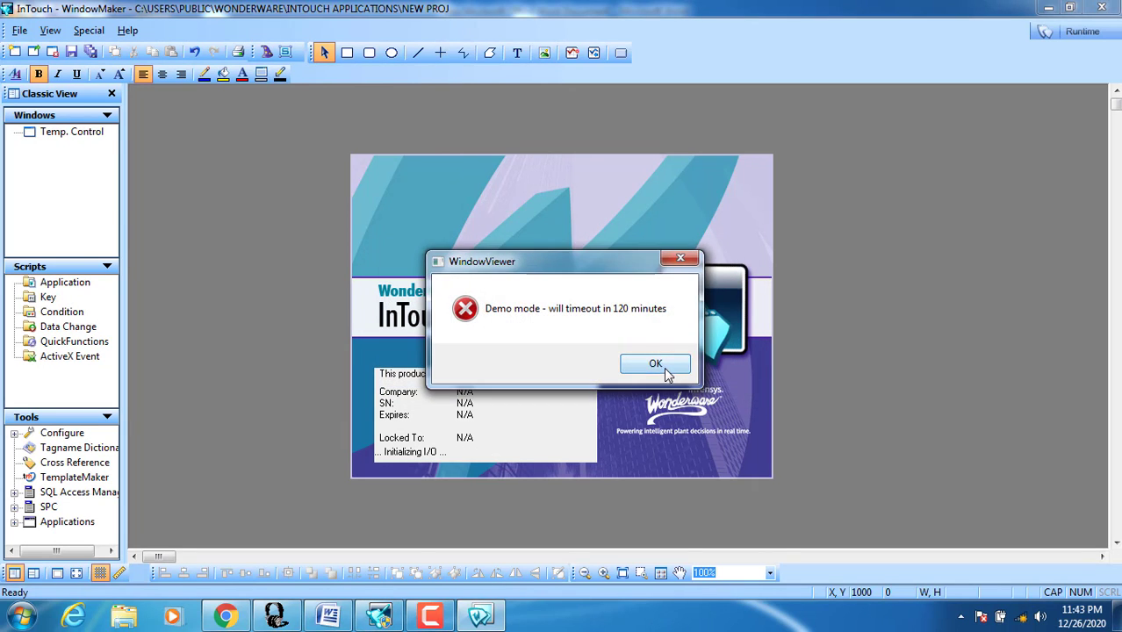
click(715, 358)
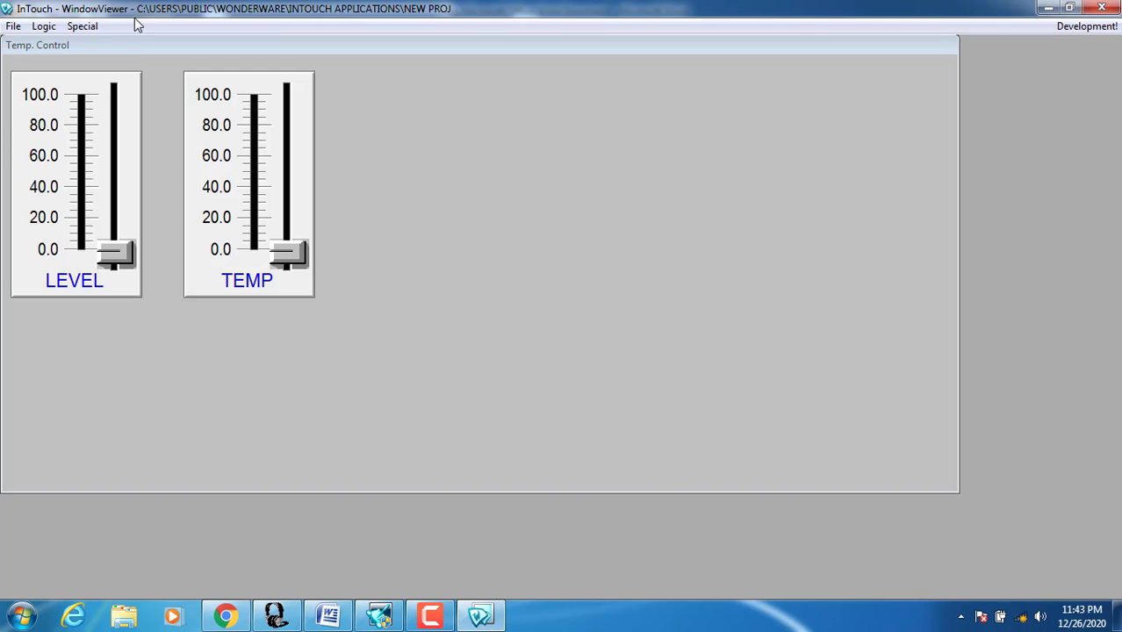
Step: Test the sliders by raising LEVEL to about 75 and TEMP past 50, and return to development in WindowMaker
drag(117, 253, 135, 136)
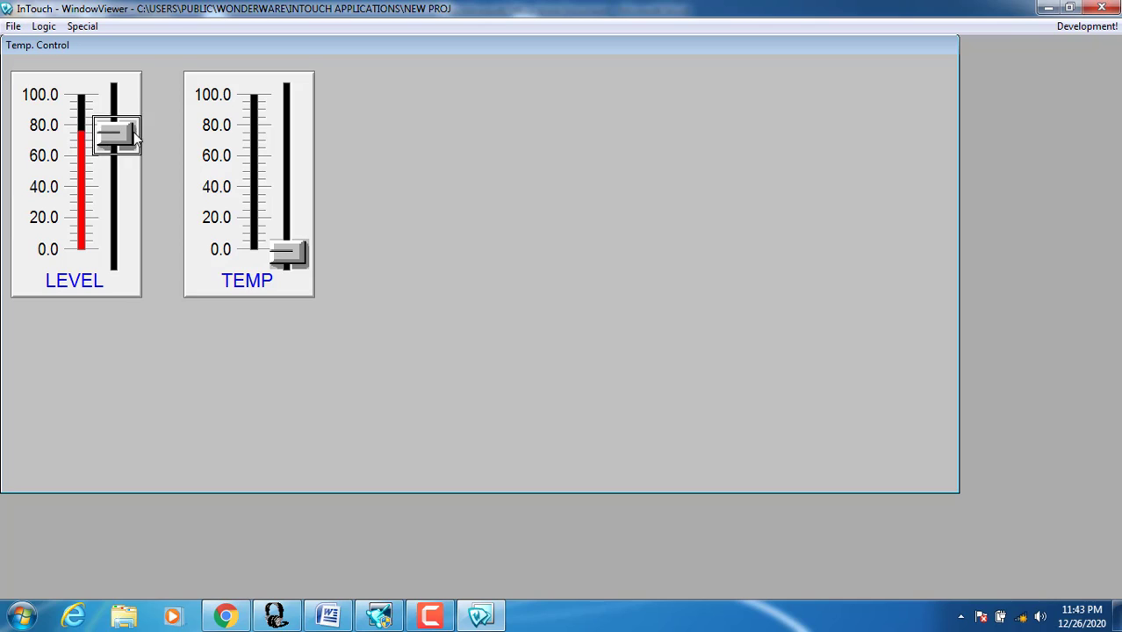
drag(266, 247, 259, 165)
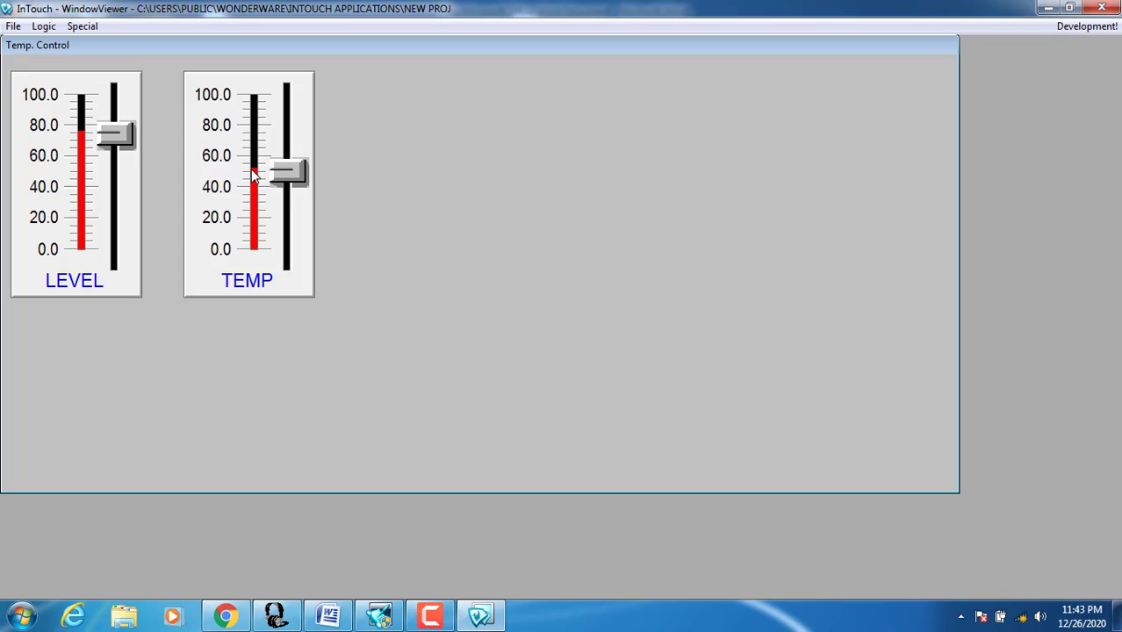
drag(284, 174, 285, 147)
click(1067, 26)
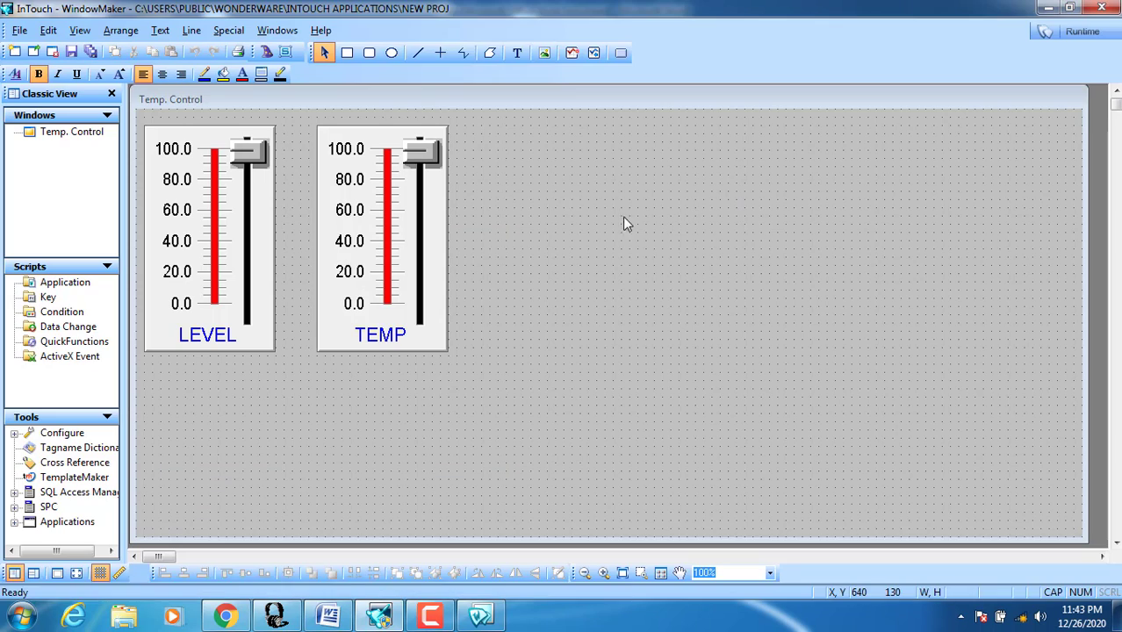
Step: Add the bold red text 0.0000 below the LEVEL slider and enlarge it to about 120 by 47 at X 20, Y 310
click(517, 55)
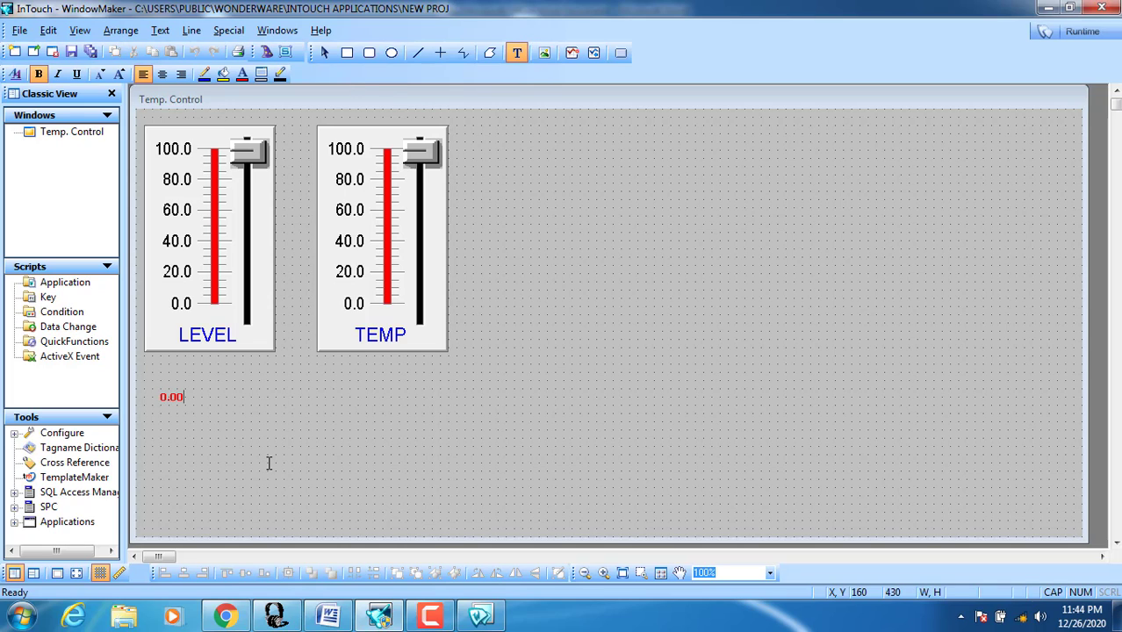
click(240, 427)
mouse_move(195, 384)
mouse_down()
mouse_move(261, 376)
mouse_move(195, 394)
mouse_up()
click(185, 397)
Step: Duplicate the 0.0000 text and place the copy below the TEMP slider at X 230, Y 310
right_click(197, 393)
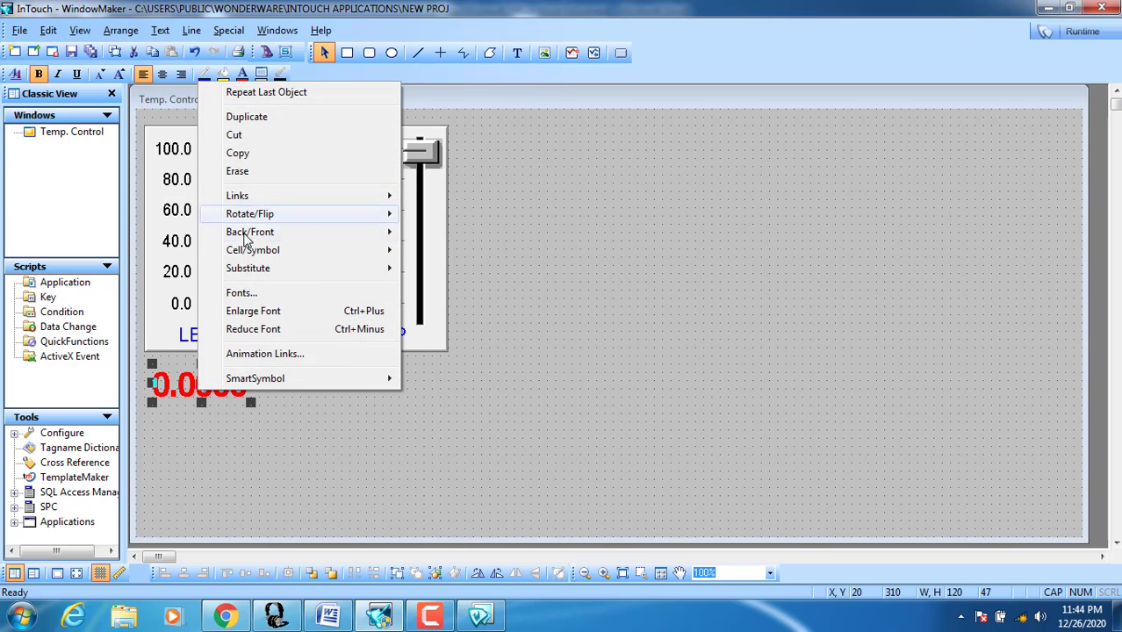
click(254, 116)
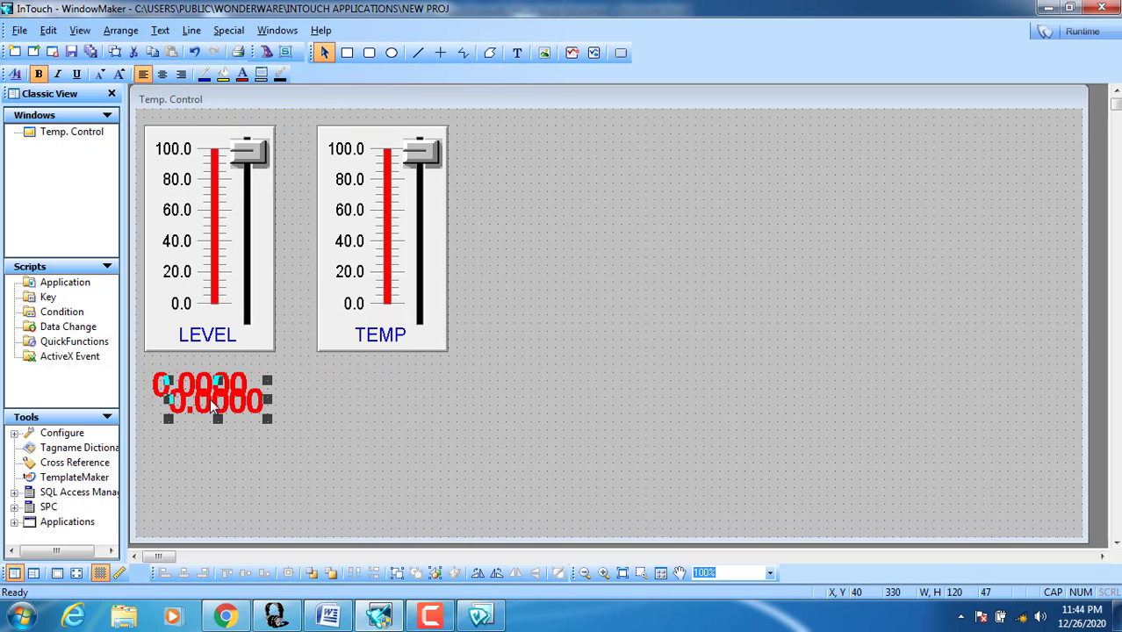
click(377, 384)
drag(367, 383, 366, 384)
click(351, 451)
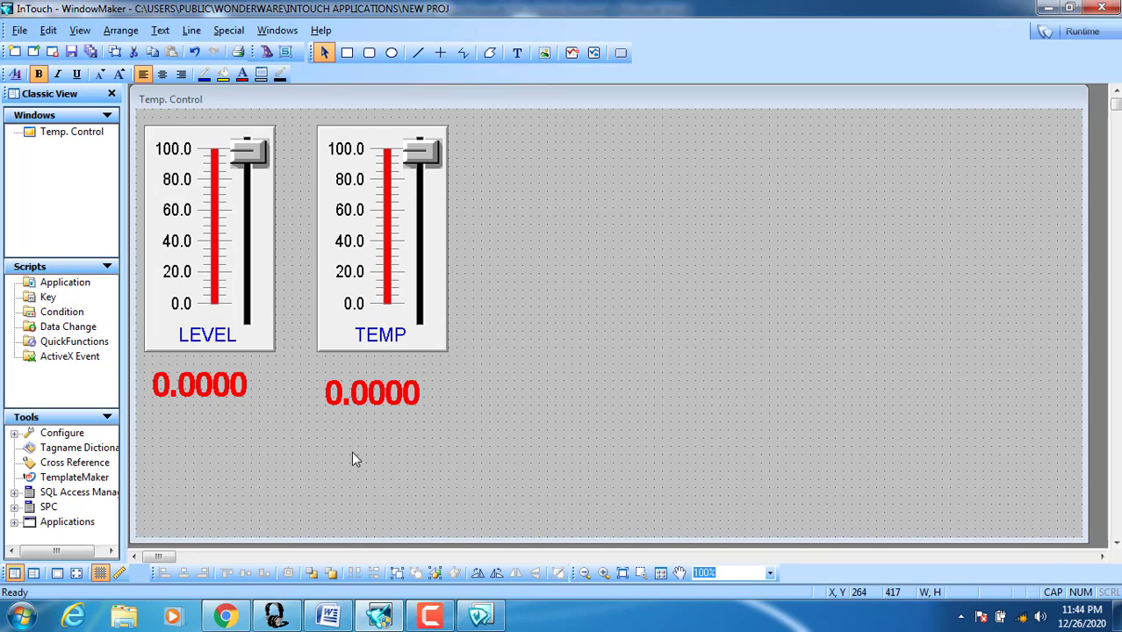
click(352, 395)
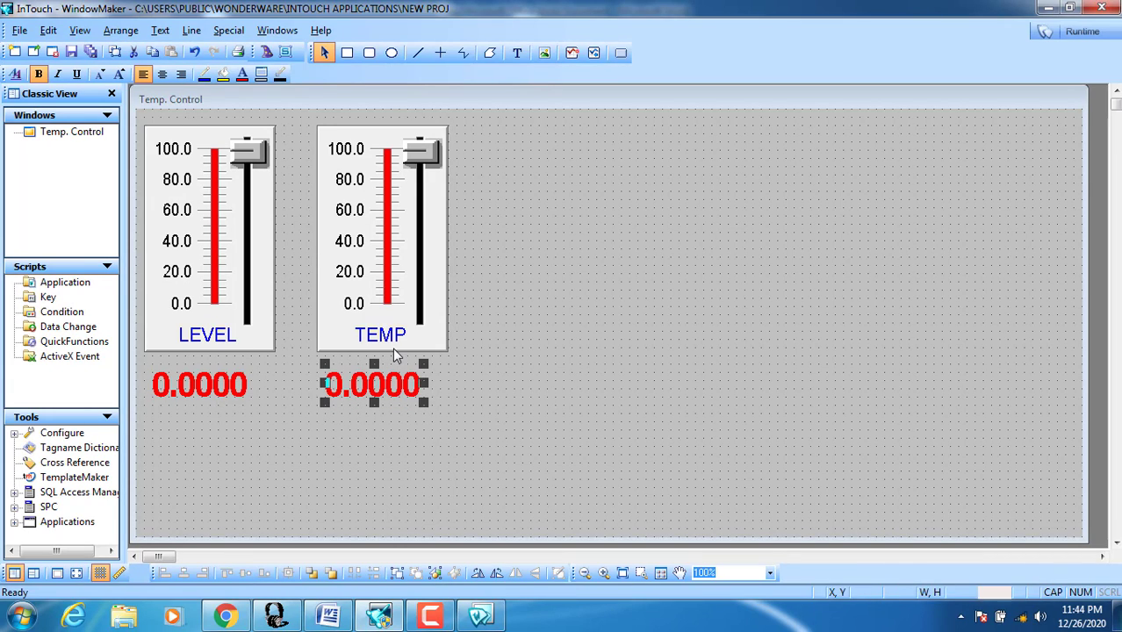
Step: Shift the 0.0000 text below the LEVEL slider down to X 20, Y 320
click(207, 348)
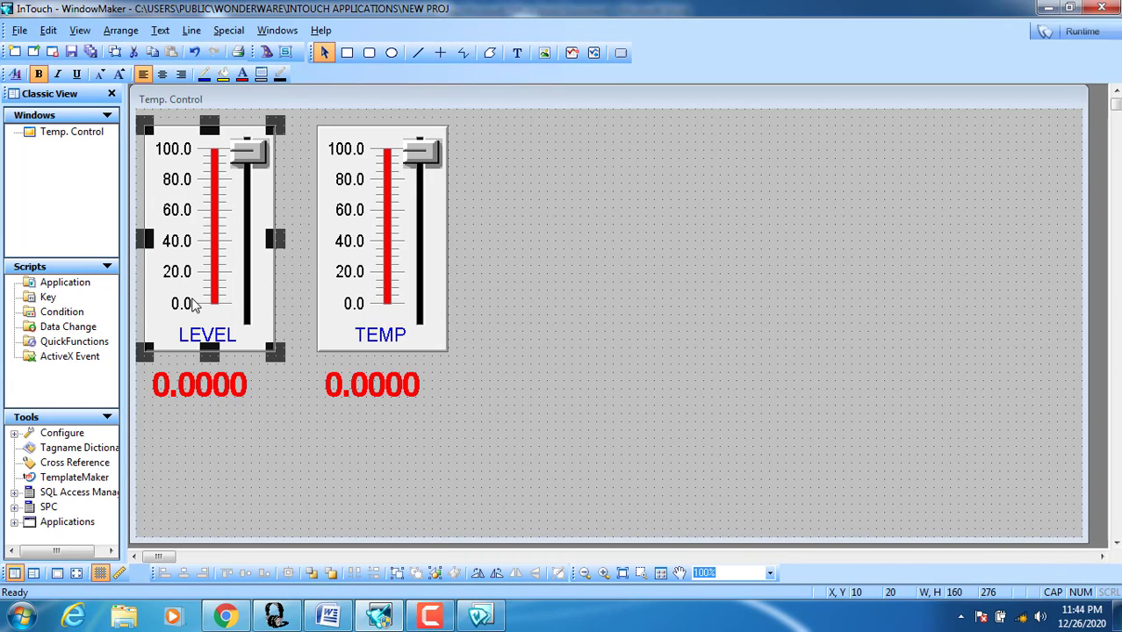
click(176, 400)
drag(195, 399, 194, 400)
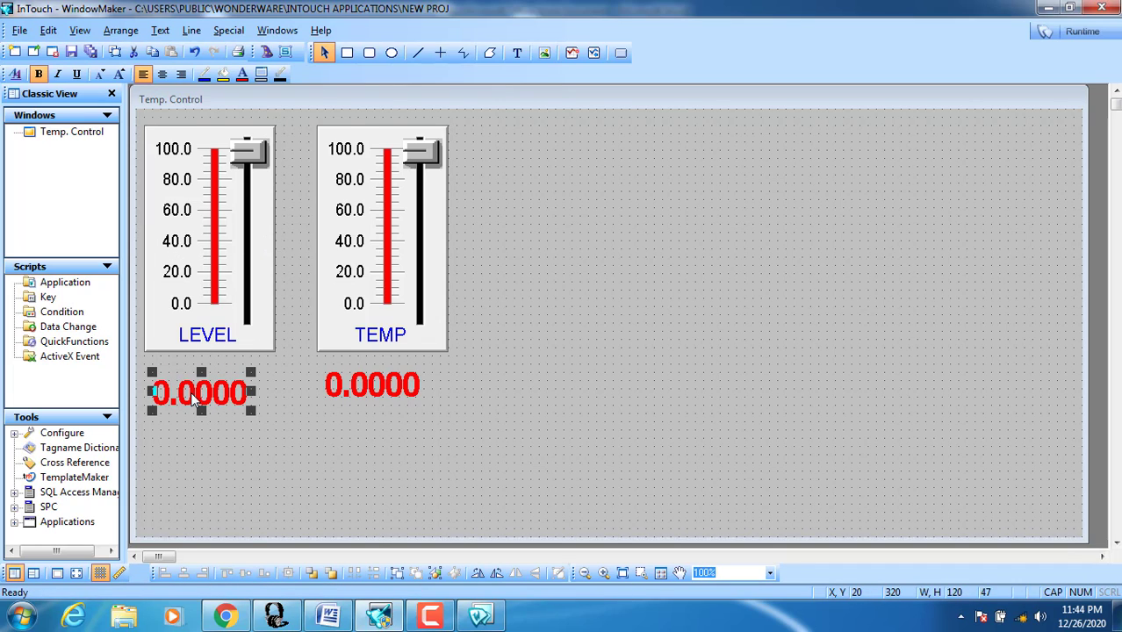
Step: Try to enable an analog value display on the text below the LEVEL slider without entering an expression
double_click(195, 399)
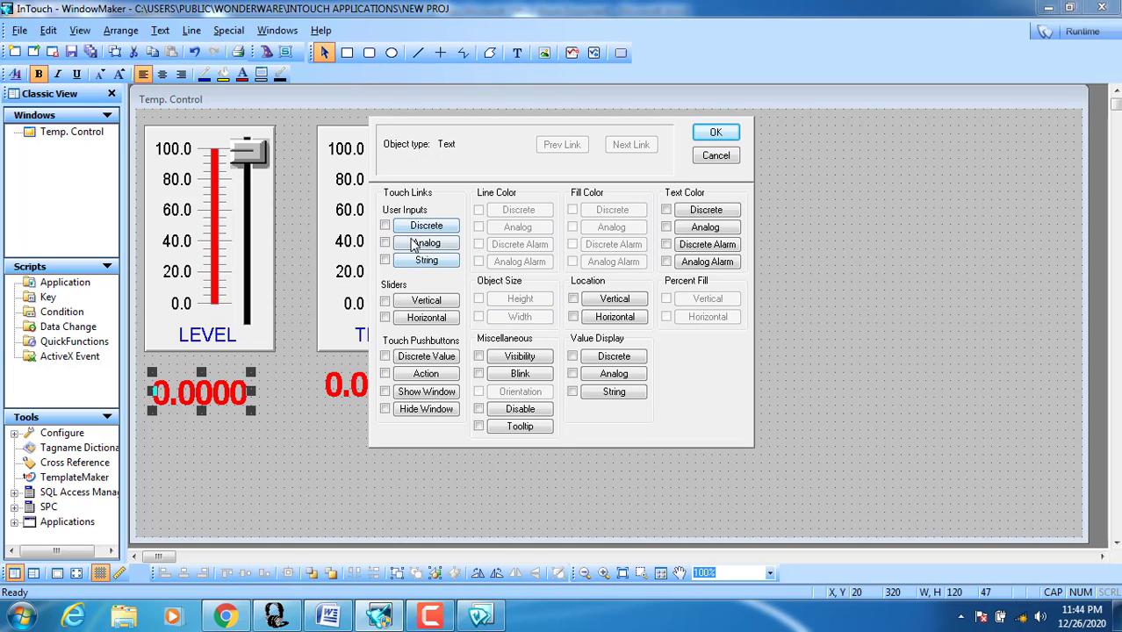
click(614, 374)
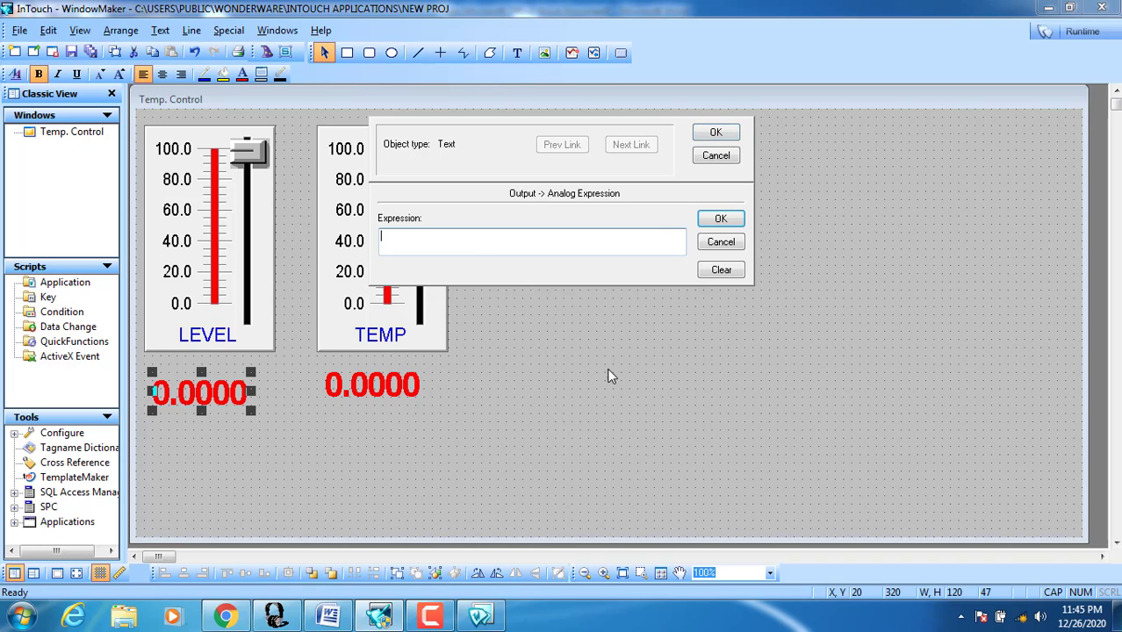
click(719, 245)
click(572, 374)
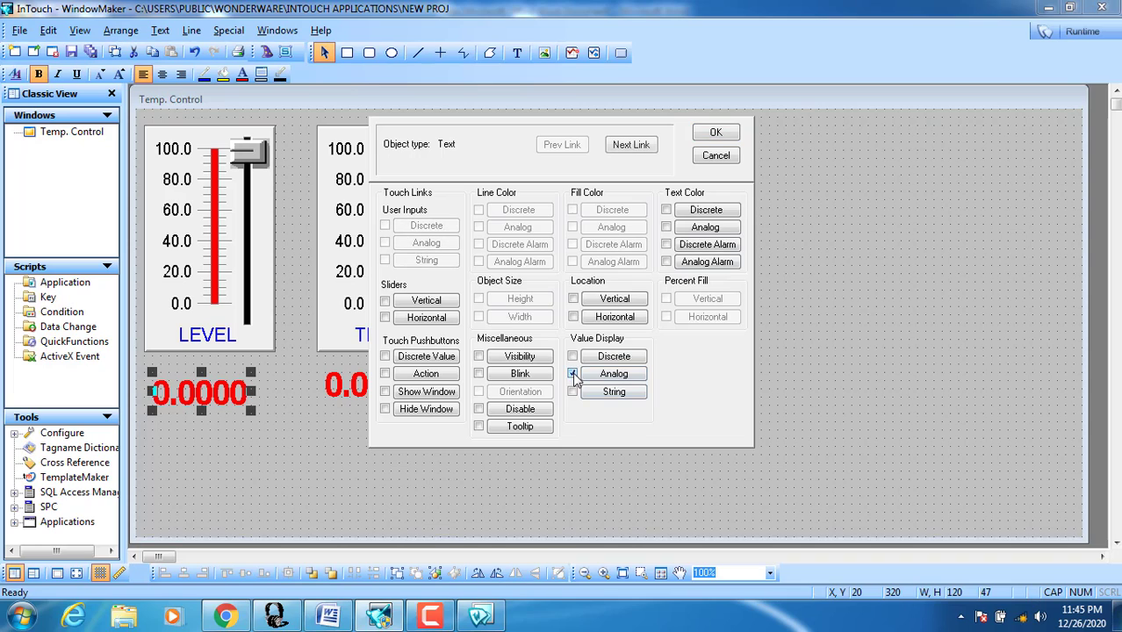
click(718, 133)
Step: Give the text below the LEVEL slider an analog value display link with the LEVEL tag as its expression
double_click(188, 403)
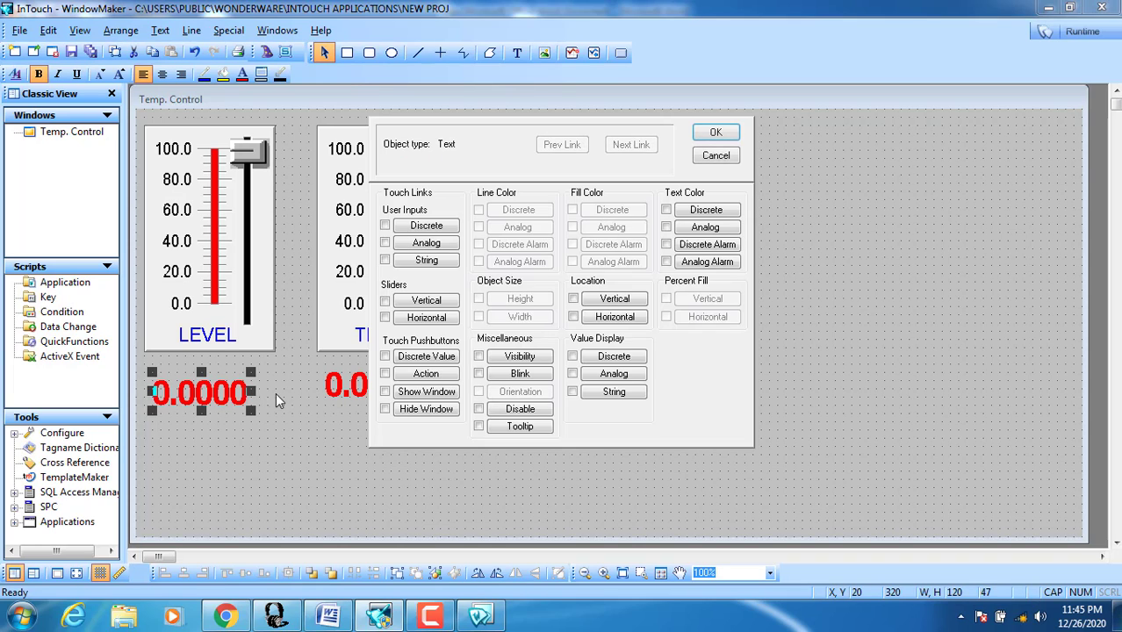
click(598, 376)
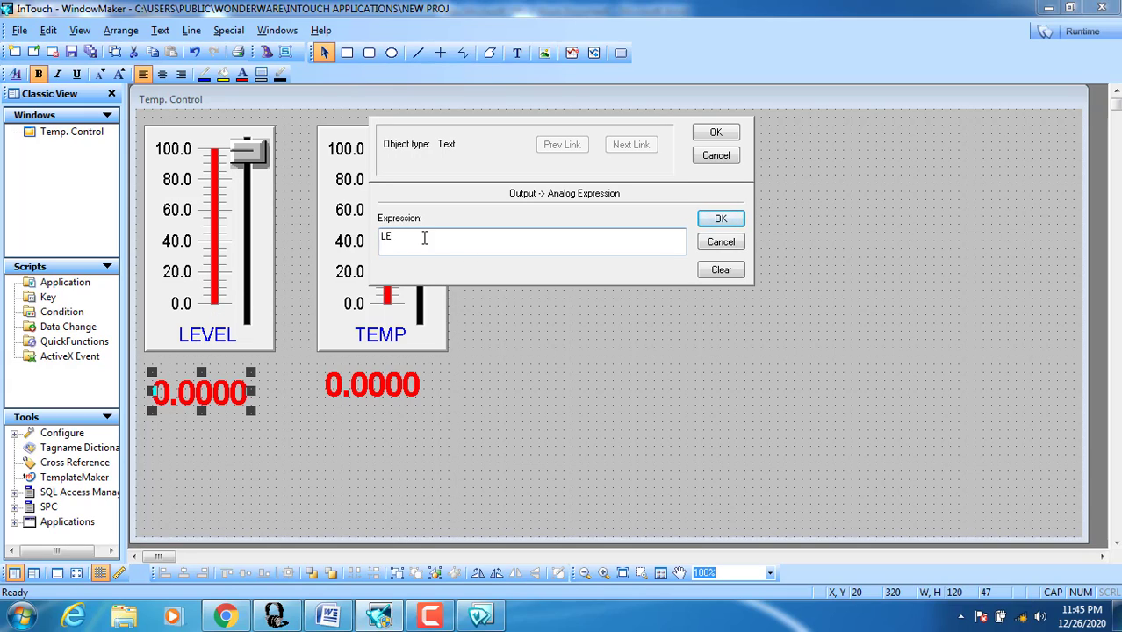
click(713, 132)
click(209, 223)
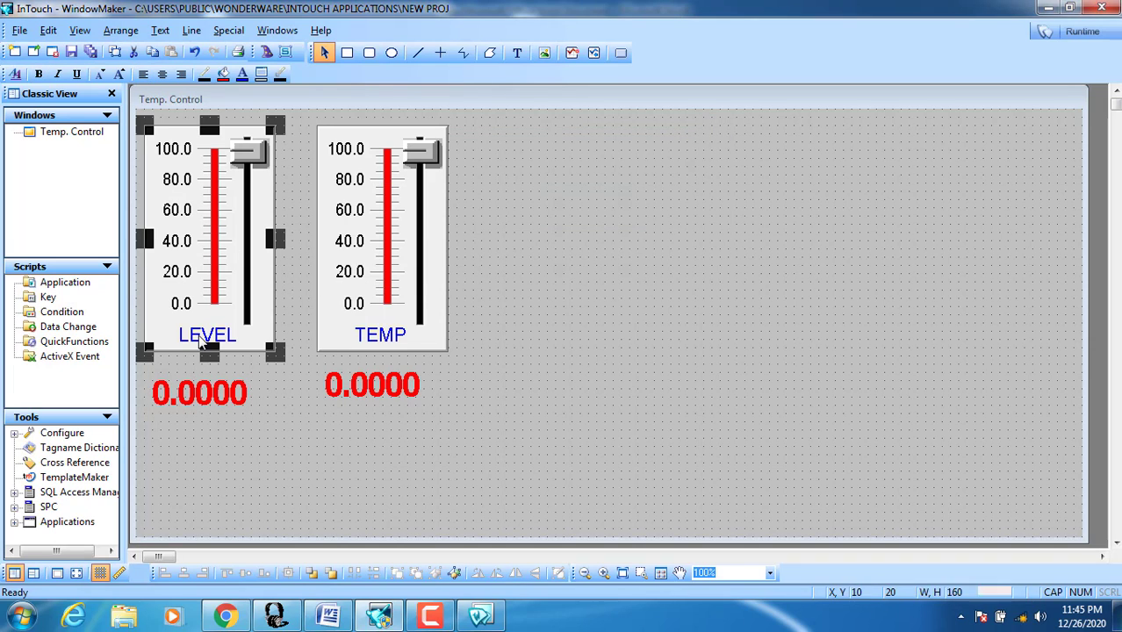
click(200, 394)
click(201, 279)
click(192, 398)
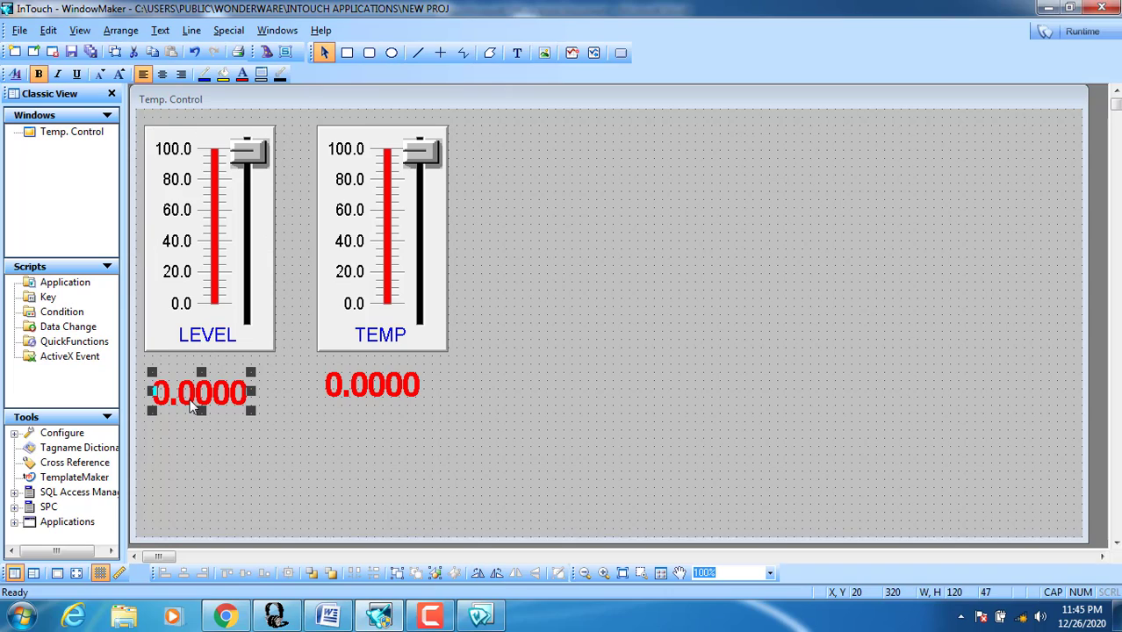
click(191, 281)
click(184, 400)
Step: Give the text below the TEMP slider an analog value display link with the expression TEMP
click(376, 388)
double_click(376, 388)
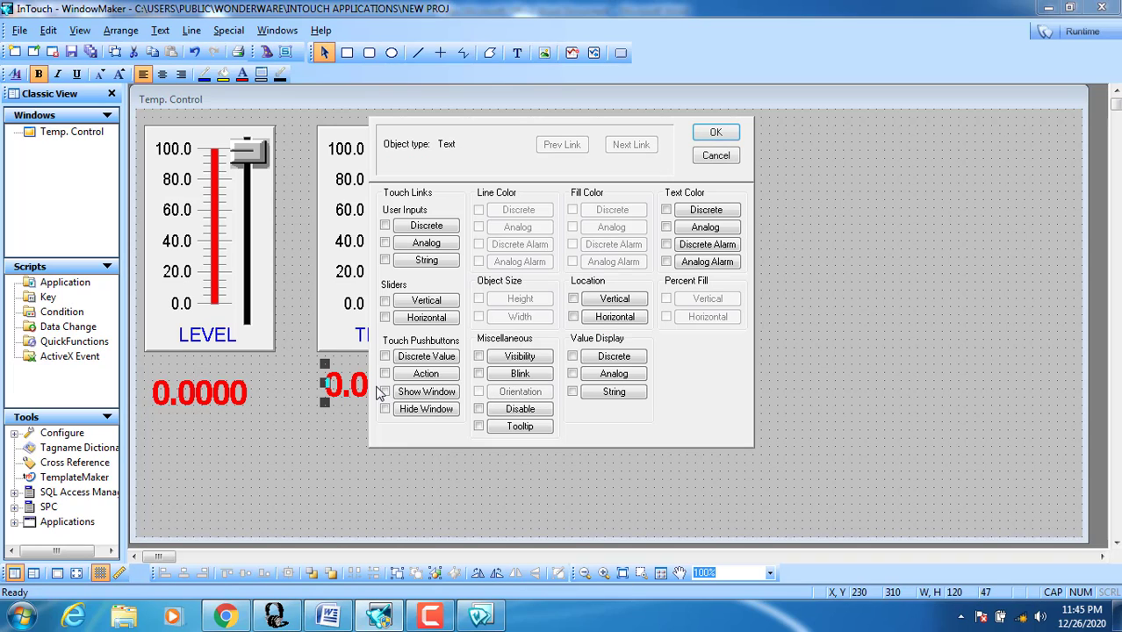
click(617, 373)
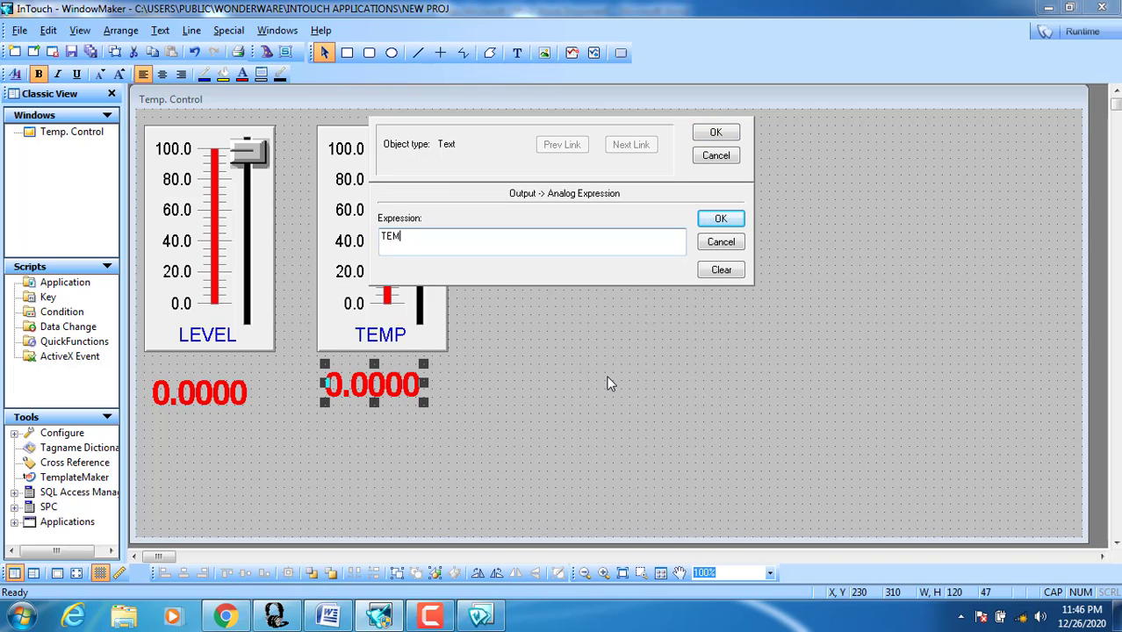
text(TEMP)
click(716, 132)
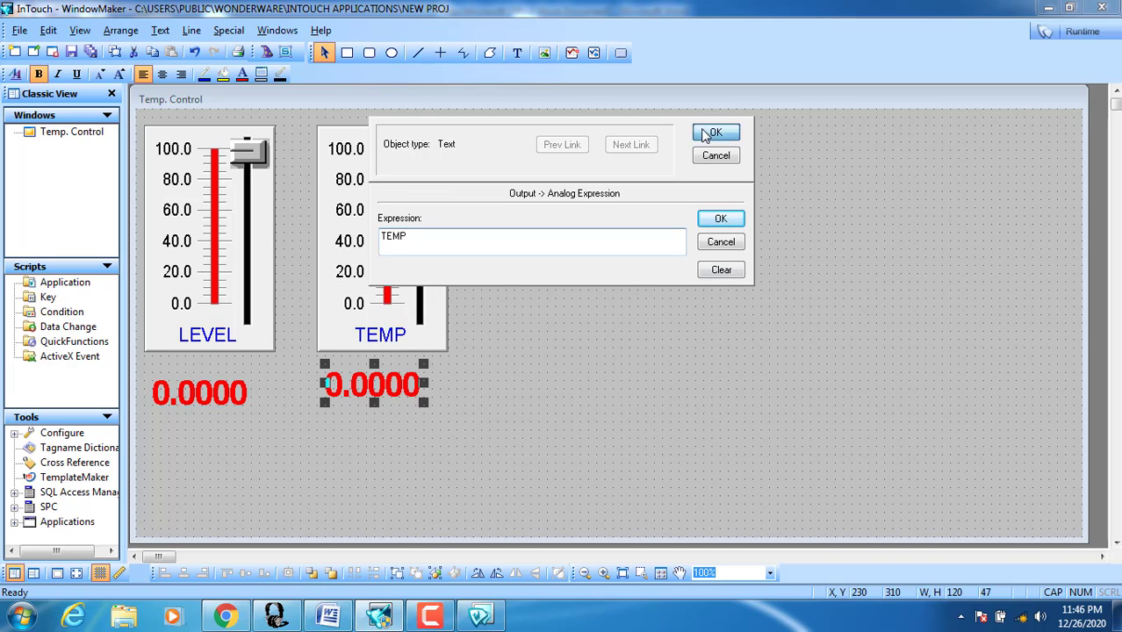
click(409, 296)
click(375, 388)
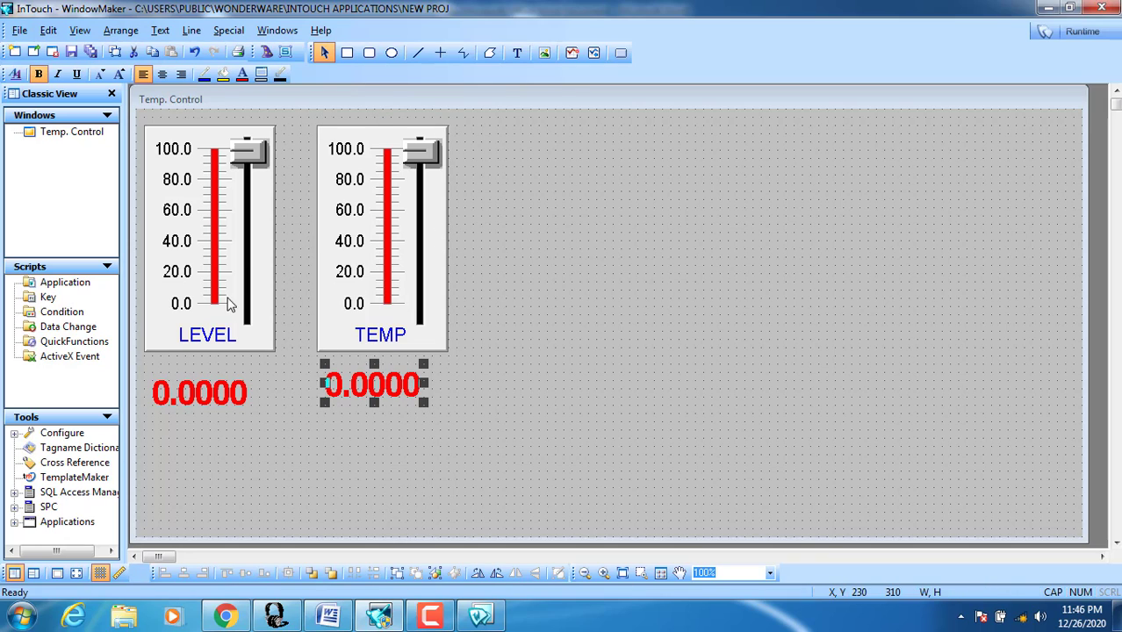
click(230, 300)
click(215, 397)
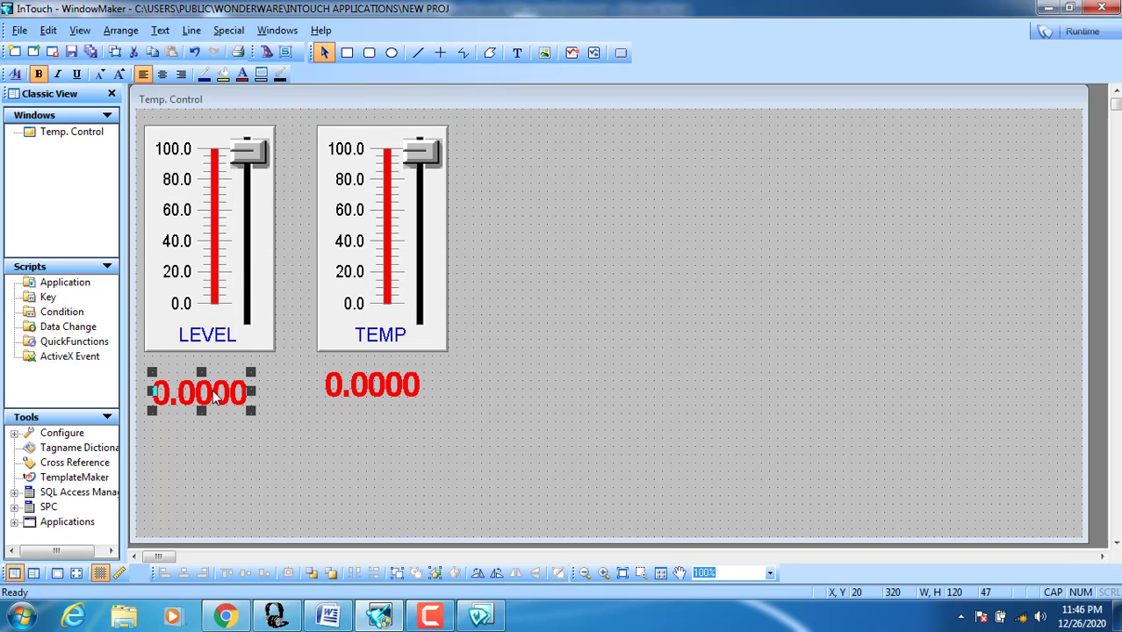
click(456, 294)
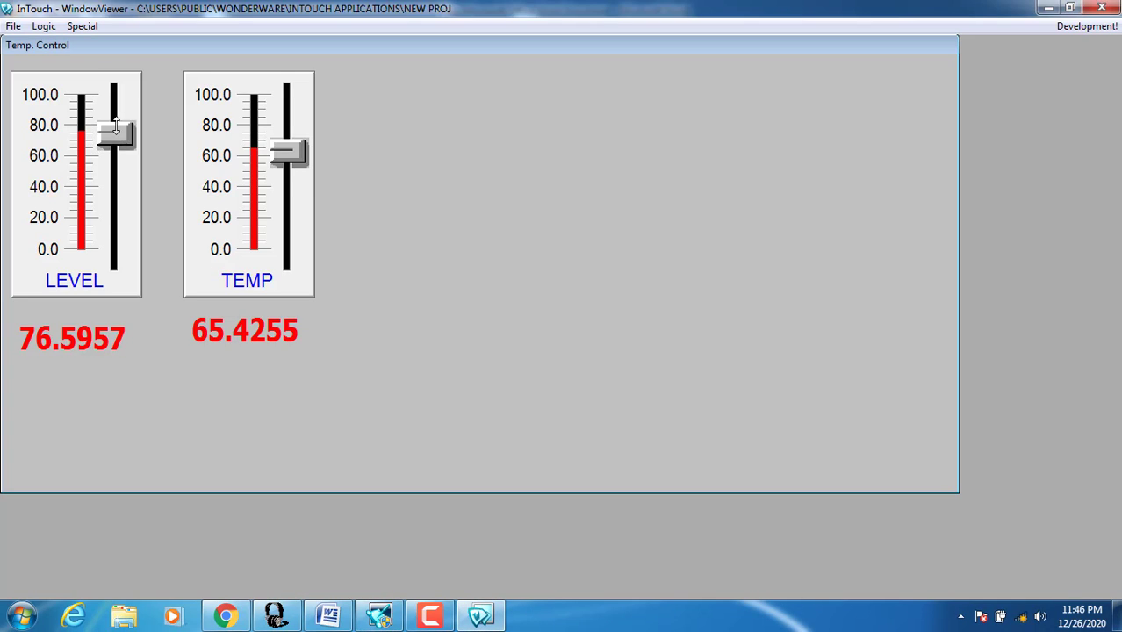
Step: Test the sliders in runtime by moving LEVEL to about 45.7 and TEMP to about 16.5, and return to development
drag(114, 134, 92, 168)
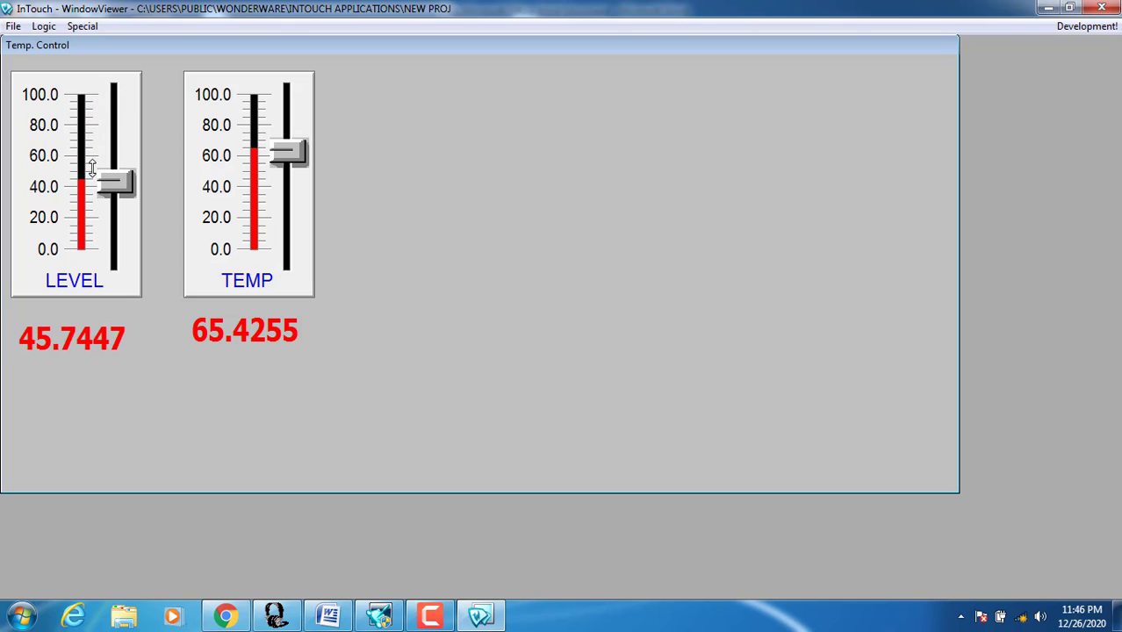
drag(281, 145, 267, 214)
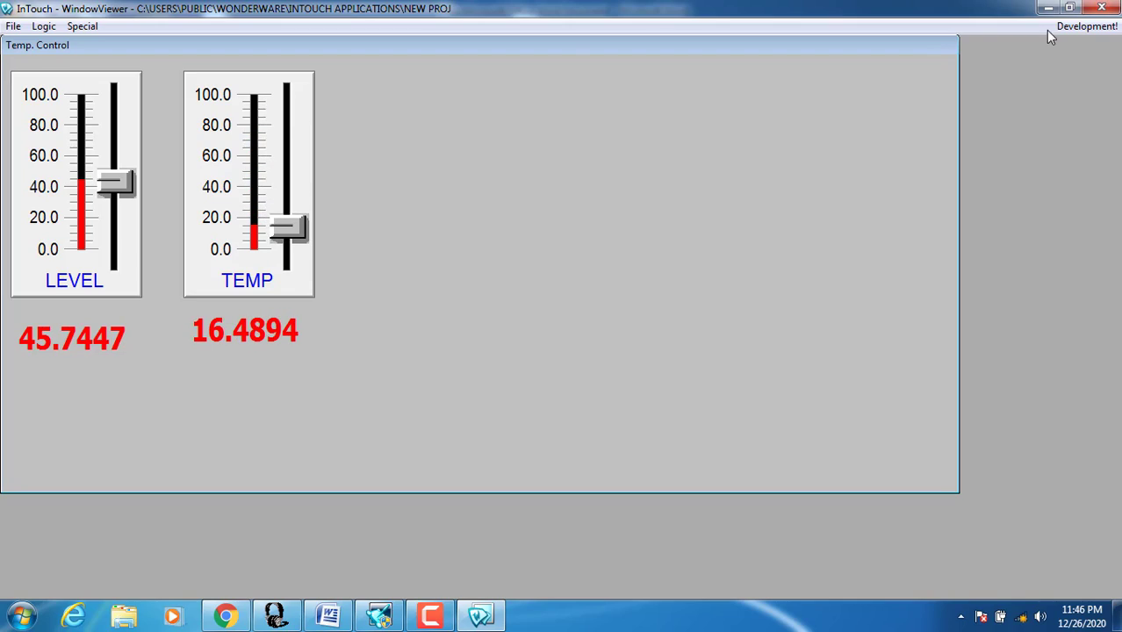
click(1080, 27)
click(1058, 25)
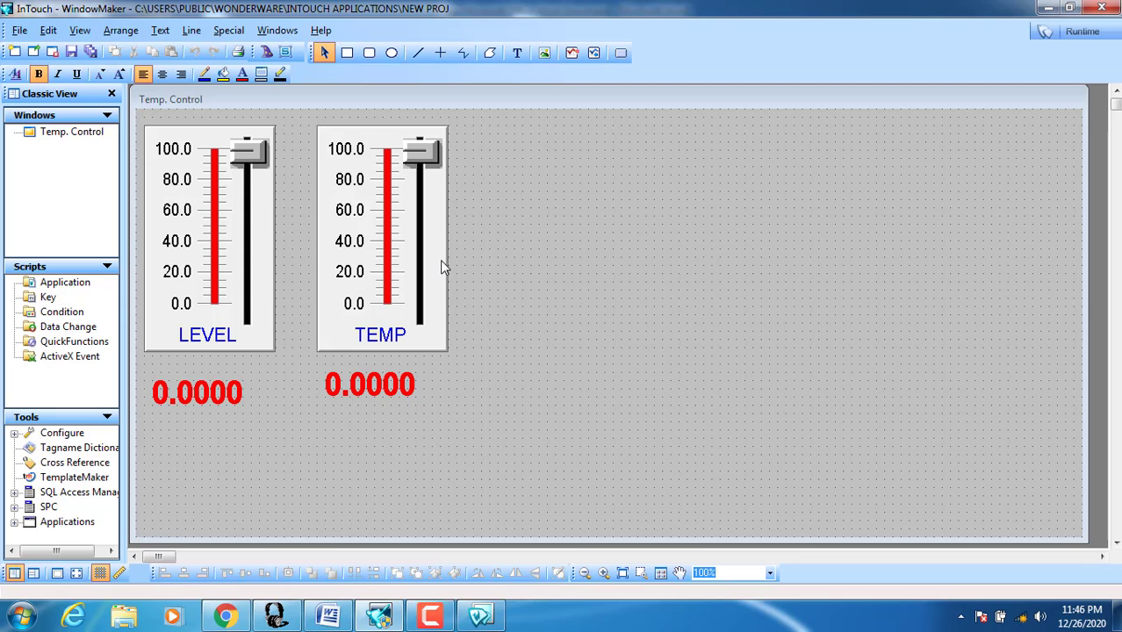
Step: Replace the analog value display link on the text below the TEMP slider with an analog user input link to the TEMP tag
double_click(365, 386)
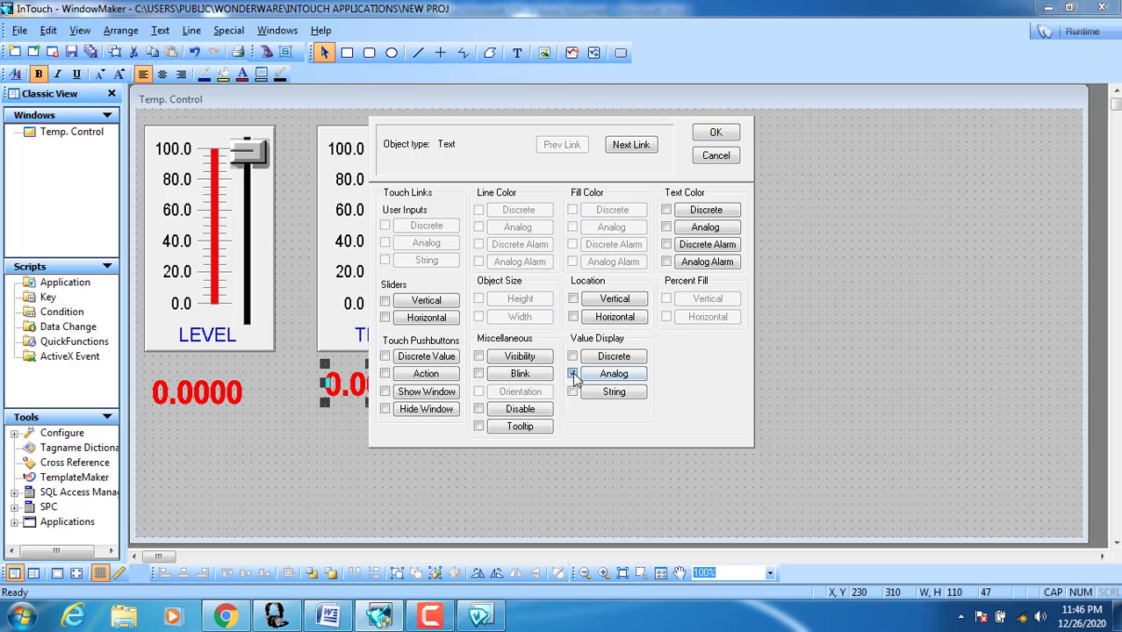
click(573, 375)
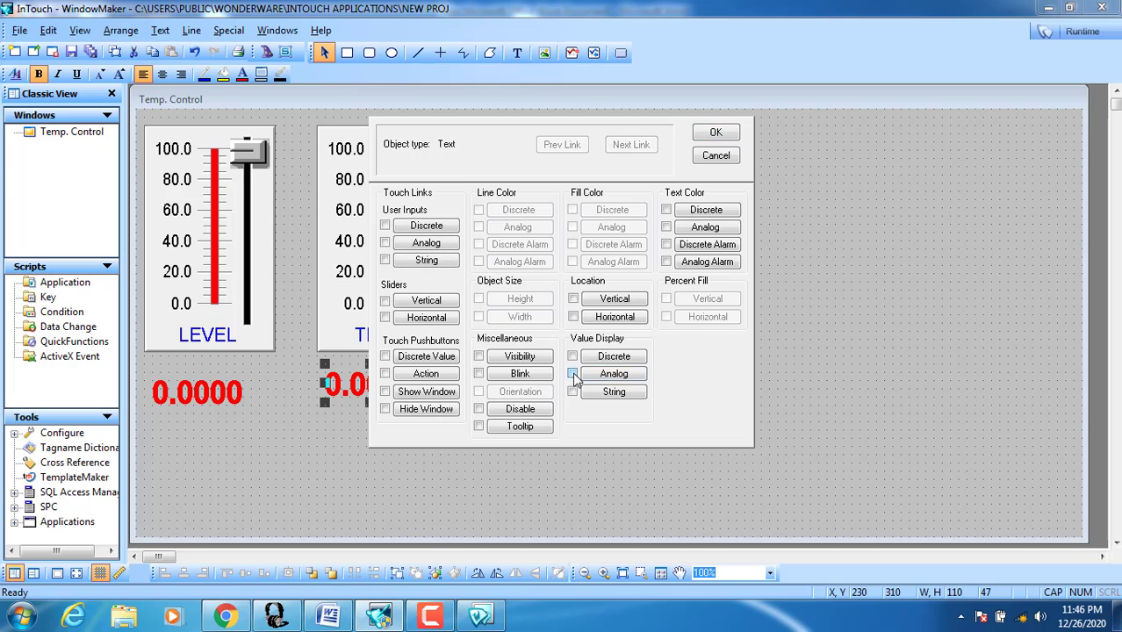
click(429, 247)
text(T)
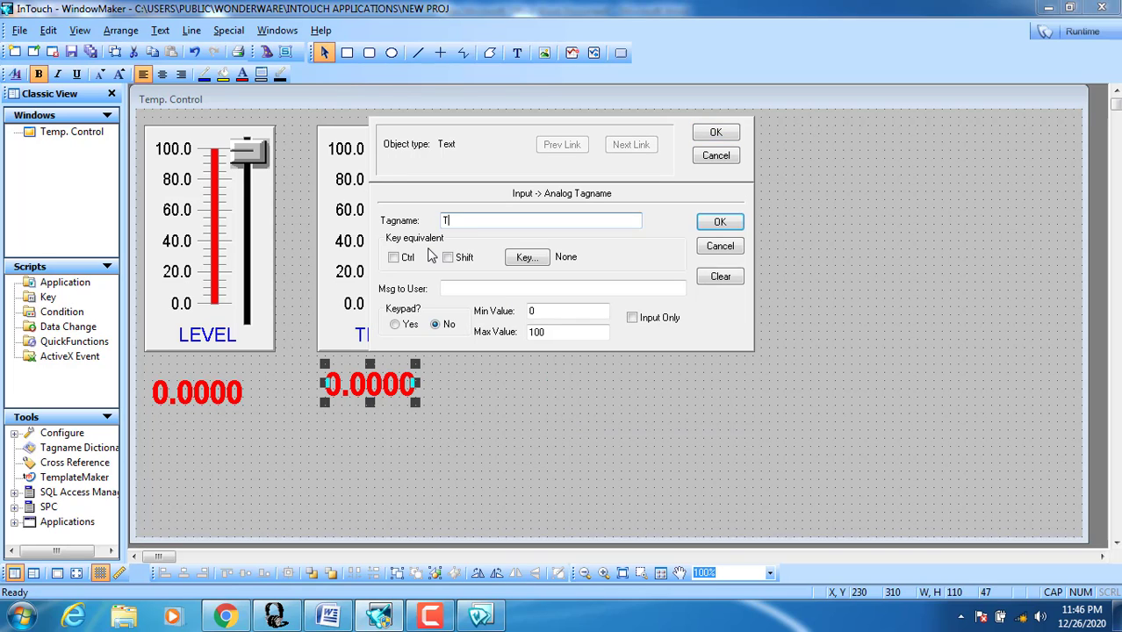
text(EMP)
click(718, 135)
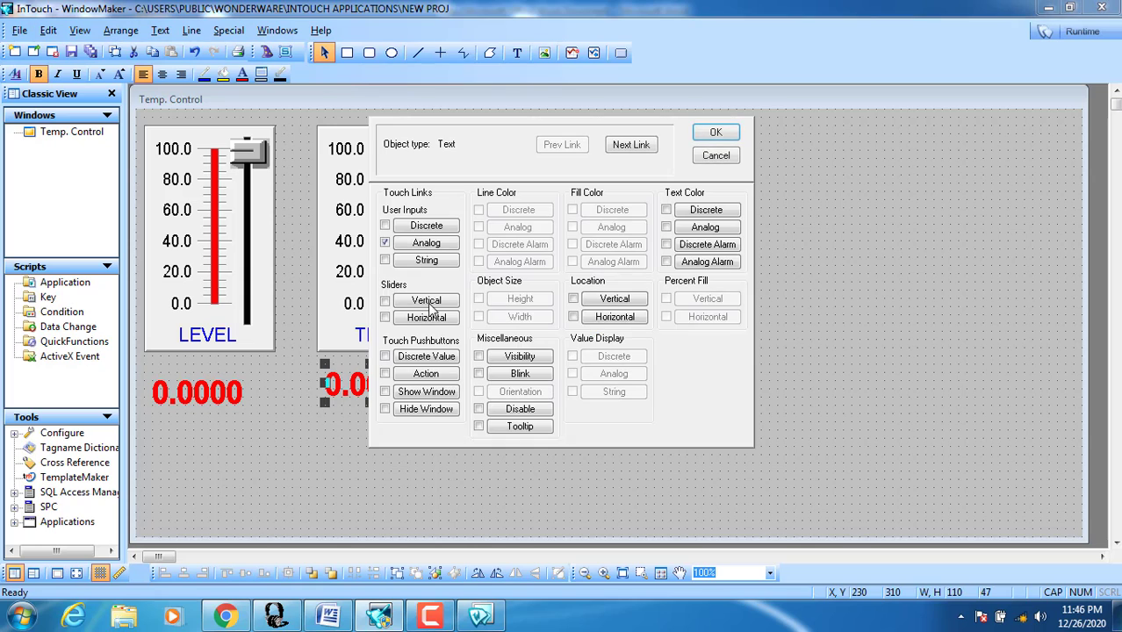
click(717, 133)
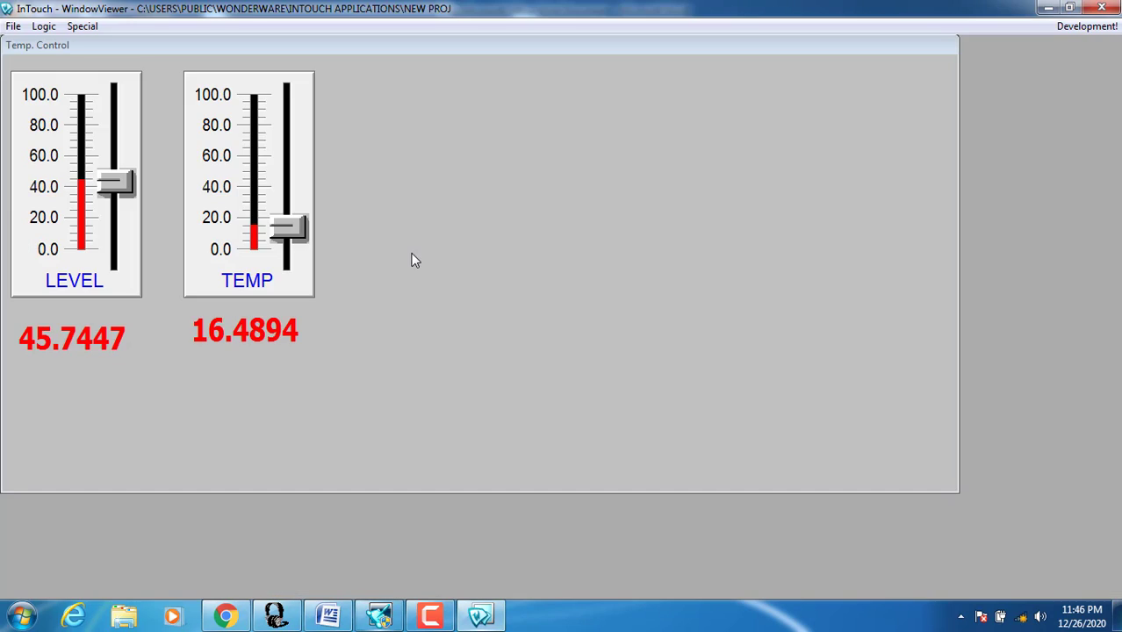
Step: In runtime, slide TEMP to about 34 and test its numeric input by entering 40 and 70
drag(288, 230, 288, 200)
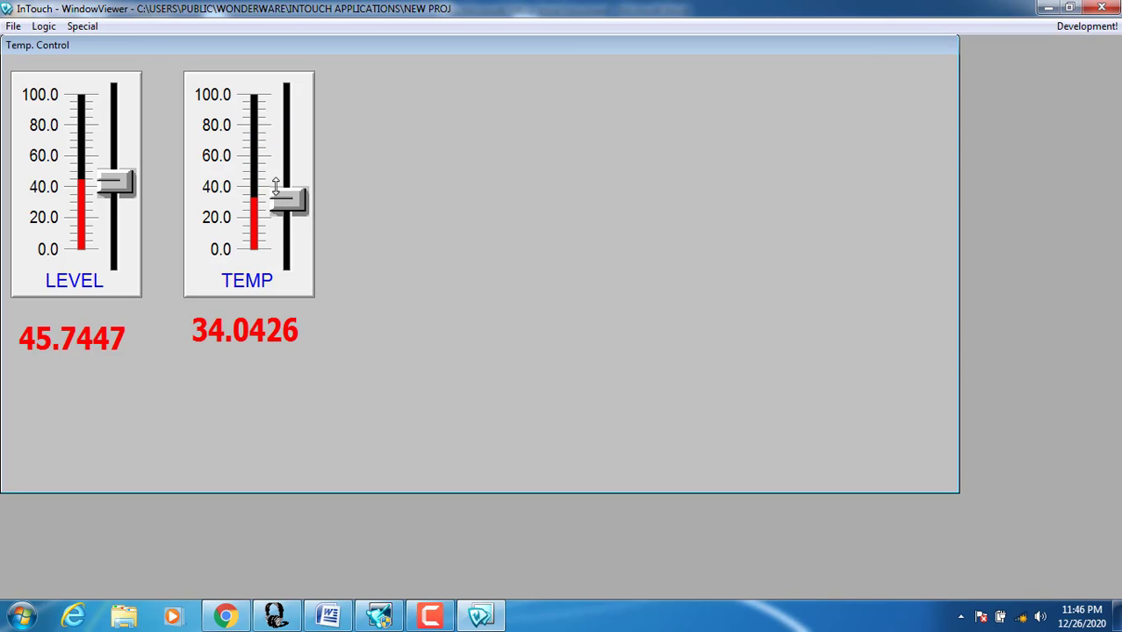
click(221, 338)
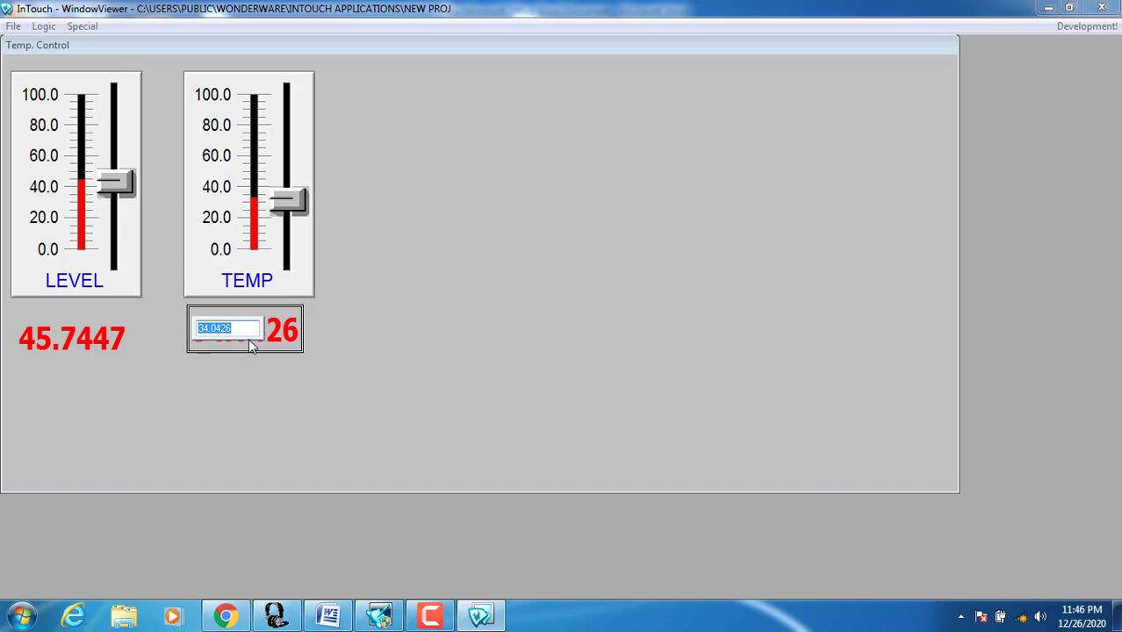
text(40)
key(Return)
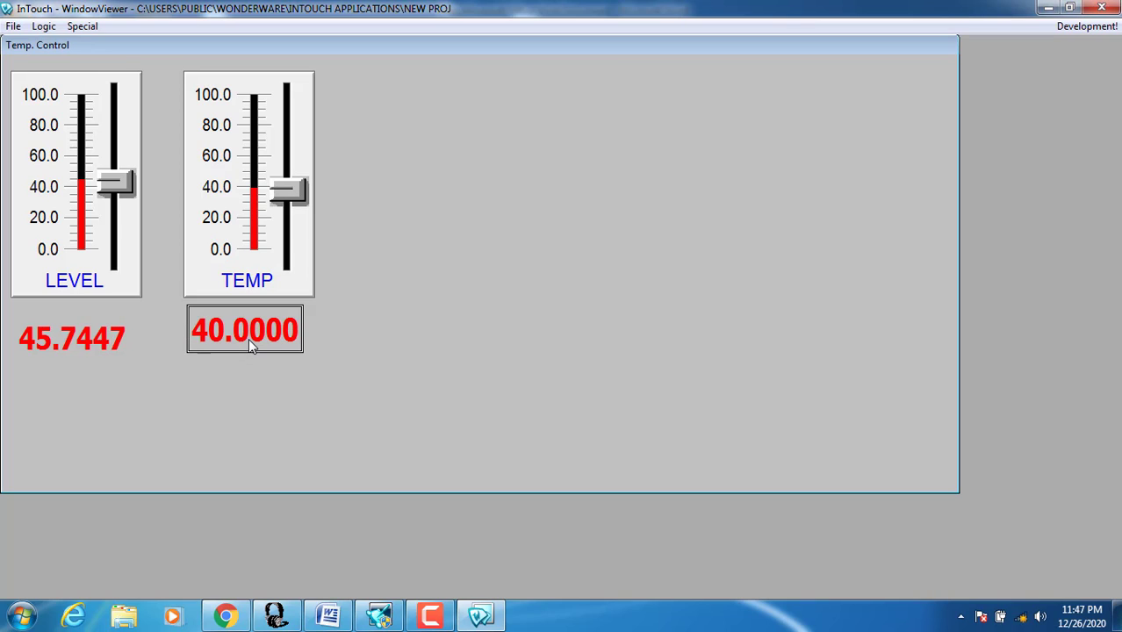
click(230, 328)
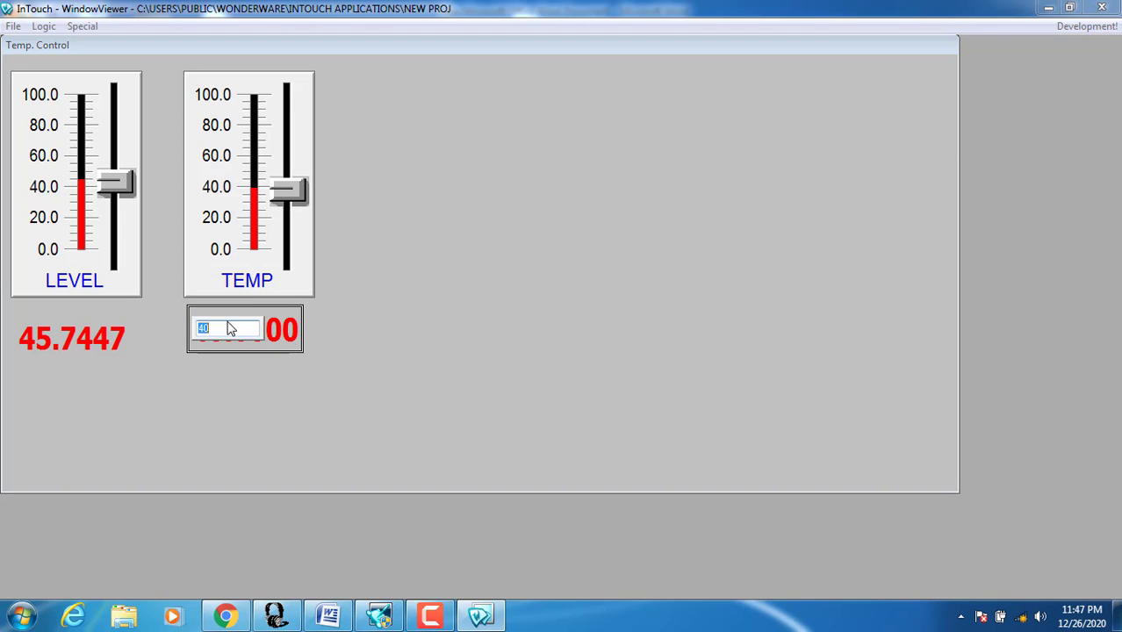
text(70)
key(Return)
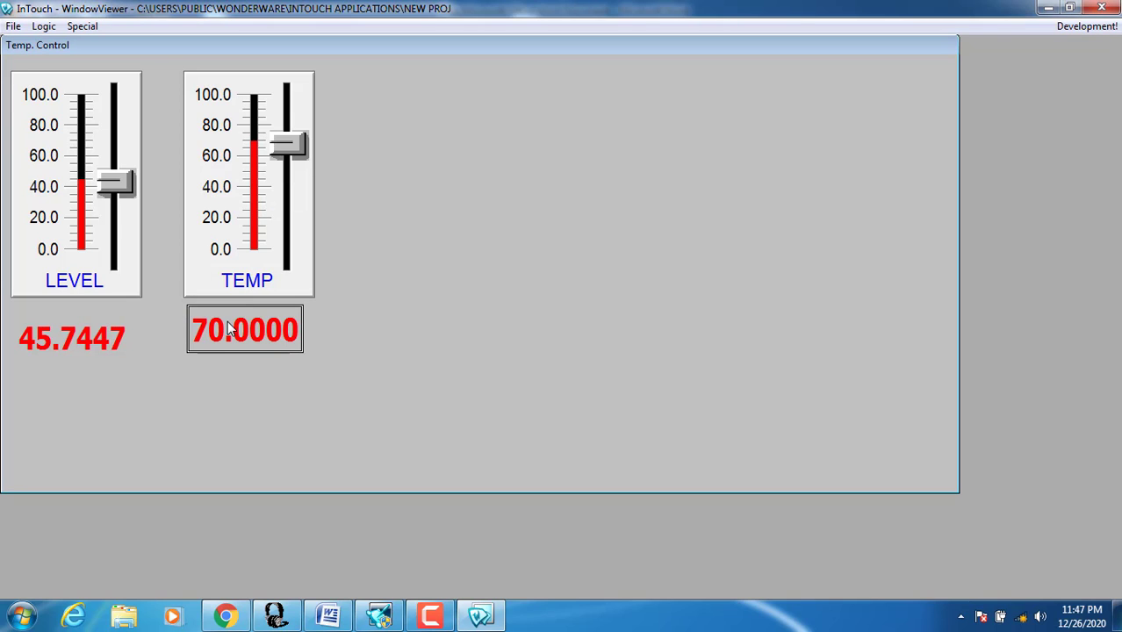
Step: Move the TEMP slider to about 64.4 and the LEVEL slider to about 67, and return to development
mouse_move(298, 148)
mouse_down()
mouse_move(292, 211)
mouse_move(292, 132)
mouse_move(293, 231)
mouse_move(284, 122)
mouse_move(293, 211)
mouse_move(293, 150)
mouse_up()
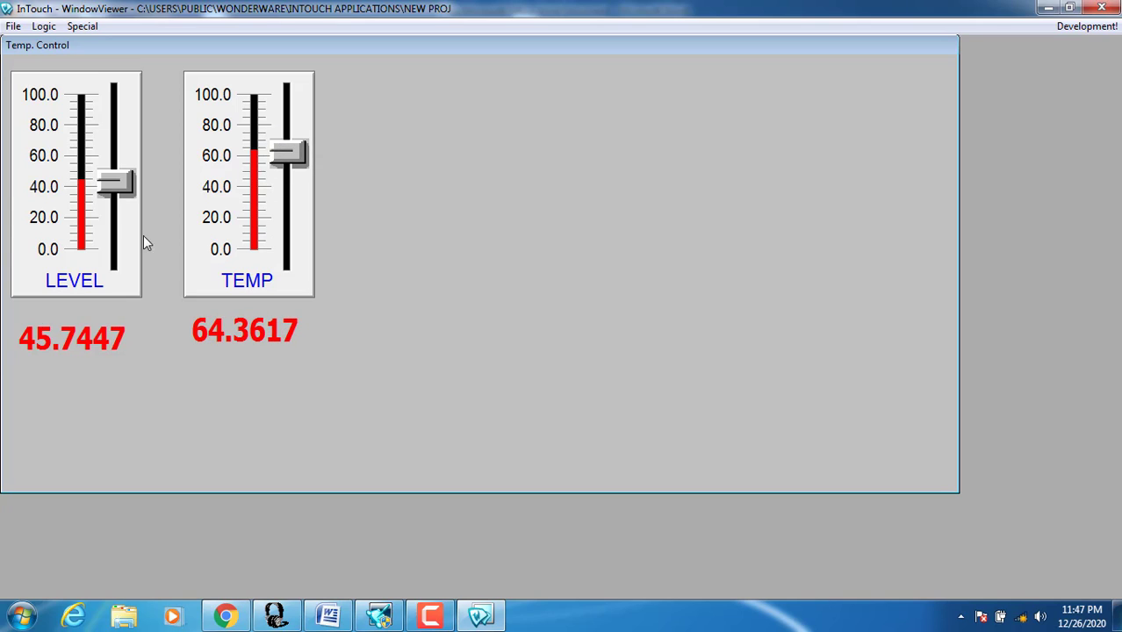
drag(112, 182, 114, 138)
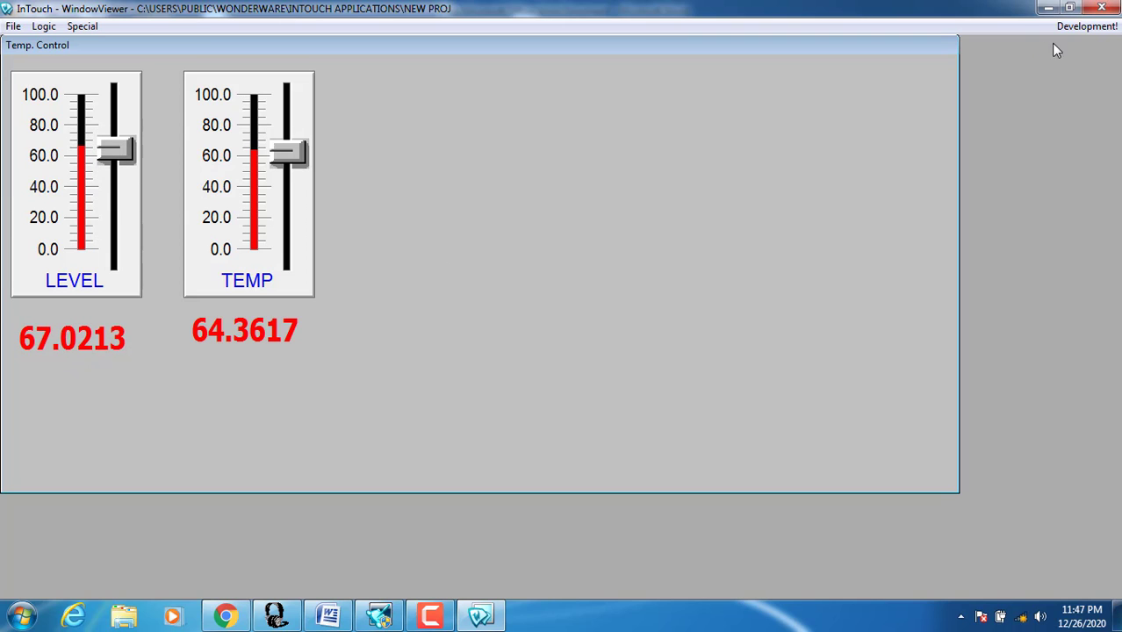
click(1085, 25)
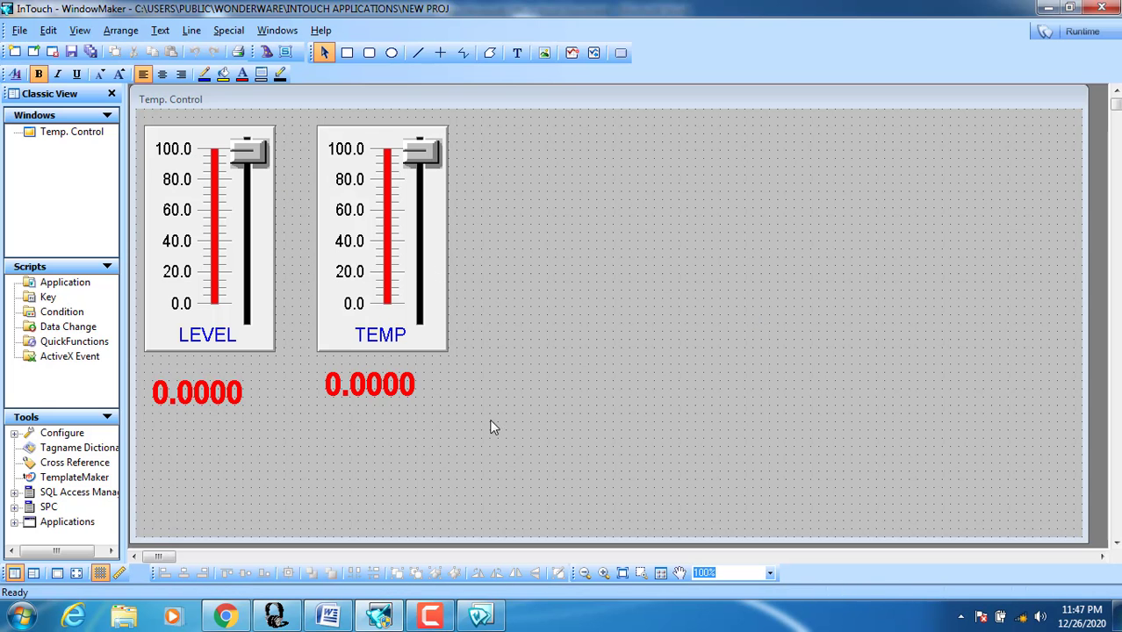
drag(137, 104, 123, 86)
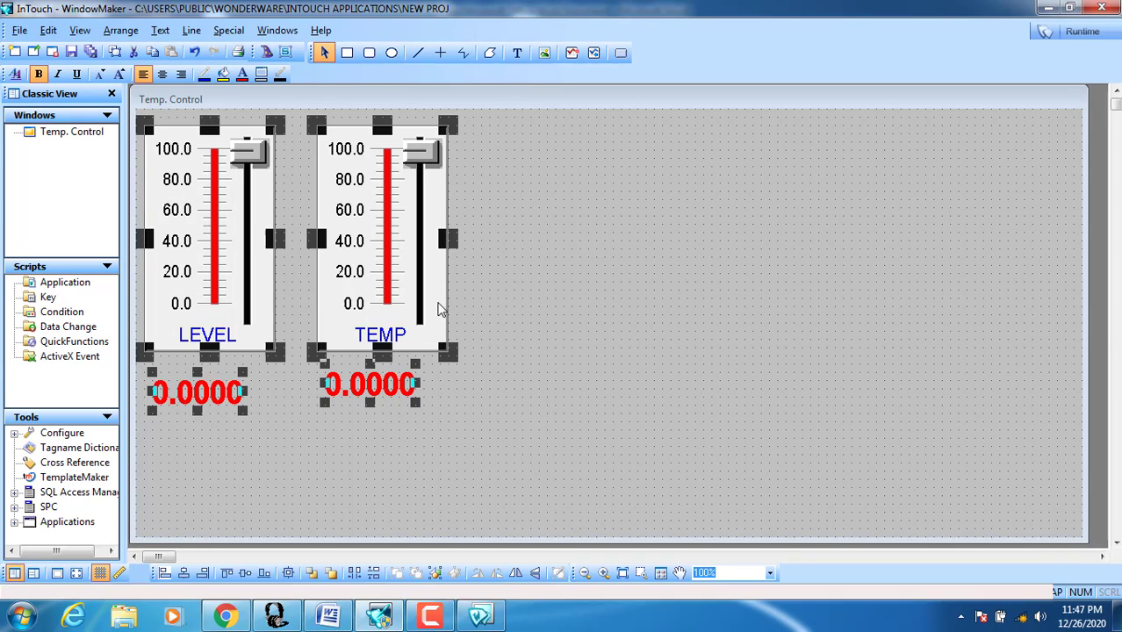
drag(527, 449, 123, 92)
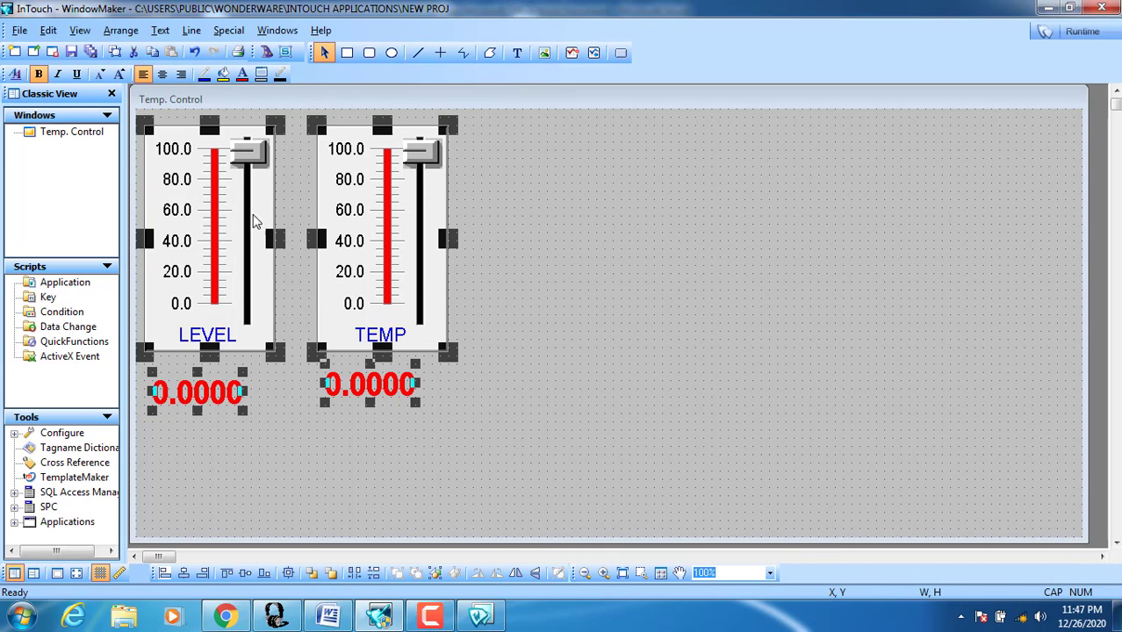
click(479, 450)
drag(517, 463, 115, 88)
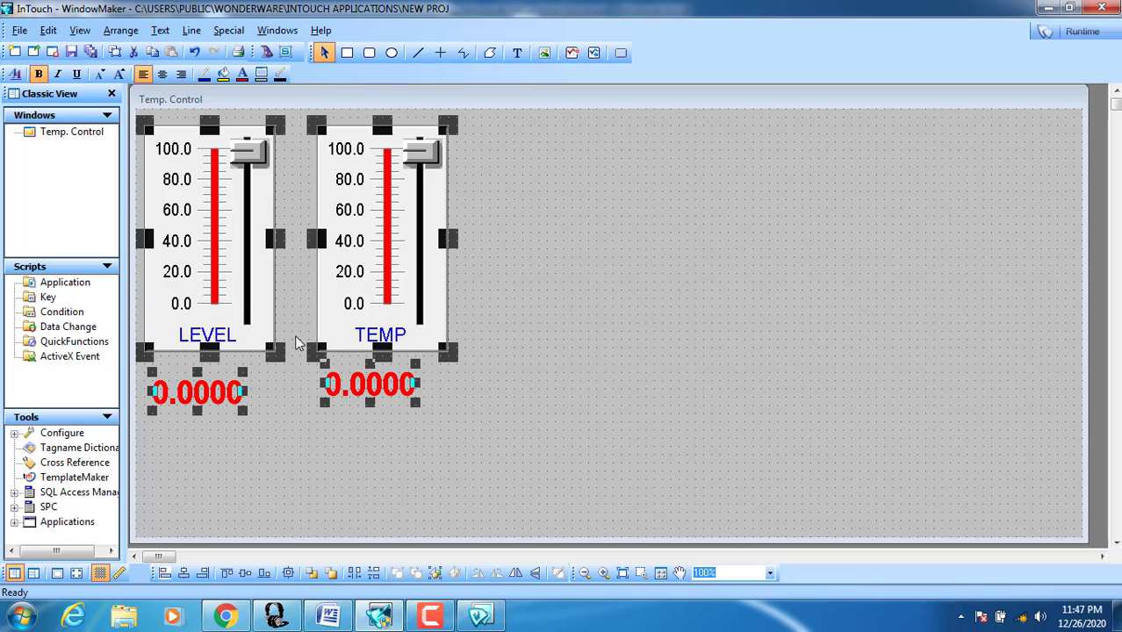
click(511, 301)
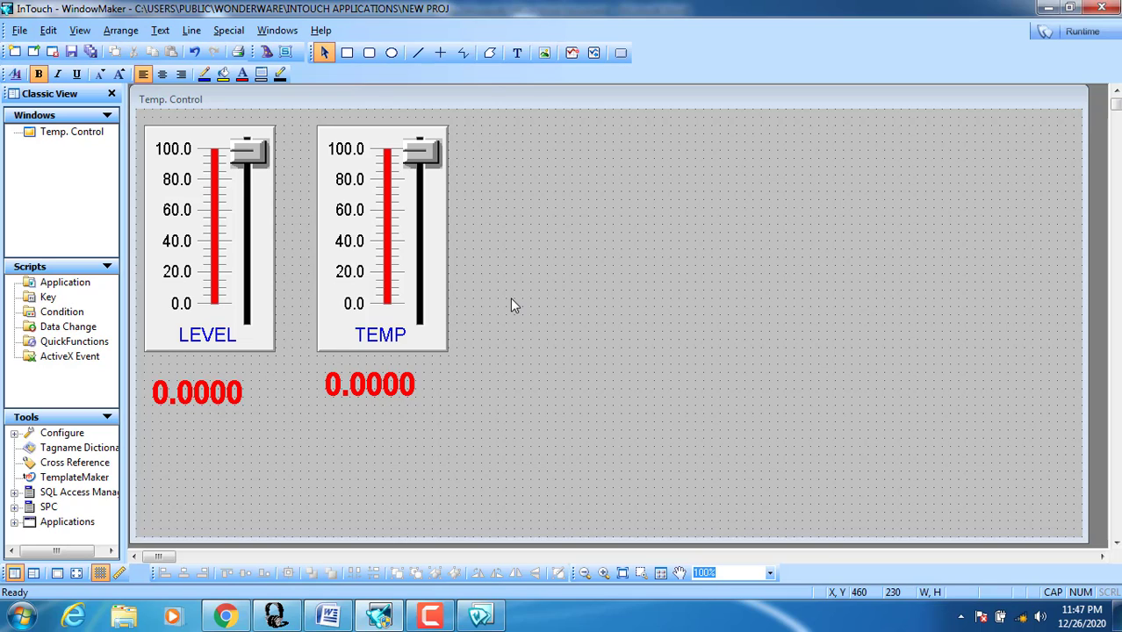
drag(496, 453, 99, 79)
click(506, 469)
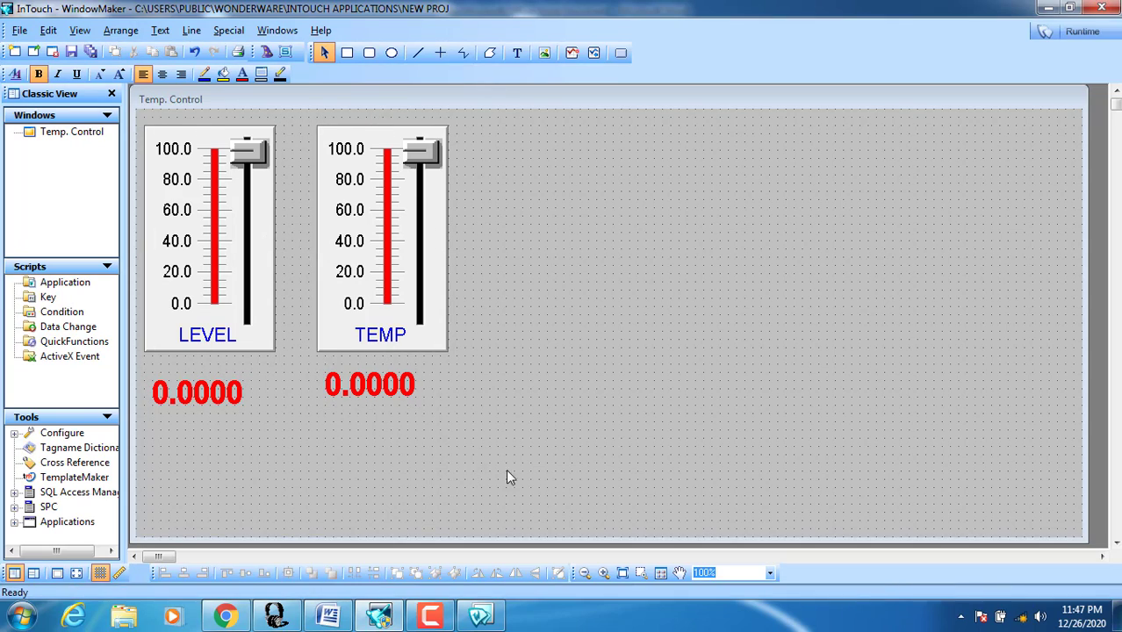
drag(529, 470, 108, 71)
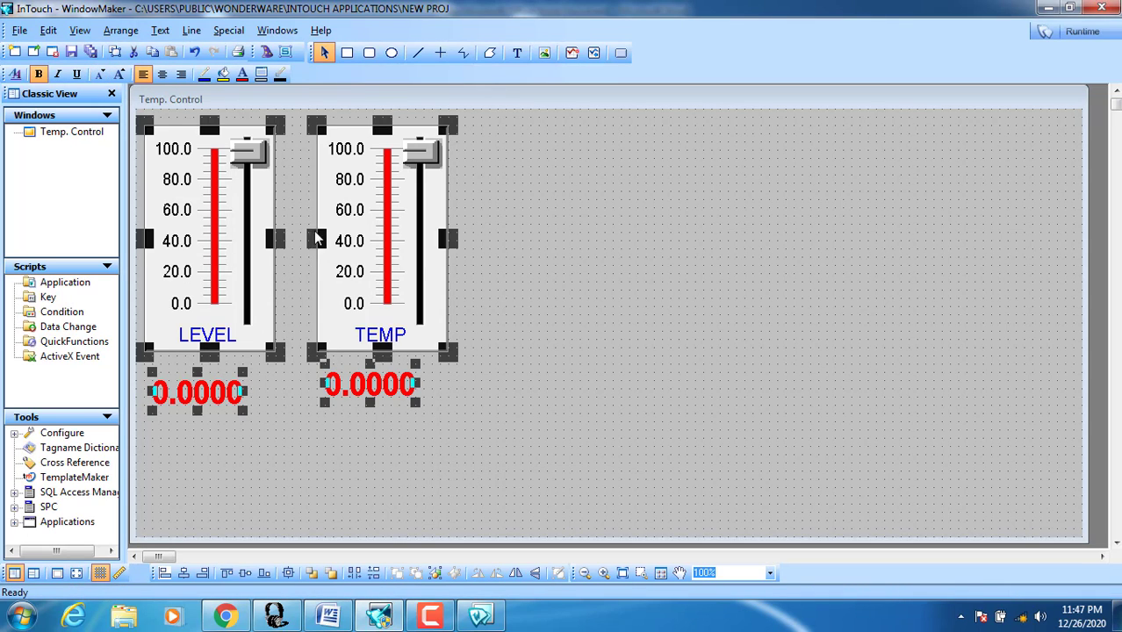
click(529, 275)
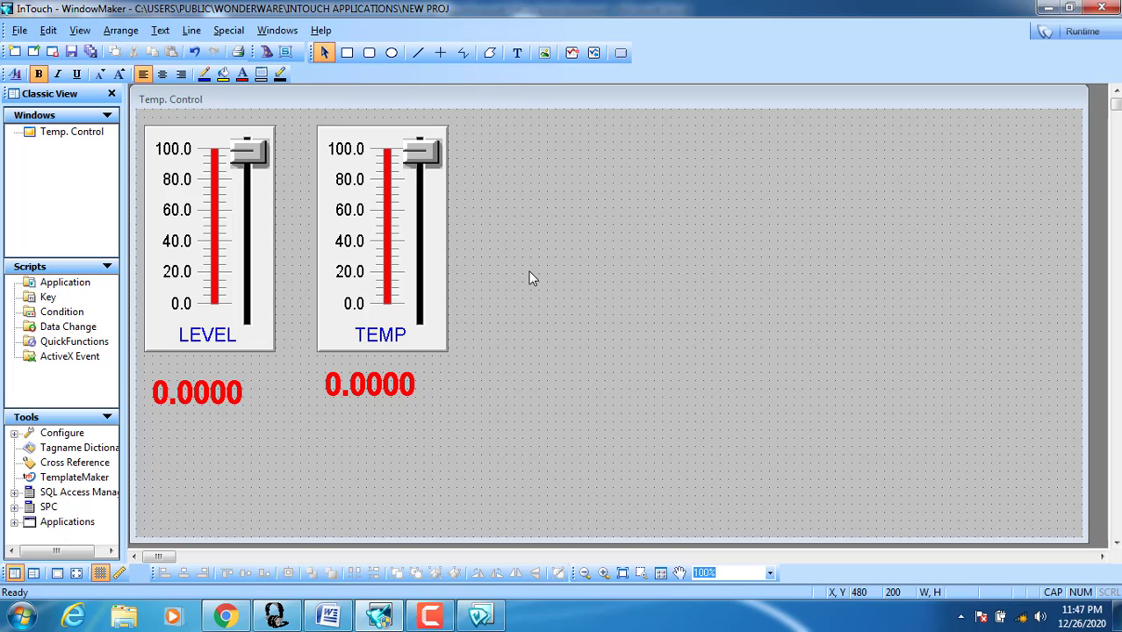
Step: Add a 190 by 70 button at X 490, Y 20 beside the TEMP slider and label it ON/OFF
click(620, 53)
drag(700, 143, 544, 192)
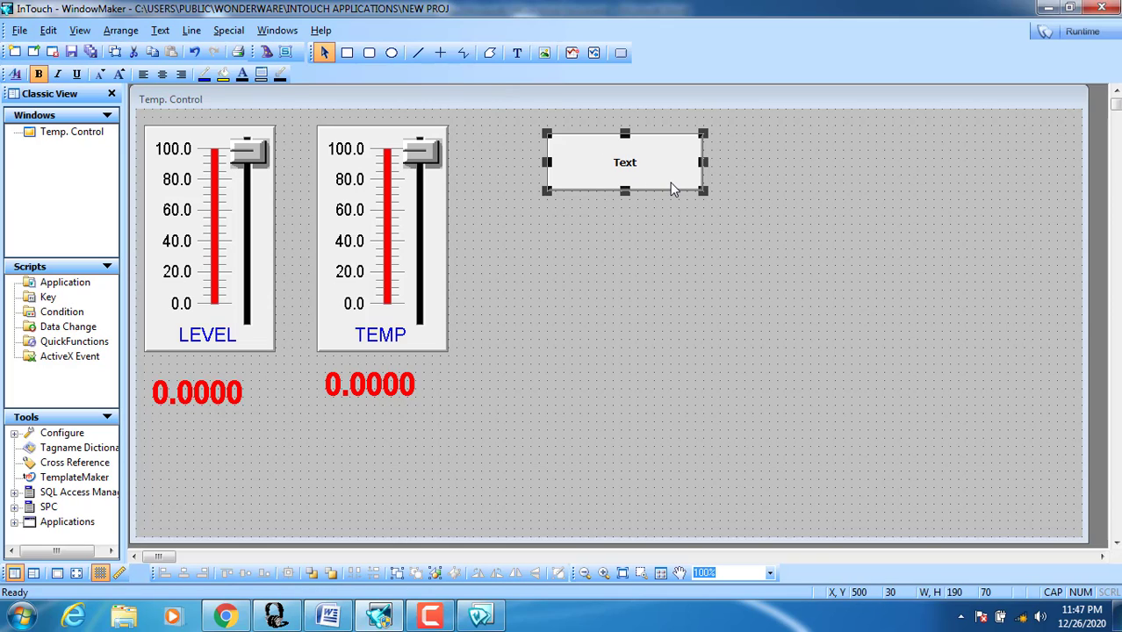
key(ctrl+l)
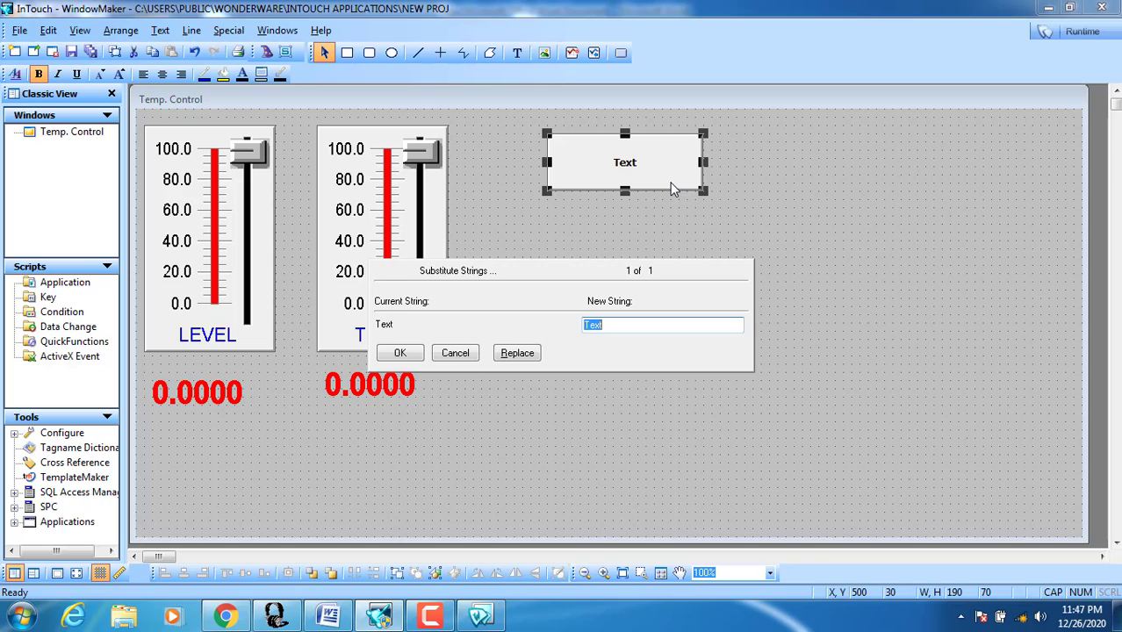
text(BUTT)
key(BackSpace)
key(BackSpace)
key(BackSpace)
key(BackSpace)
key(BackSpace)
key(BackSpace)
text(ON/OFF)
key(Return)
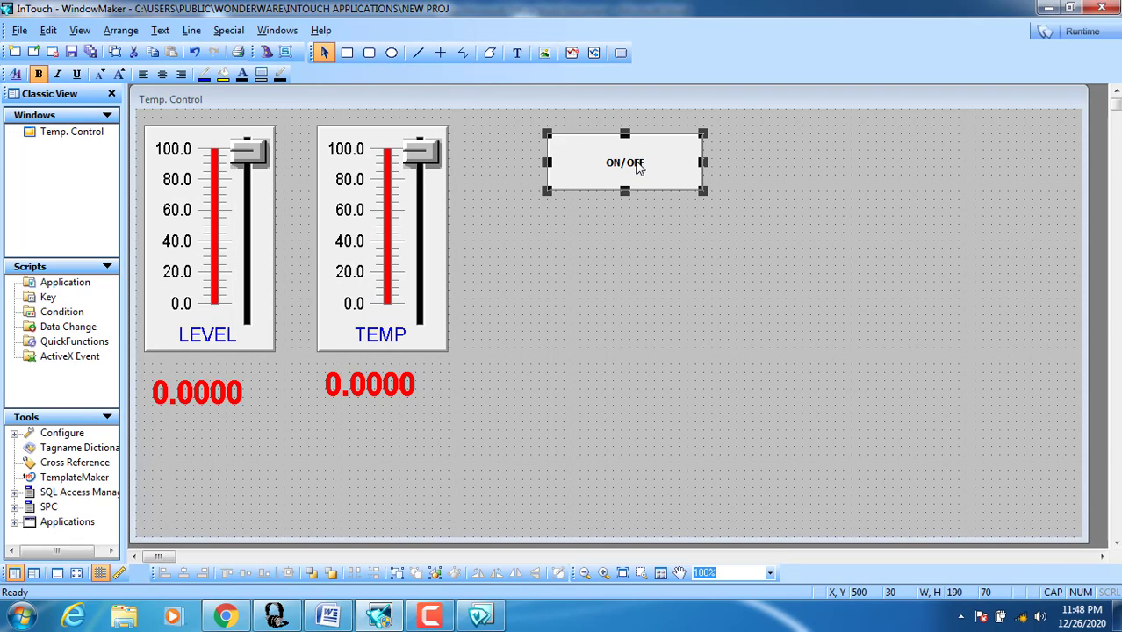
drag(635, 162, 626, 156)
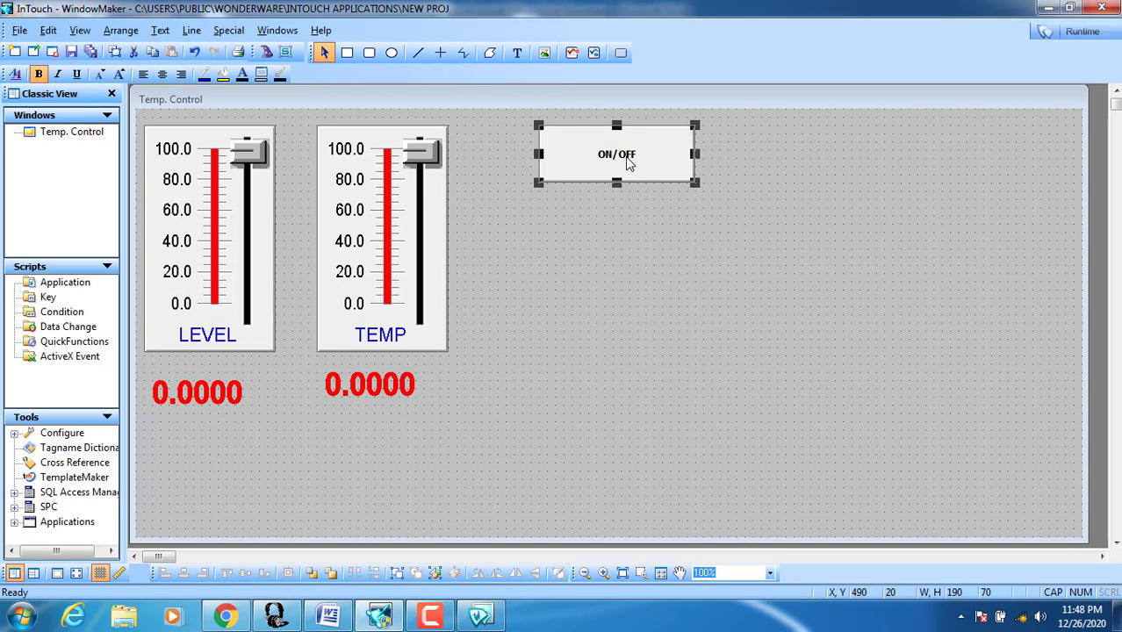
Step: Link the ON/OFF button to the button1 tag as a discrete value pushbutton with the Toggle action
double_click(625, 156)
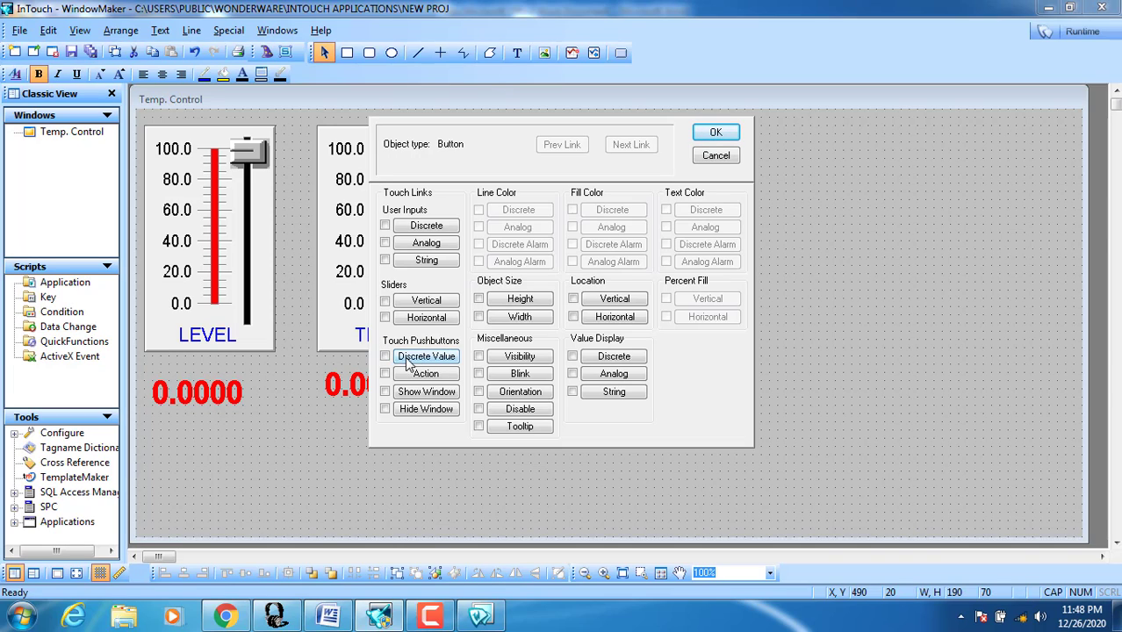
click(444, 365)
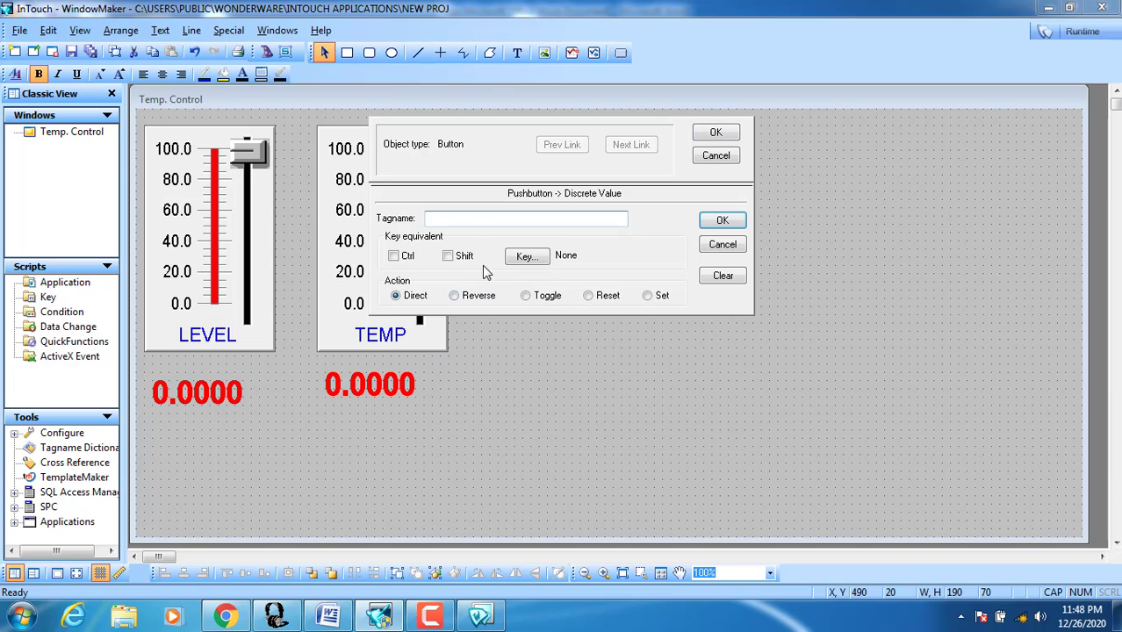
double_click(468, 218)
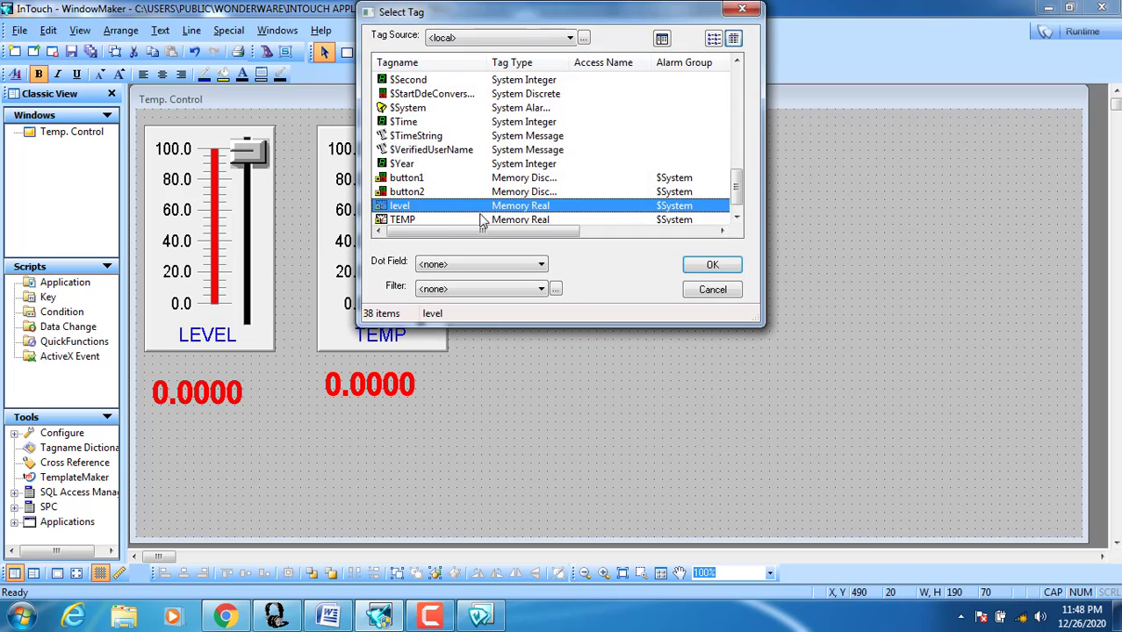
click(738, 220)
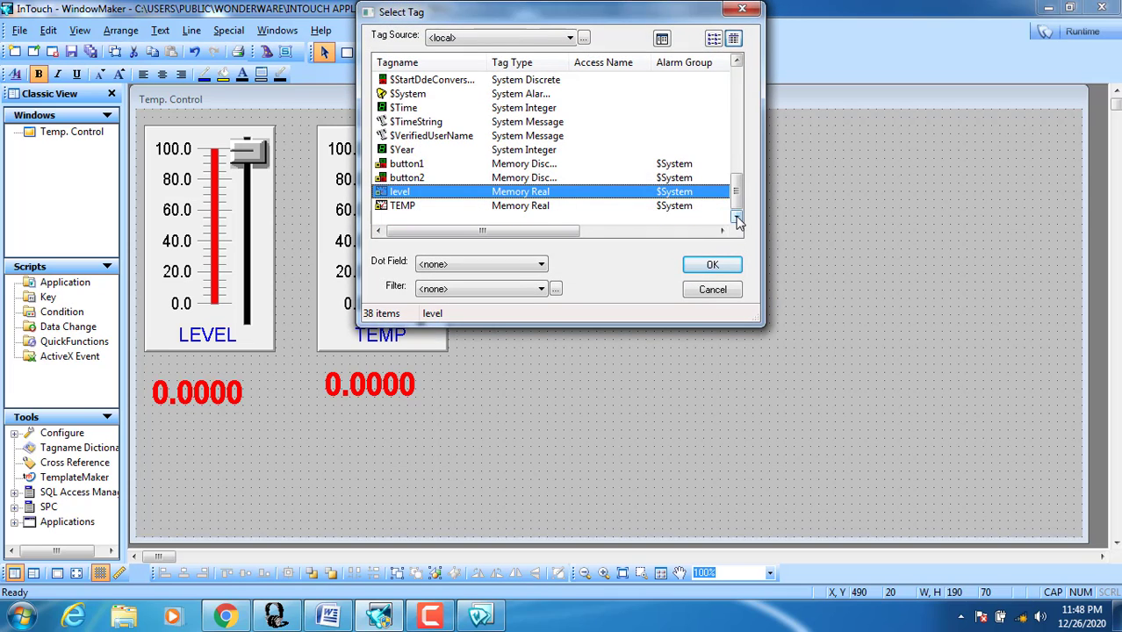
click(397, 164)
click(709, 267)
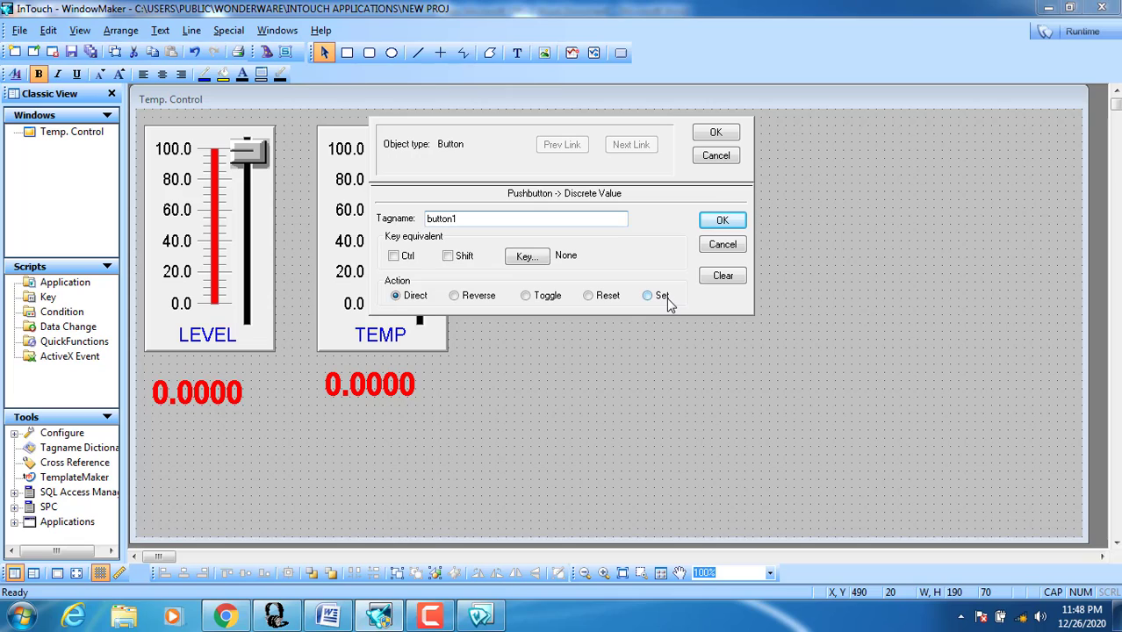
click(542, 297)
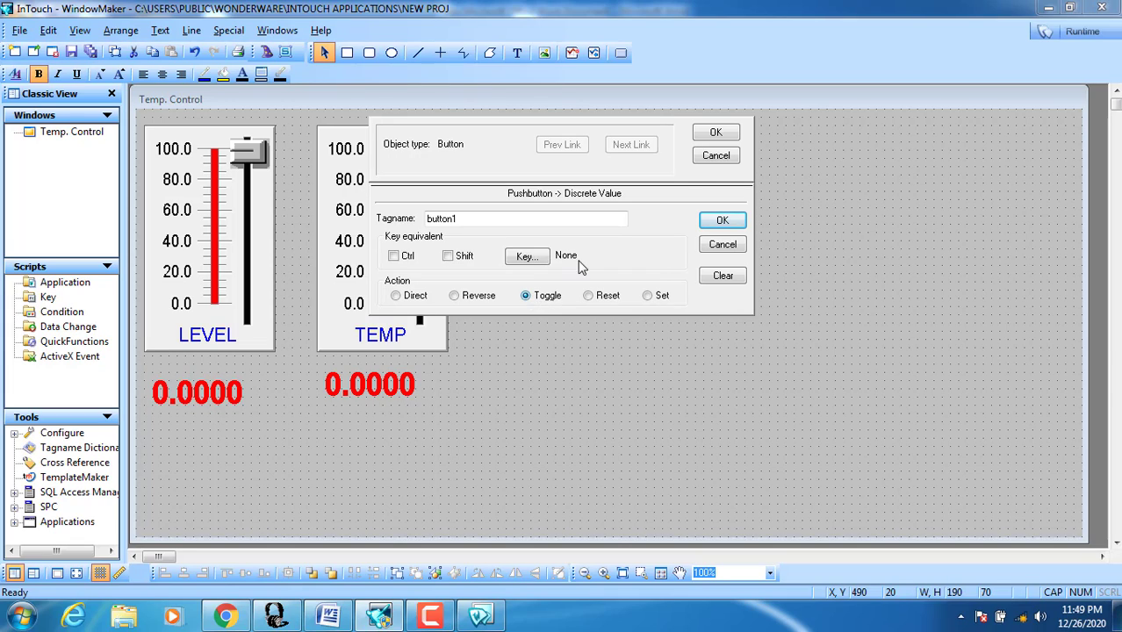
click(718, 131)
click(702, 250)
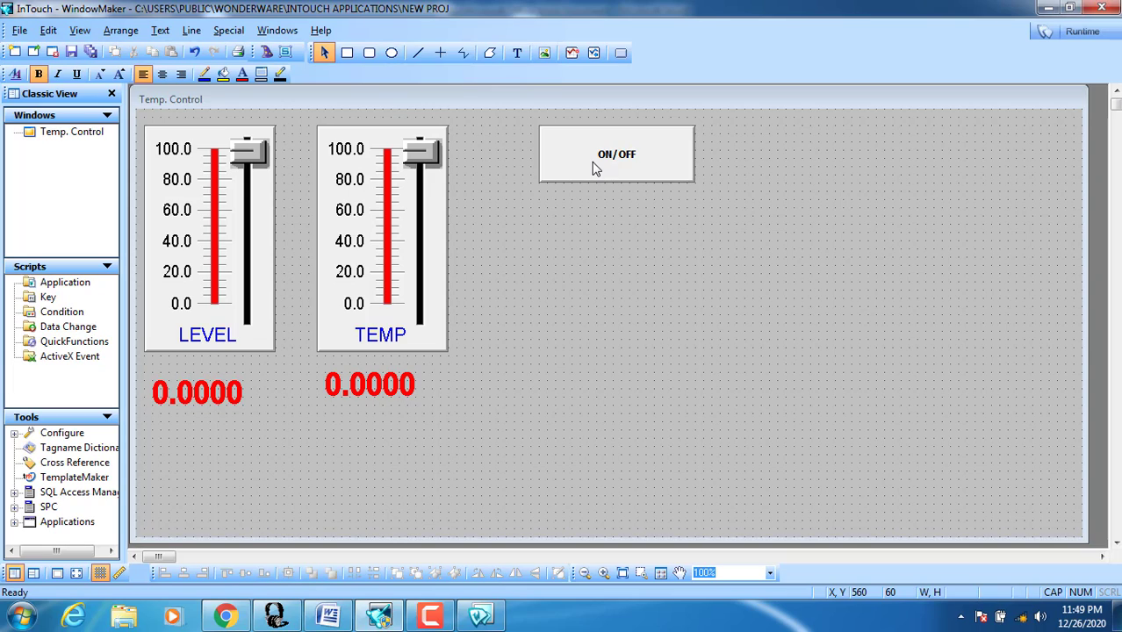
Step: Draw an ellipse about 110 by 100 below the ON/OFF button and open its discrete fill color link
click(395, 53)
drag(654, 191, 563, 273)
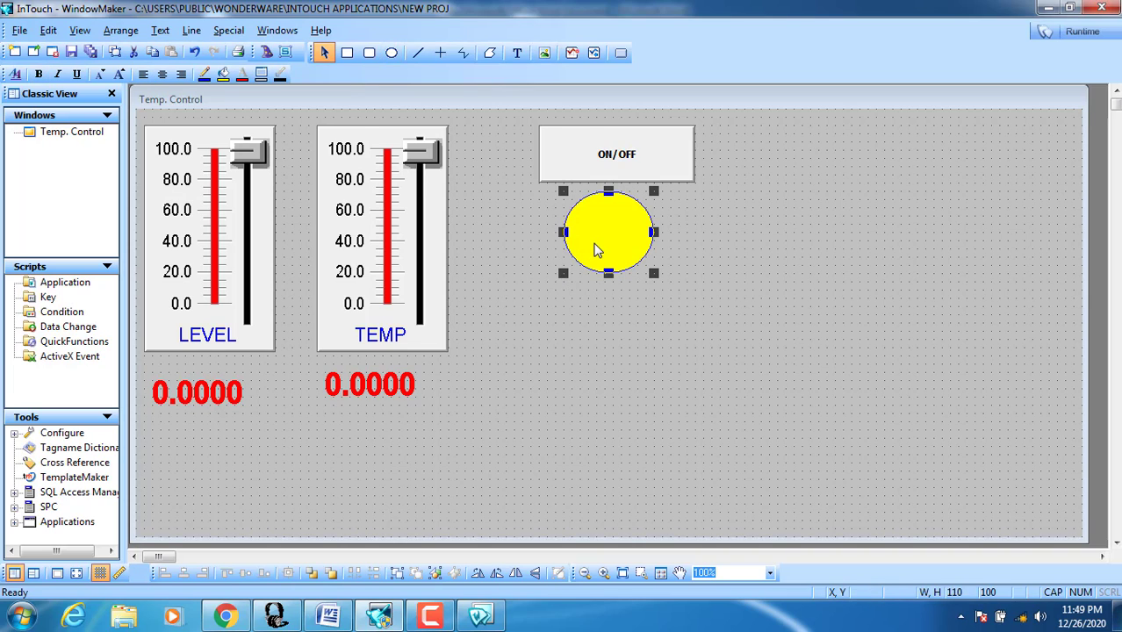
double_click(593, 250)
click(717, 156)
double_click(619, 231)
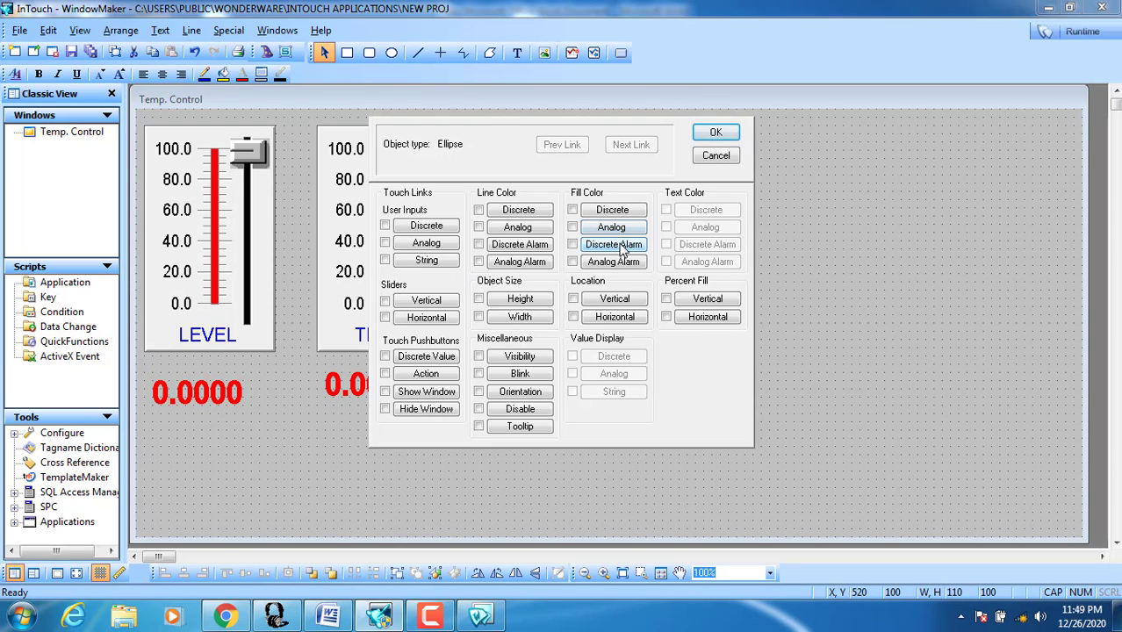
click(608, 213)
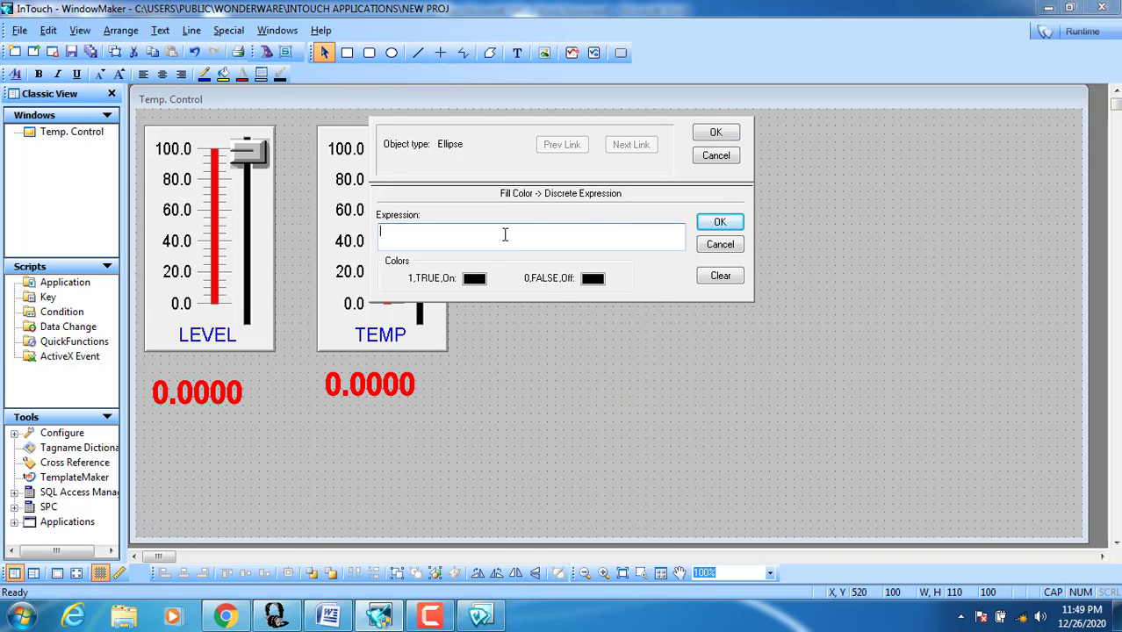
text(LEVEL)
key(BackSpace)
key(BackSpace)
key(BackSpace)
key(BackSpace)
key(BackSpace)
Step: Link the ellipse's fill color to the button1 tag, with green for on and red for off
double_click(514, 238)
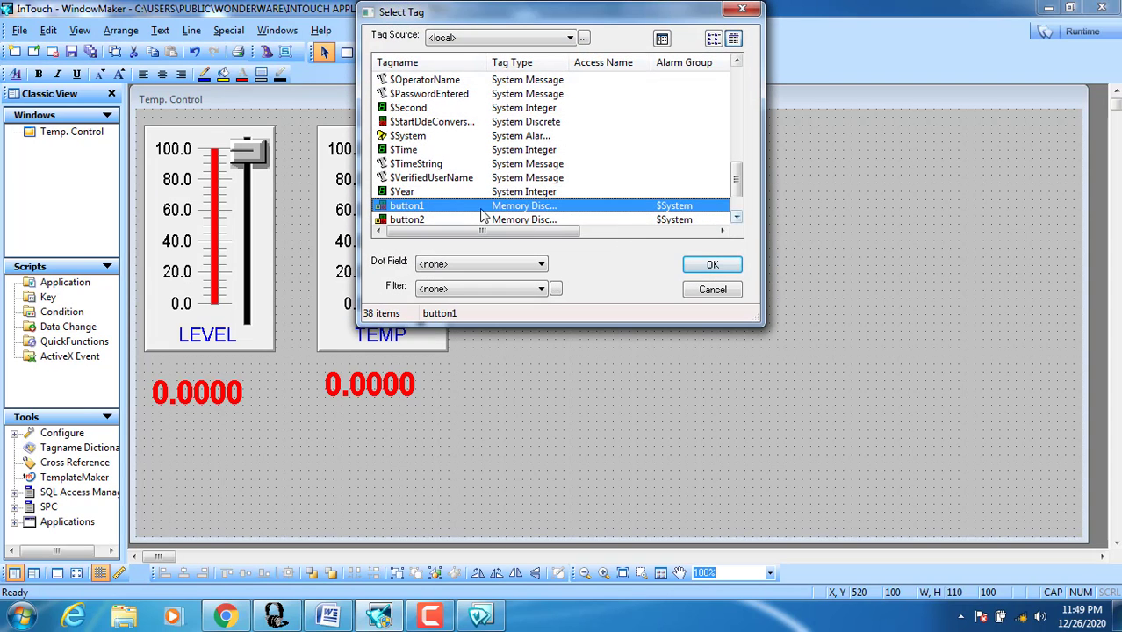
click(707, 271)
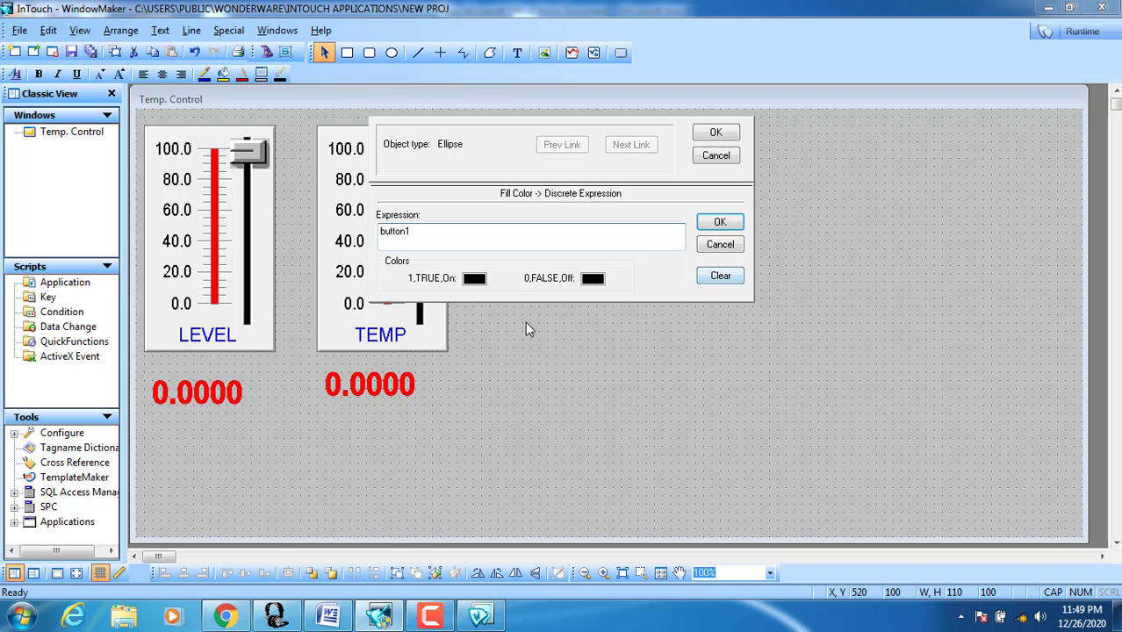
click(475, 279)
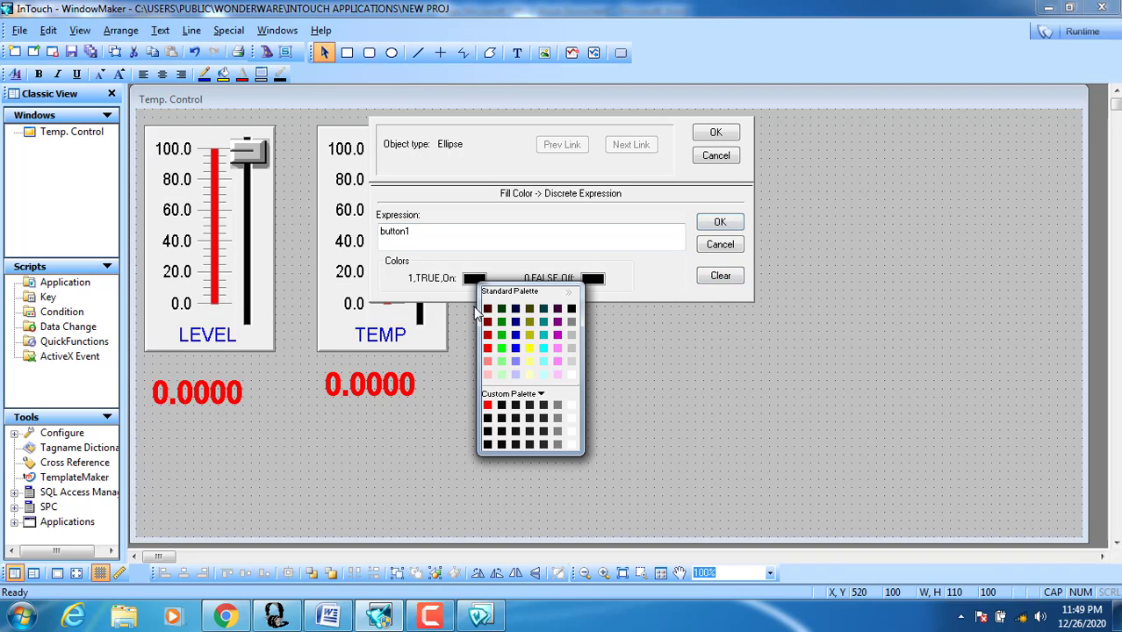
click(500, 349)
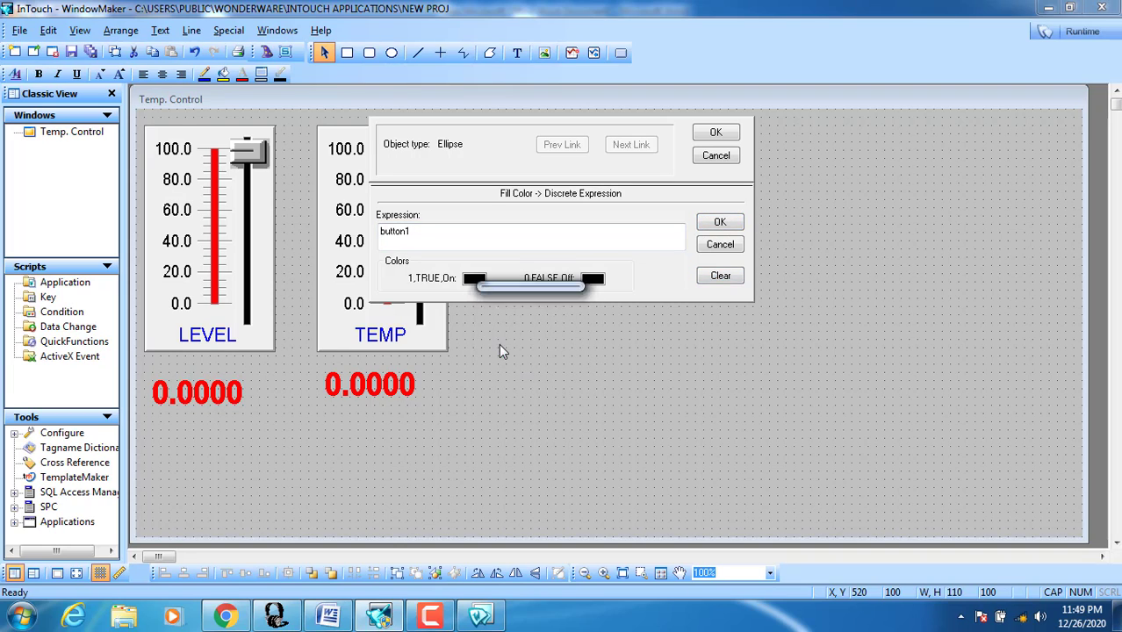
click(597, 279)
click(606, 348)
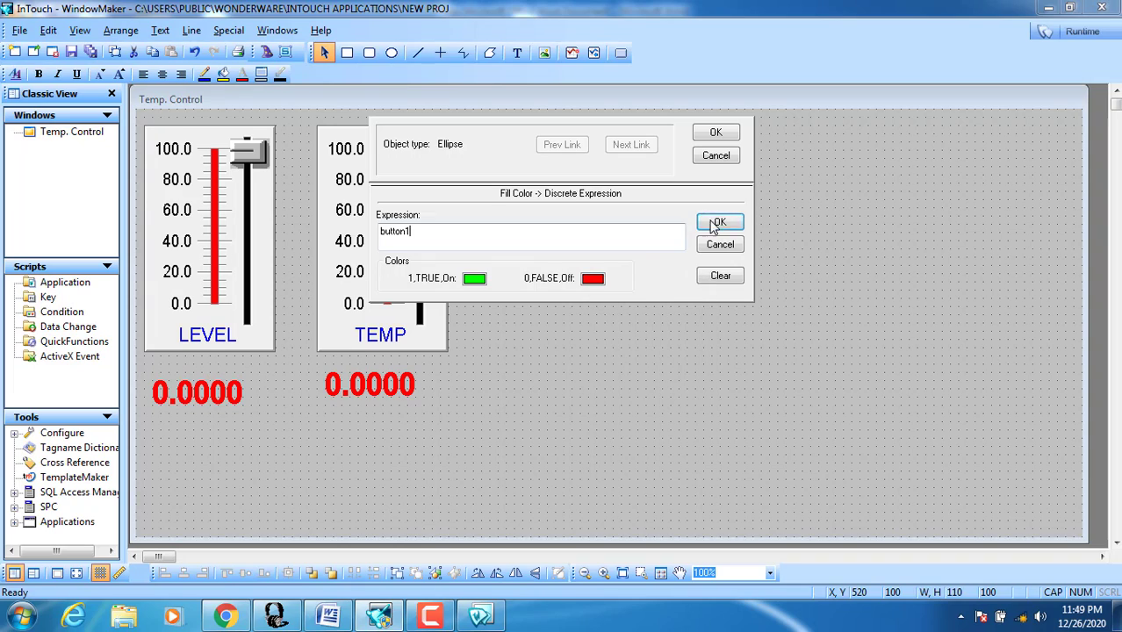
click(715, 133)
click(685, 229)
Step: Shift the ellipse slightly so it is centred beneath the ON/OFF button
click(619, 169)
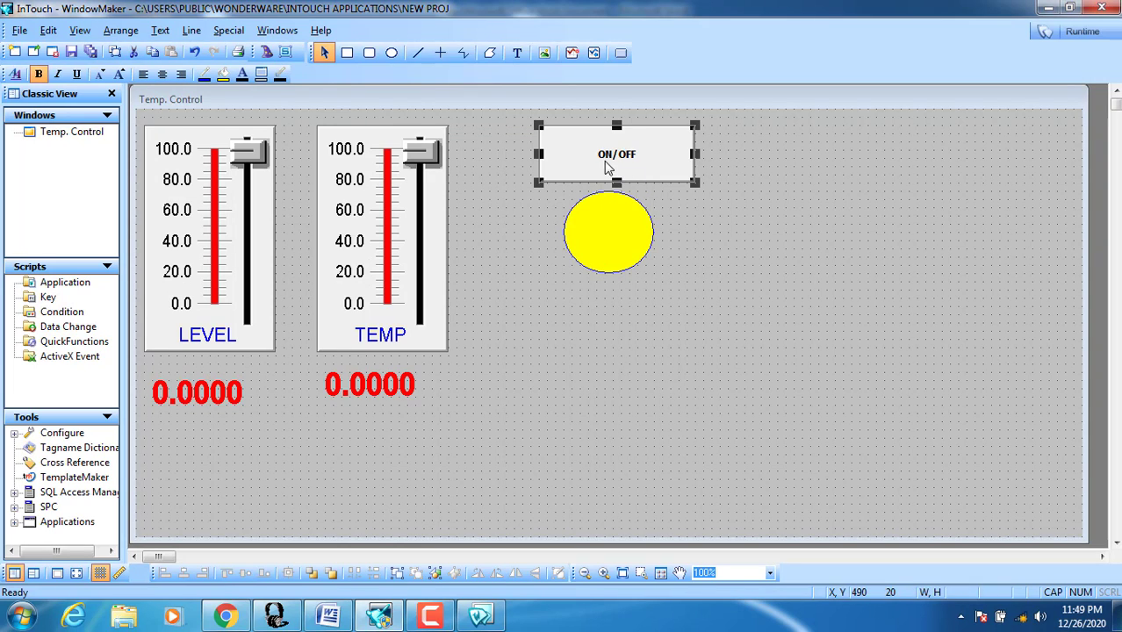
drag(602, 231, 603, 232)
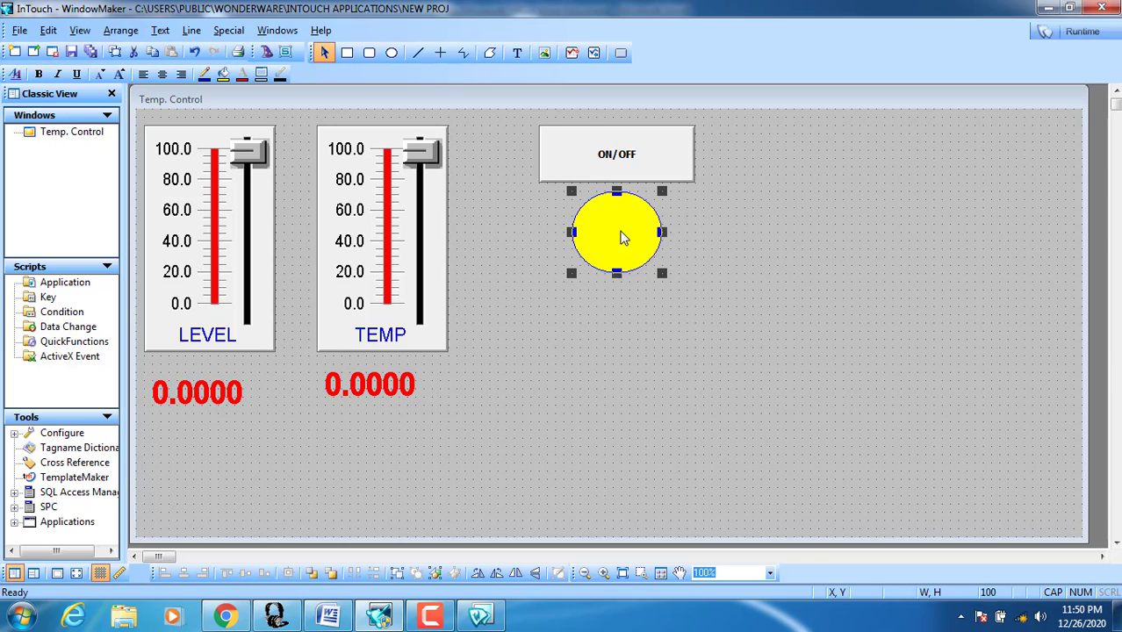
click(373, 265)
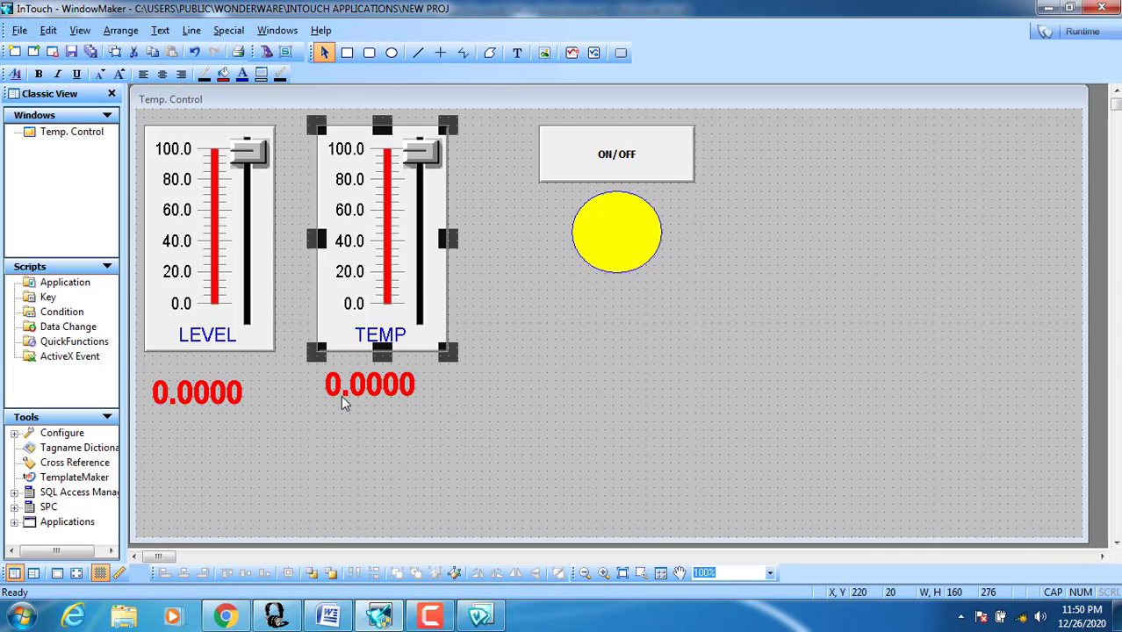
click(597, 163)
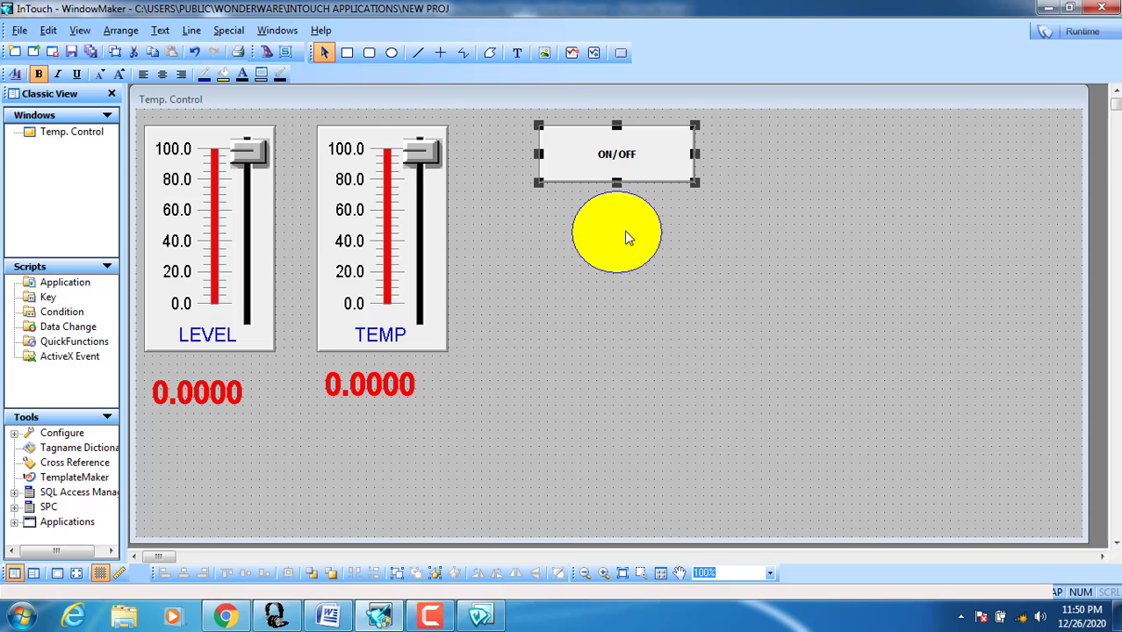
Step: In runtime, toggle the ON/OFF button repeatedly to test the ellipse's color change, and return to development
click(1085, 39)
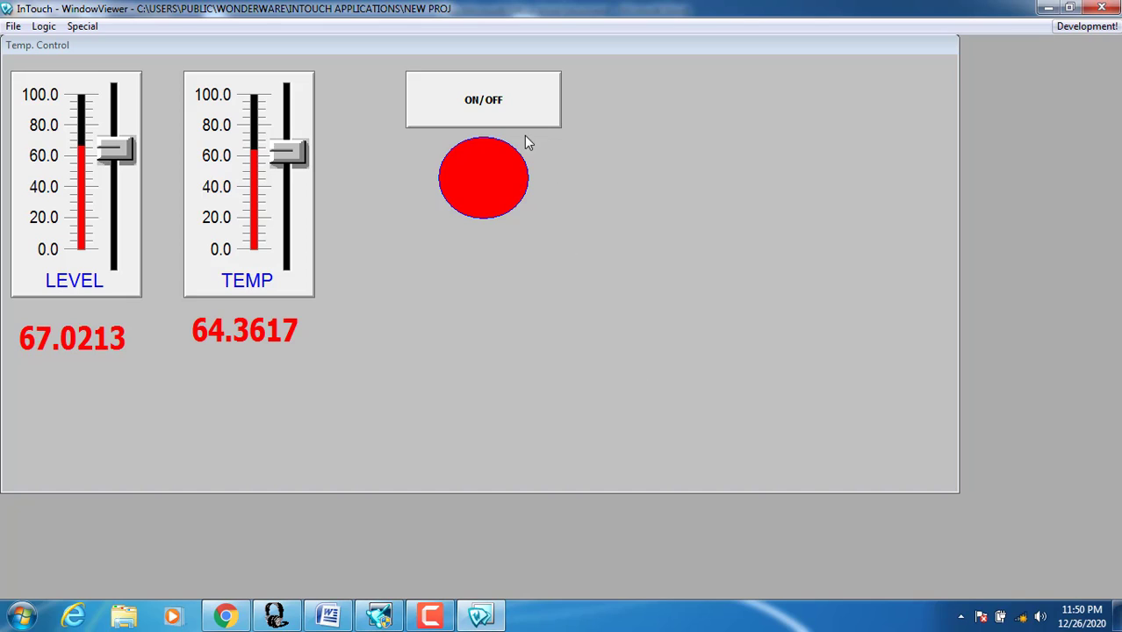
click(503, 121)
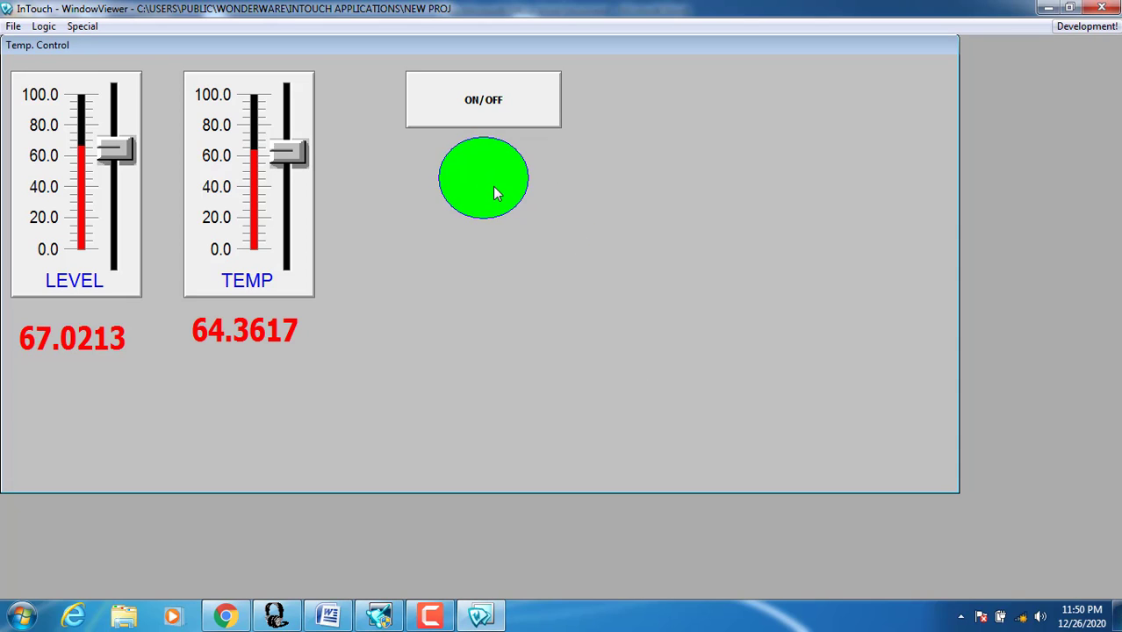
click(482, 110)
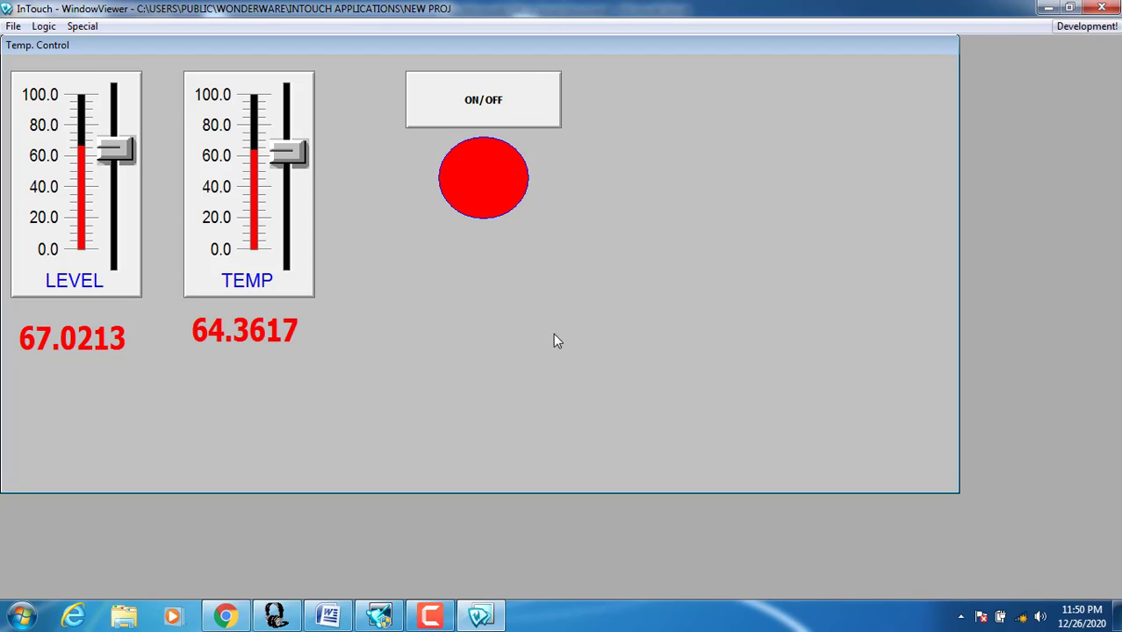
click(519, 89)
click(489, 74)
click(488, 100)
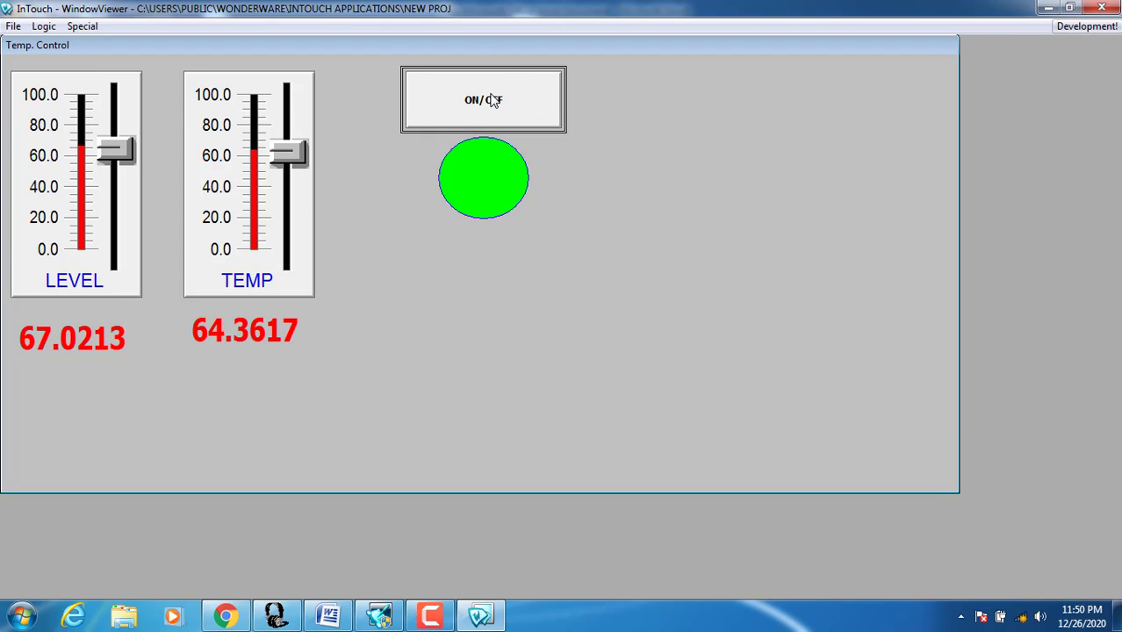
click(483, 101)
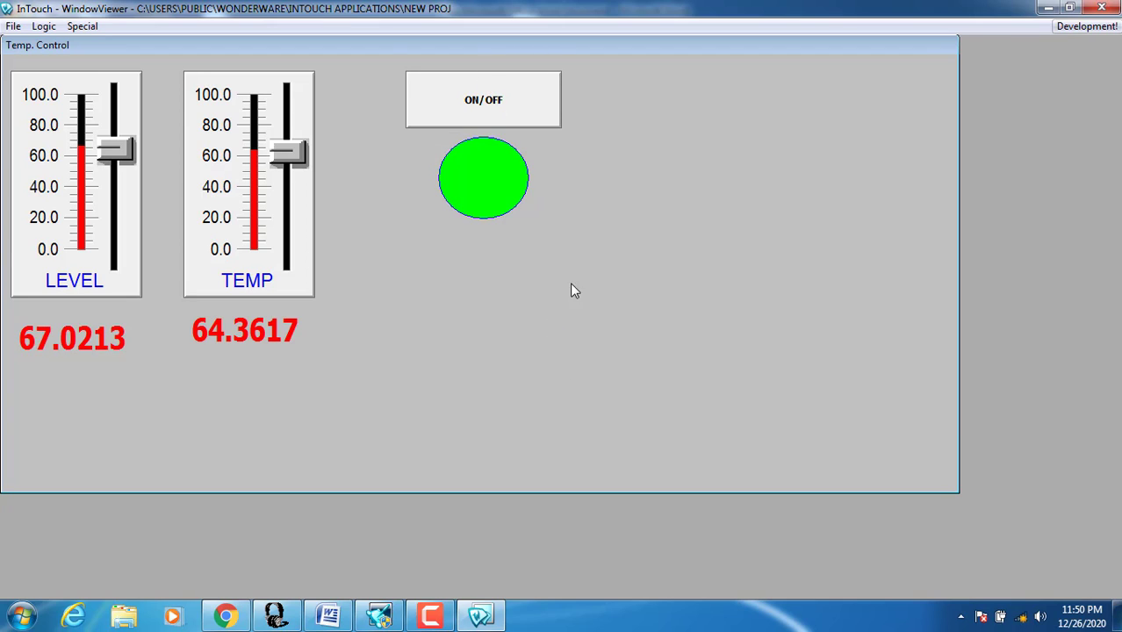
click(476, 99)
click(492, 80)
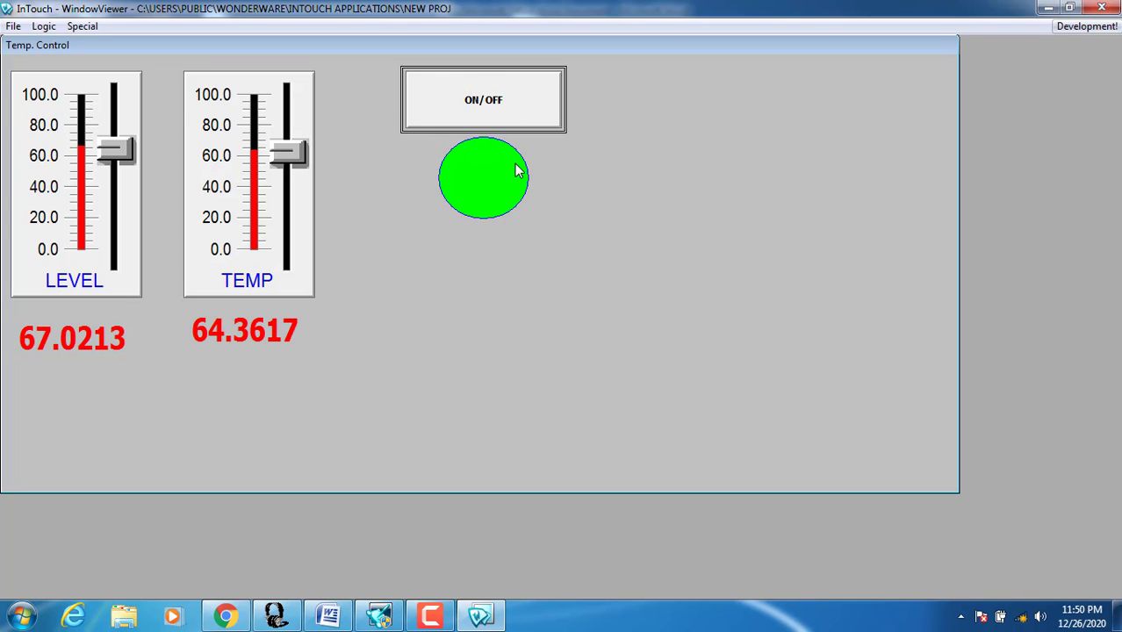
click(470, 78)
click(486, 112)
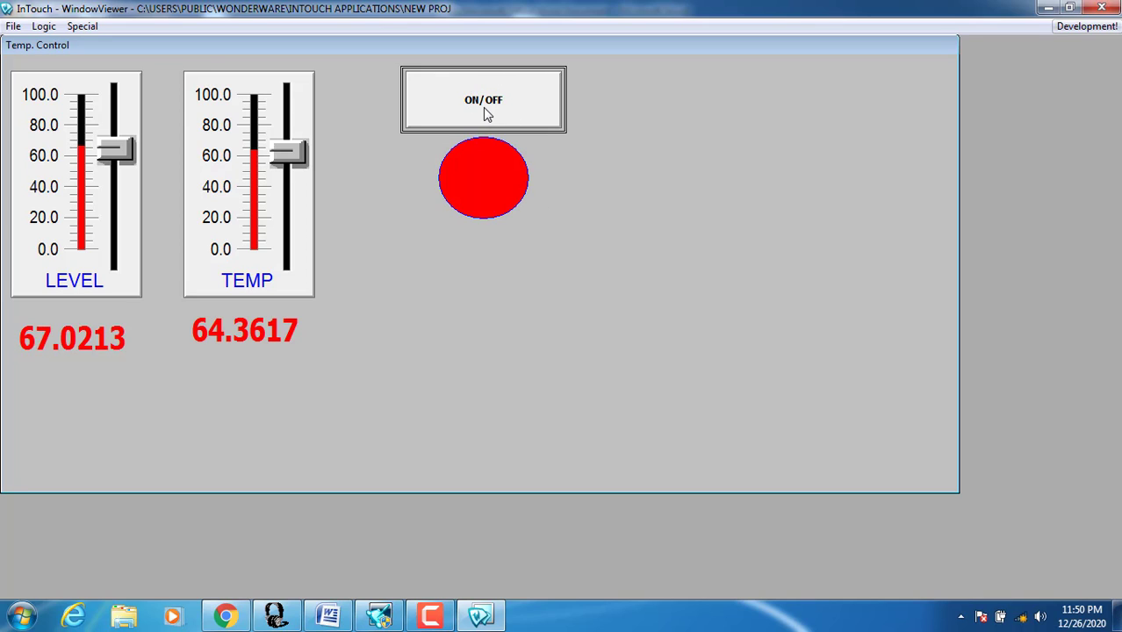
click(486, 110)
click(492, 114)
click(487, 105)
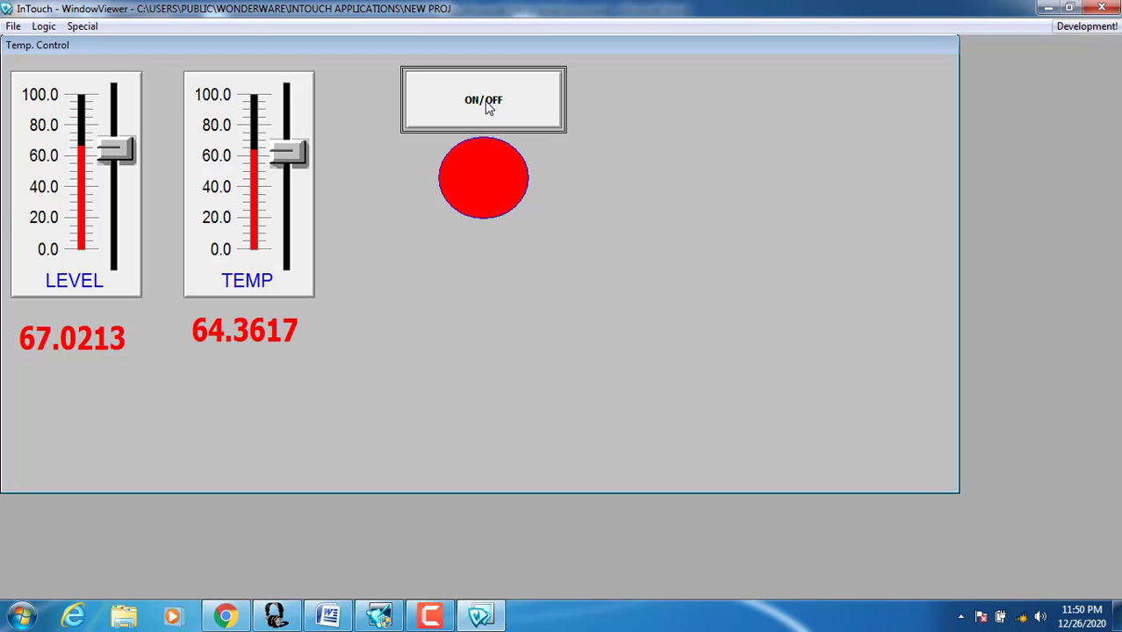
click(1064, 29)
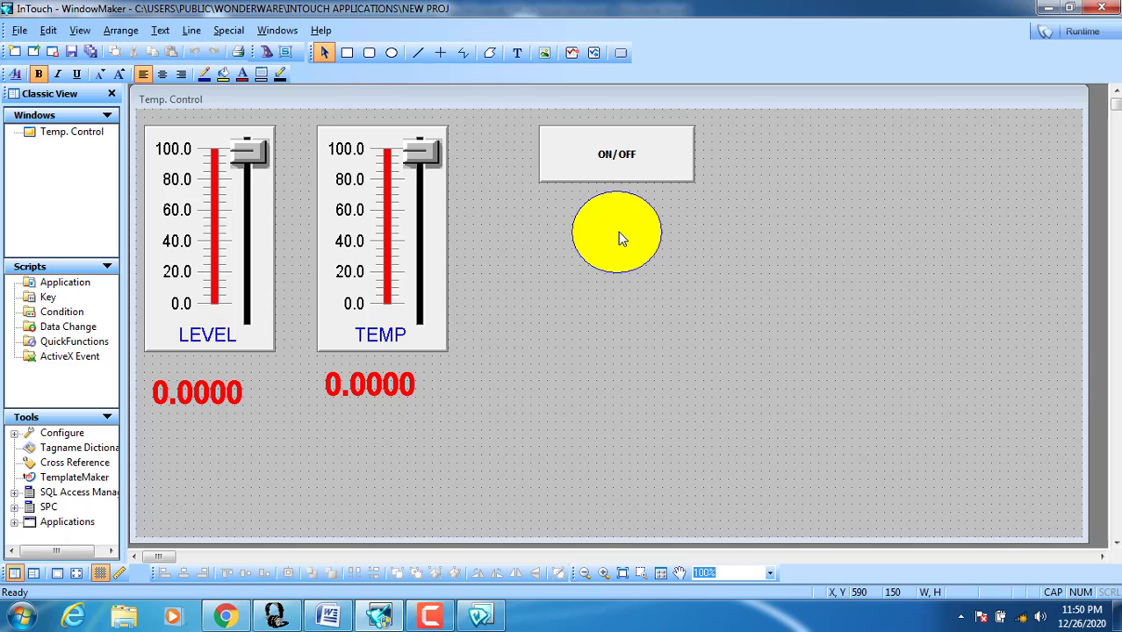
Step: Add a # text object beside the ellipse and enlarge it to about 30 by 68
click(517, 53)
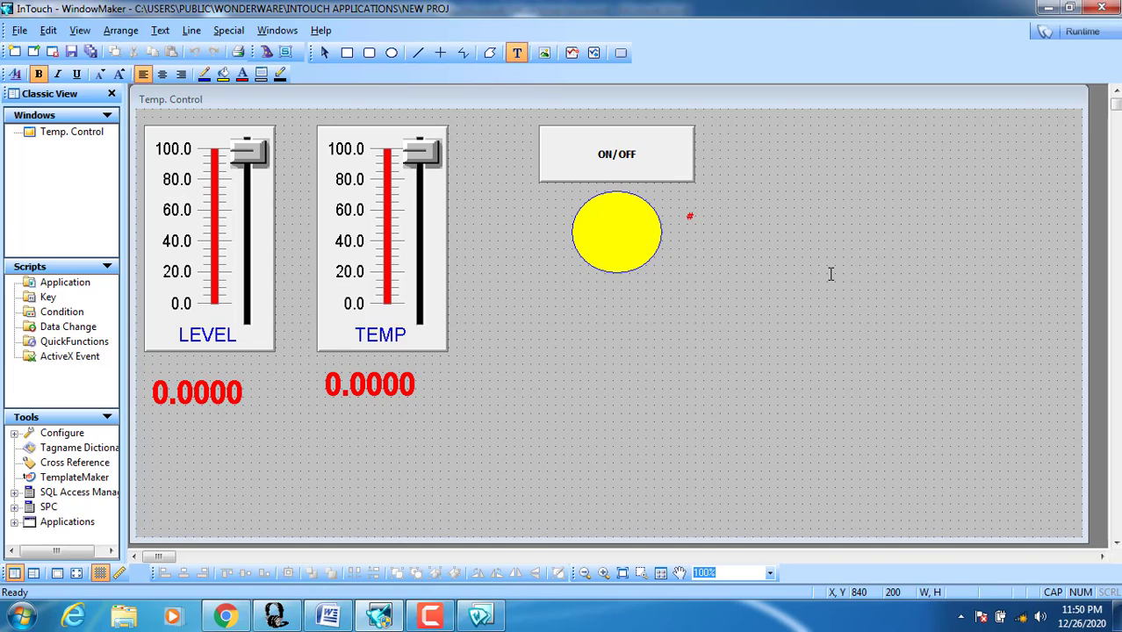
click(707, 233)
drag(694, 227, 716, 267)
Step: Give the # text a discrete value display on the button1 tag, with on message MOTOR_ON and off message MOTOR_OFF
double_click(701, 237)
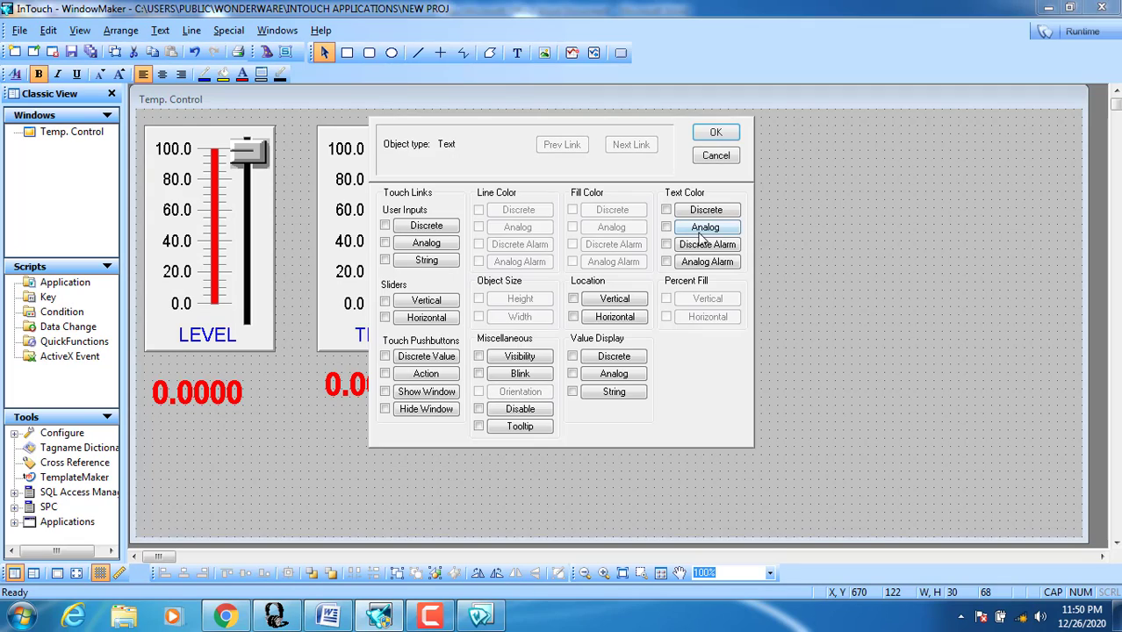
click(614, 356)
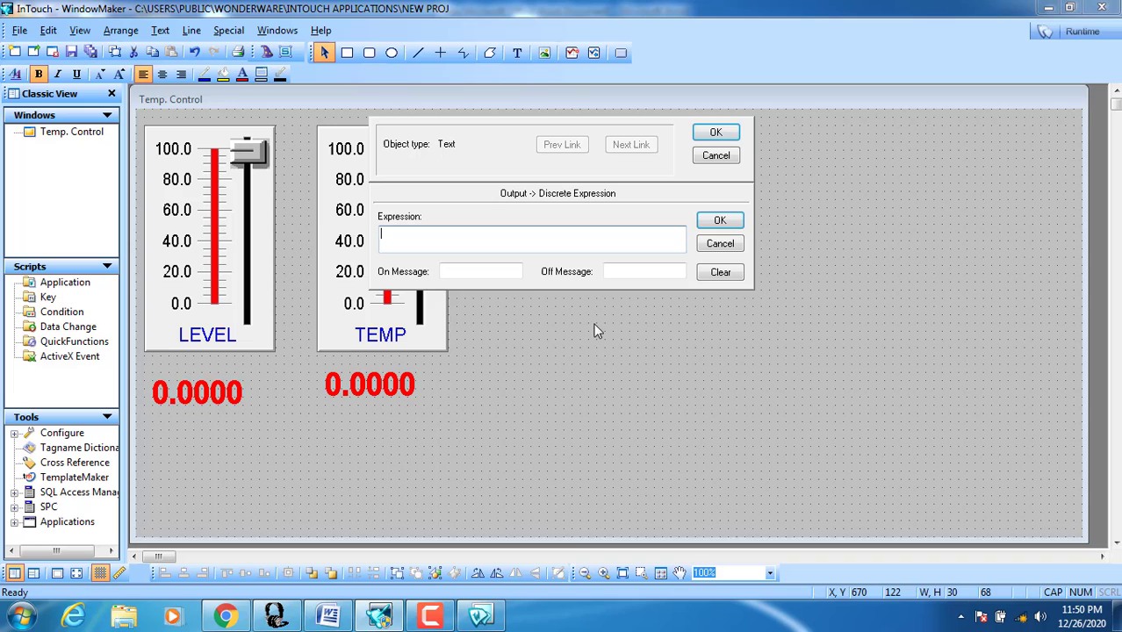
double_click(483, 235)
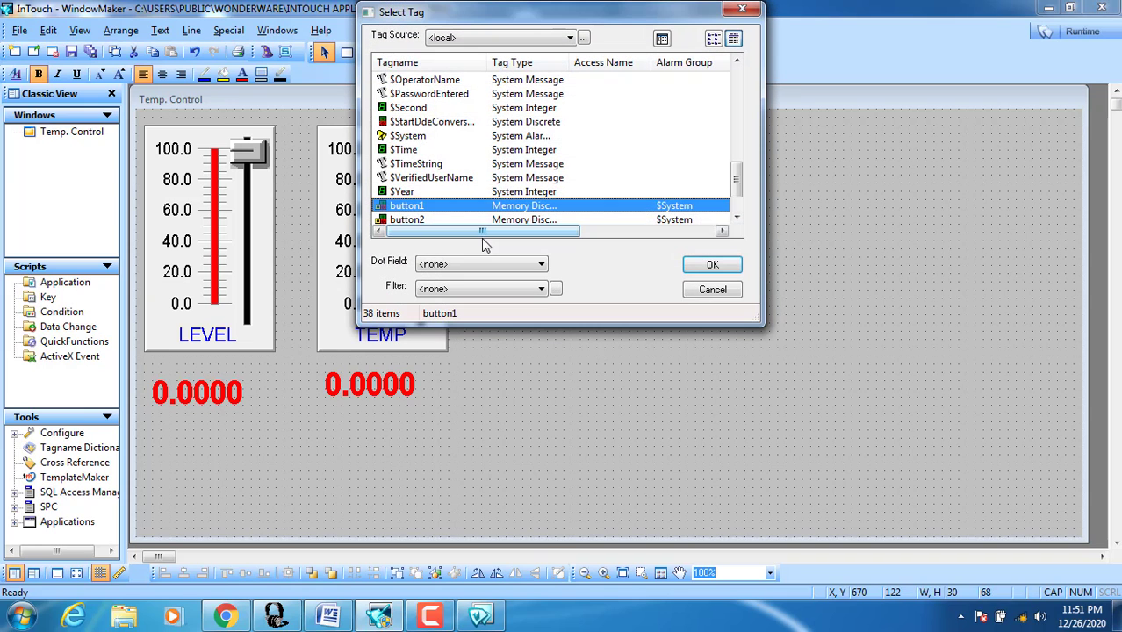
double_click(430, 207)
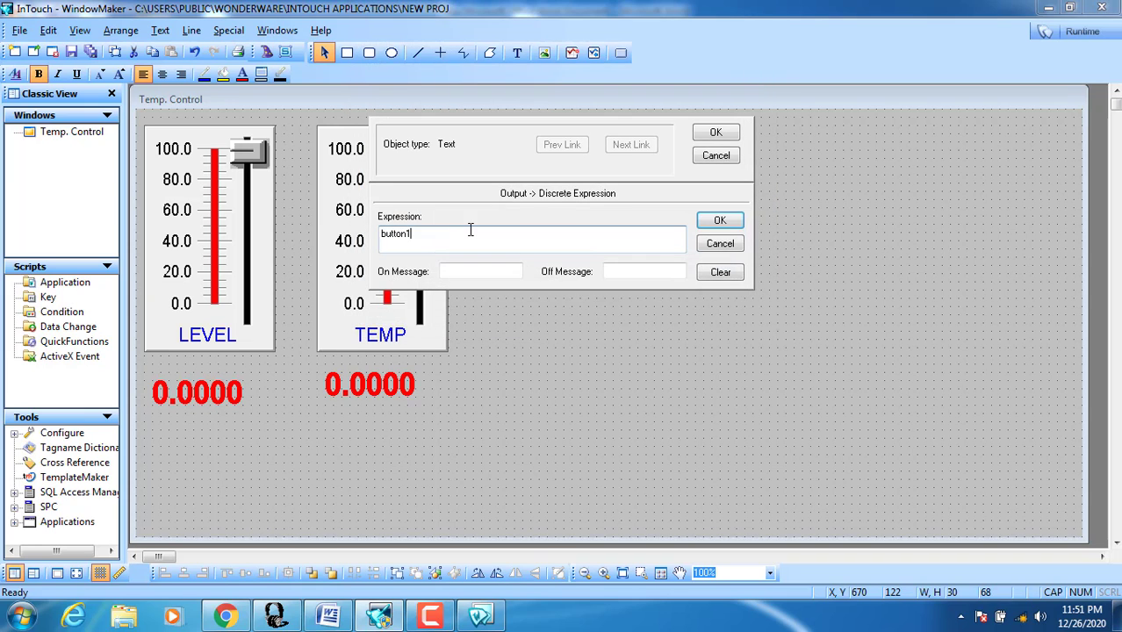
click(464, 274)
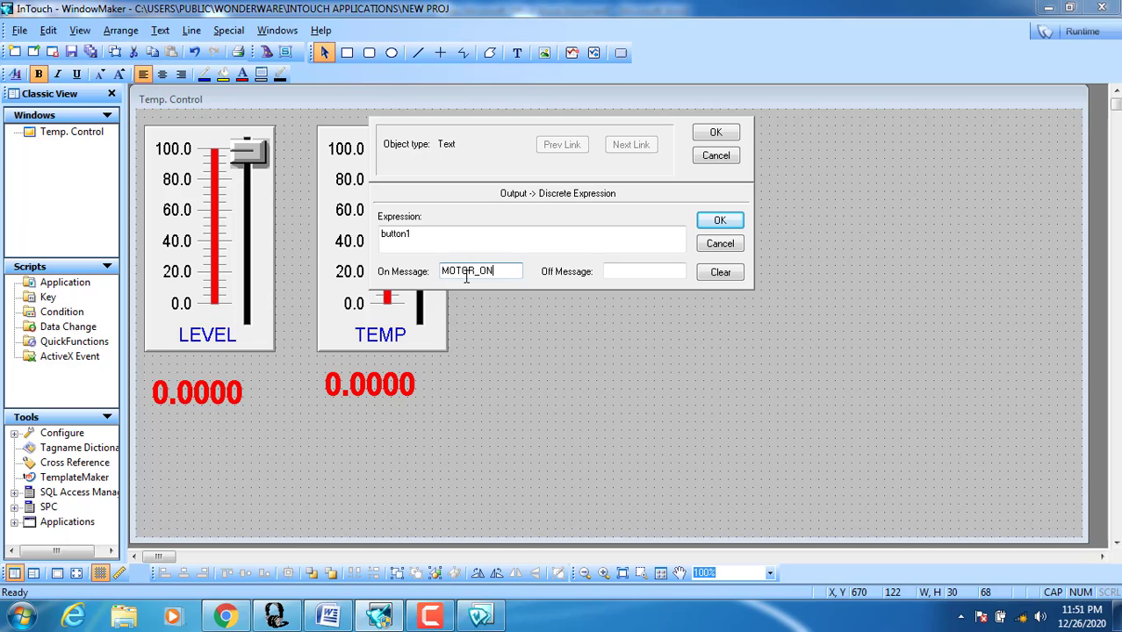
click(638, 271)
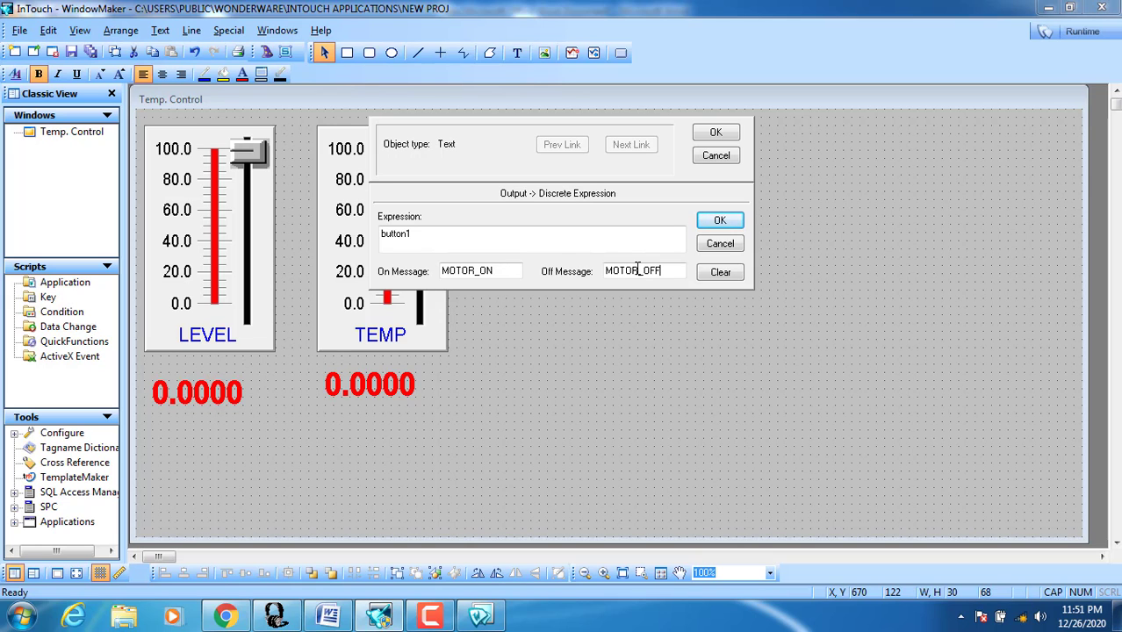
click(715, 131)
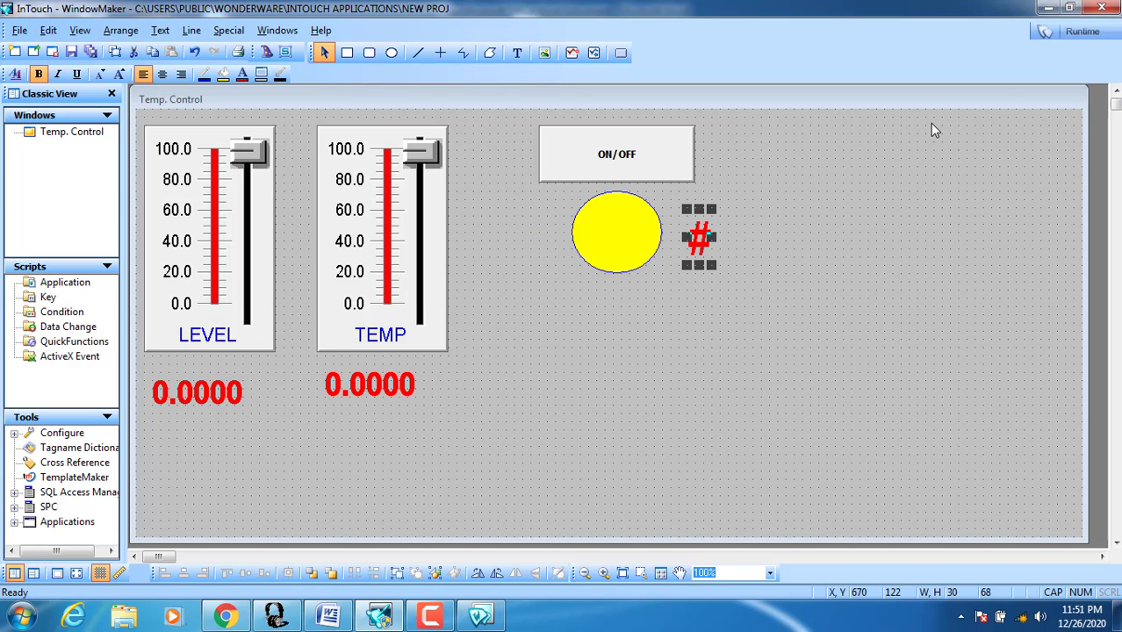
Step: In runtime, toggle the ON/OFF button repeatedly to test the motor status text, and return to development
click(1079, 32)
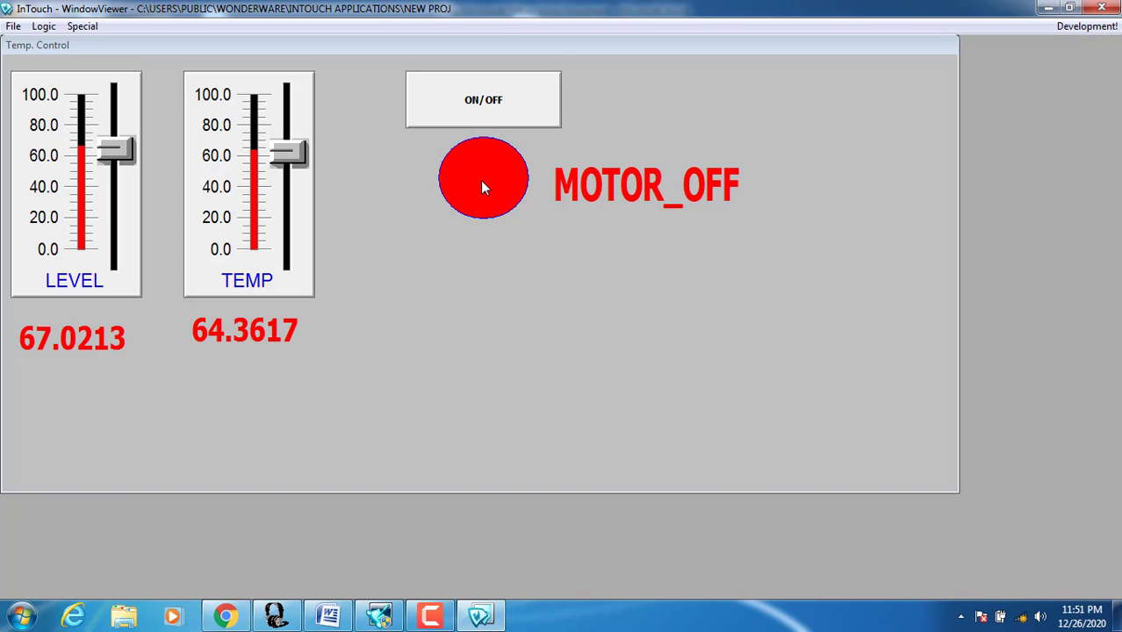
click(457, 104)
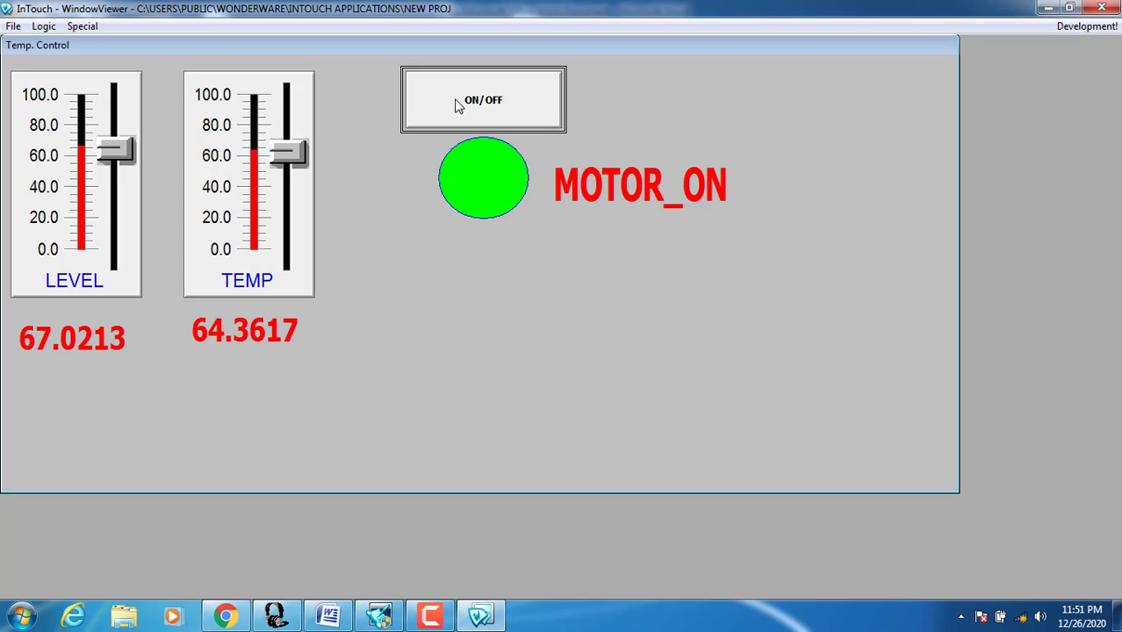
click(453, 102)
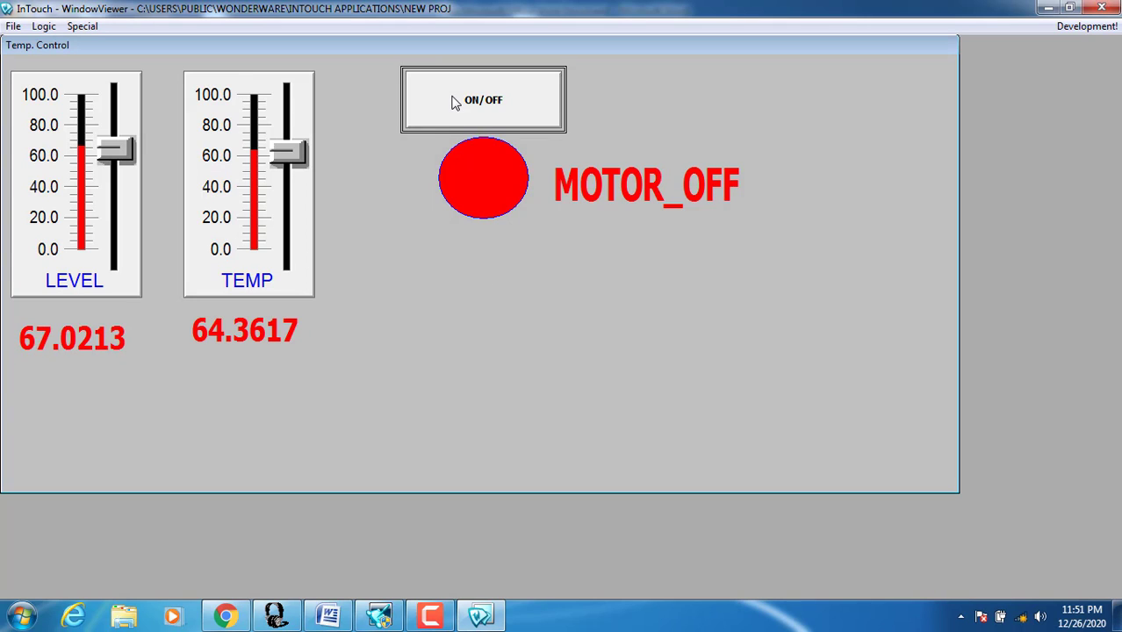
click(479, 123)
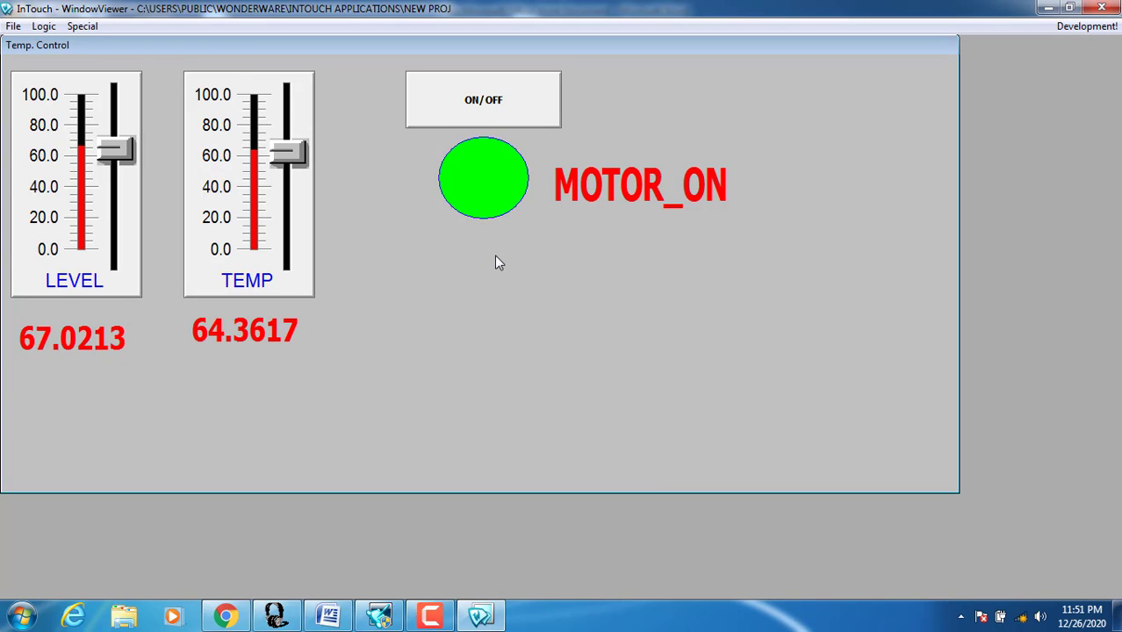
click(484, 114)
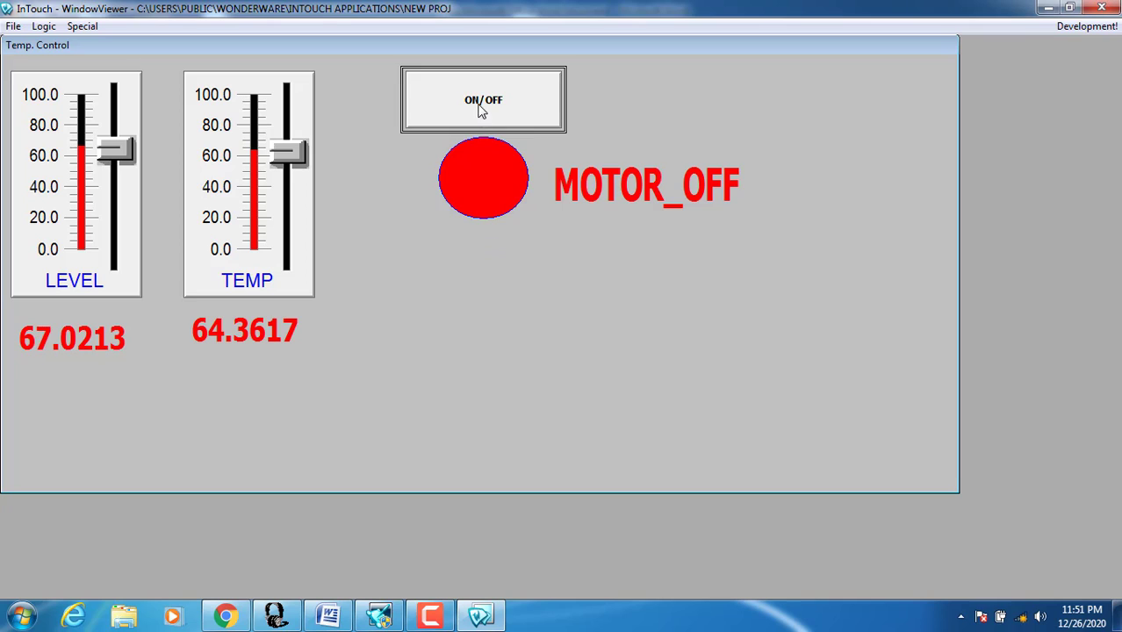
click(480, 108)
click(488, 105)
click(1085, 27)
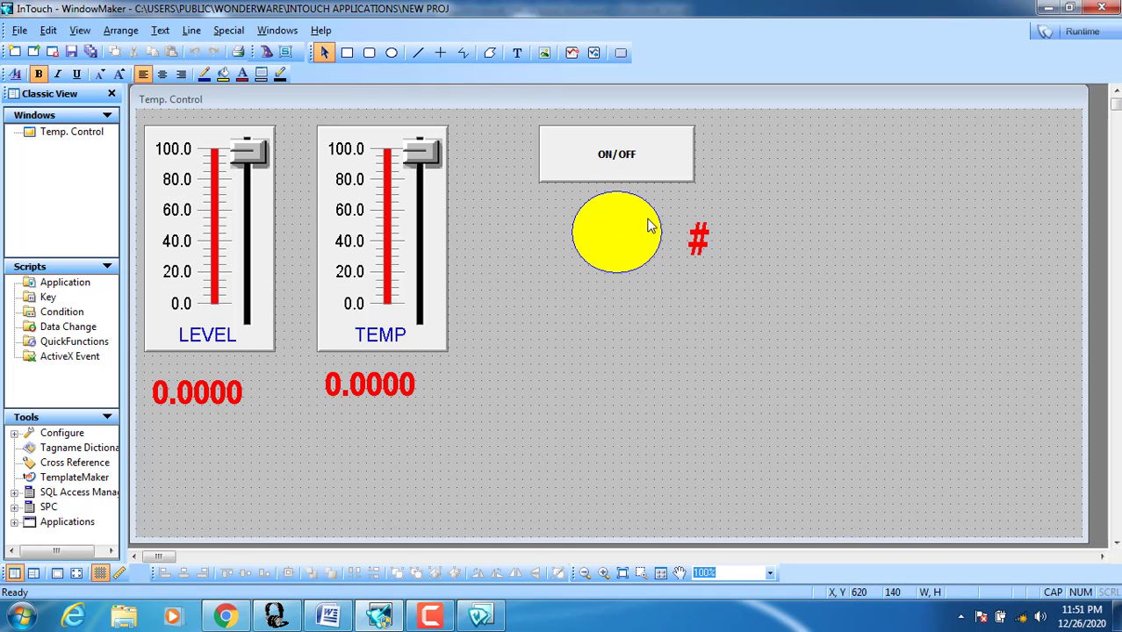
click(250, 244)
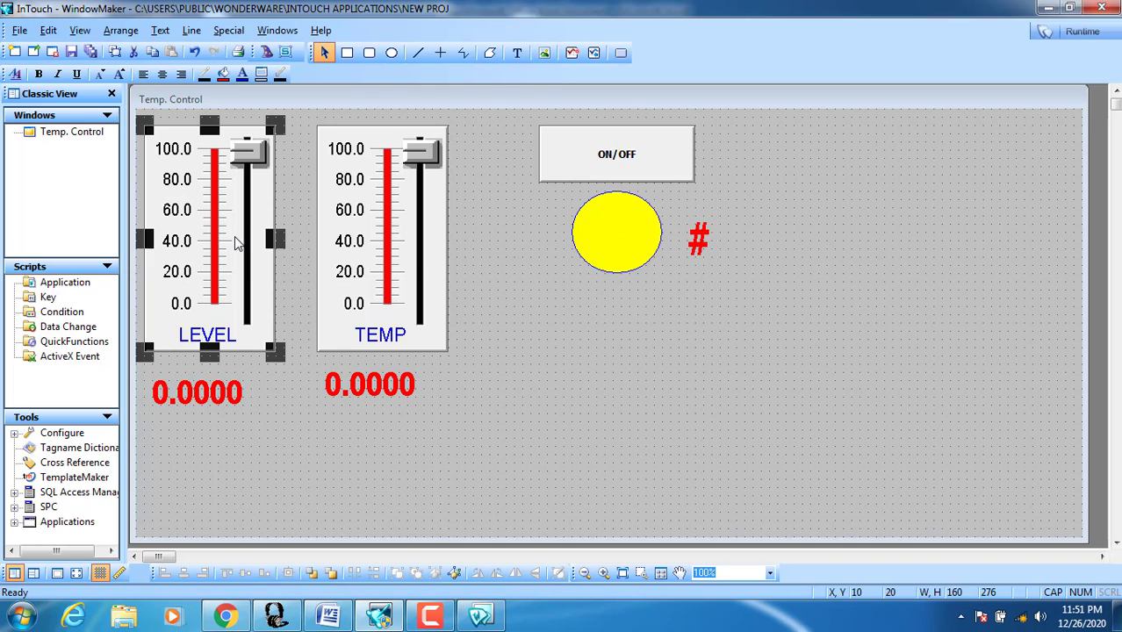
click(381, 253)
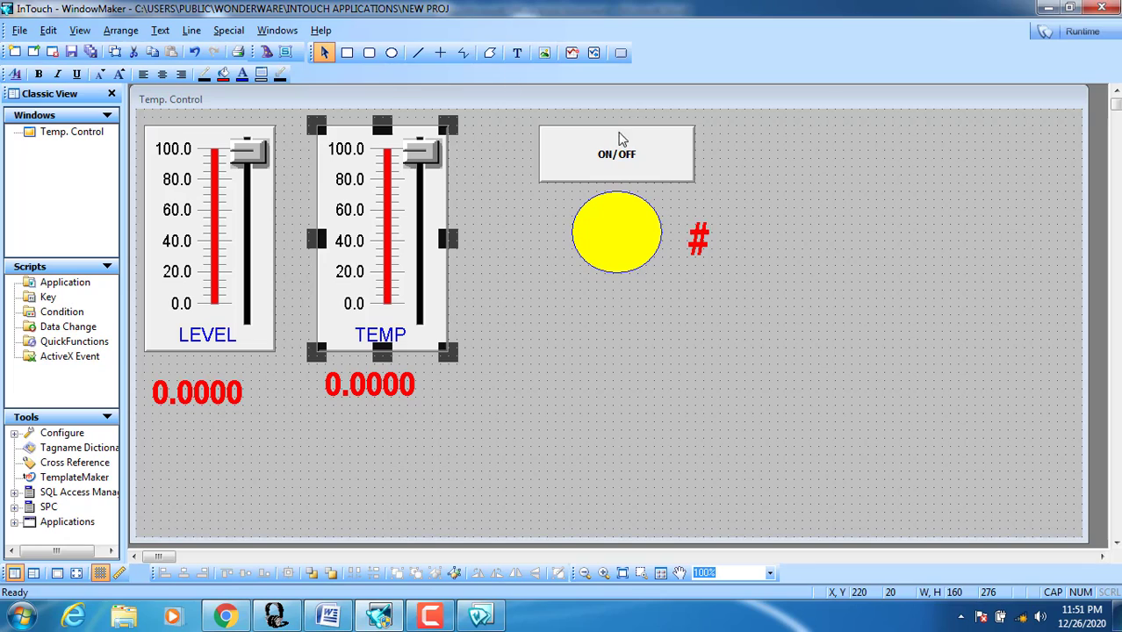
click(650, 167)
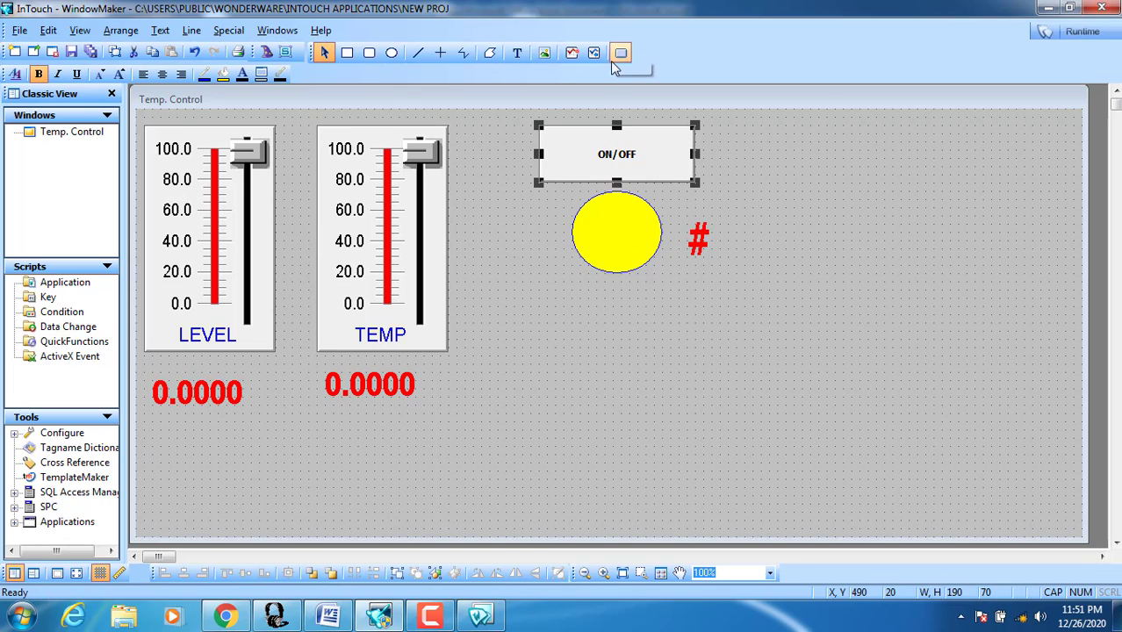
Step: Insert a Set/Reset Display button wizard to the right of the ON/OFF button and enlarge it to about 140 by 116
click(269, 53)
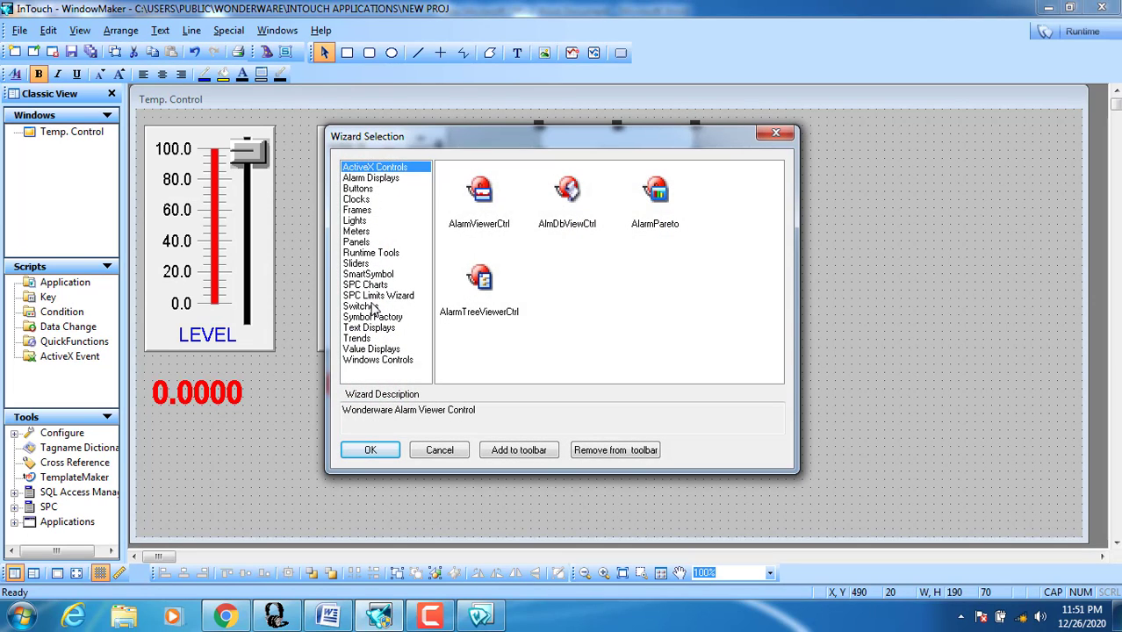
click(360, 189)
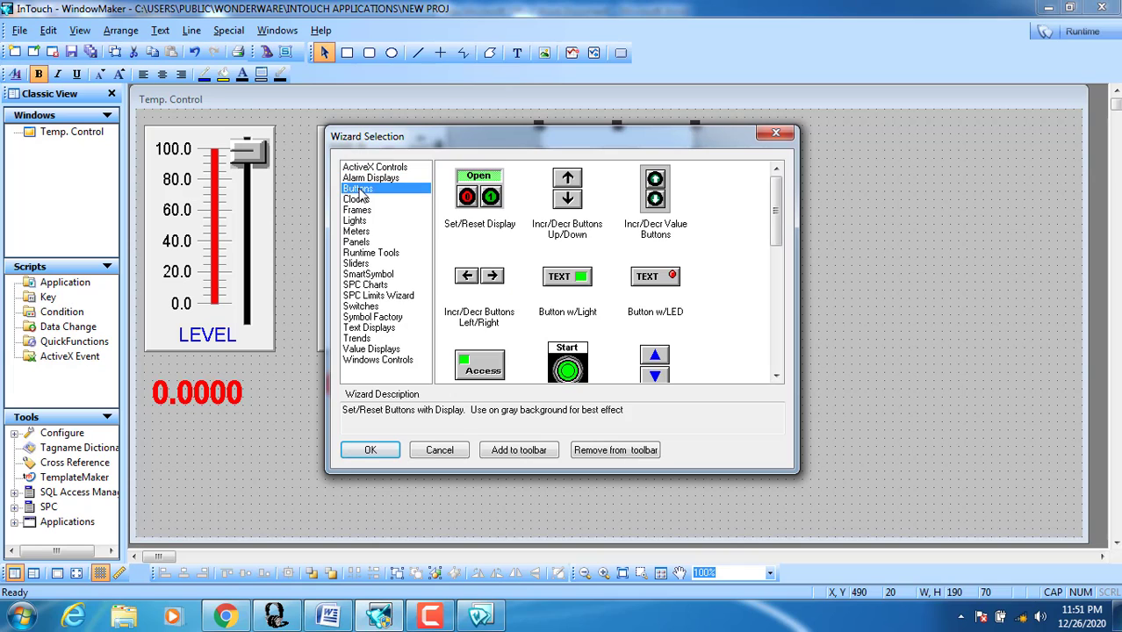
click(776, 252)
drag(776, 252, 786, 205)
double_click(472, 207)
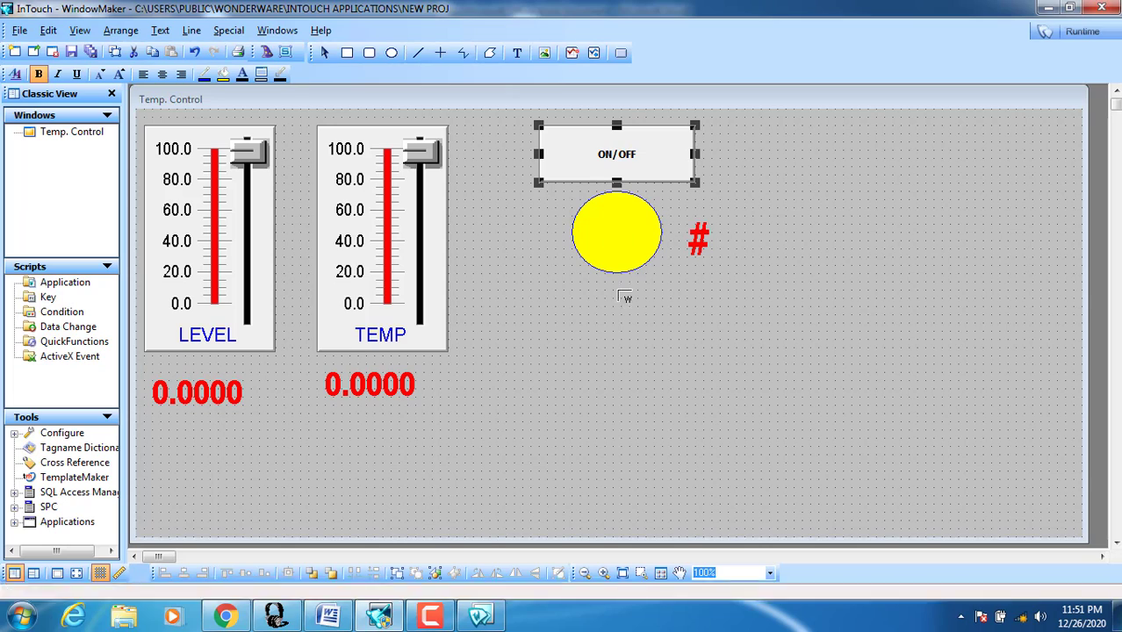
click(808, 116)
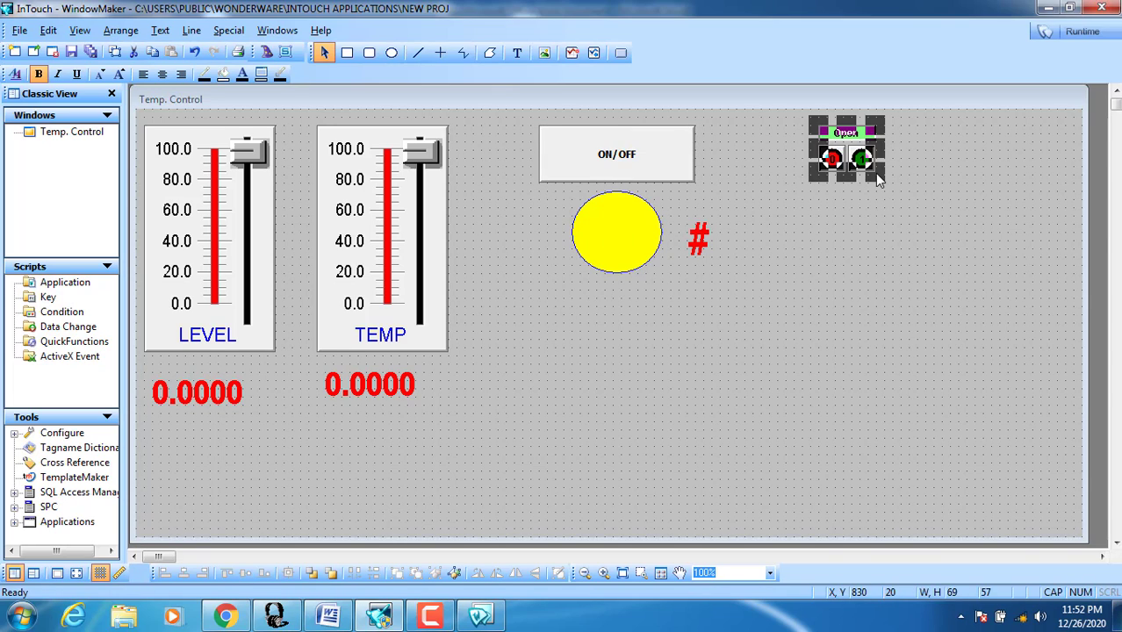
drag(875, 173, 933, 247)
mouse_move(868, 191)
mouse_down()
mouse_move(850, 183)
mouse_move(850, 194)
mouse_up()
Step: Assign the button2 tag to the Set/Reset Display, removing the leading question mark from the tagname
double_click(856, 209)
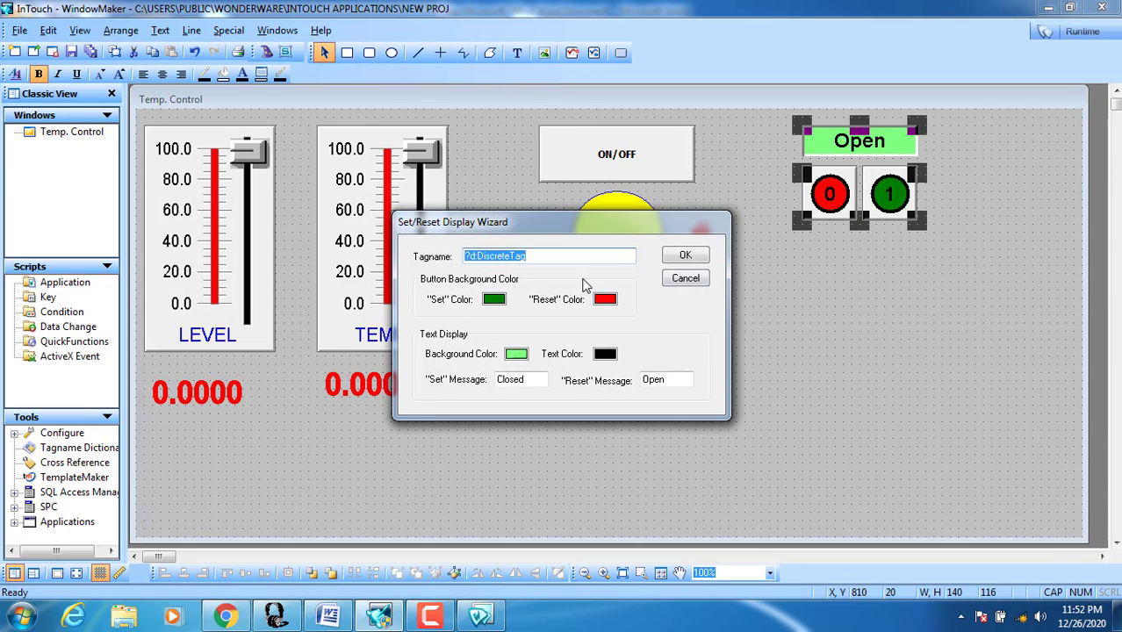
double_click(581, 257)
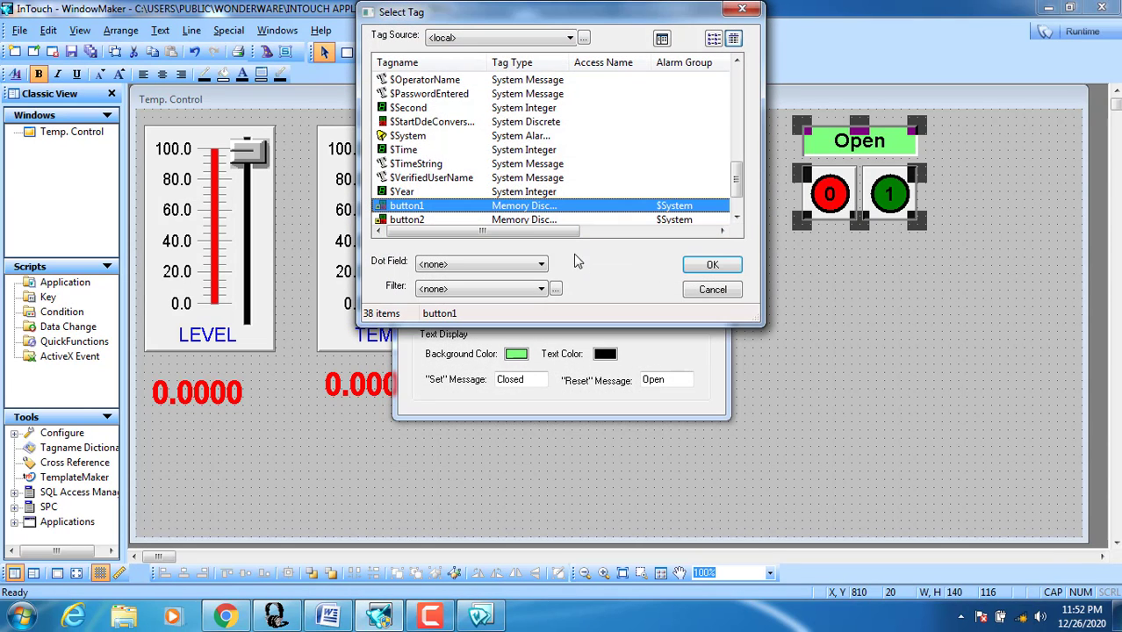
click(456, 220)
click(712, 264)
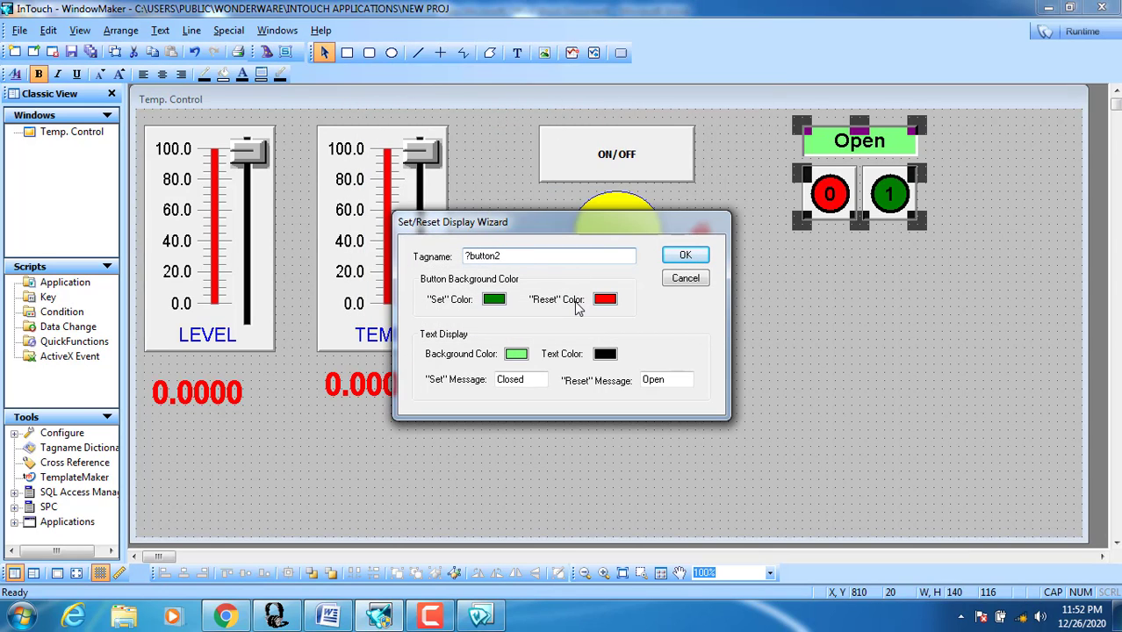
key(BackSpace)
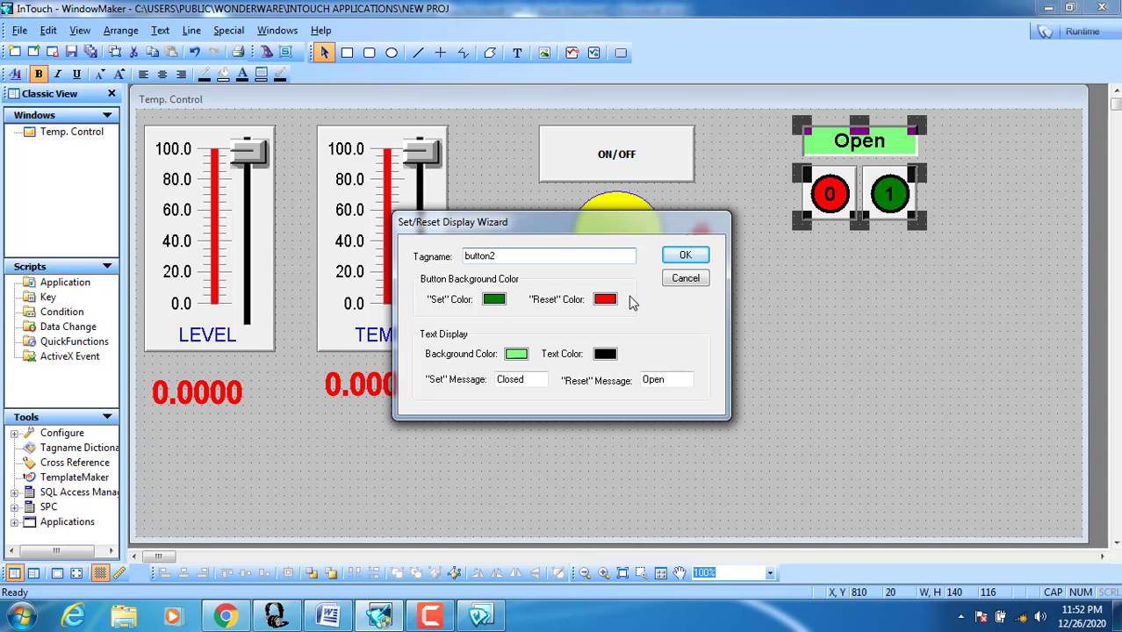
click(678, 254)
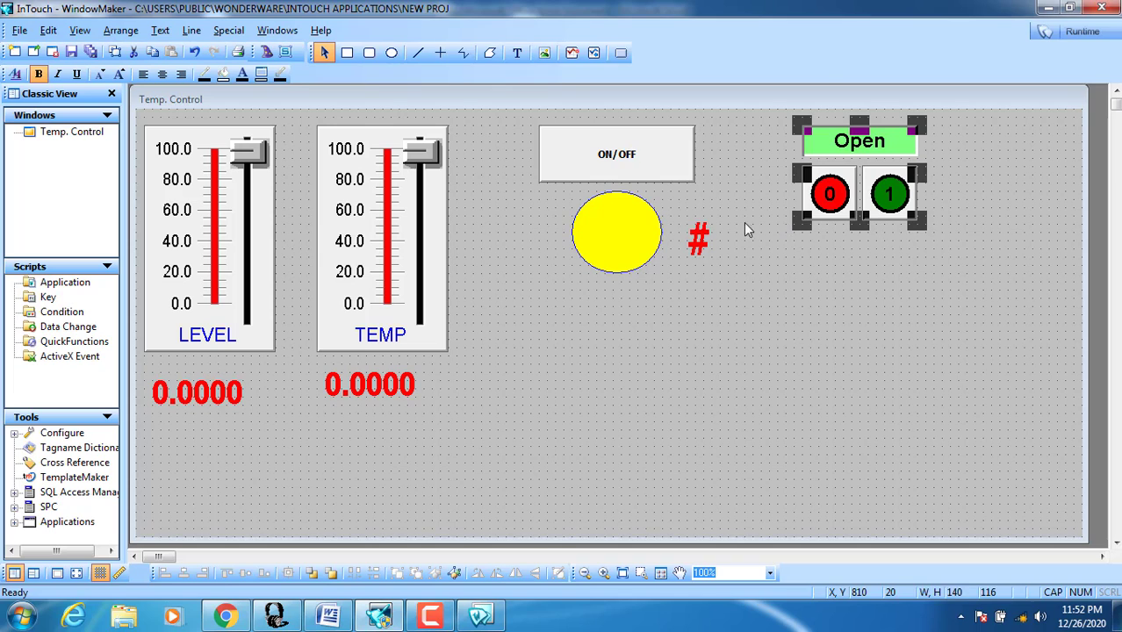
Step: Insert a beacon-style light from the Lights wizards beneath the Set/Reset Display and enlarge it to about 140 by 112
click(268, 52)
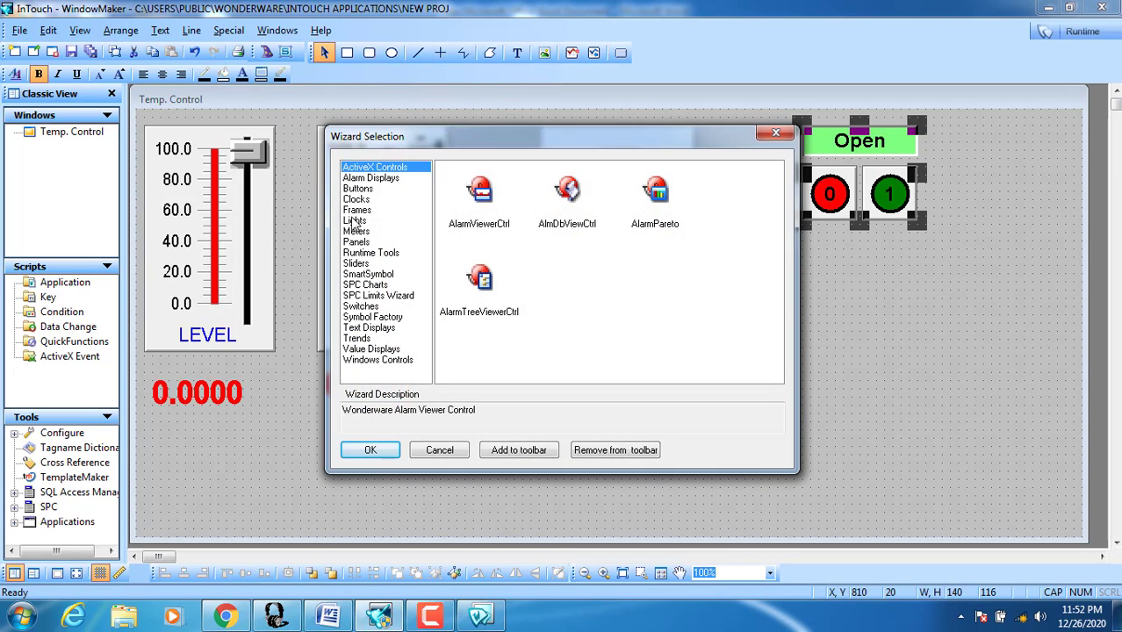
click(354, 223)
double_click(496, 298)
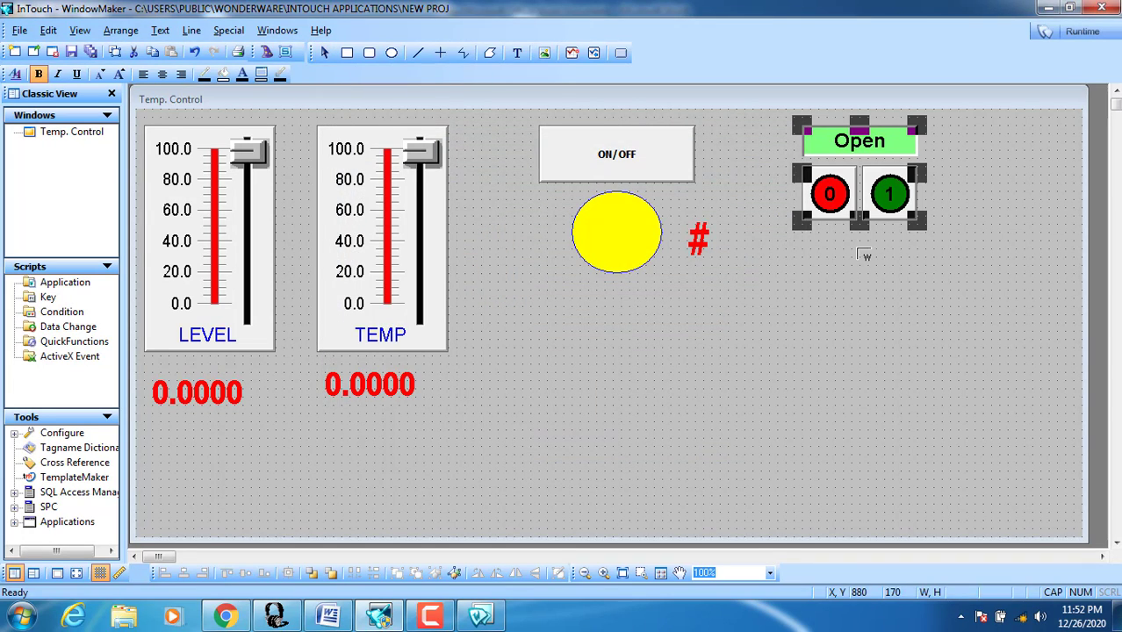
click(858, 248)
drag(885, 275, 834, 260)
drag(890, 296, 925, 324)
Step: Link the beacon light's expression to the button2 tag and shift the light slightly down from the Set/Reset buttons
double_click(876, 283)
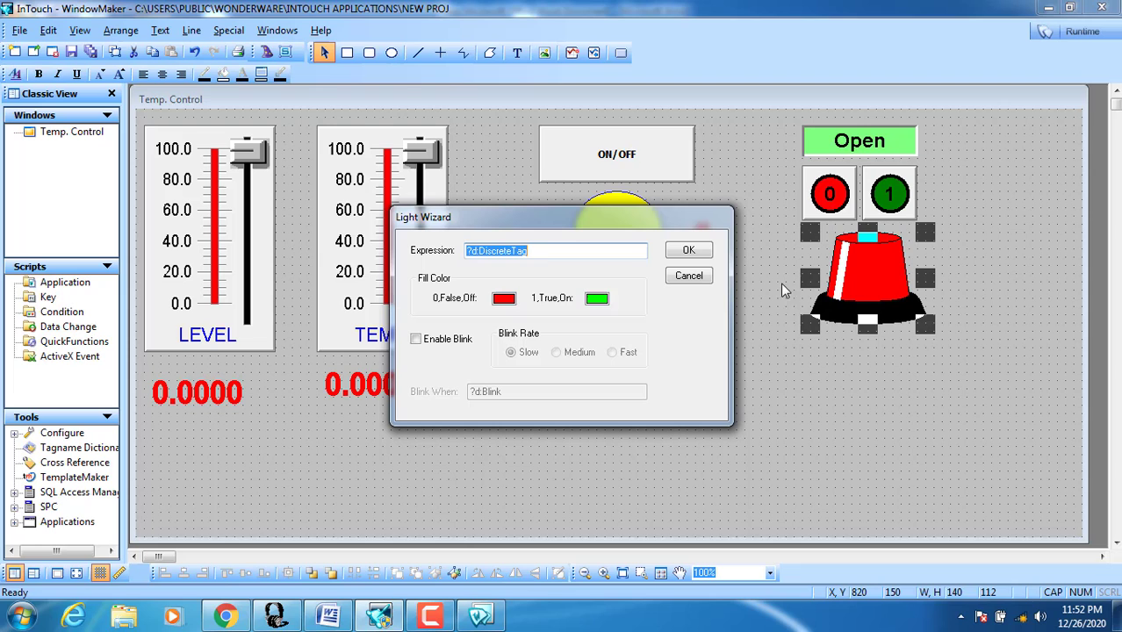
key(Delete)
double_click(549, 252)
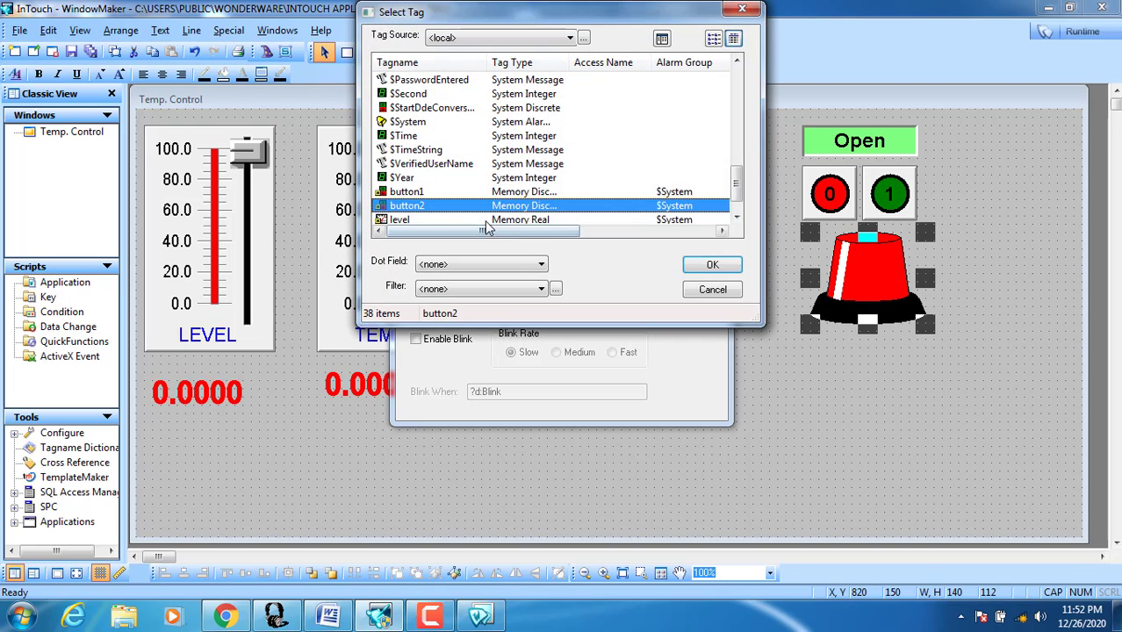
double_click(444, 211)
click(708, 251)
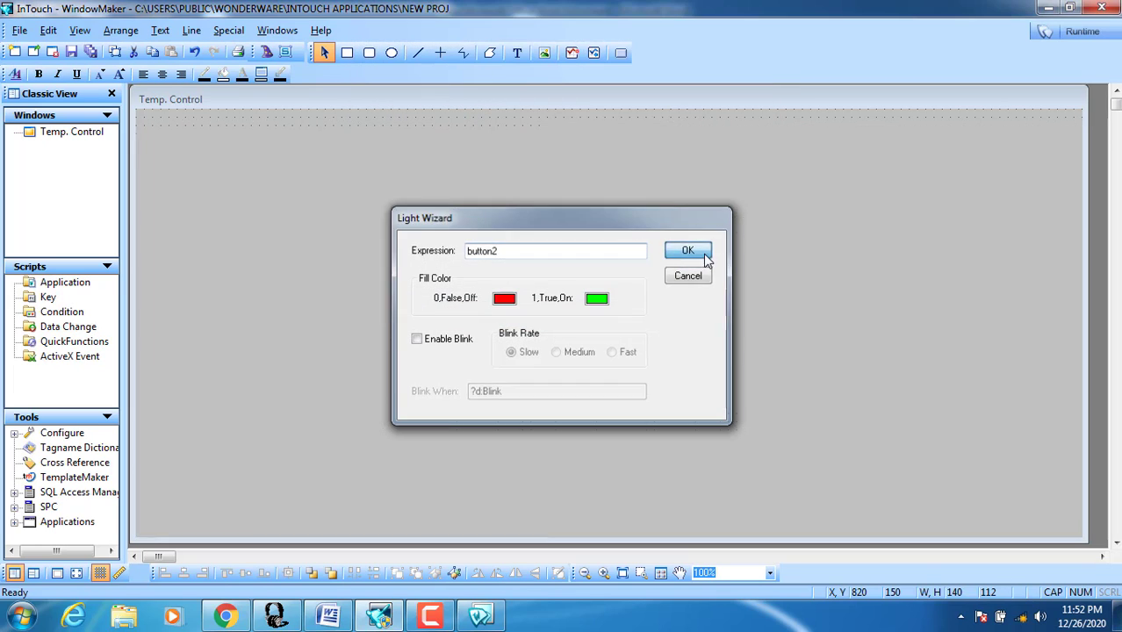
click(898, 133)
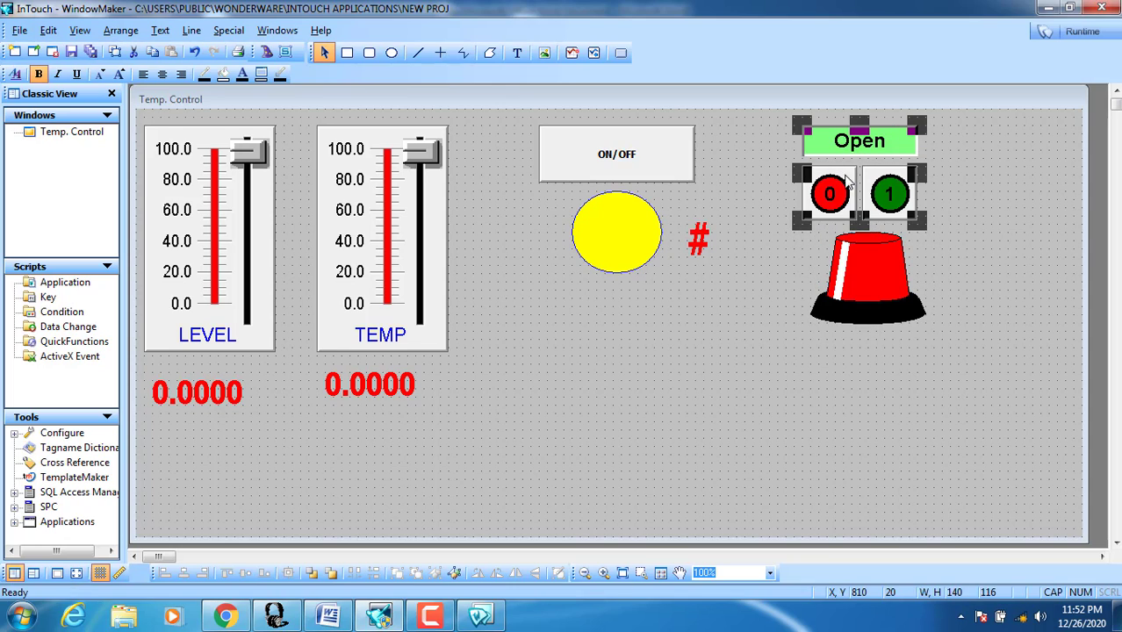
drag(849, 274, 855, 283)
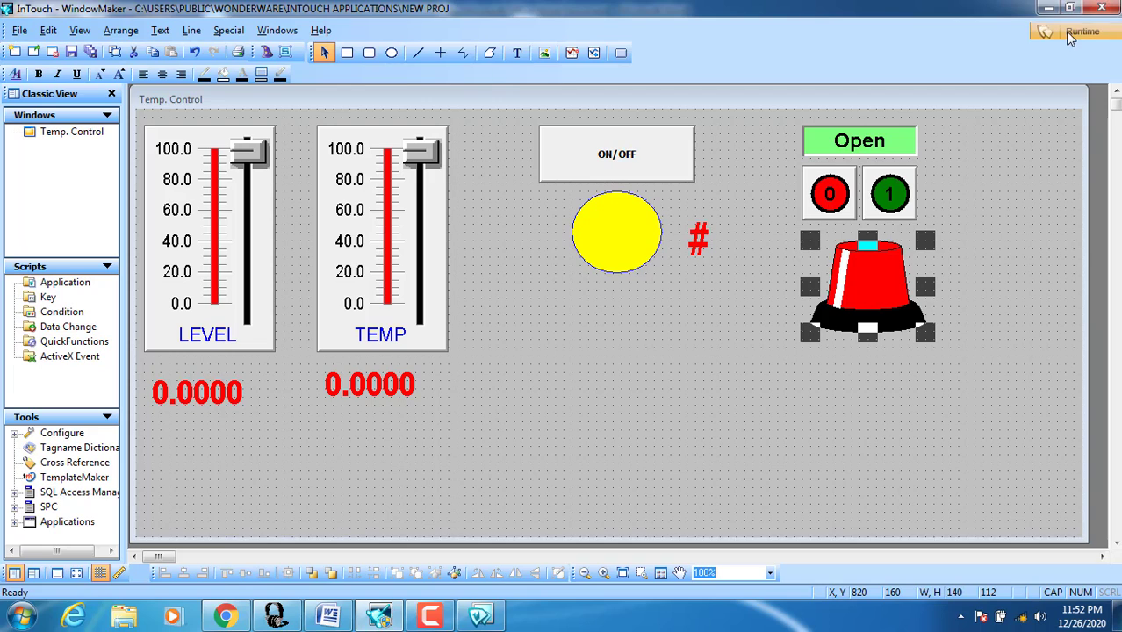
Step: In runtime, switch the Set/Reset Display to 1 to test the beacon light, and return to development
click(1049, 7)
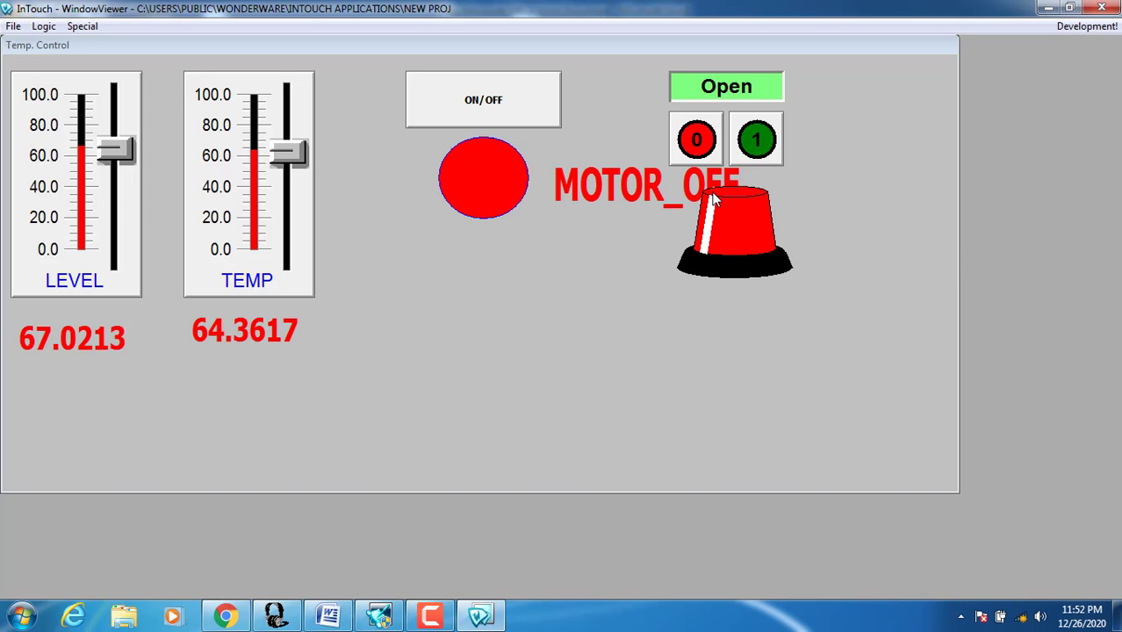
click(752, 141)
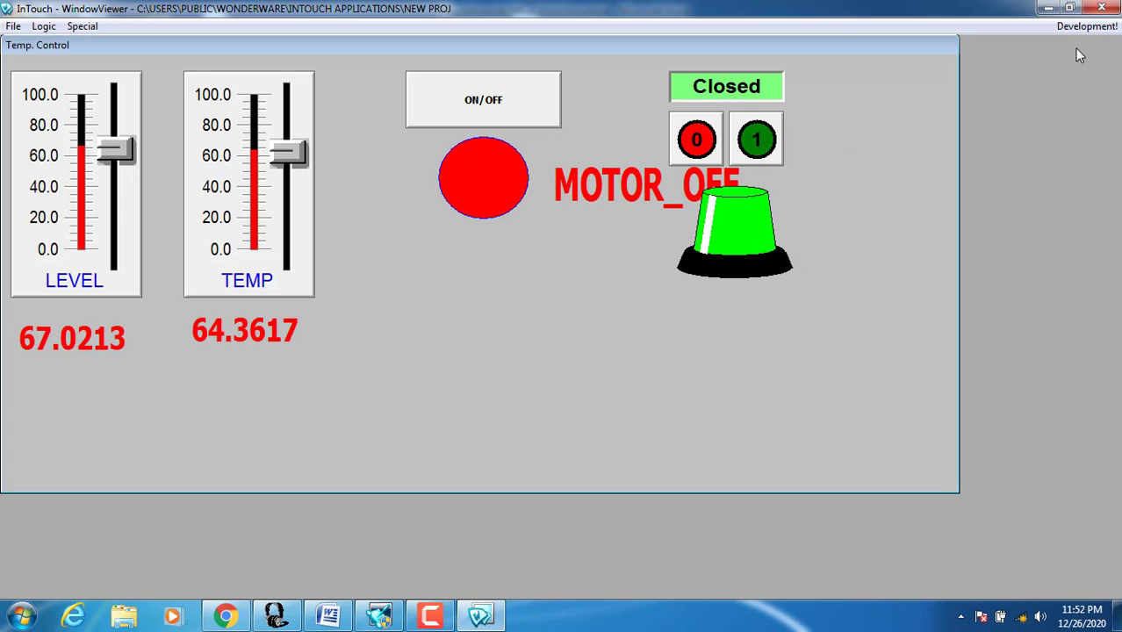
click(1086, 26)
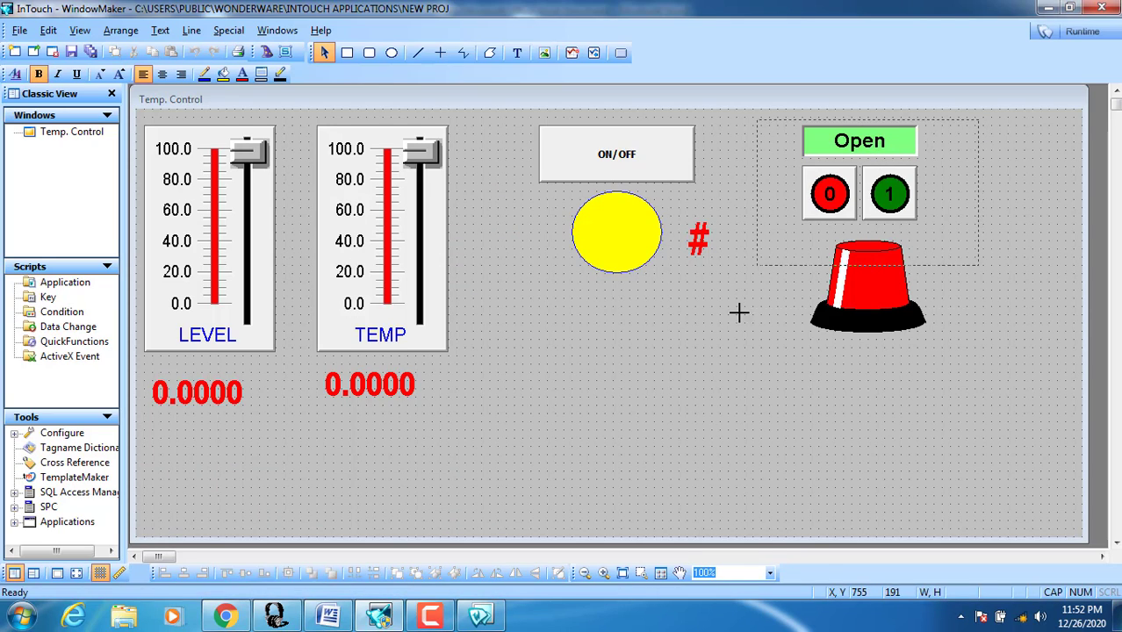
Step: Move the Set/Reset display together with its beacon light directly beneath the yellow lamp circle
drag(739, 312, 718, 379)
drag(820, 198, 588, 342)
Step: In runtime, switch the Set/Reset display repeatedly between 0 and 1 to test the beacon, and return to development
click(1074, 31)
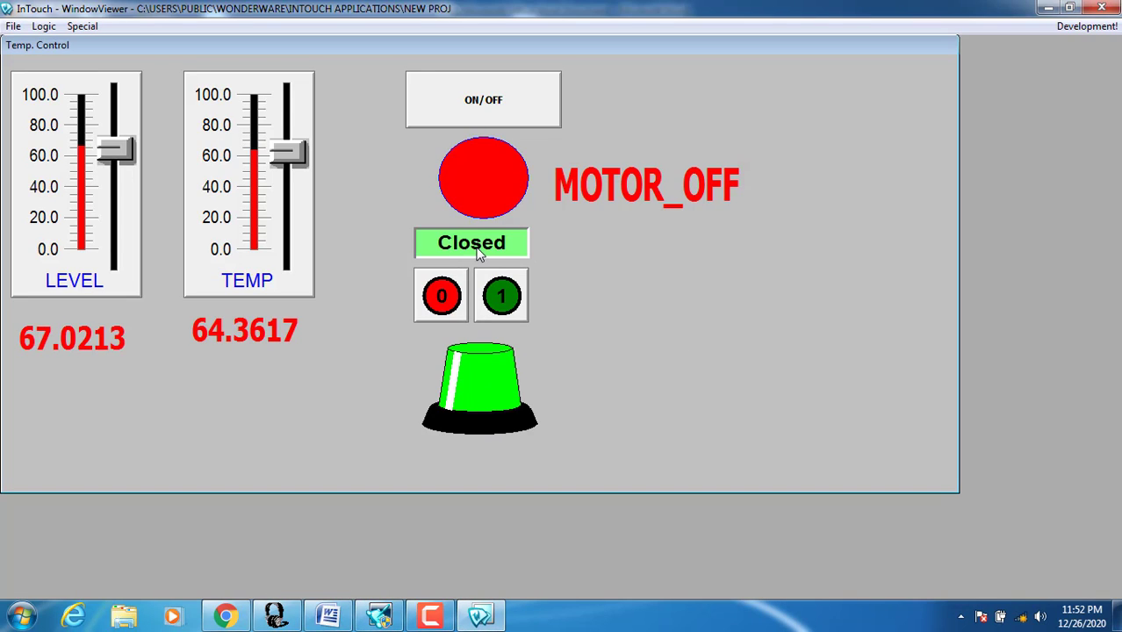
click(445, 297)
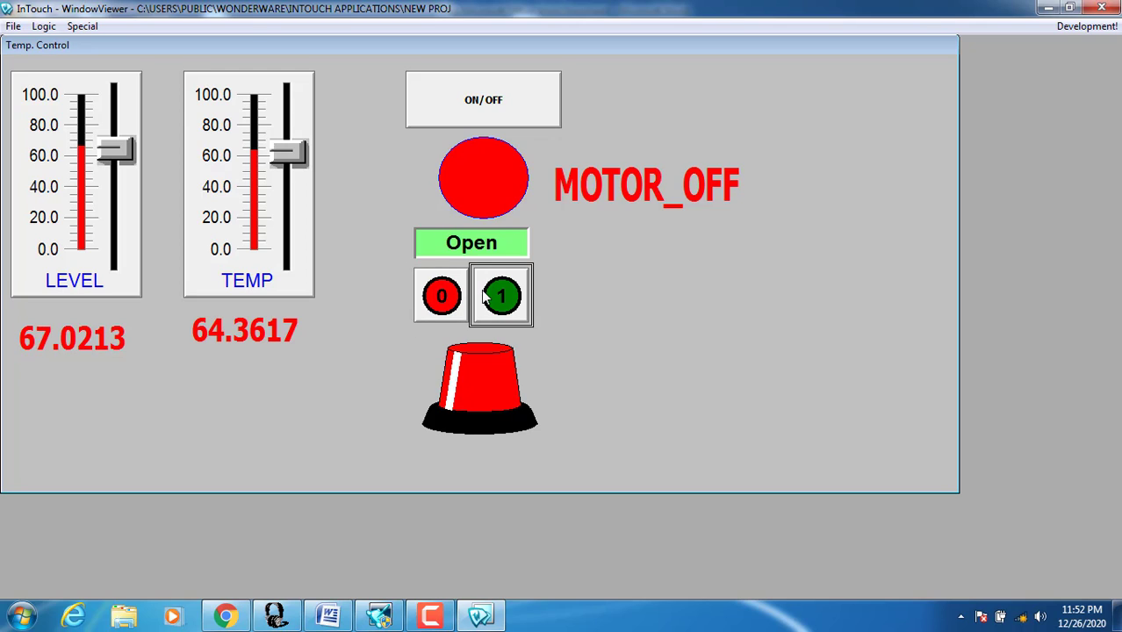
click(488, 298)
click(443, 297)
click(495, 298)
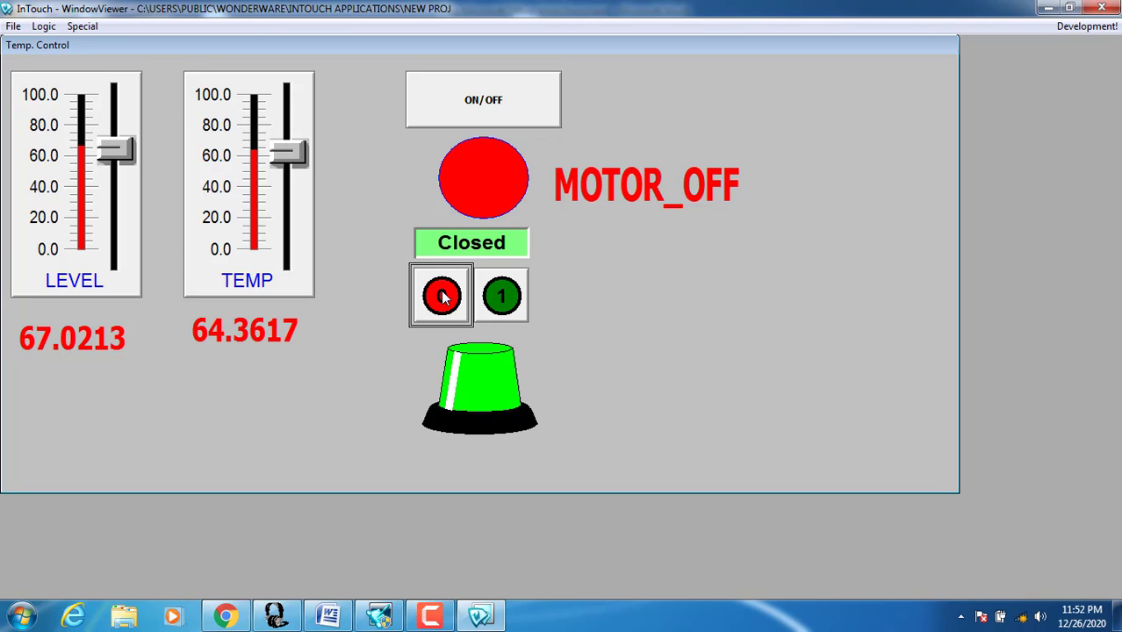
click(444, 297)
click(501, 297)
click(443, 297)
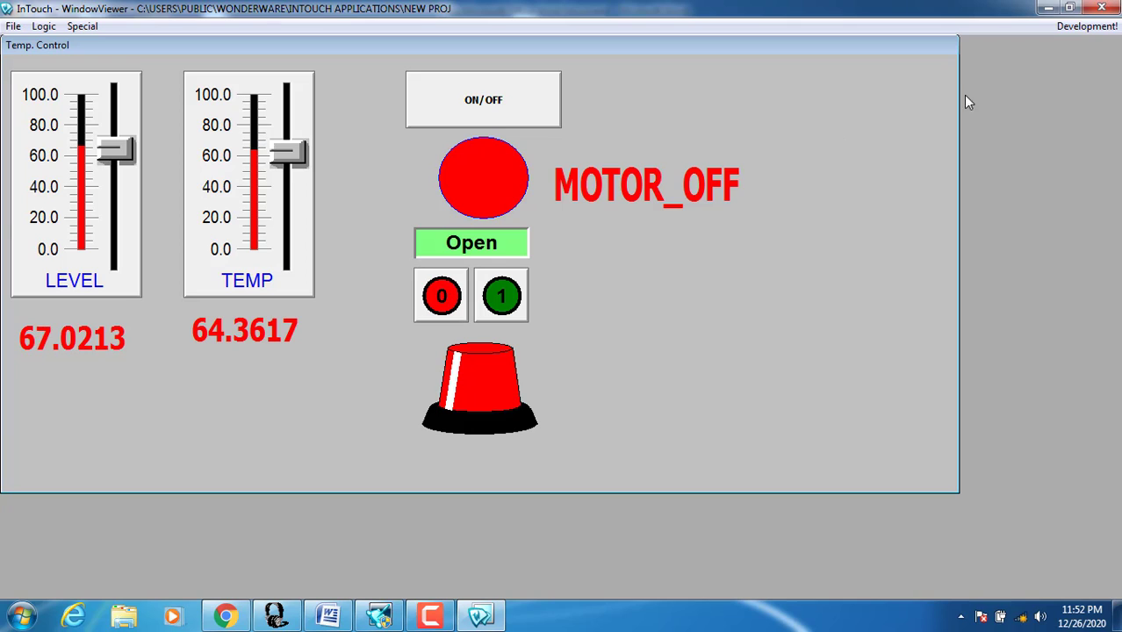
click(1079, 31)
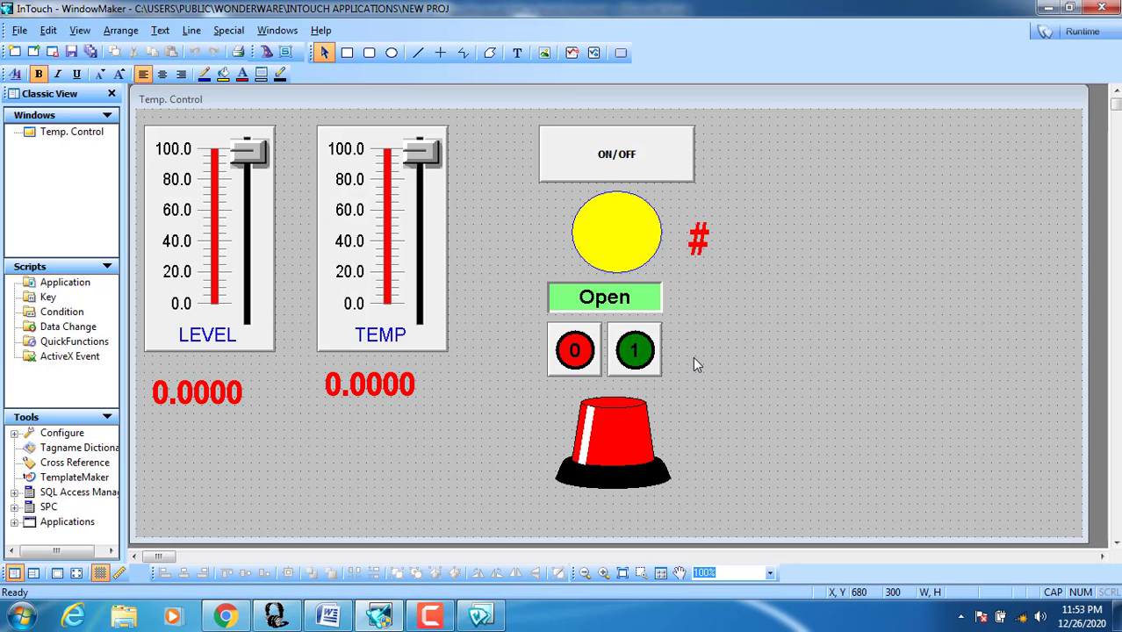
Step: Change the ON/OFF button's discrete value pushbutton action to Direct, keeping the button1 tag
click(608, 156)
double_click(608, 156)
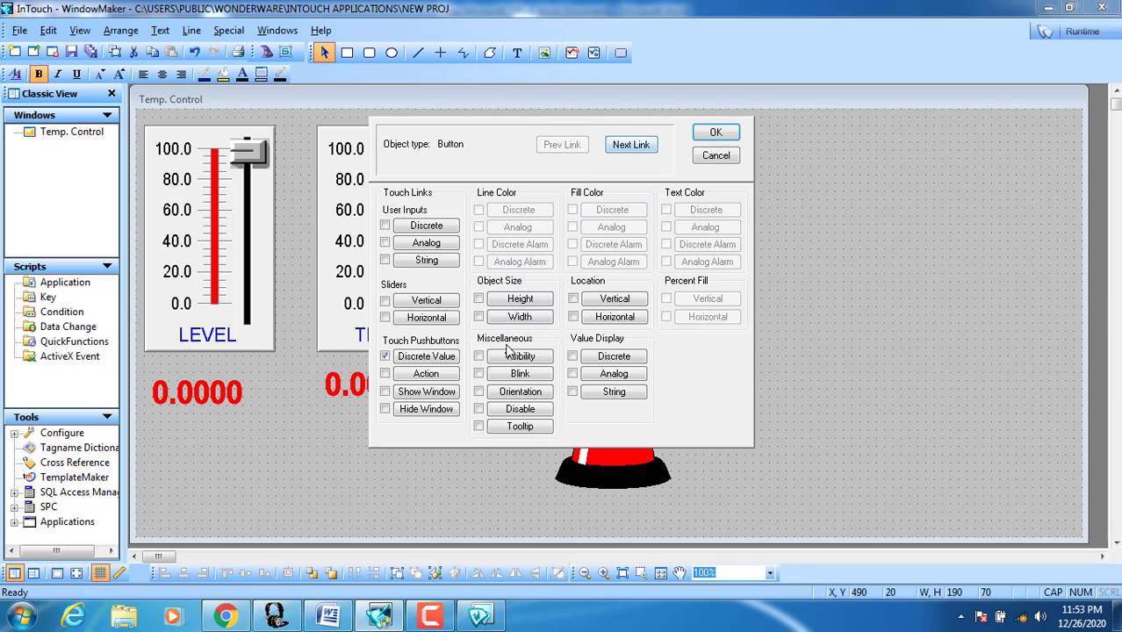
click(416, 356)
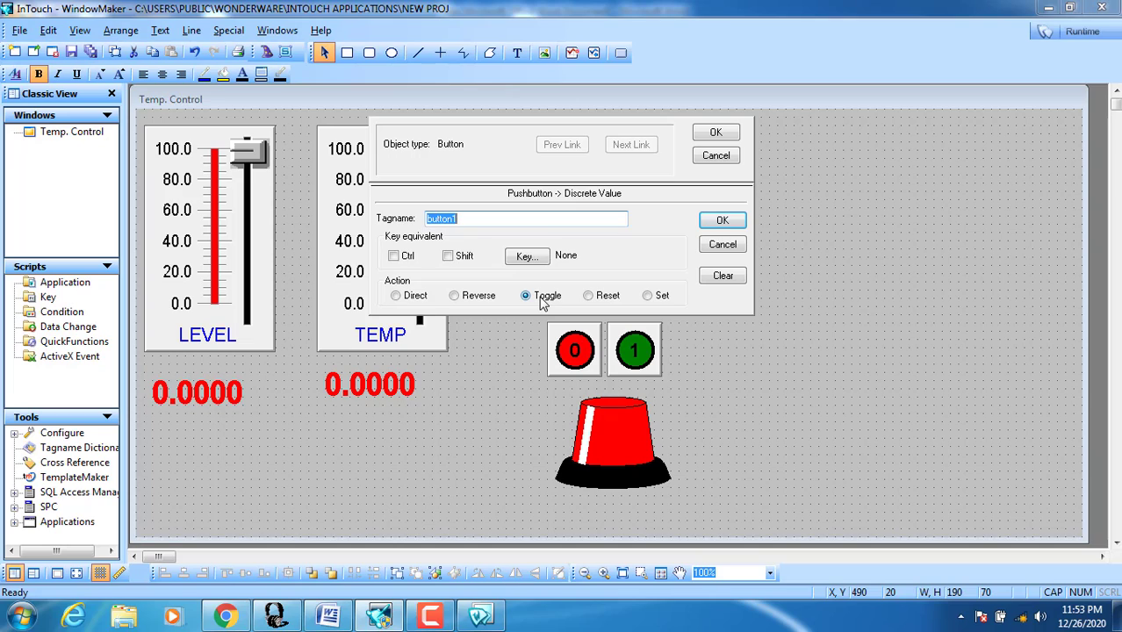
click(403, 298)
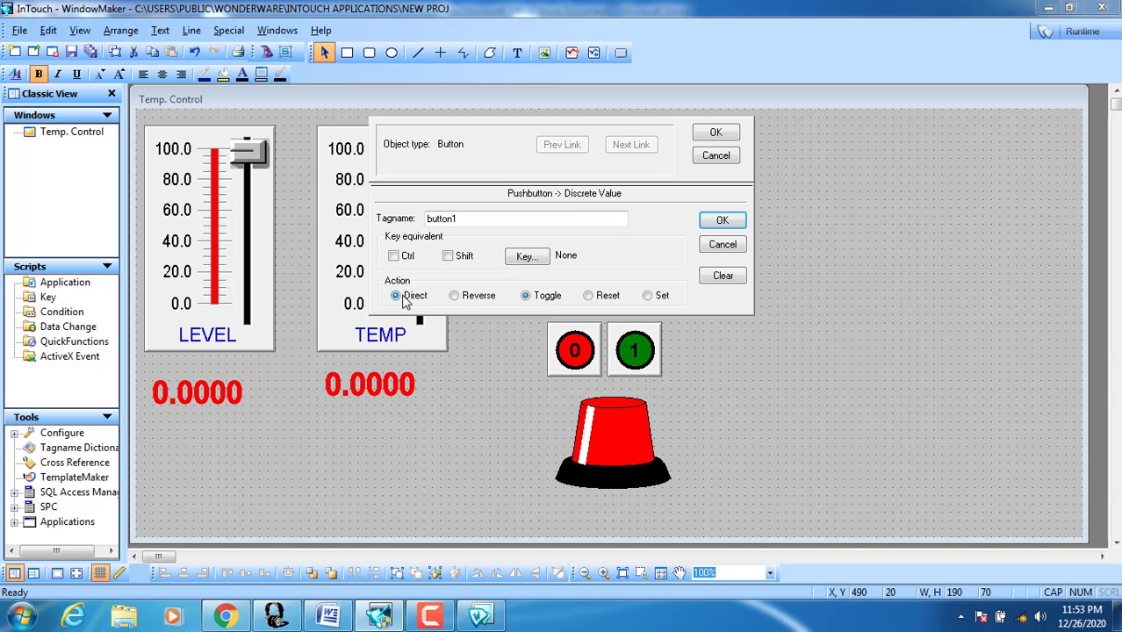
click(716, 132)
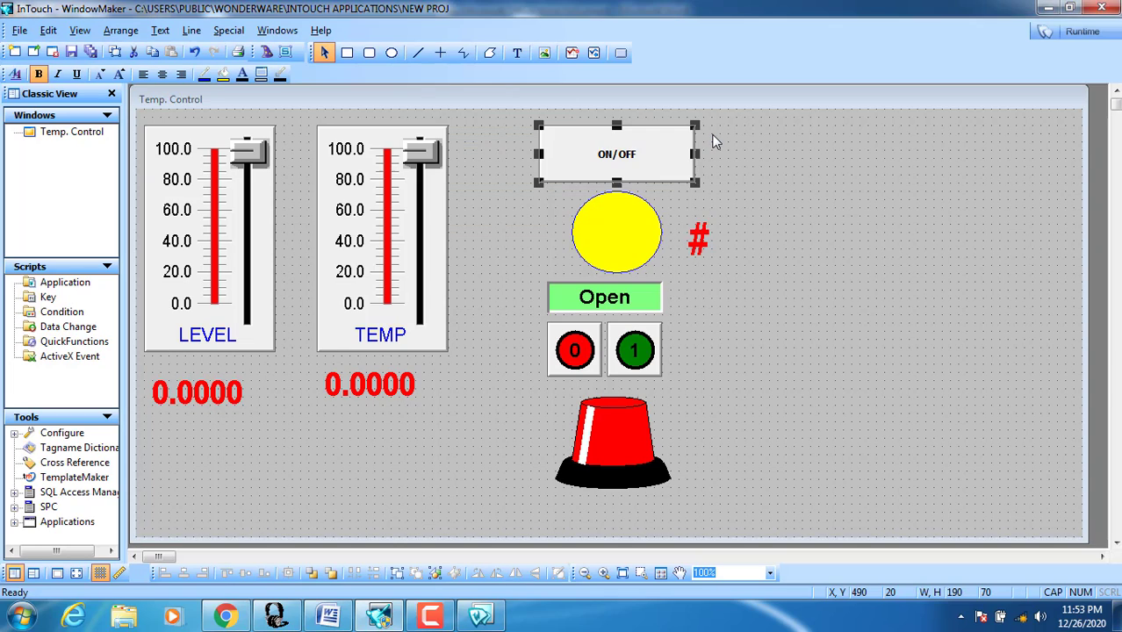
Step: In runtime, operate the ON/OFF button repeatedly to test the Direct action on the lamp and motor text, and return to development
click(1093, 33)
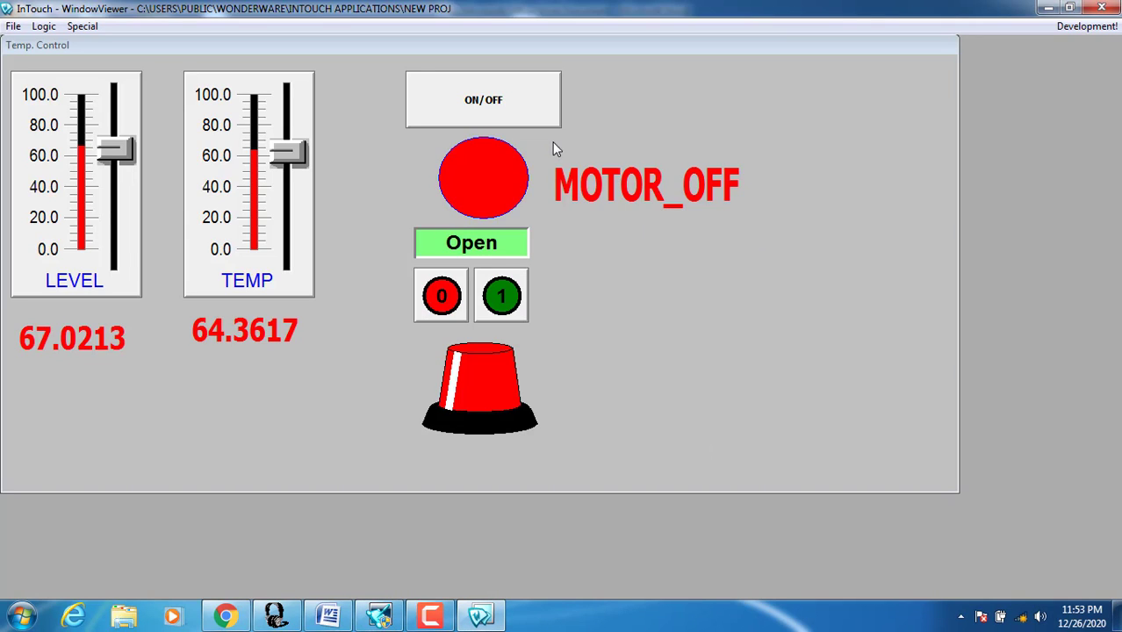
click(525, 111)
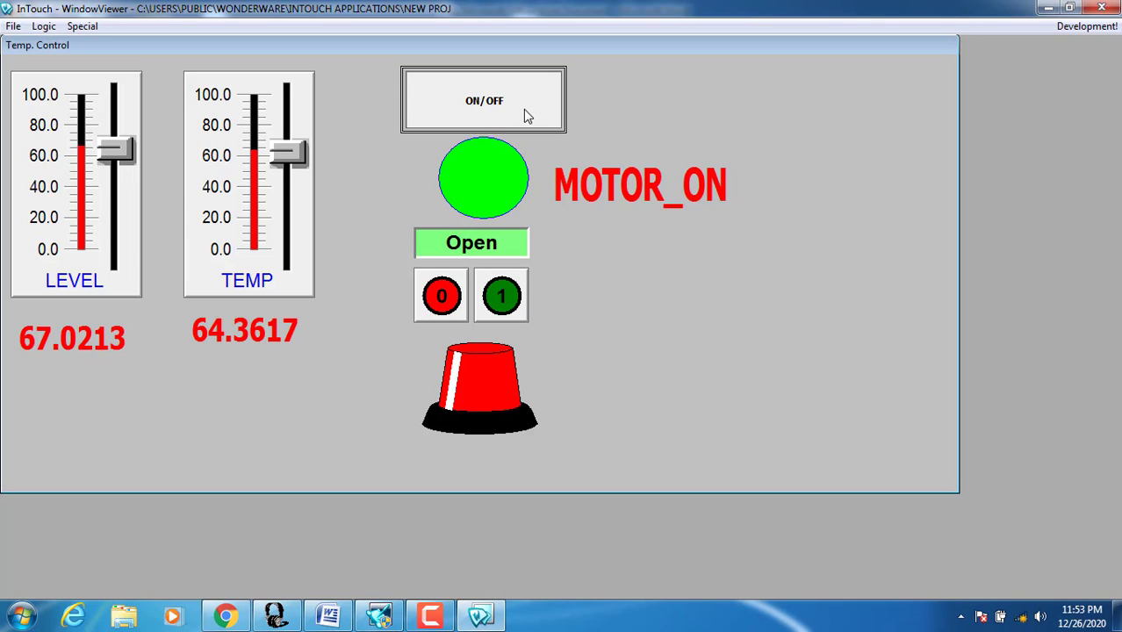
click(525, 115)
click(516, 110)
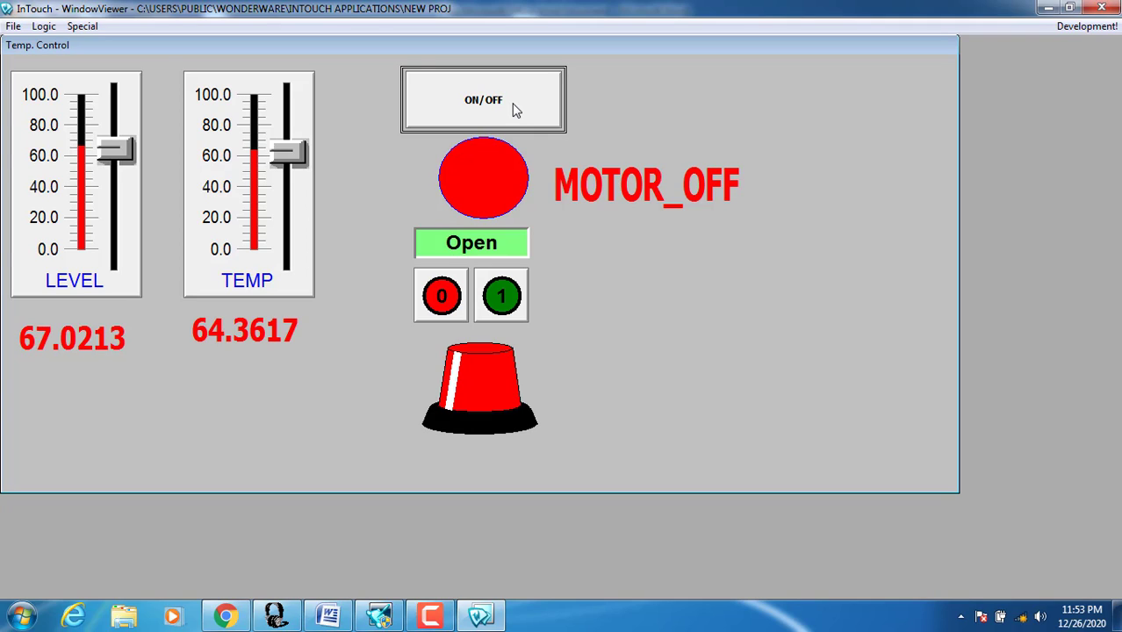
click(515, 110)
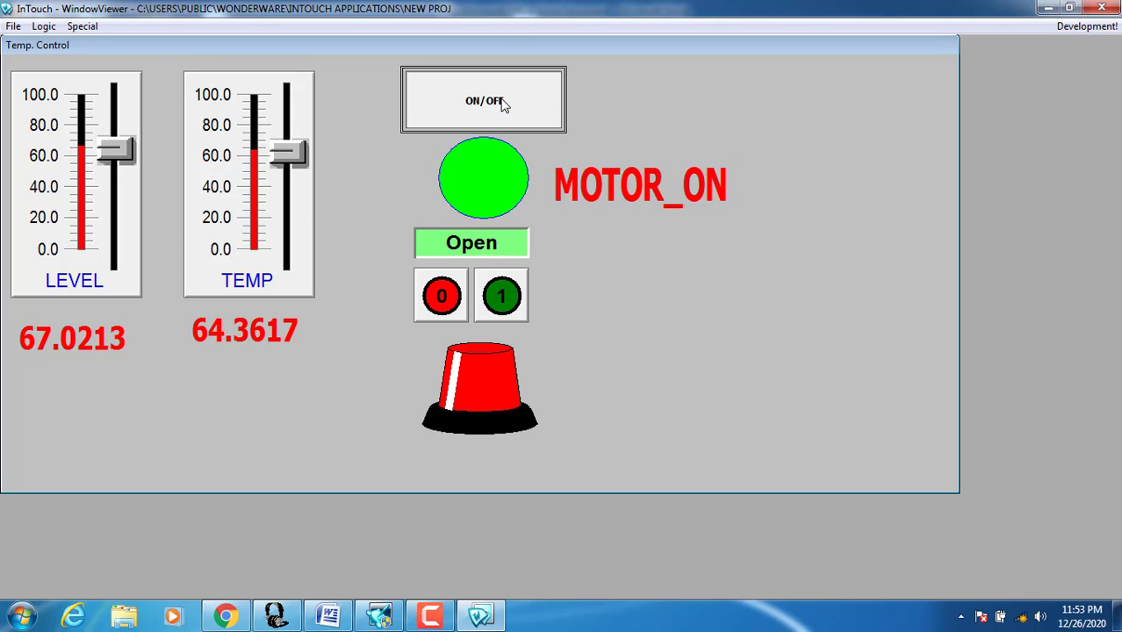
click(503, 105)
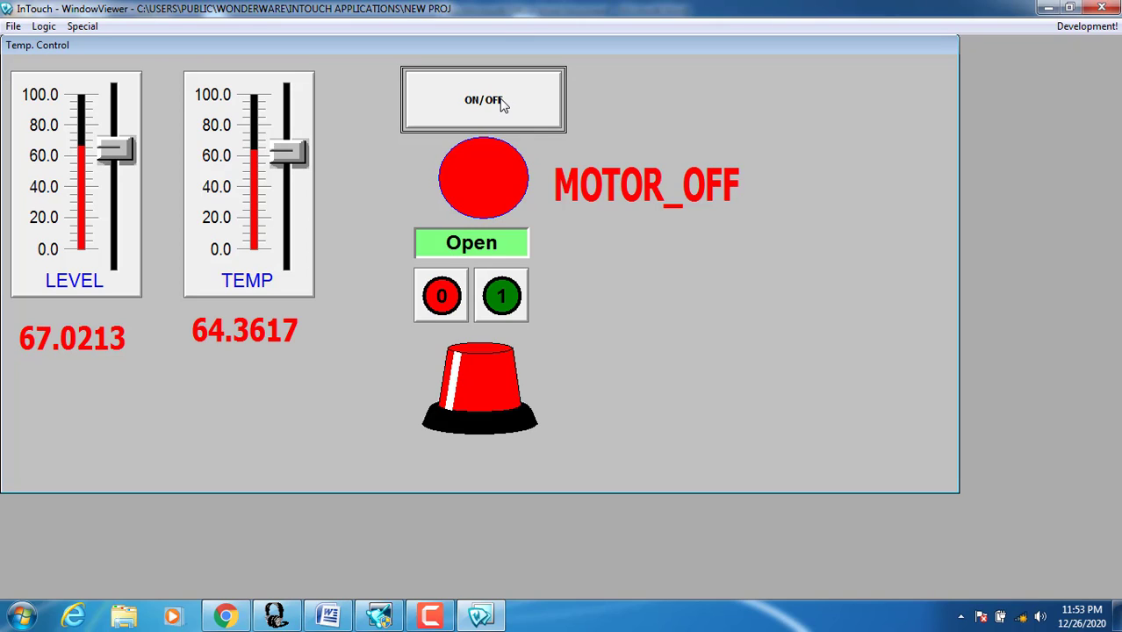
click(504, 105)
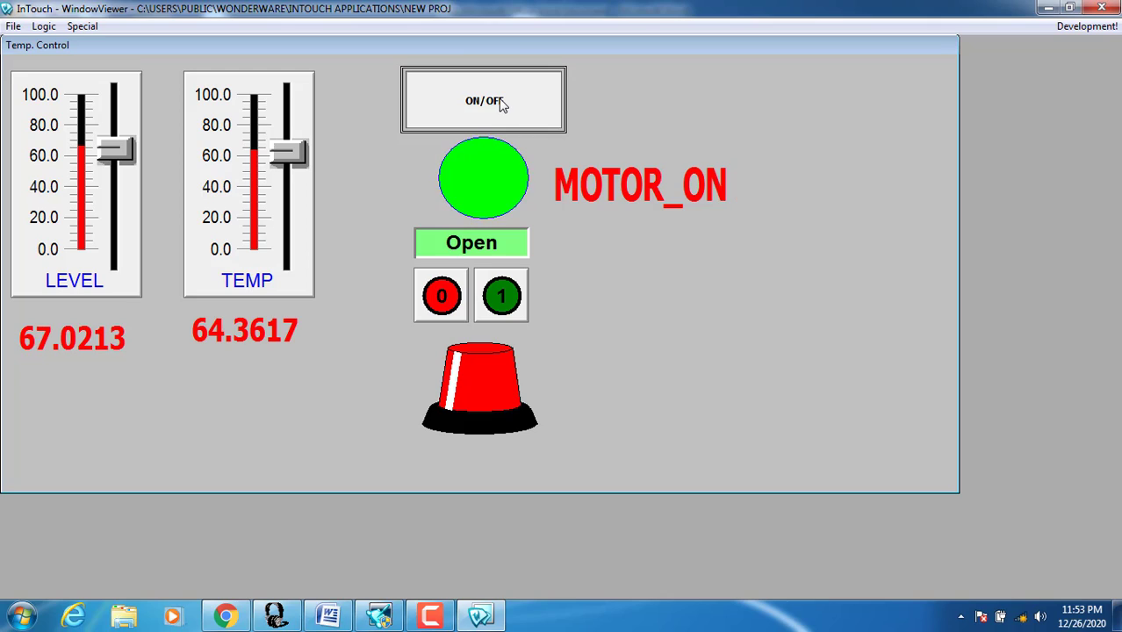
click(500, 105)
click(499, 105)
click(497, 103)
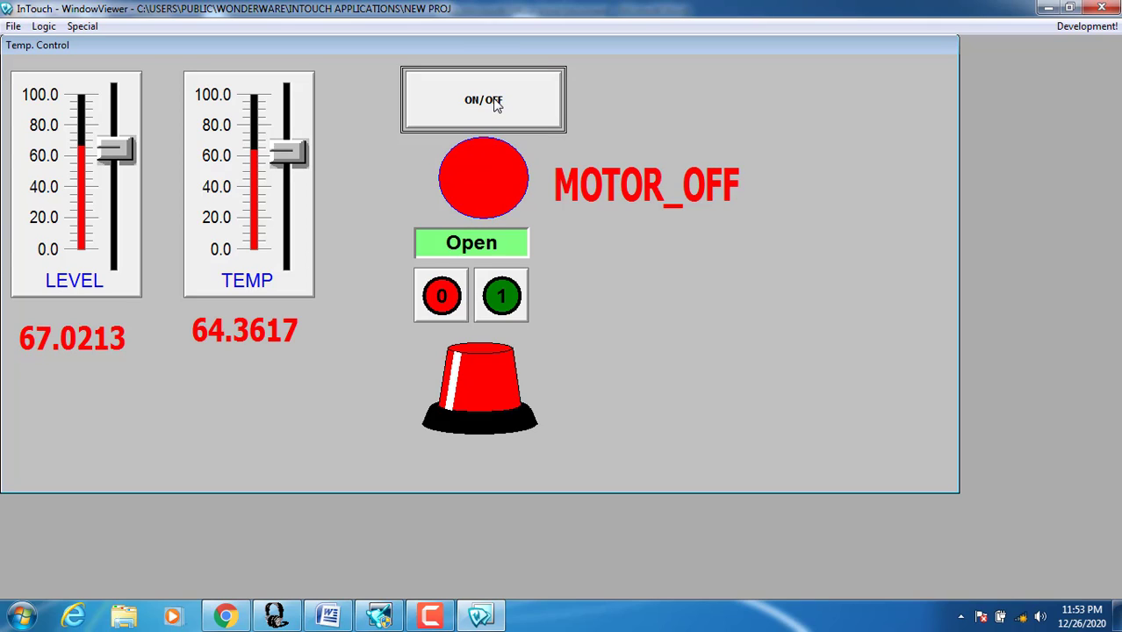
click(497, 105)
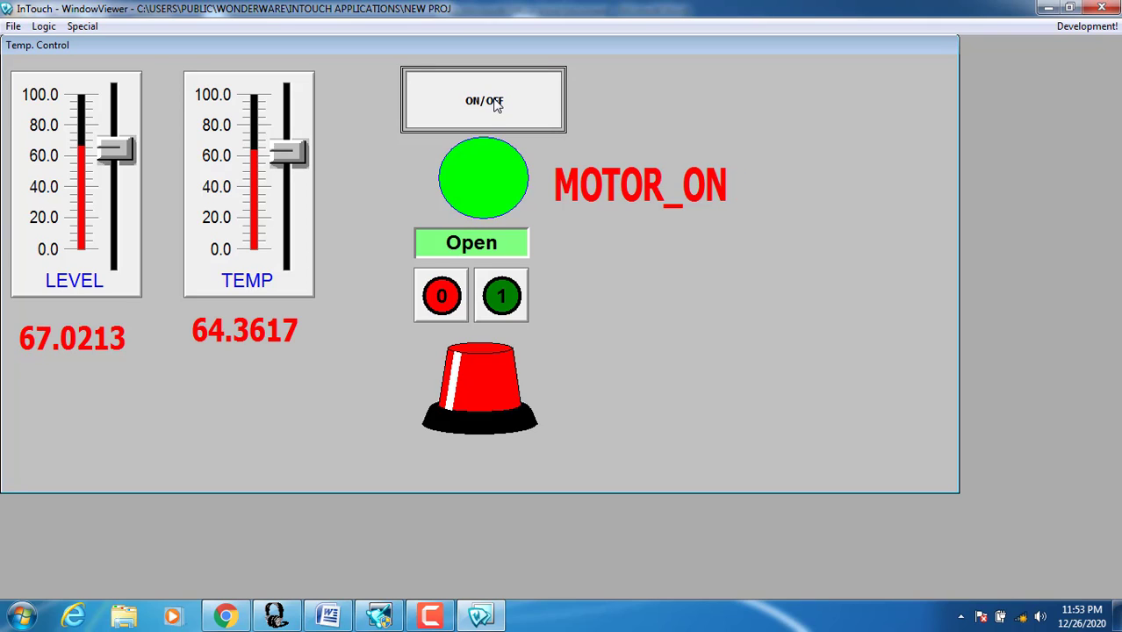
click(497, 104)
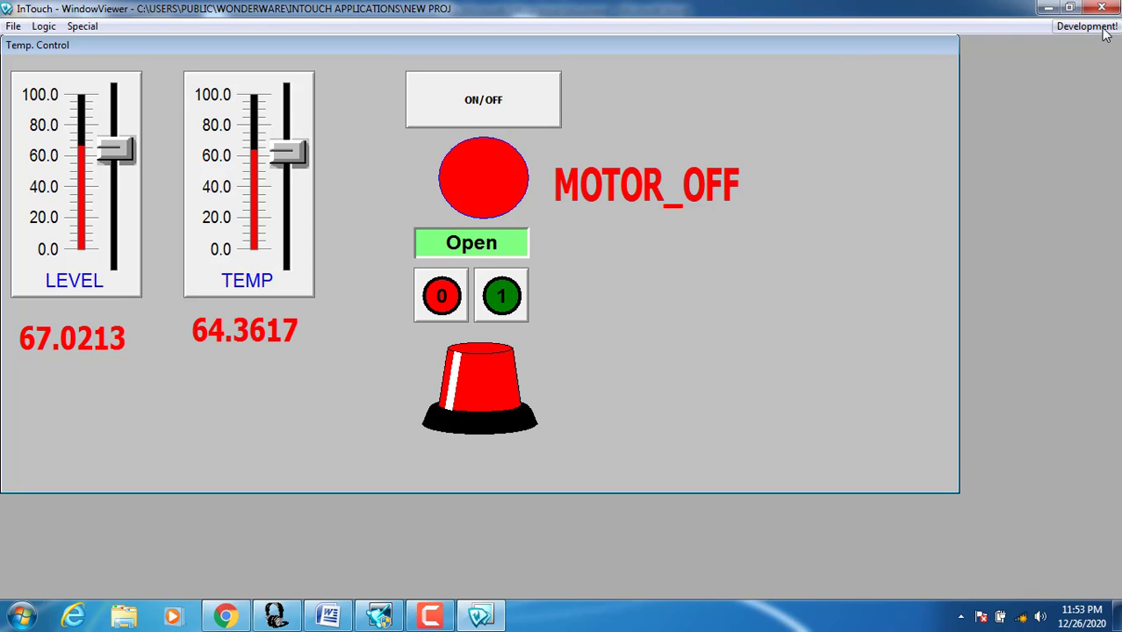
click(1047, 8)
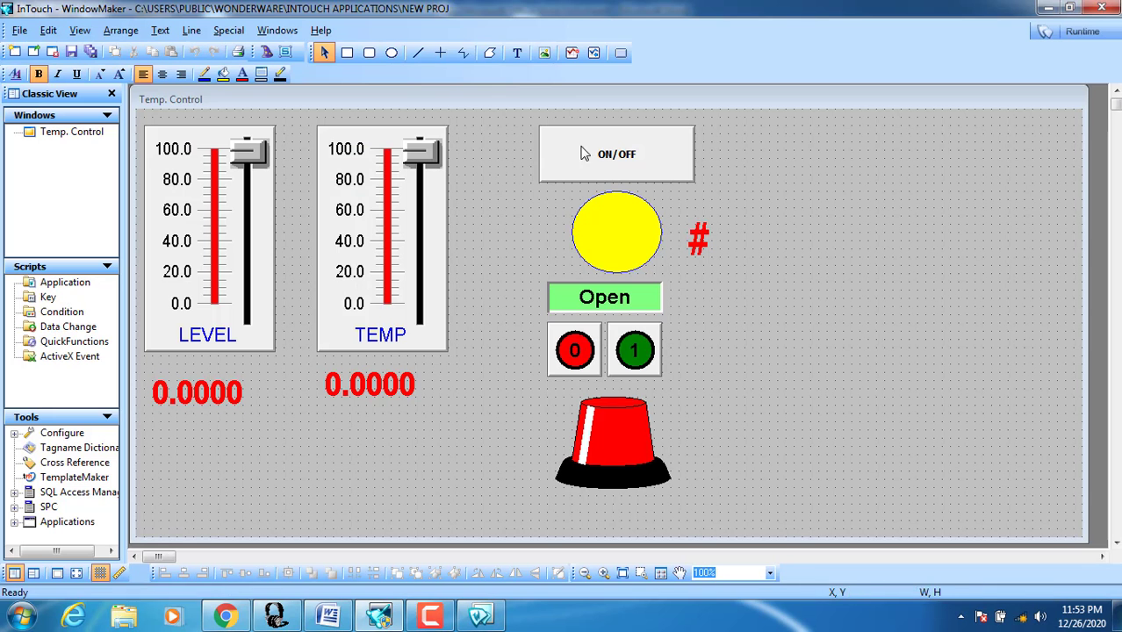
Step: Change the ON/OFF button's discrete value pushbutton action to Reverse
click(601, 140)
double_click(602, 140)
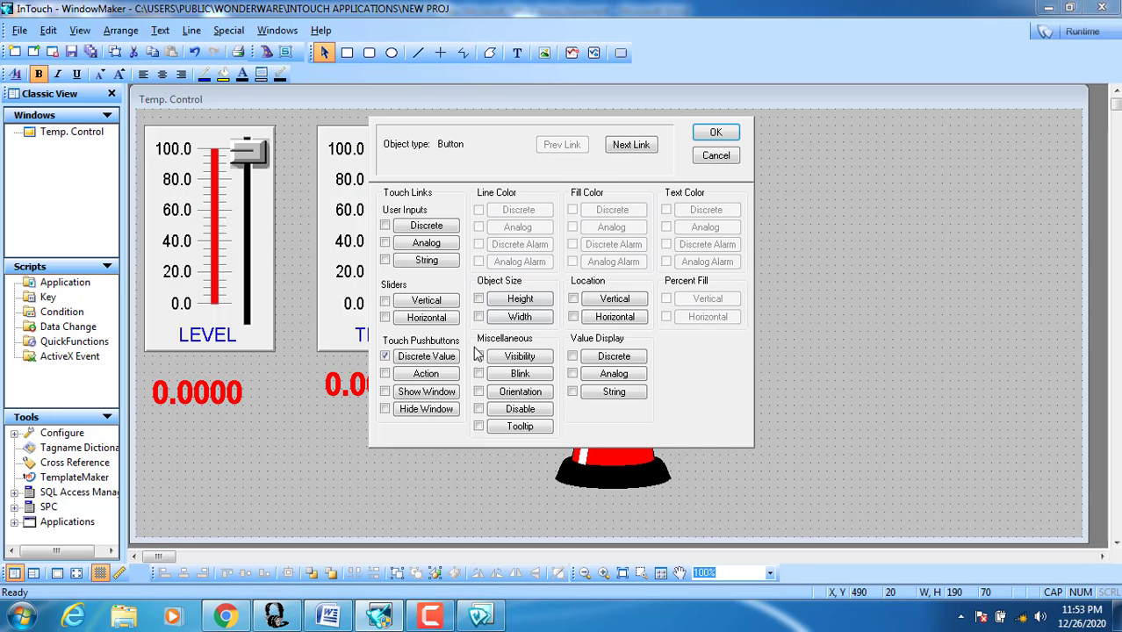
click(427, 356)
click(463, 295)
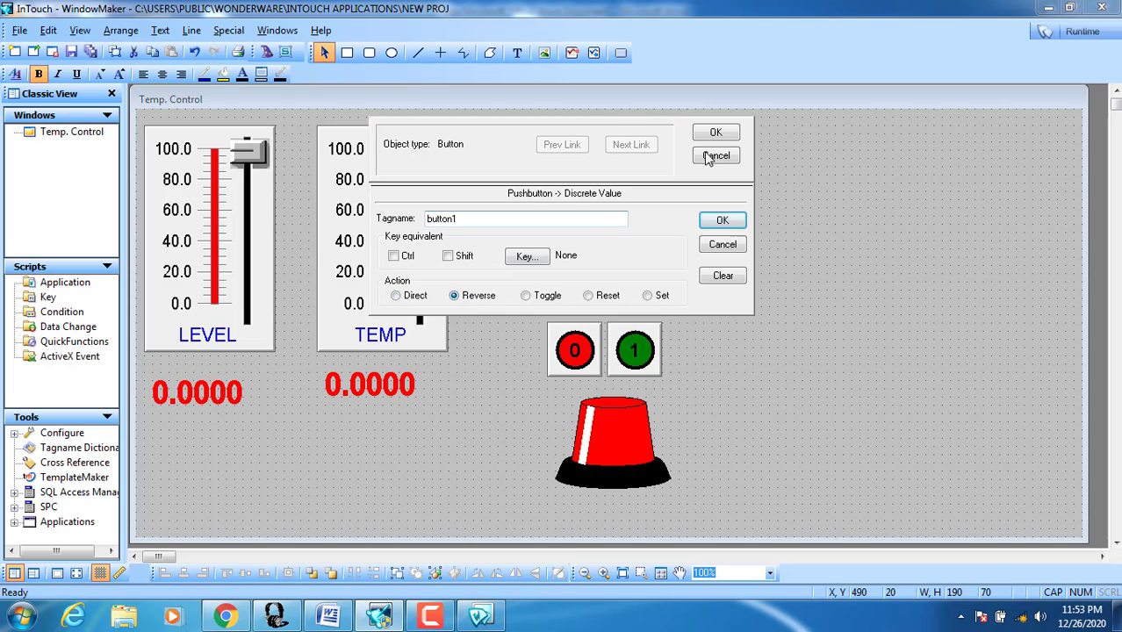
click(718, 132)
Step: In runtime, operate the ON/OFF button several times to test the Reverse action, and return to development
click(1073, 32)
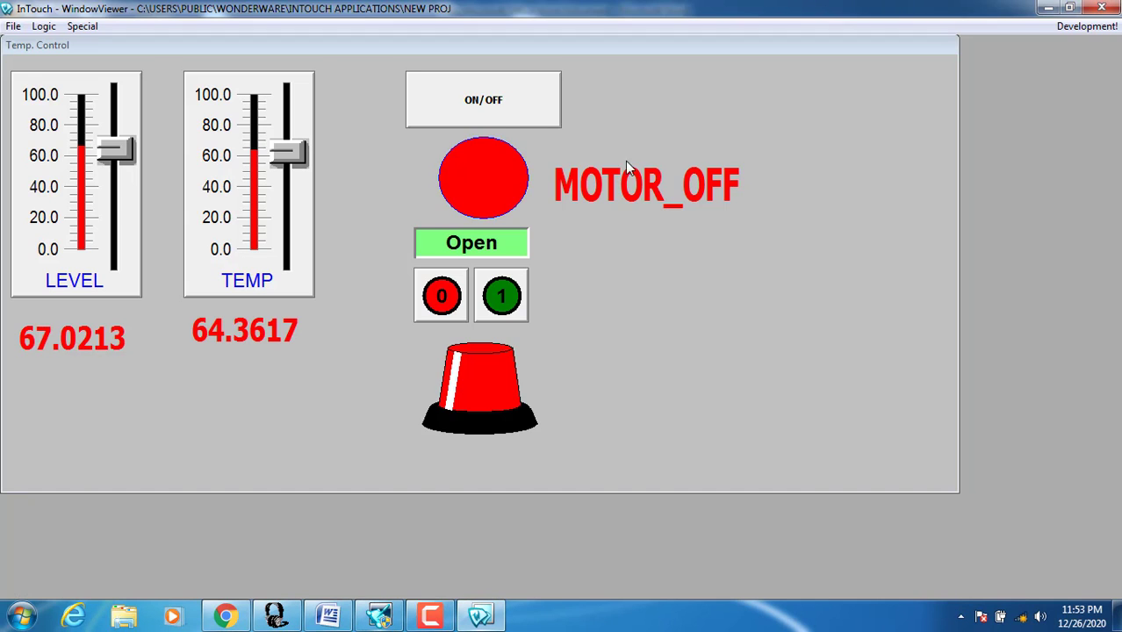
click(489, 122)
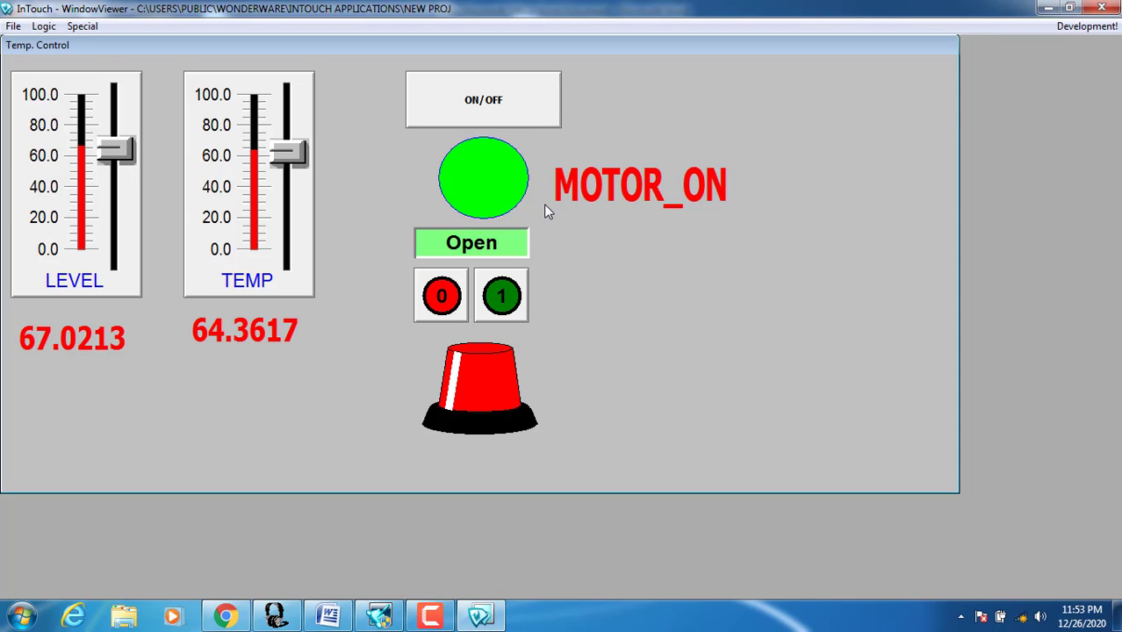
click(516, 106)
click(516, 105)
click(479, 106)
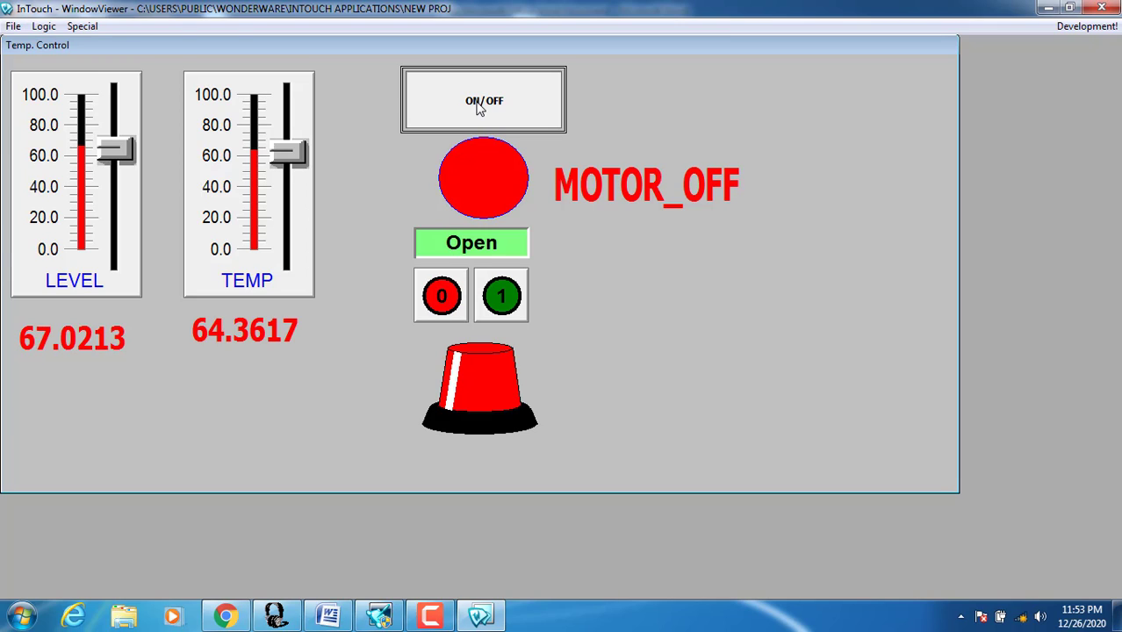
click(479, 106)
click(479, 106)
click(479, 105)
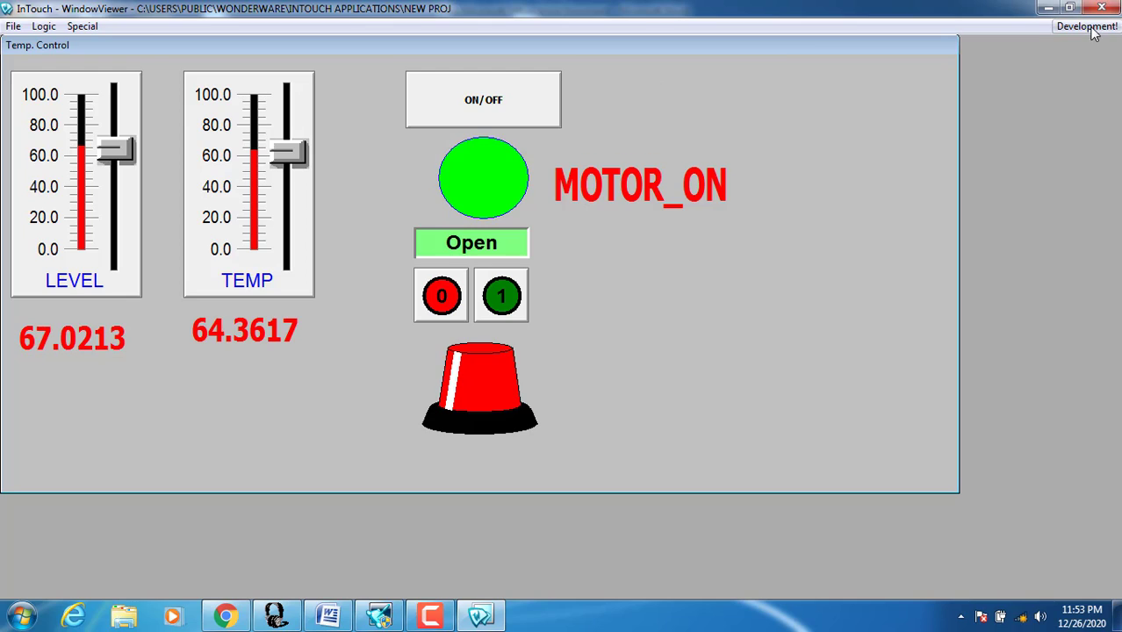
click(1048, 7)
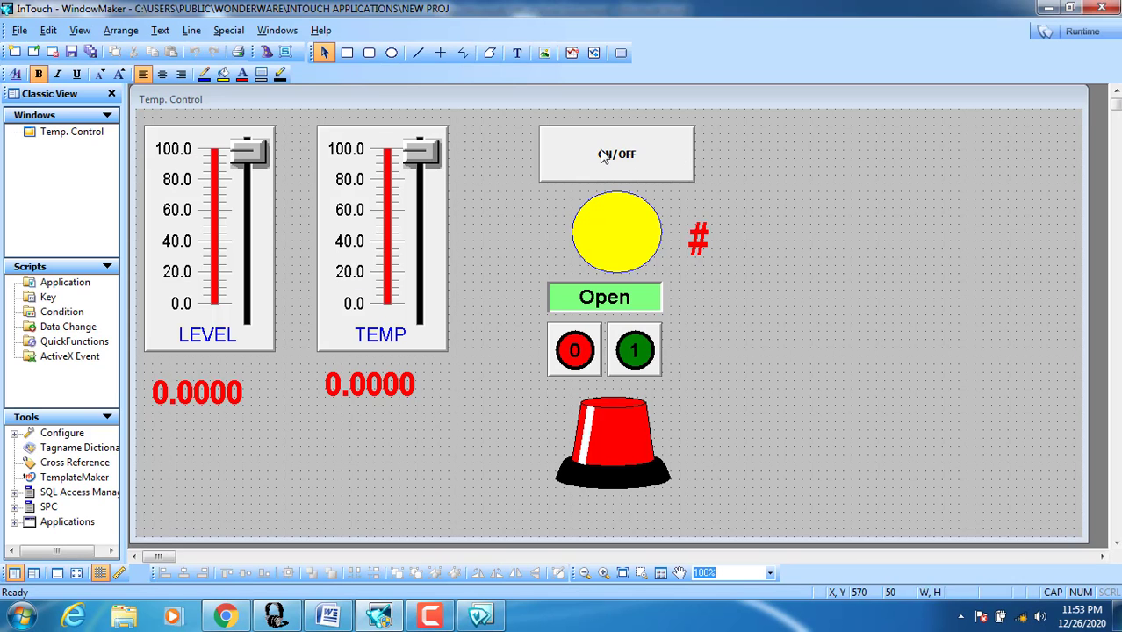
Step: Change the ON/OFF button's discrete value pushbutton action to Set for the button1 tag
double_click(615, 151)
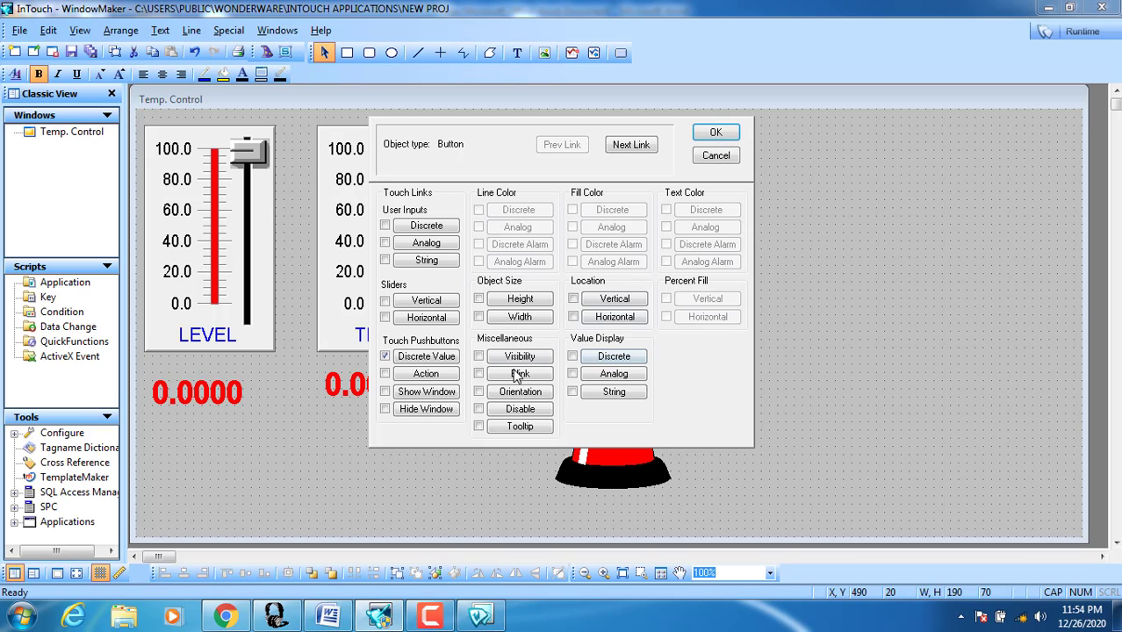
click(451, 363)
click(528, 299)
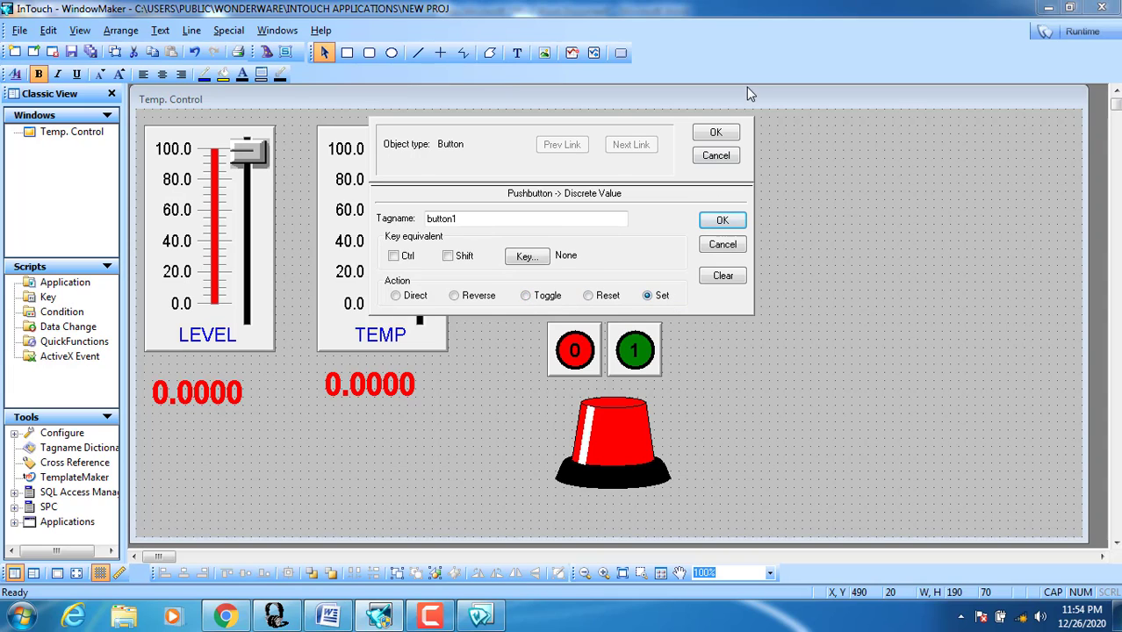
click(716, 133)
Step: Duplicate the ON/OFF button and place the copy to the right of the original, aligned in the same row
right_click(586, 166)
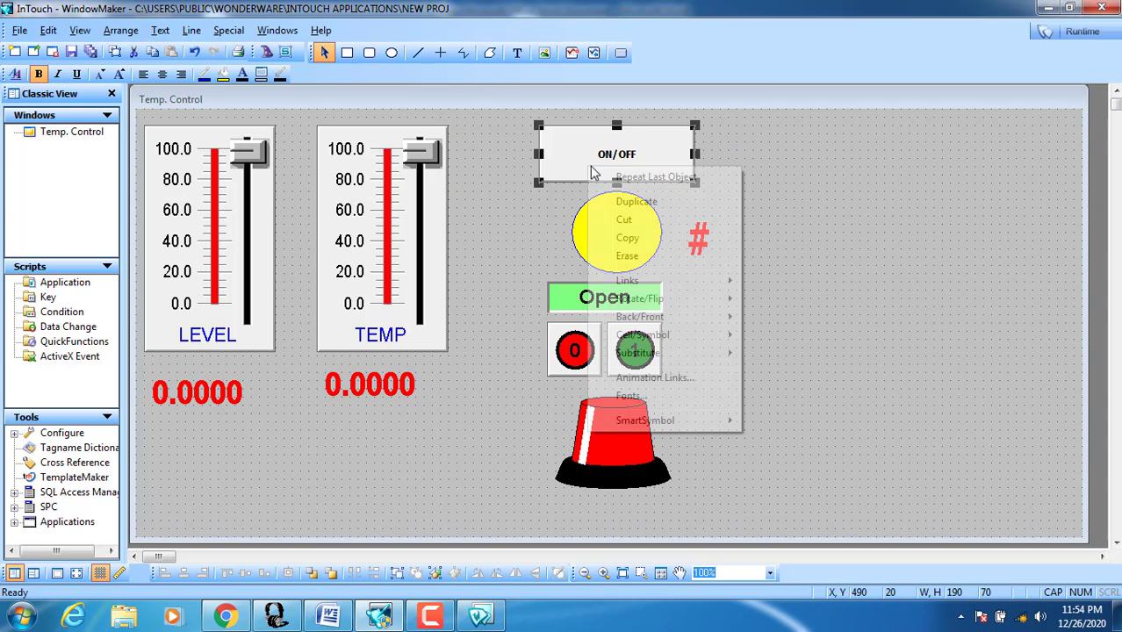
click(626, 202)
drag(626, 179, 784, 161)
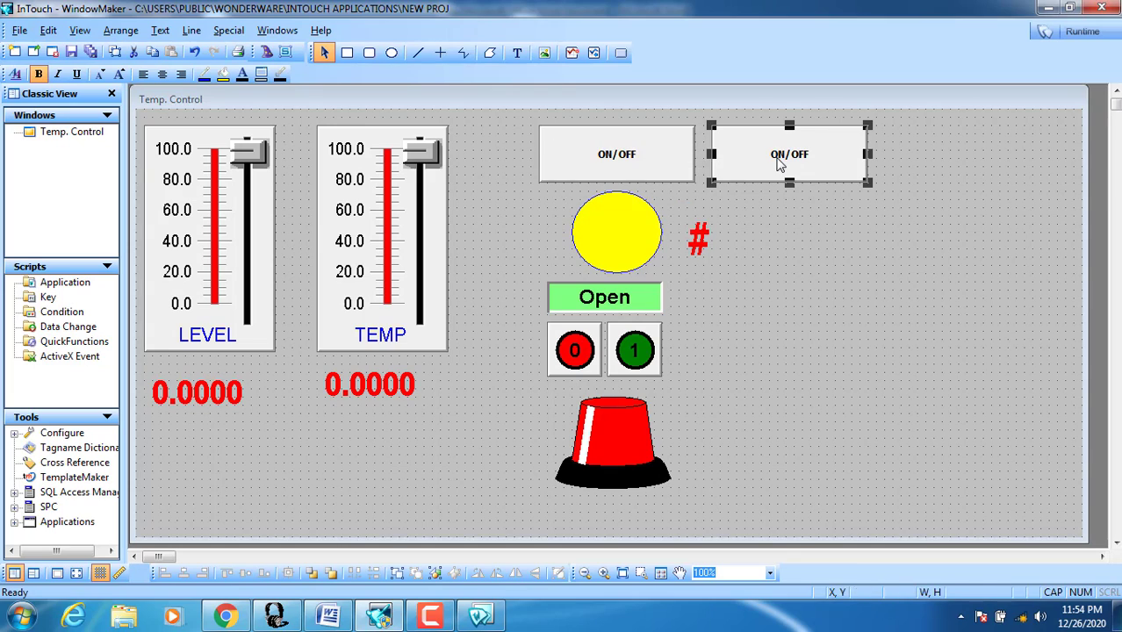
Step: Change the duplicated ON/OFF button's discrete value pushbutton action to Reset, keeping the button1 tag
double_click(783, 163)
click(445, 356)
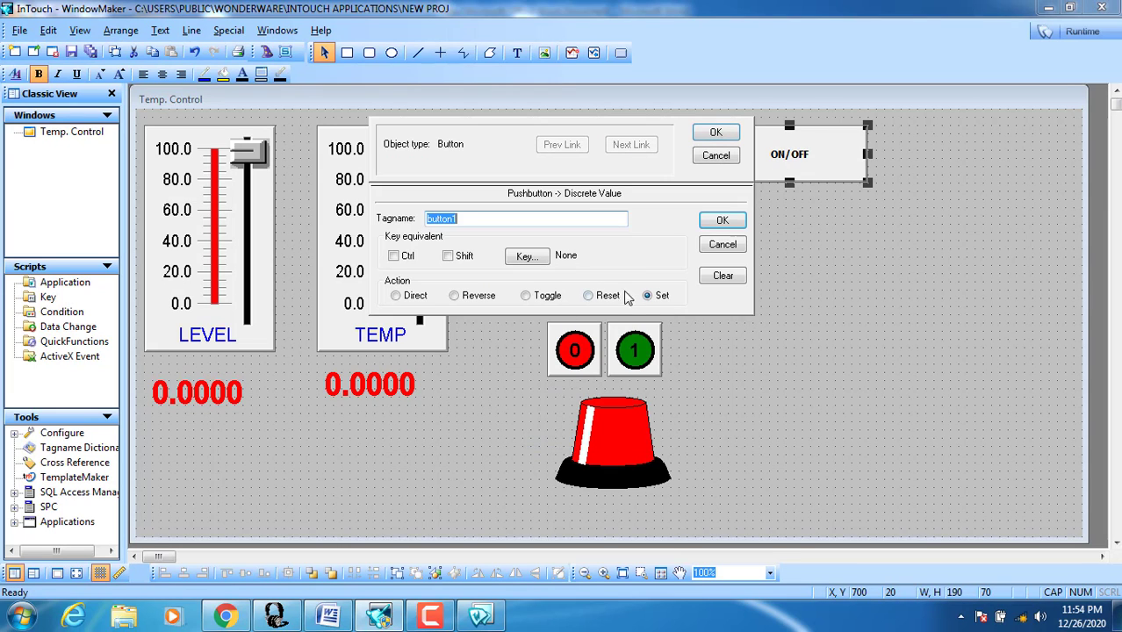
click(605, 303)
key(Return)
click(716, 132)
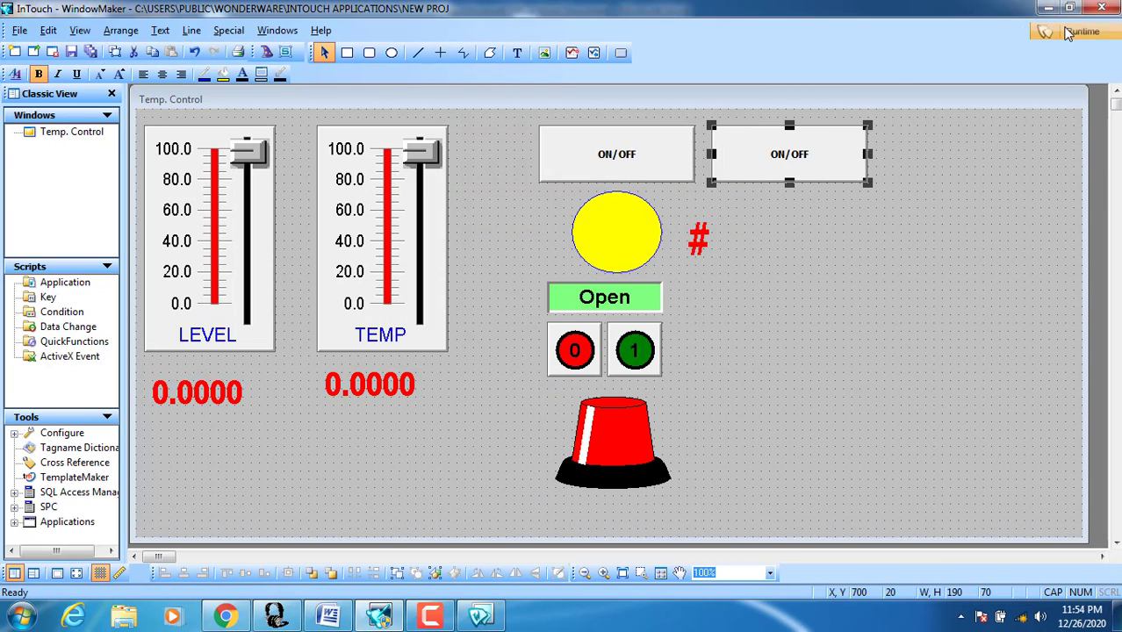
Step: In runtime, operate the original Set button and the duplicated Reset button to test the lamp and motor status text
click(492, 103)
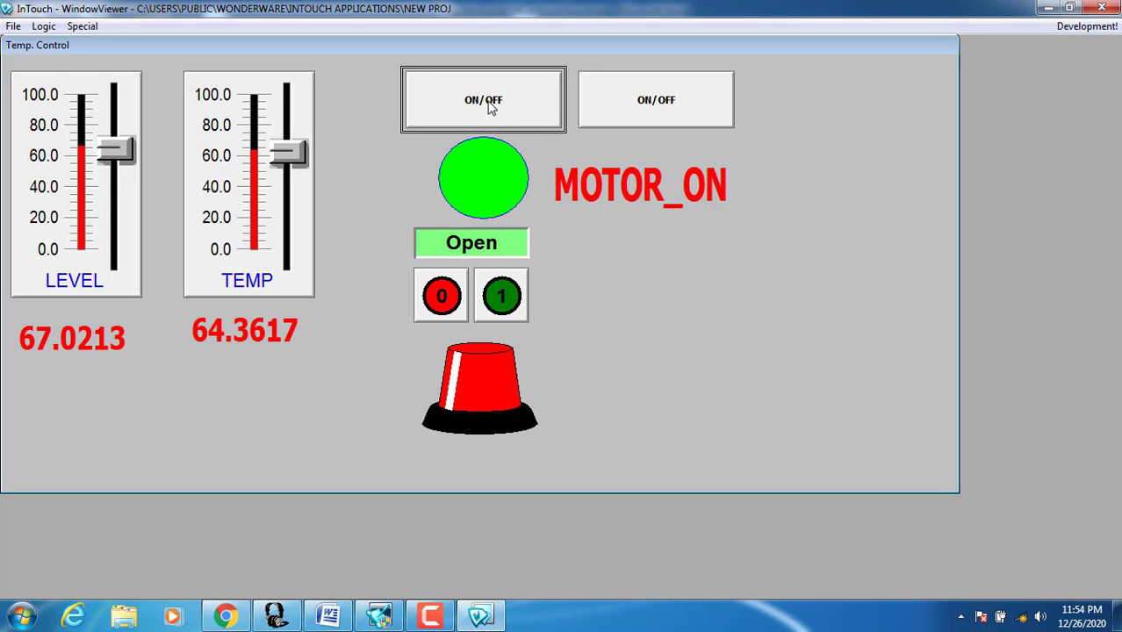
click(718, 118)
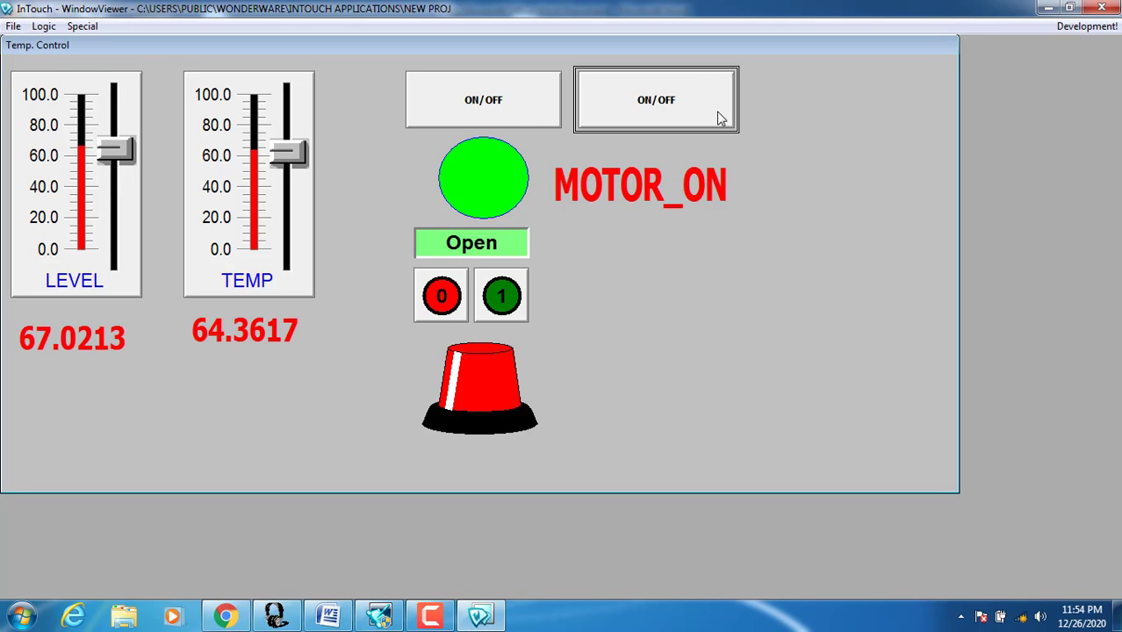
click(703, 91)
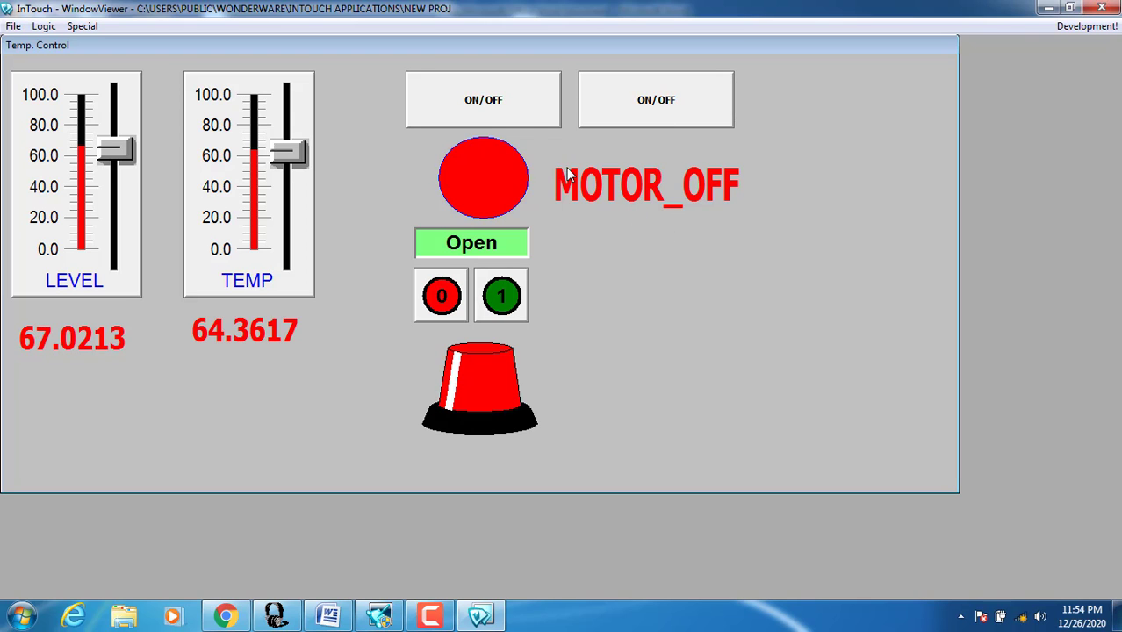
Step: In development mode, relabel the original ON/OFF button ON and its duplicate OFF
click(514, 104)
click(1089, 27)
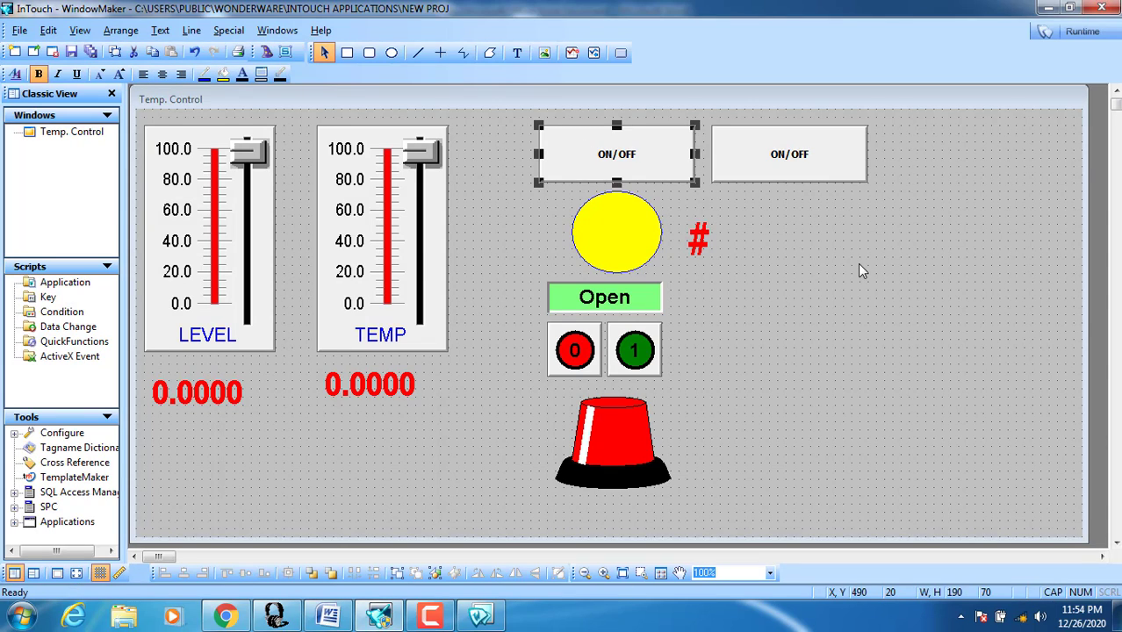
key(ctrl+l)
text(O)
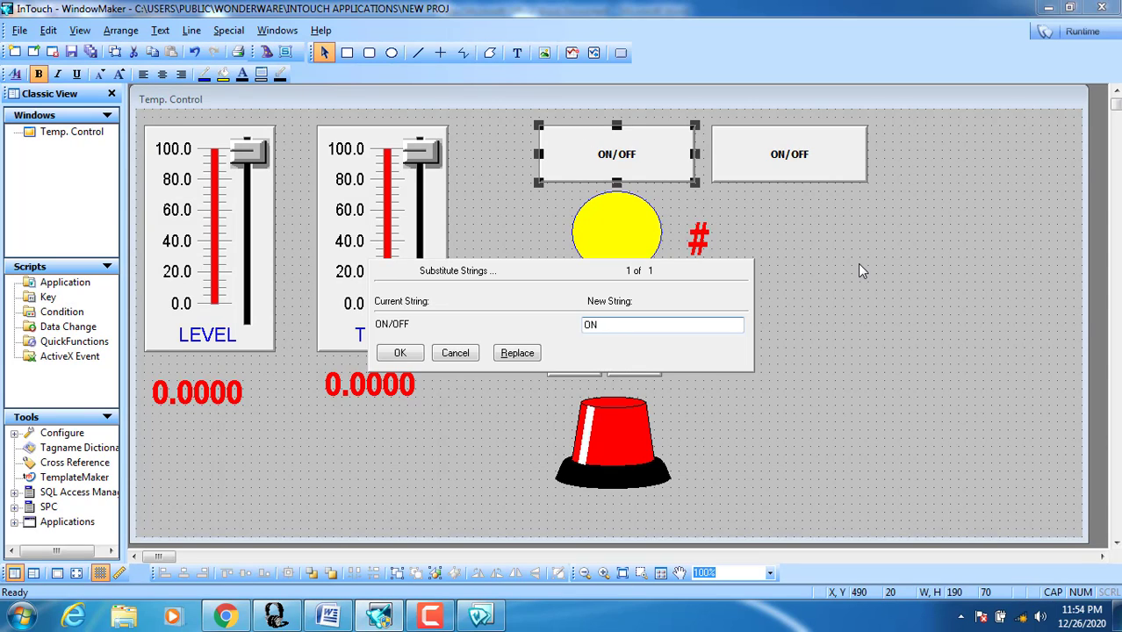
text(N)
key(Return)
click(822, 160)
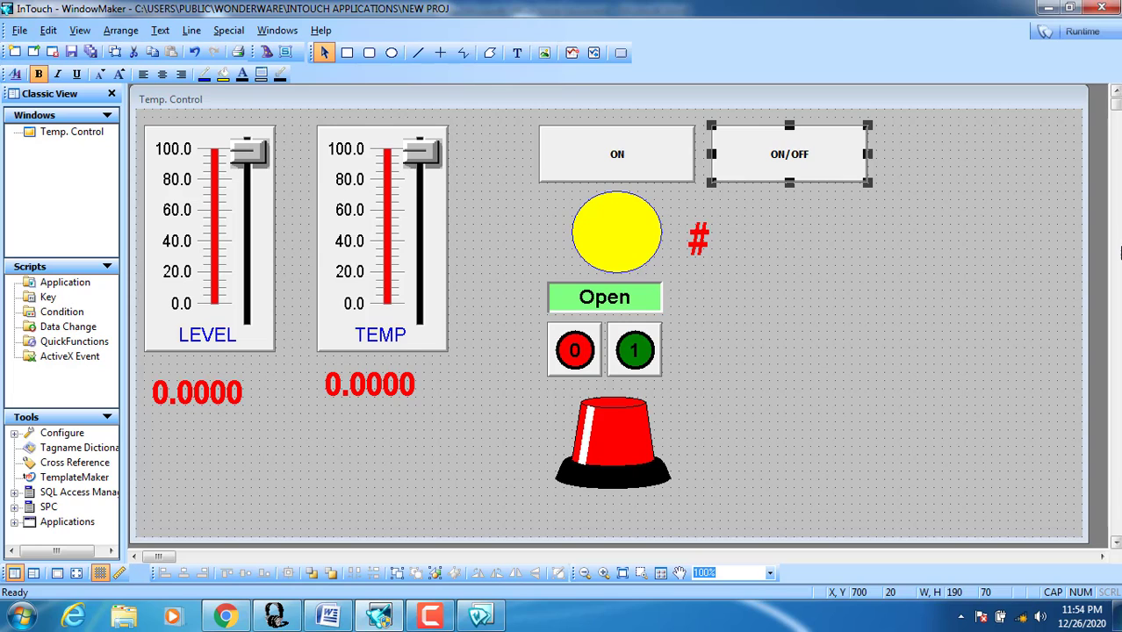
key(ctrl+l)
text(OFF)
key(Return)
Step: In runtime, operate the ON and OFF buttons alternately to test the lamp and motor status text
click(506, 109)
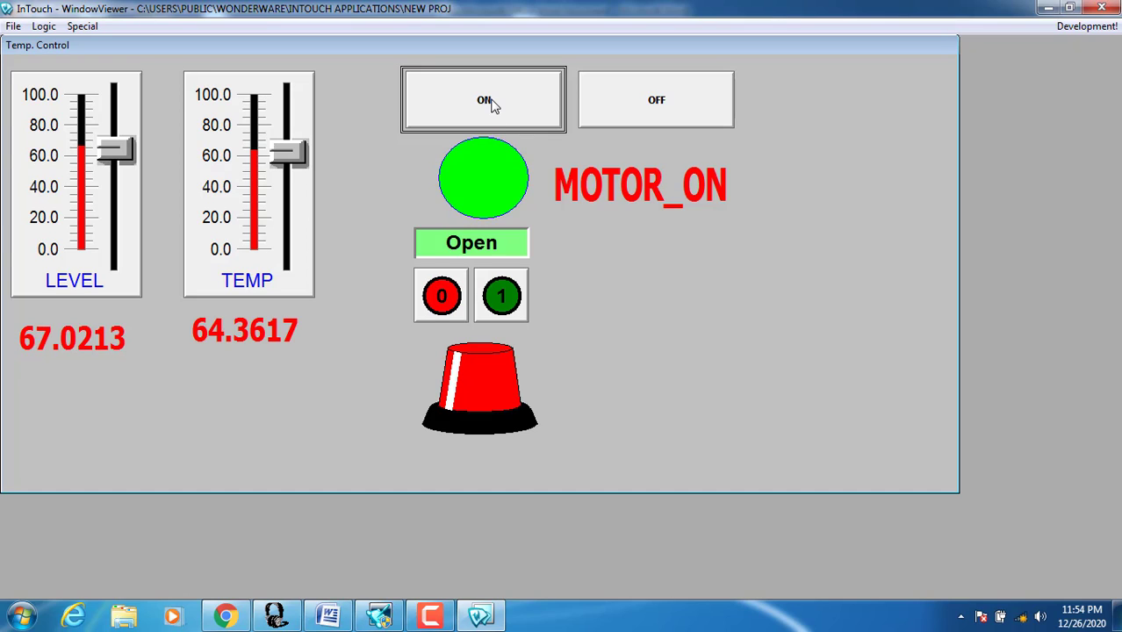
click(672, 103)
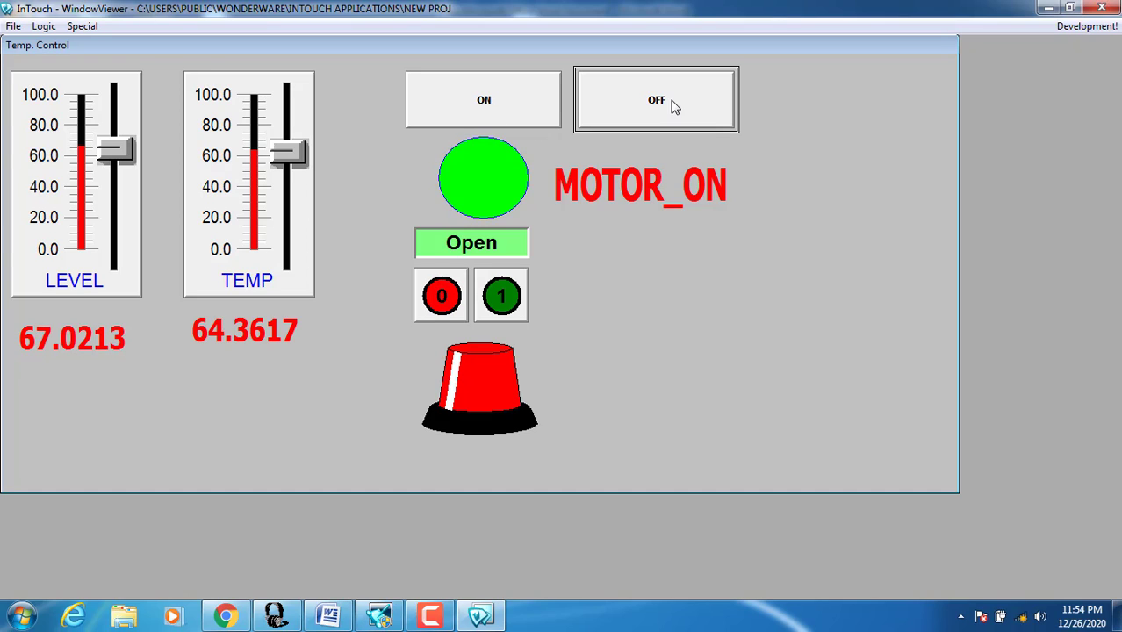
click(534, 107)
click(655, 95)
click(525, 95)
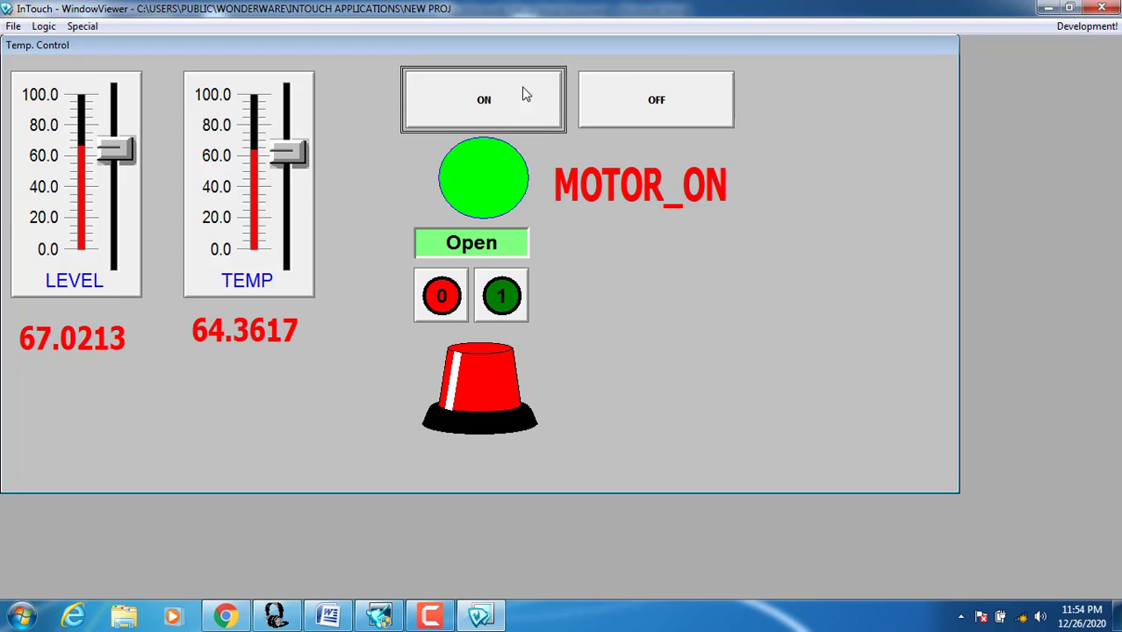
click(635, 89)
Step: In development mode, move the beacon, Open display and 0/1 buttons right of the lamp, and shift the TEMP slider and its value right
click(1069, 26)
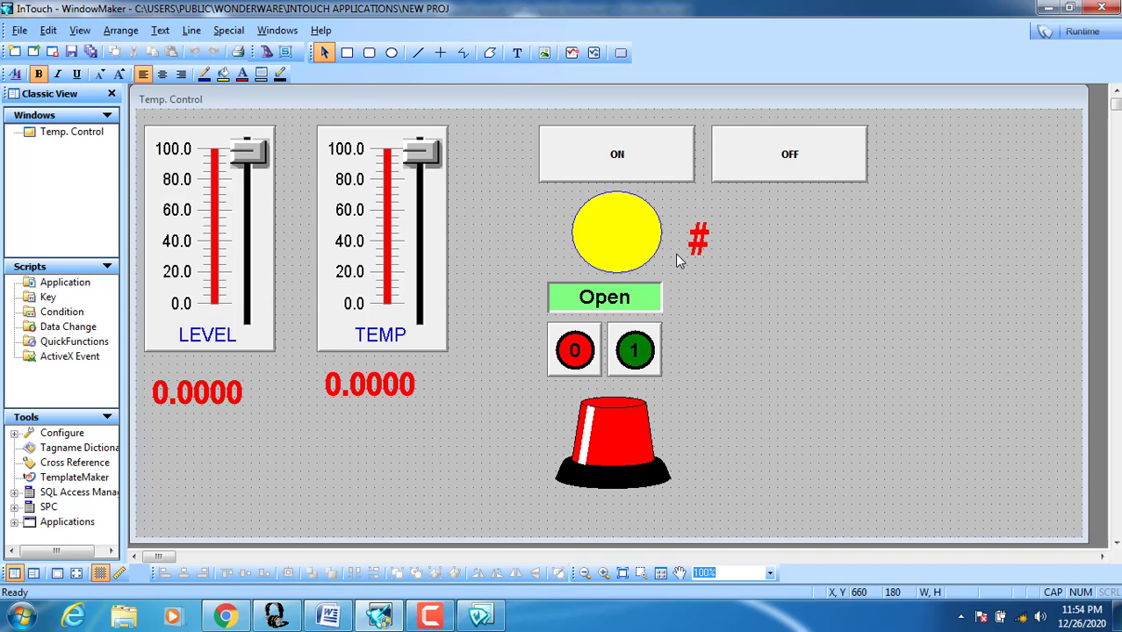
mouse_move(726, 517)
mouse_down()
mouse_move(603, 470)
mouse_move(486, 251)
mouse_up()
drag(549, 351, 911, 295)
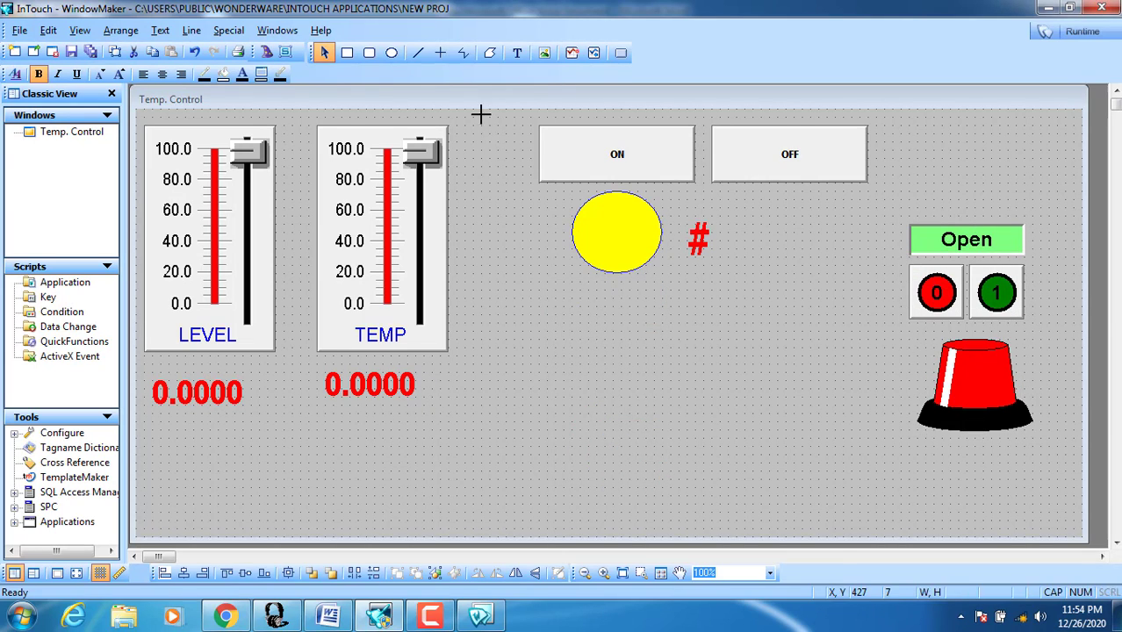
drag(482, 110, 260, 449)
drag(404, 279, 462, 270)
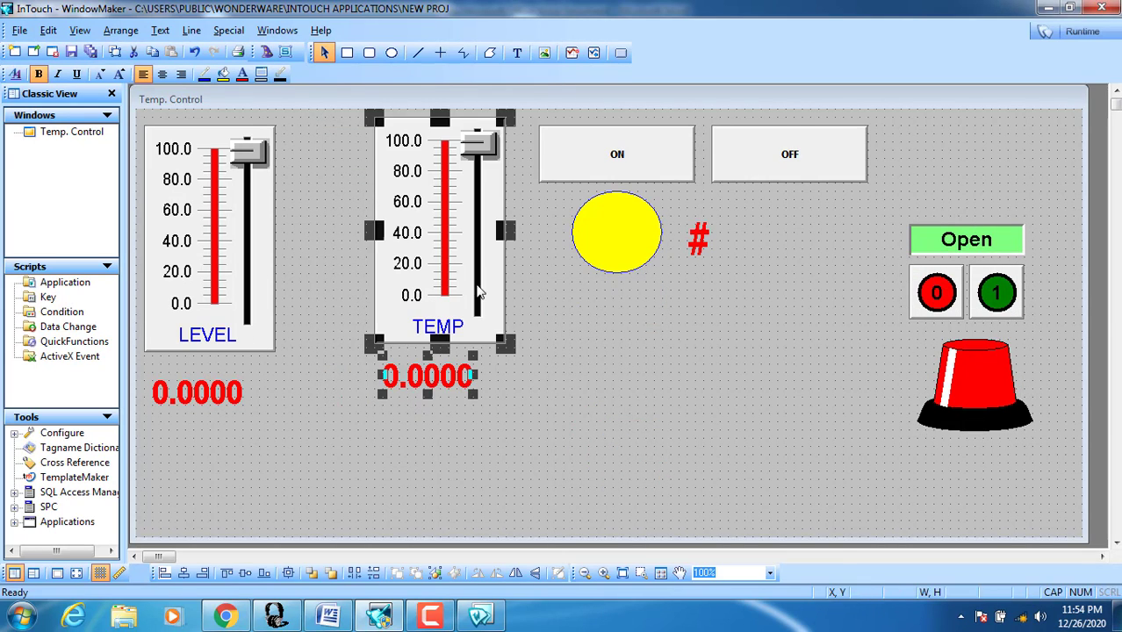
click(580, 364)
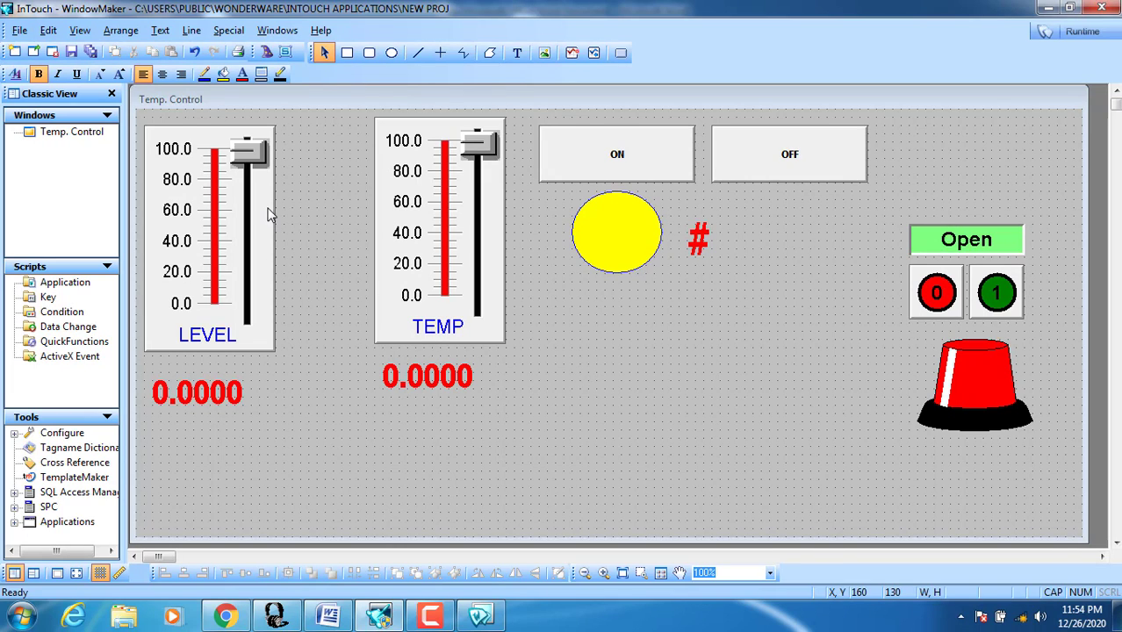
Step: Insert a Speedometer Dial meter below the LEVEL value and move the LEVEL slider, value and dial up to make room
click(268, 54)
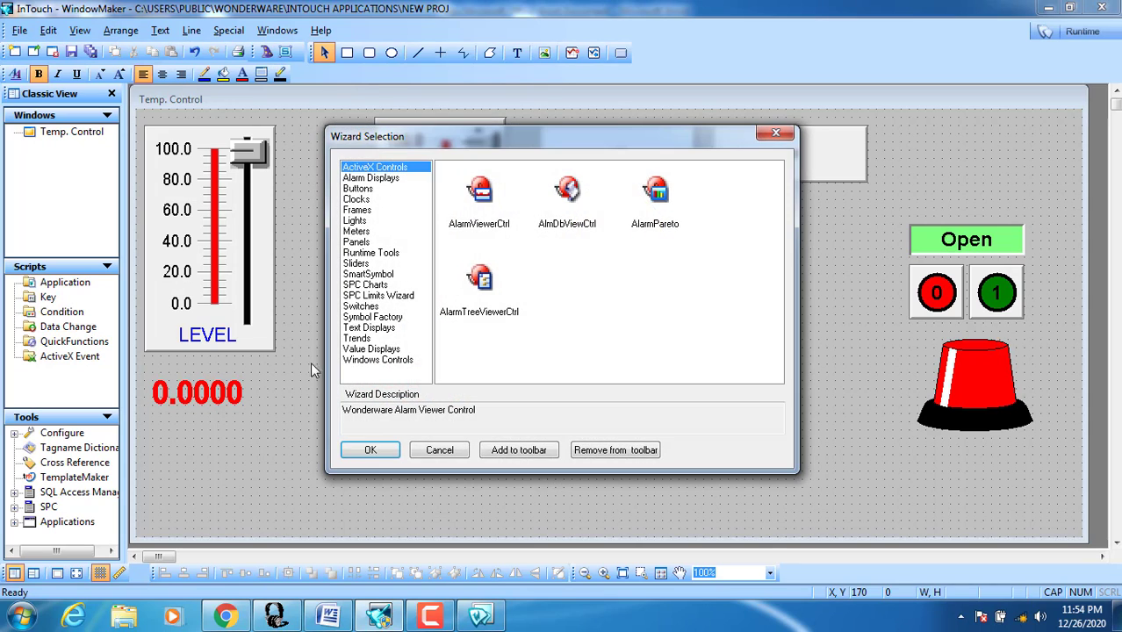
click(360, 232)
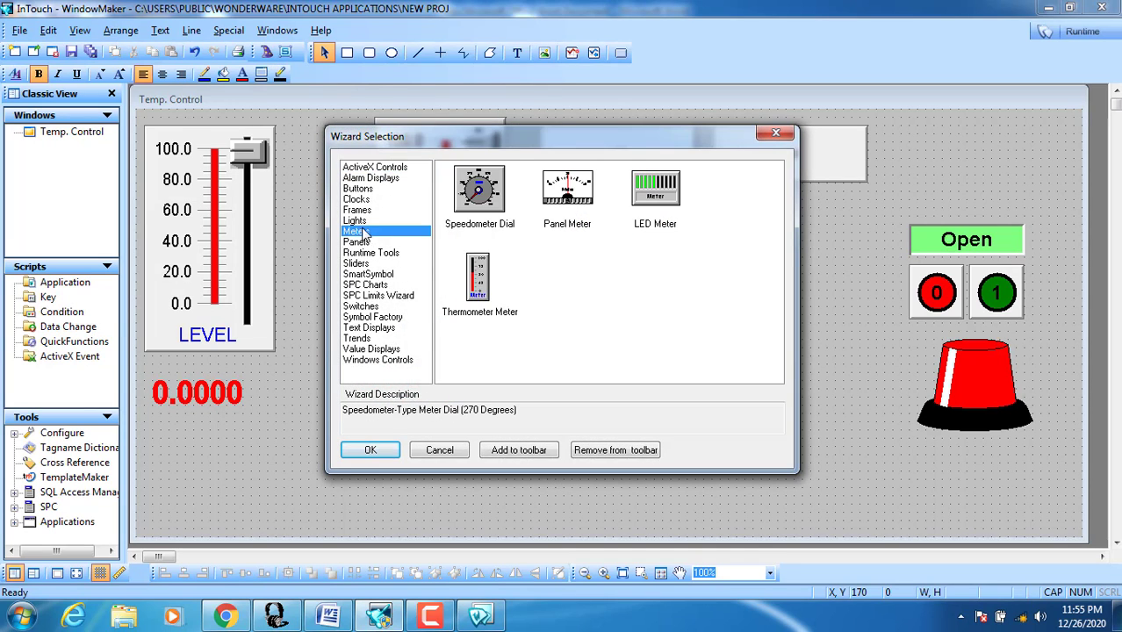
double_click(465, 204)
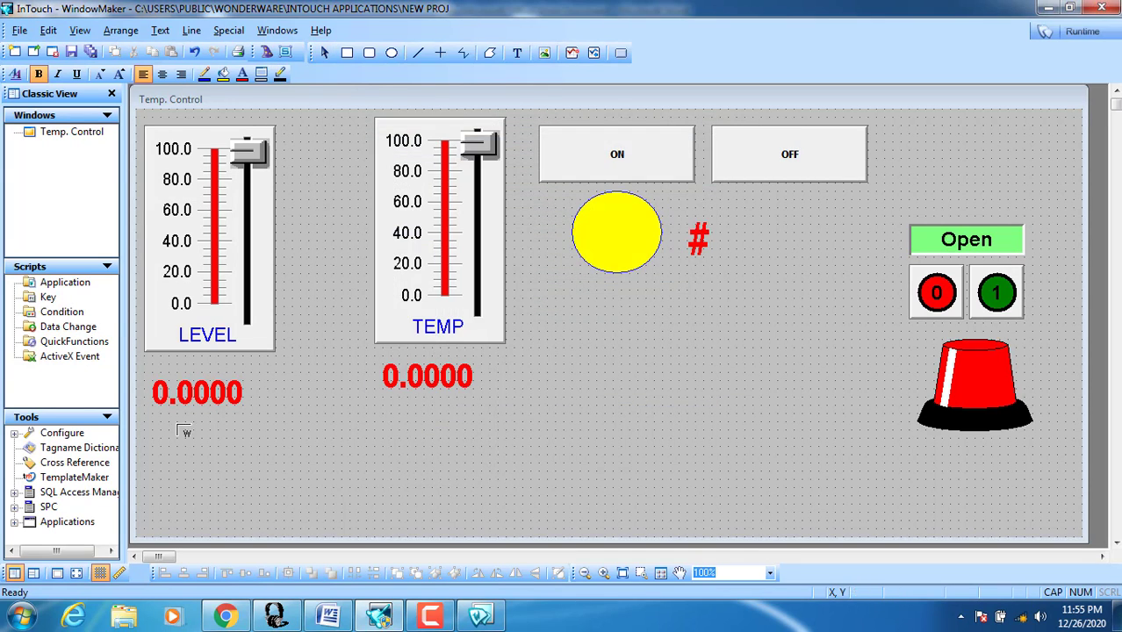
click(172, 432)
drag(222, 439, 222, 439)
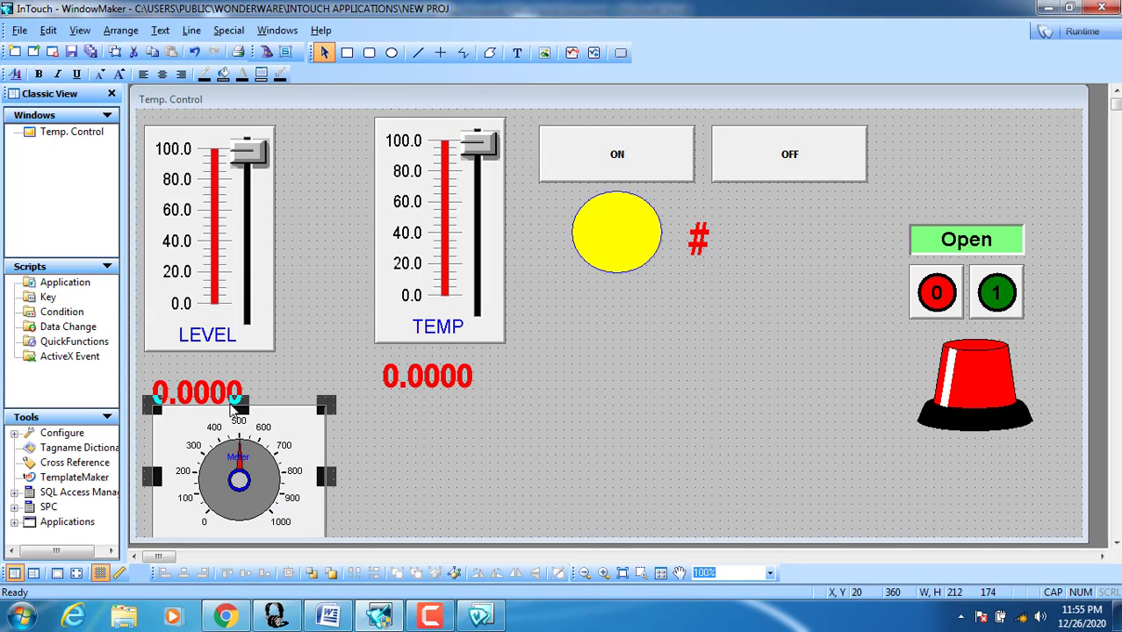
drag(246, 264, 238, 247)
drag(195, 374, 191, 353)
drag(209, 452, 192, 443)
Step: Link the speedometer dial to the level tag, label it LEVEL and set its maximum range to 100
double_click(192, 443)
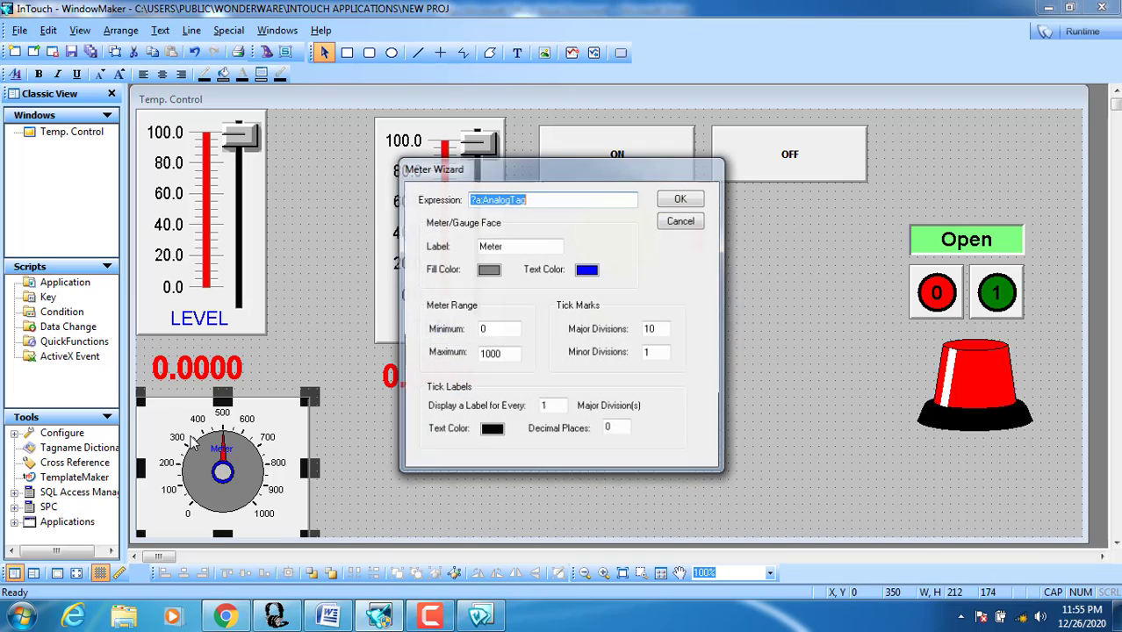
key(BackSpace)
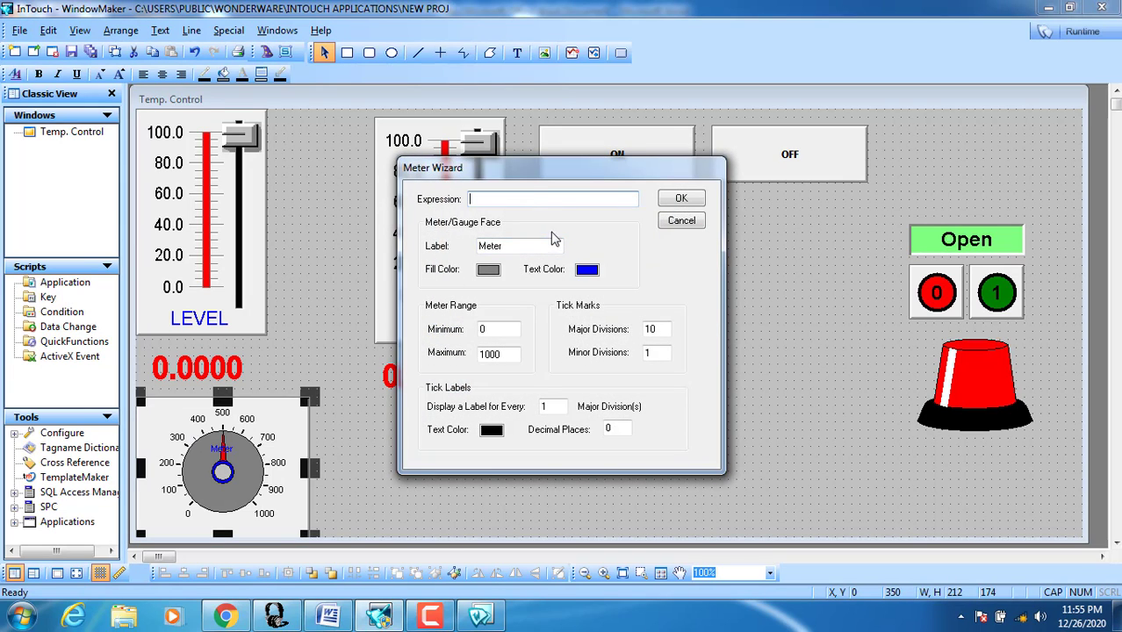
double_click(519, 198)
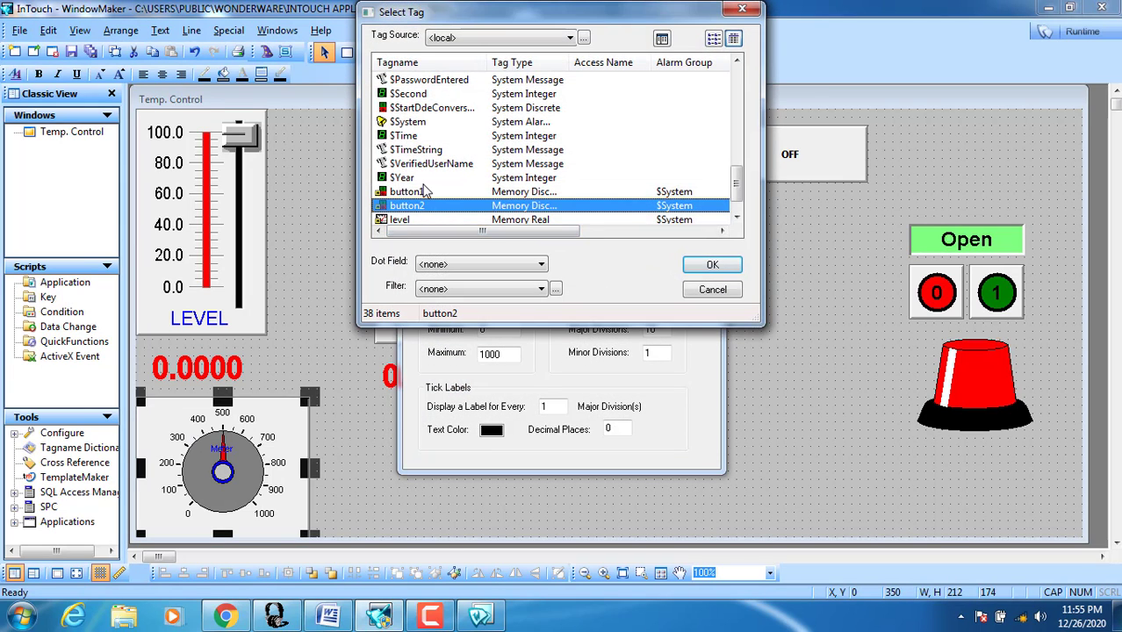
scroll(437, 214, down, 1)
click(409, 193)
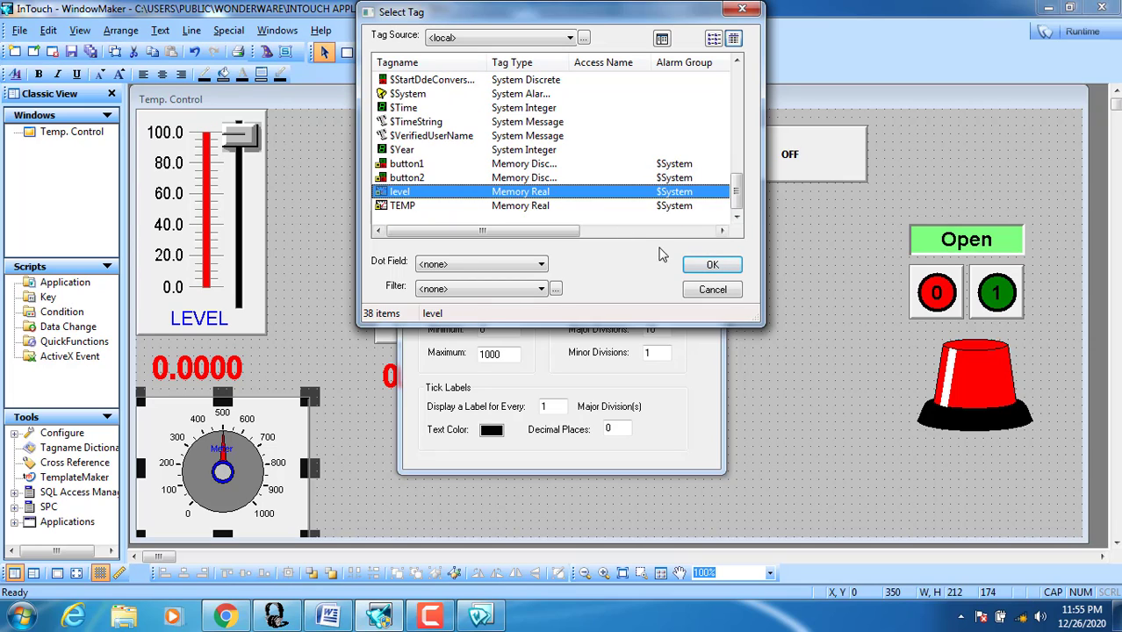
click(712, 264)
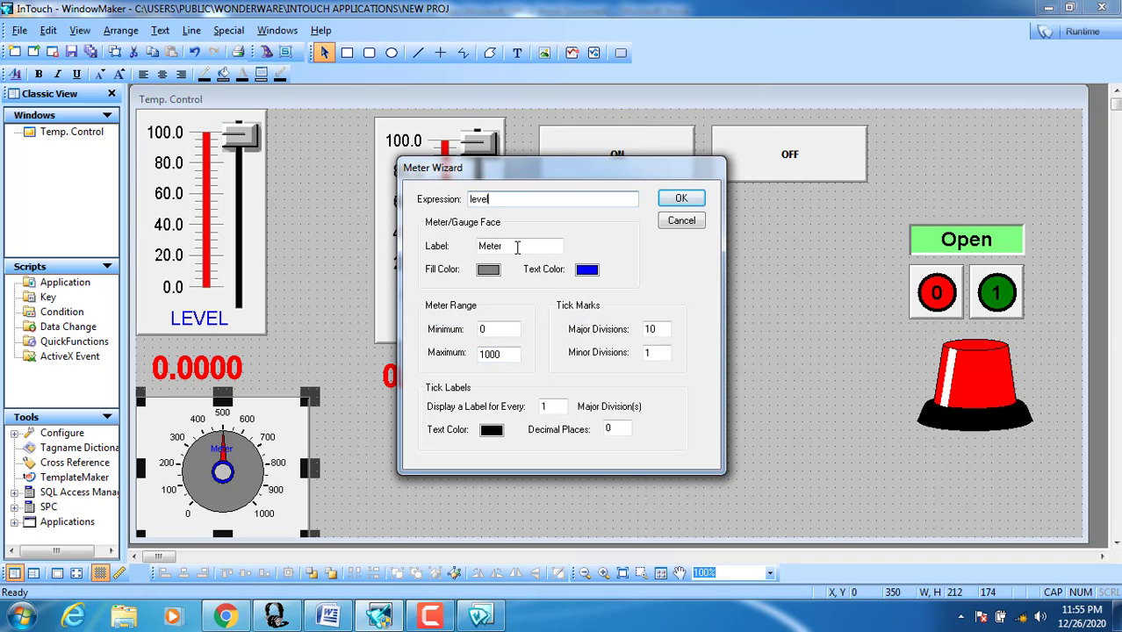
double_click(517, 247)
text(LEVEL)
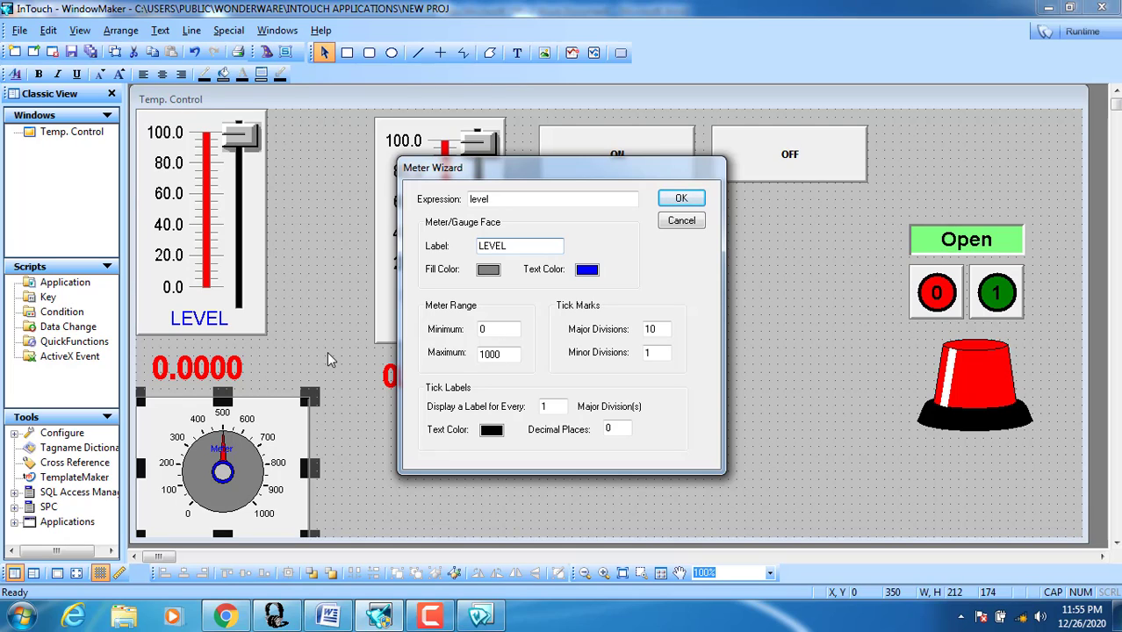
click(509, 355)
click(676, 199)
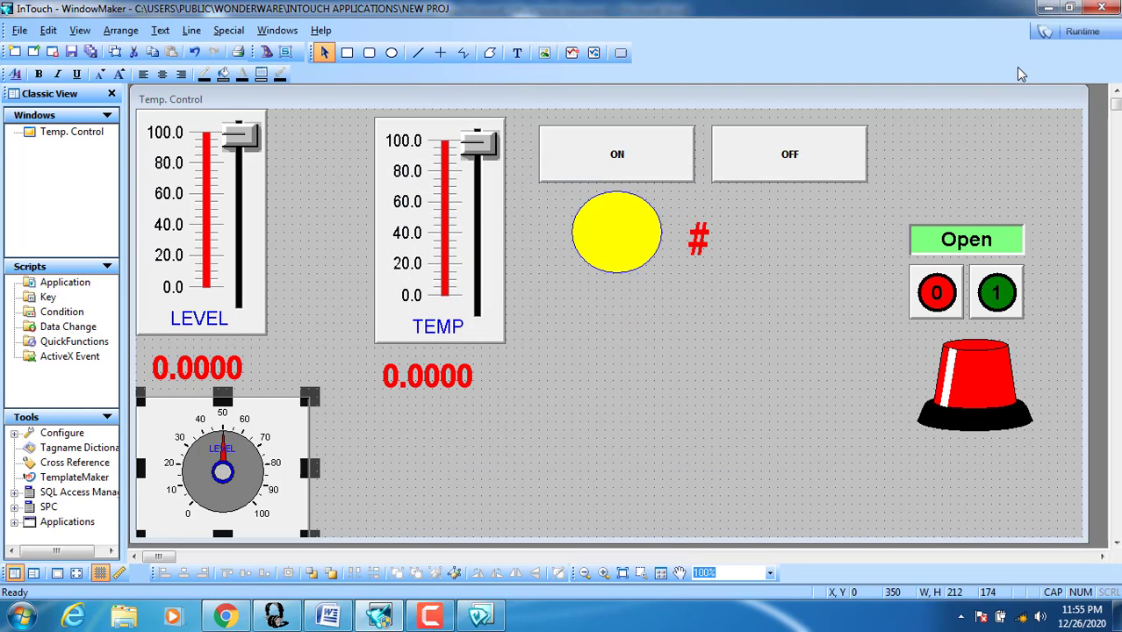
Step: In runtime, raise the LEVEL slider to about 77 and lower it to 0 to test the dial's needle
click(1081, 32)
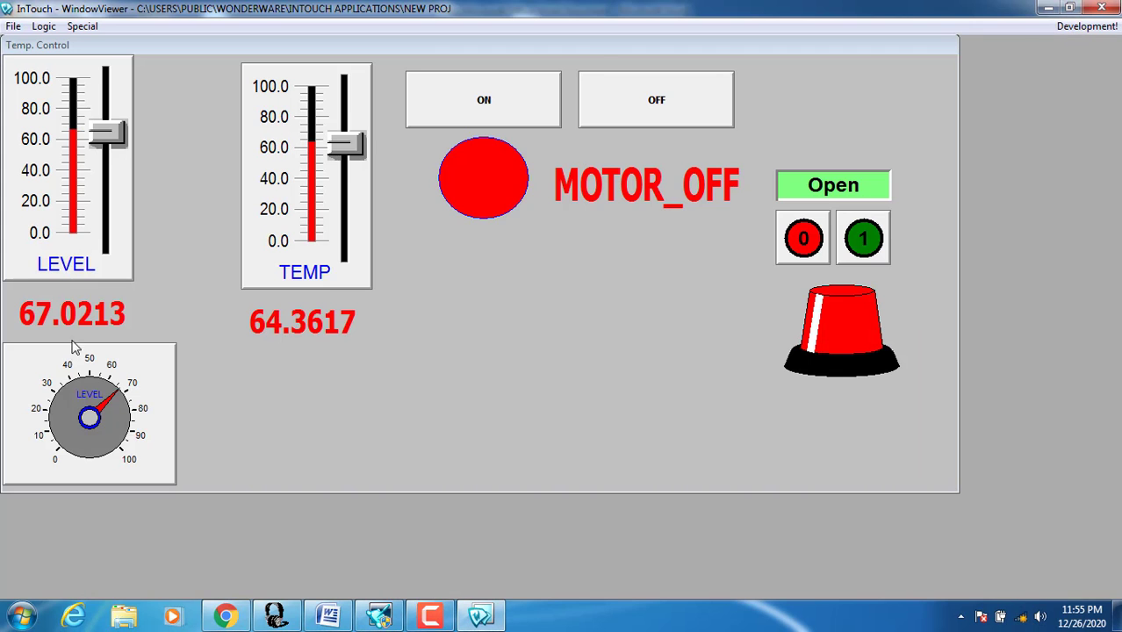
drag(106, 133, 103, 102)
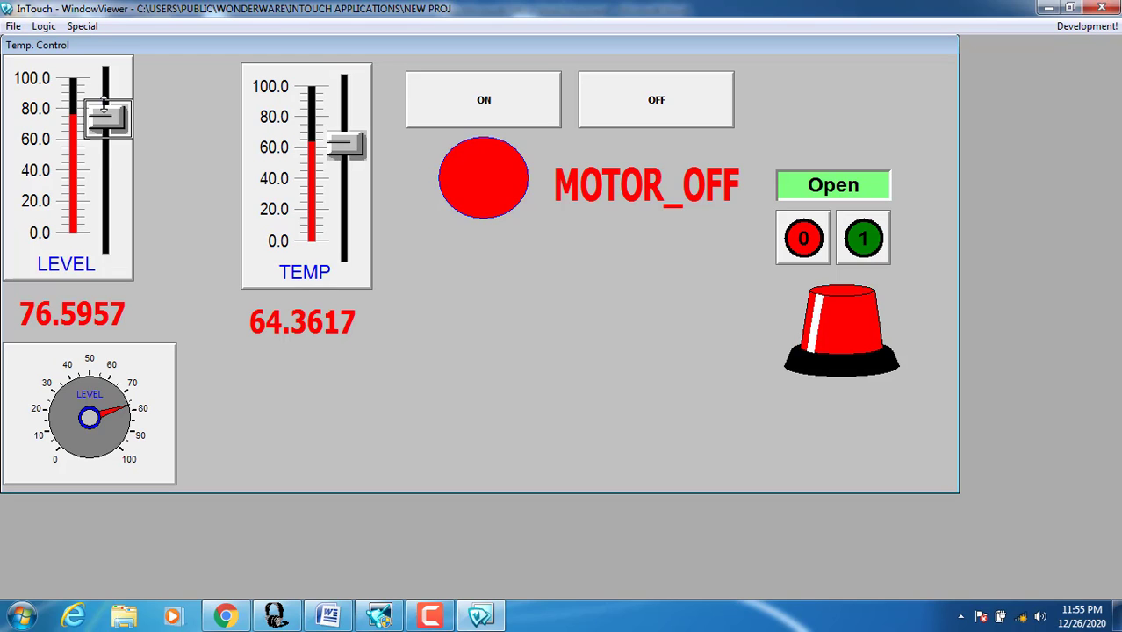
drag(100, 123, 110, 225)
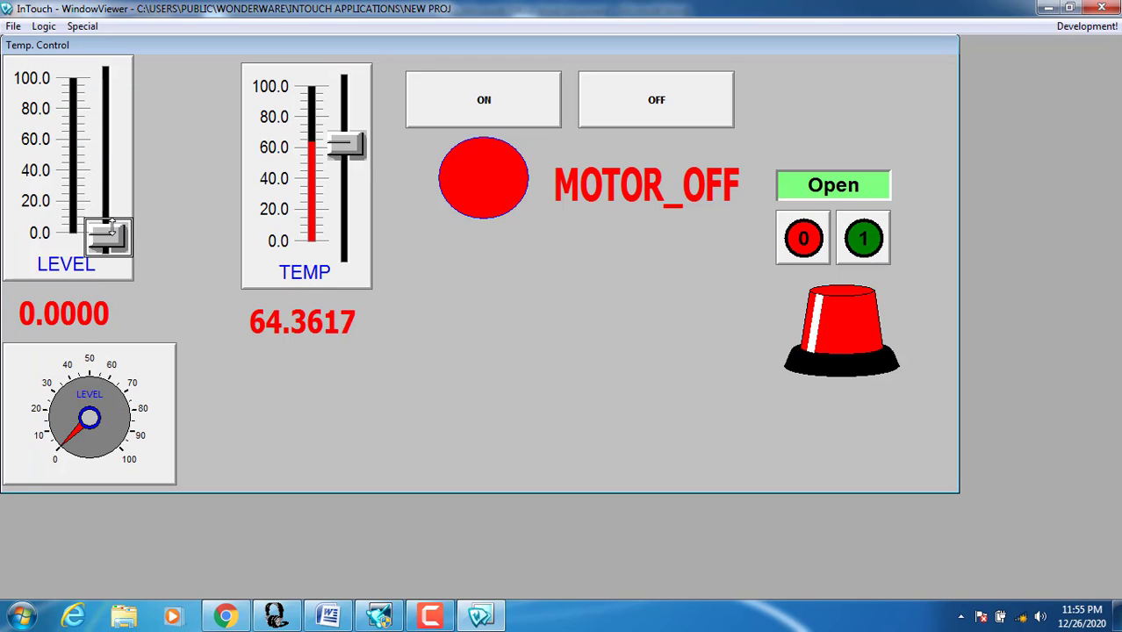
Step: In development mode, duplicate the LEVEL dial and place the copy beside the TEMP value, below the lamp
click(1087, 26)
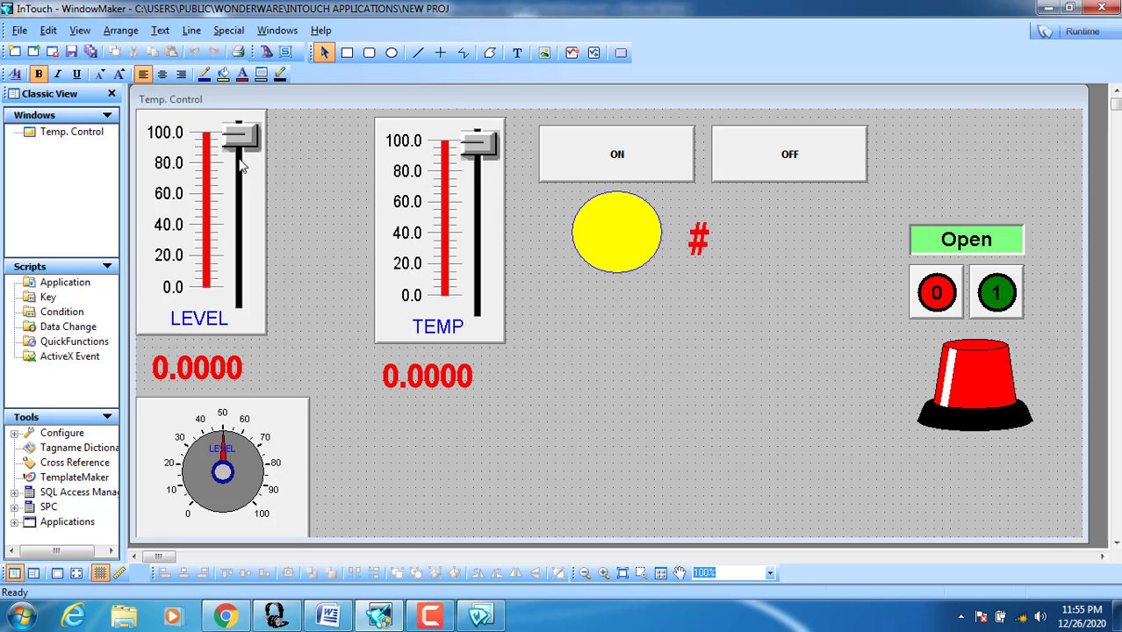
right_click(253, 453)
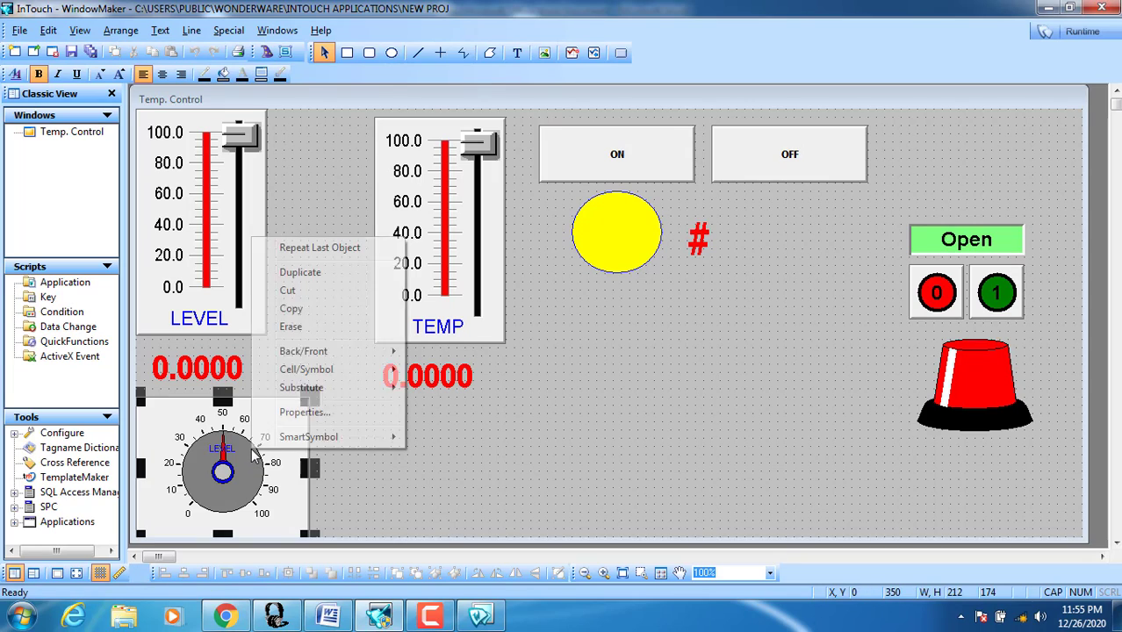
click(300, 272)
click(599, 425)
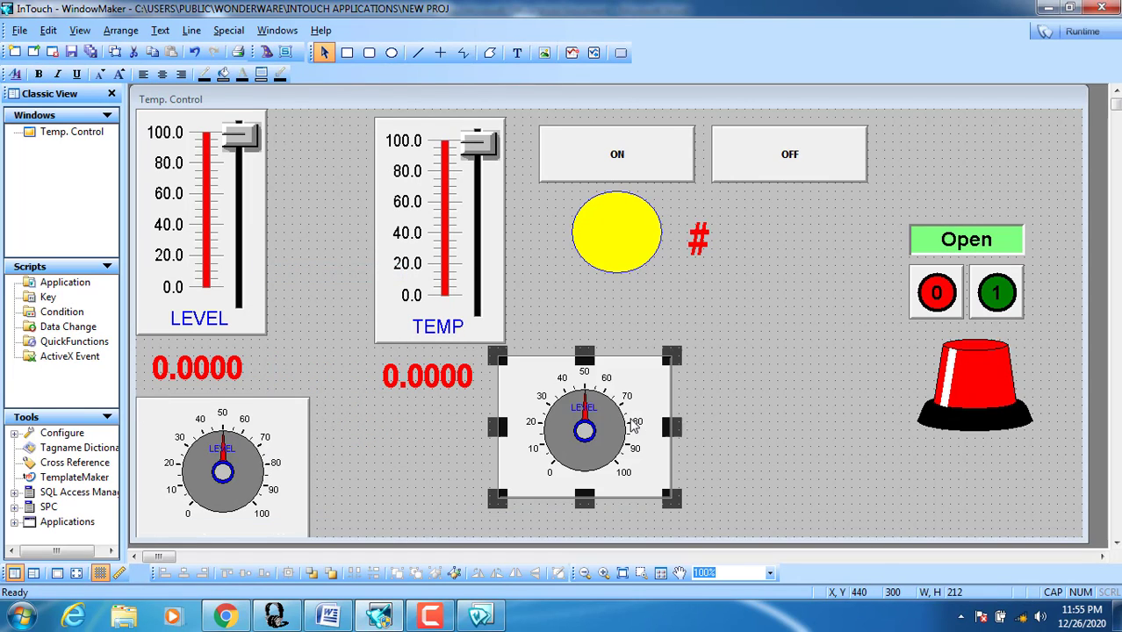
Step: Link the duplicated dial to the TEMP tag, label it TEMP and give its face a yellow fill
double_click(628, 425)
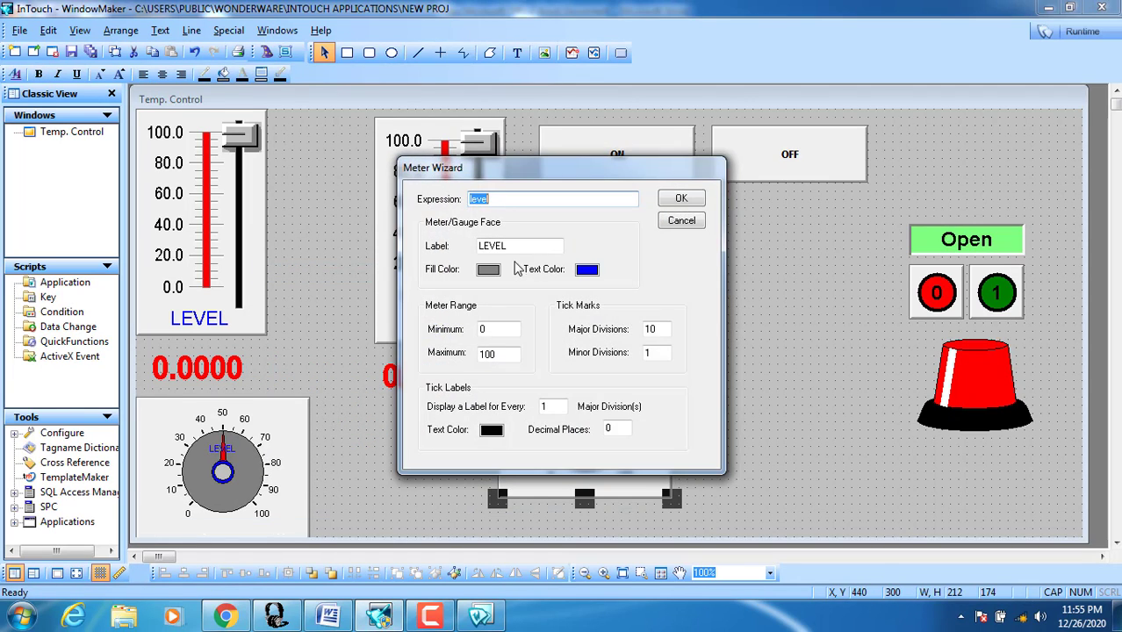
key(BackSpace)
double_click(512, 198)
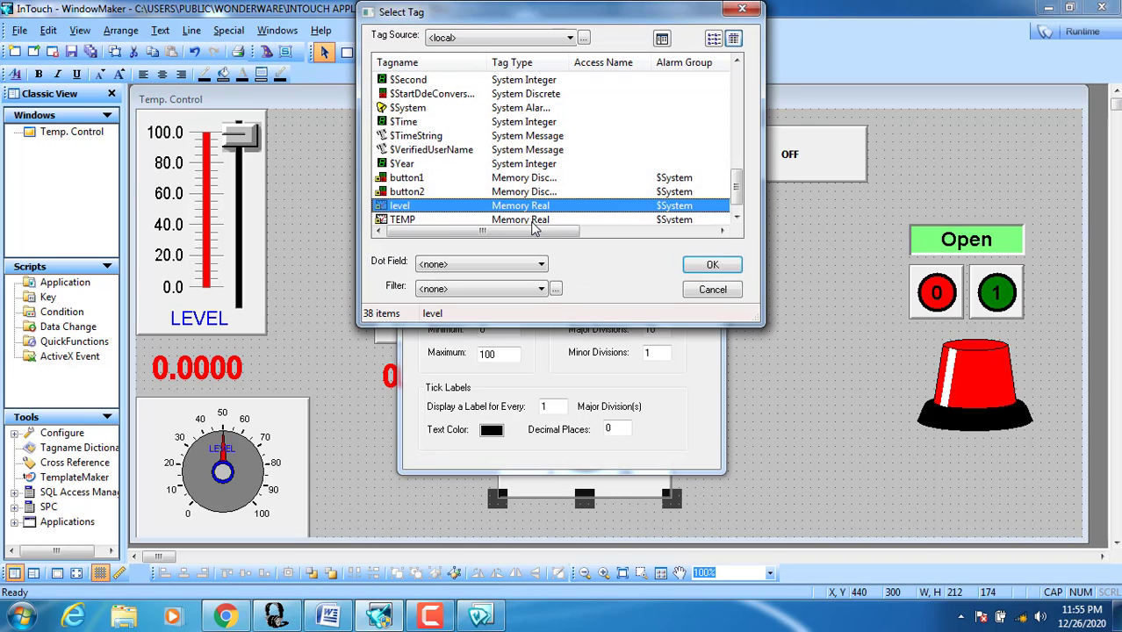
click(458, 220)
click(709, 265)
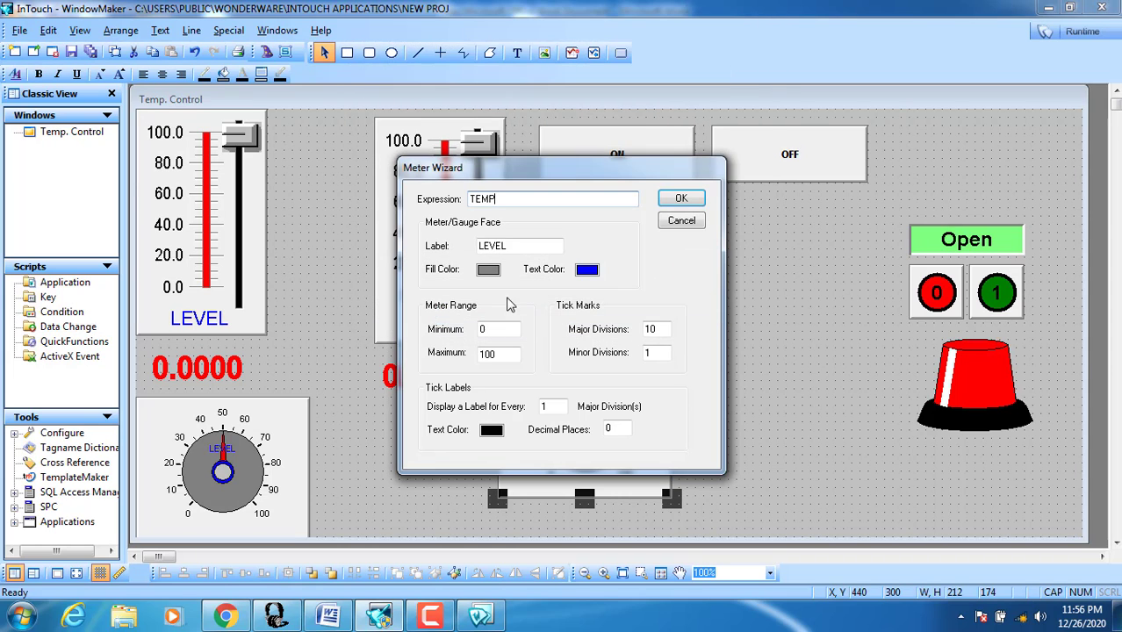
double_click(497, 247)
text(TEM)
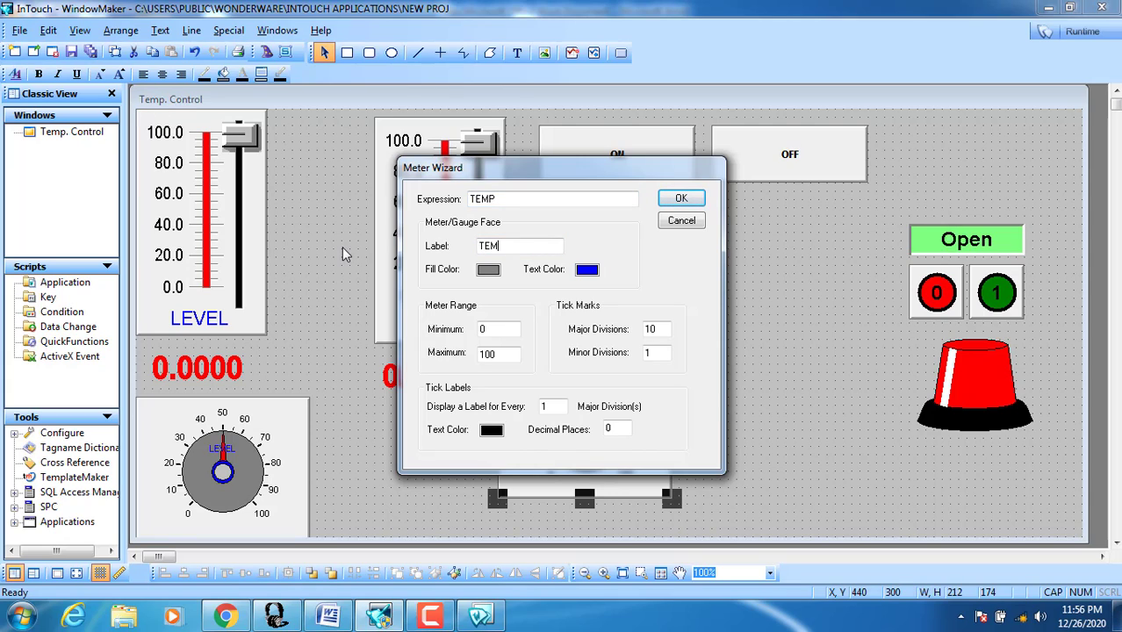
text(P)
click(489, 270)
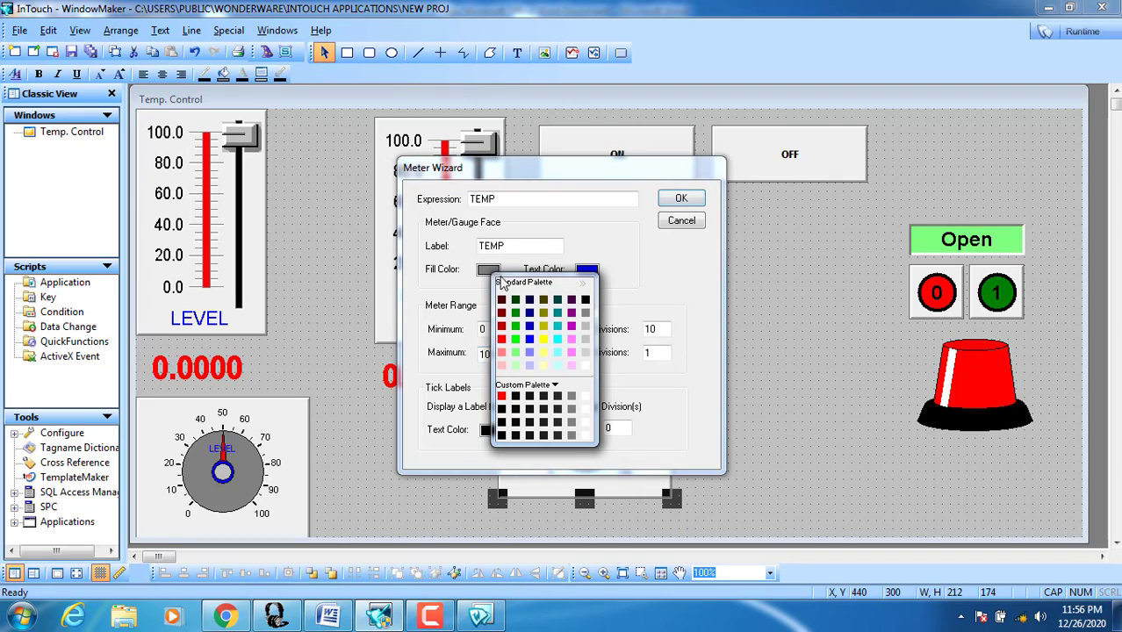
click(544, 347)
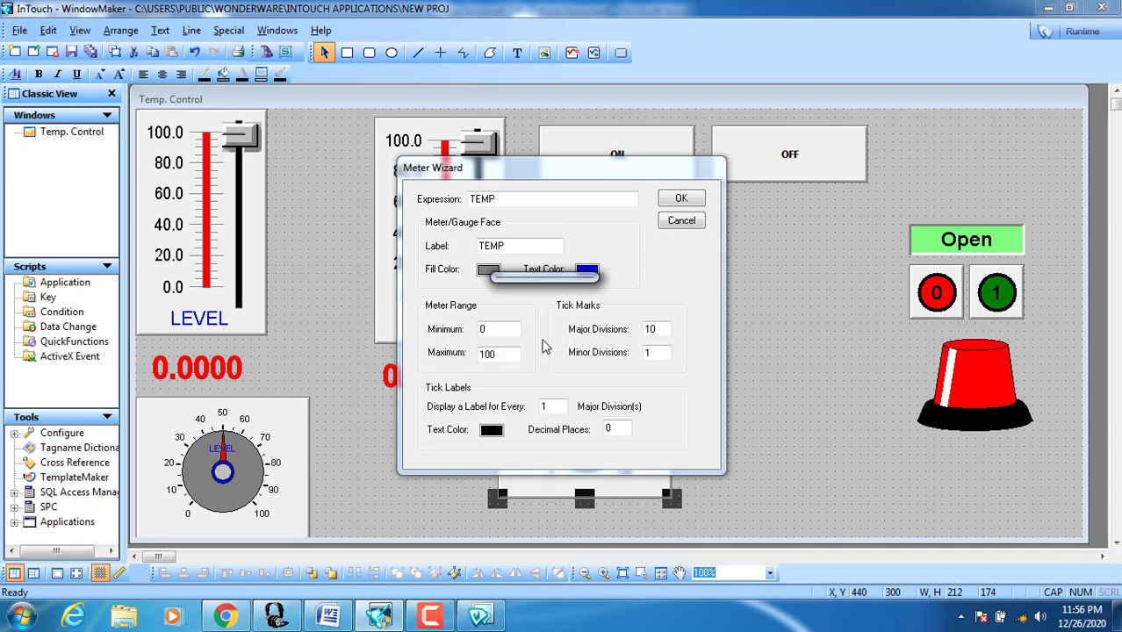
click(684, 200)
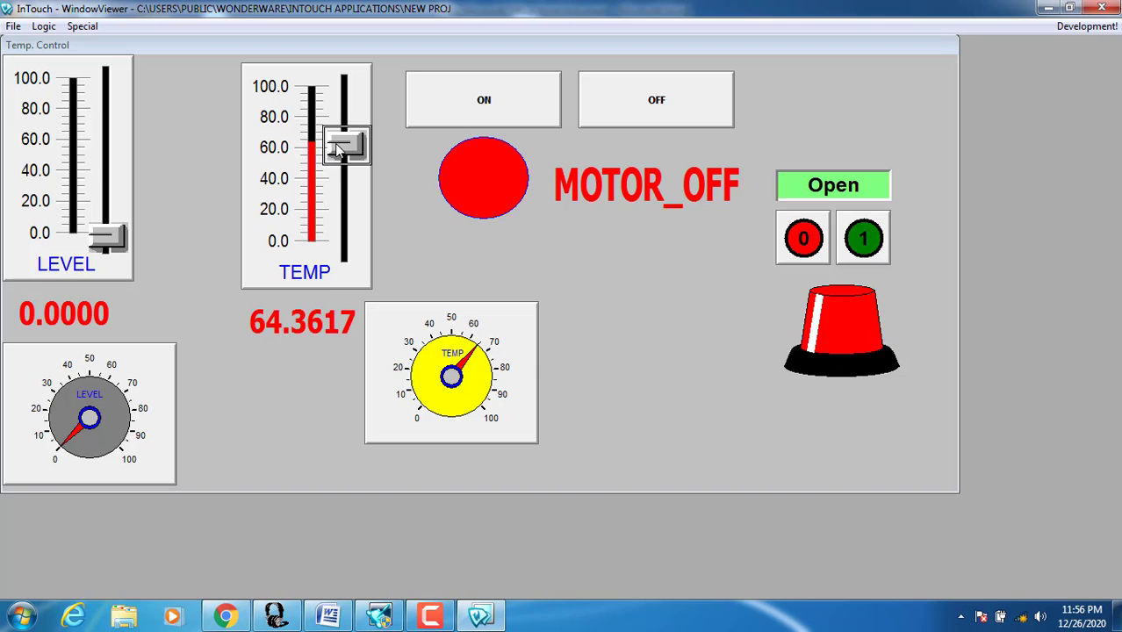
Step: In runtime, lower the TEMP slider to about 31 to test its dial, and switch the motor on
drag(345, 144, 344, 174)
click(542, 99)
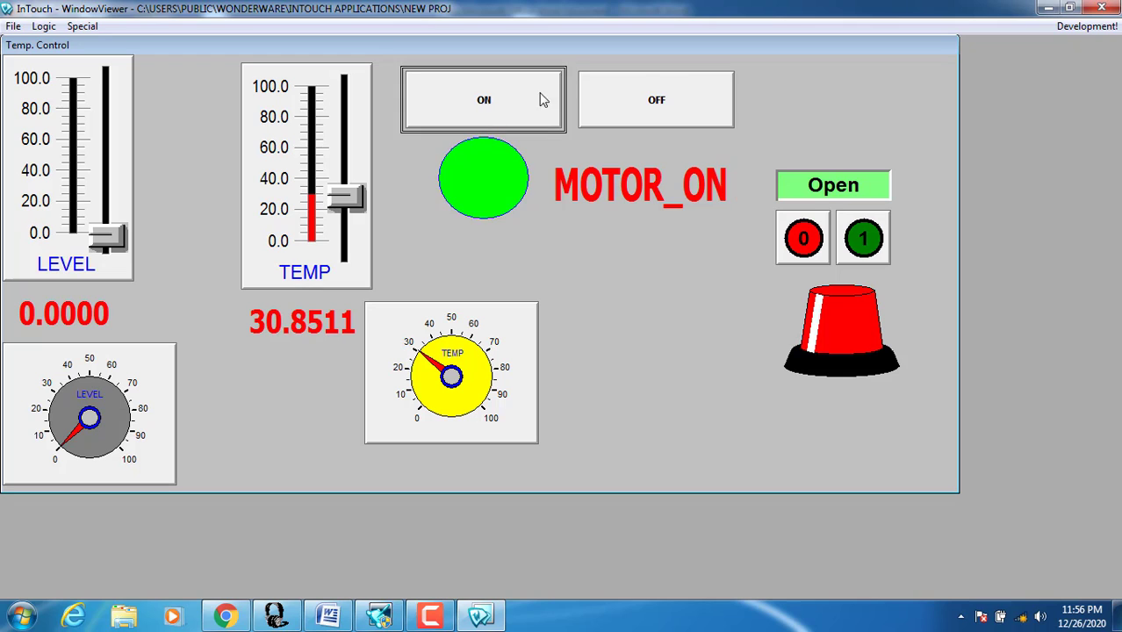
Step: Switch the motor off in runtime, and in development mode move the yellow TEMP dial beside the LEVEL dial
click(673, 88)
click(1103, 27)
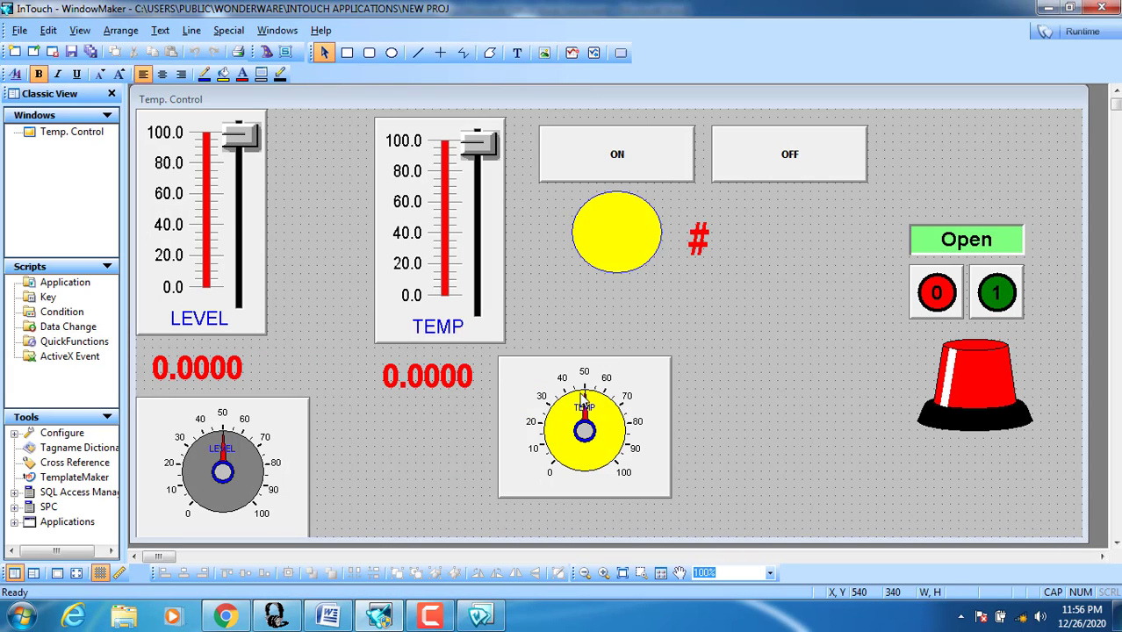
drag(580, 395, 421, 450)
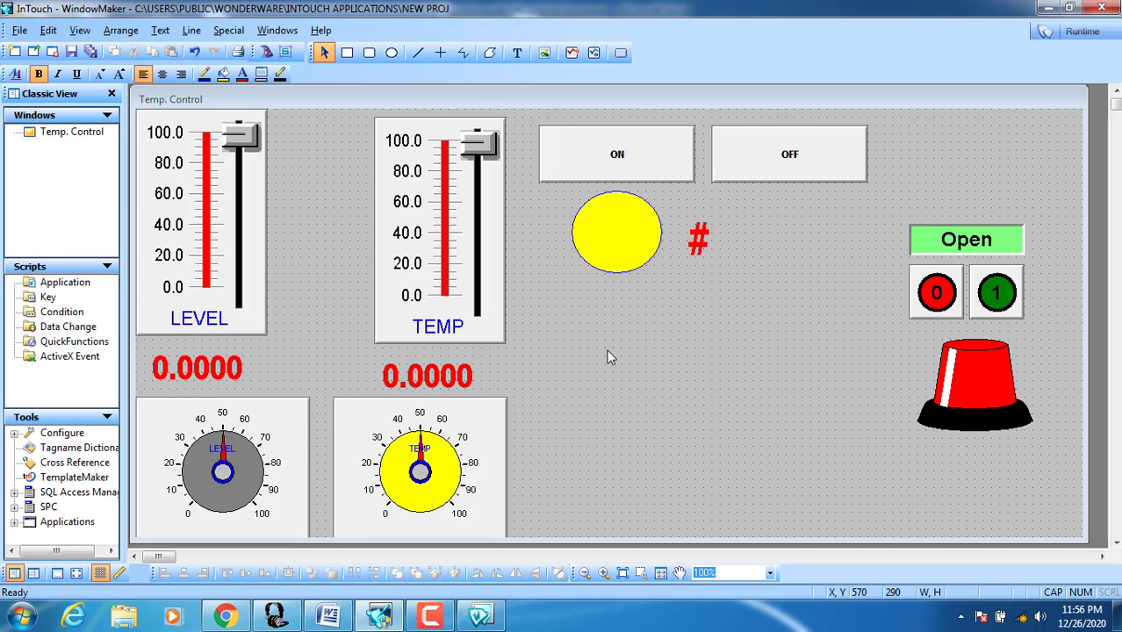
Step: Place a # text object below the lamp
click(517, 53)
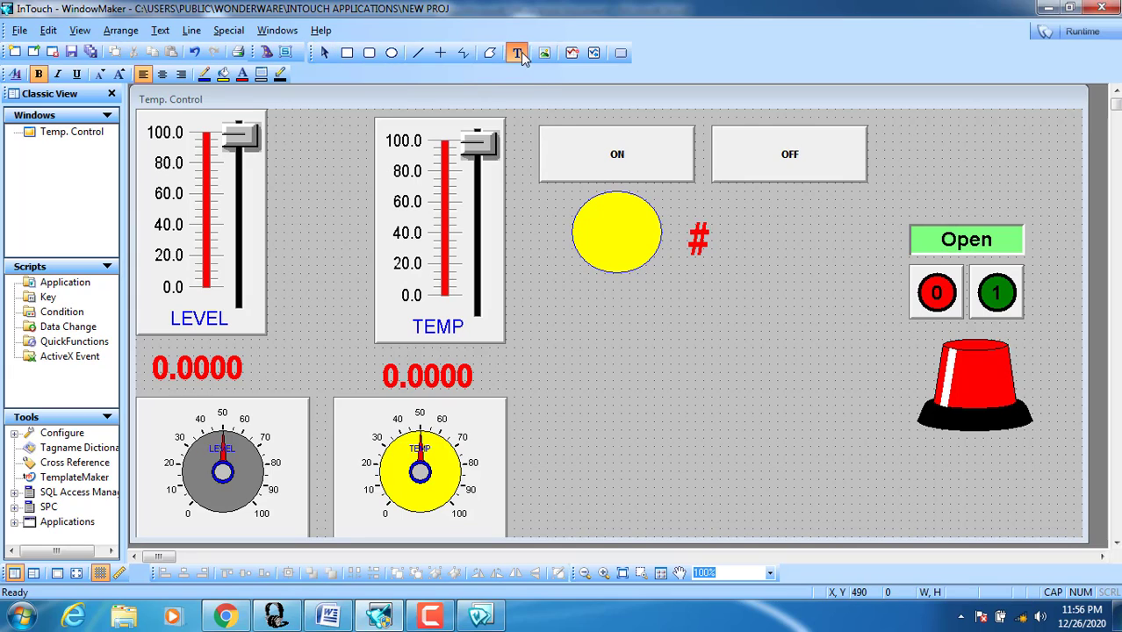
click(598, 316)
click(726, 409)
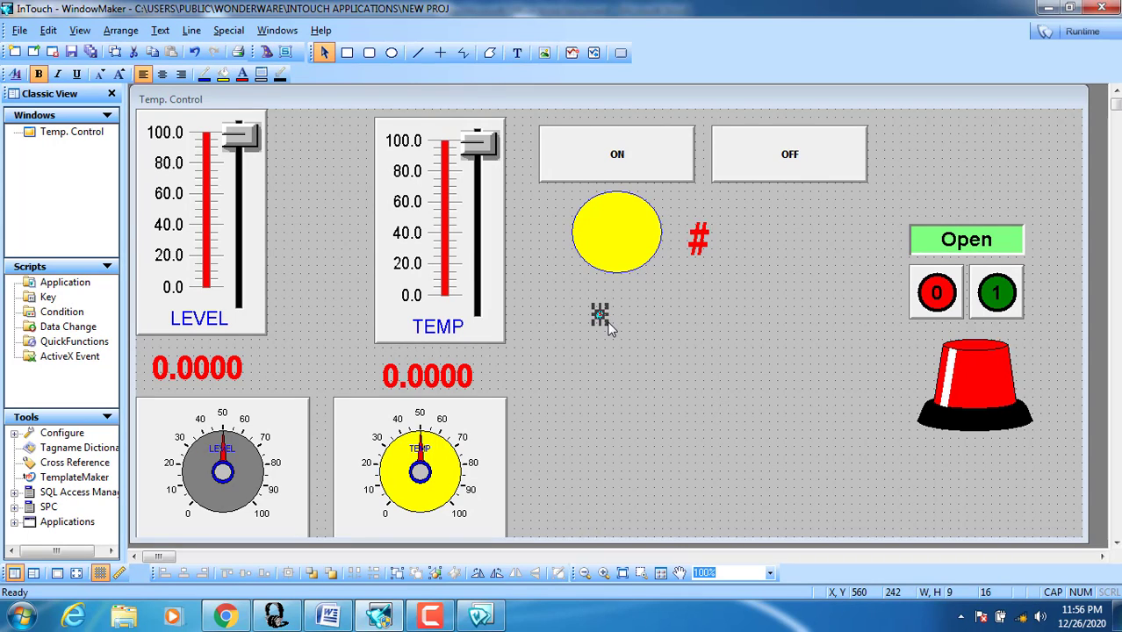
double_click(607, 326)
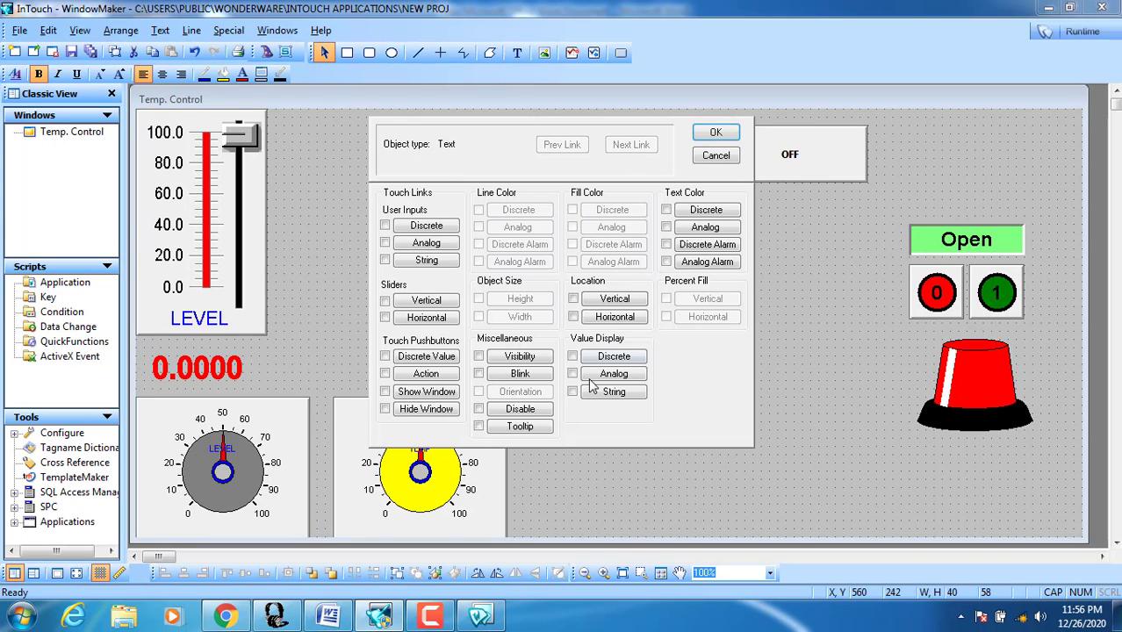
click(426, 260)
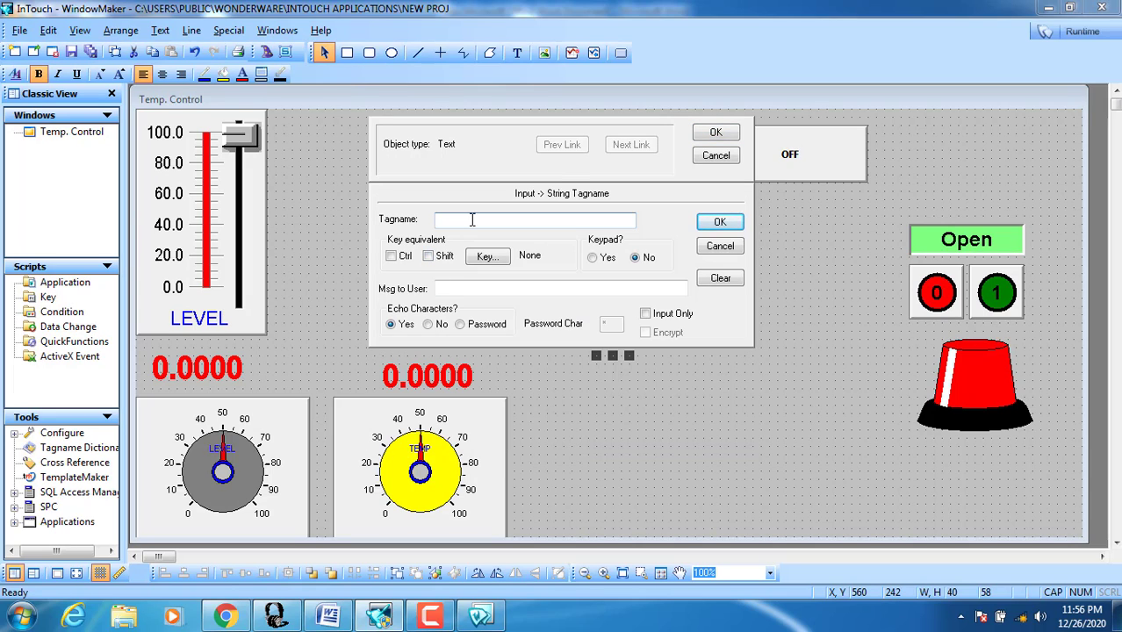
click(716, 155)
Step: Create a new tag named STR in the Tagname Dictionary with the type Memory Message
click(230, 30)
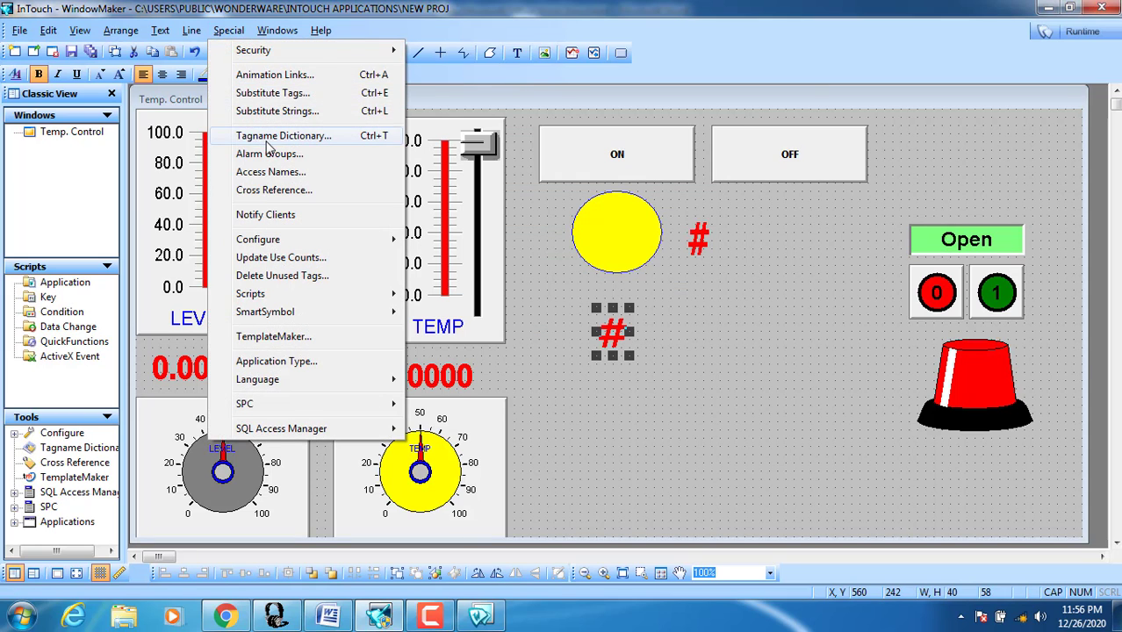
click(387, 134)
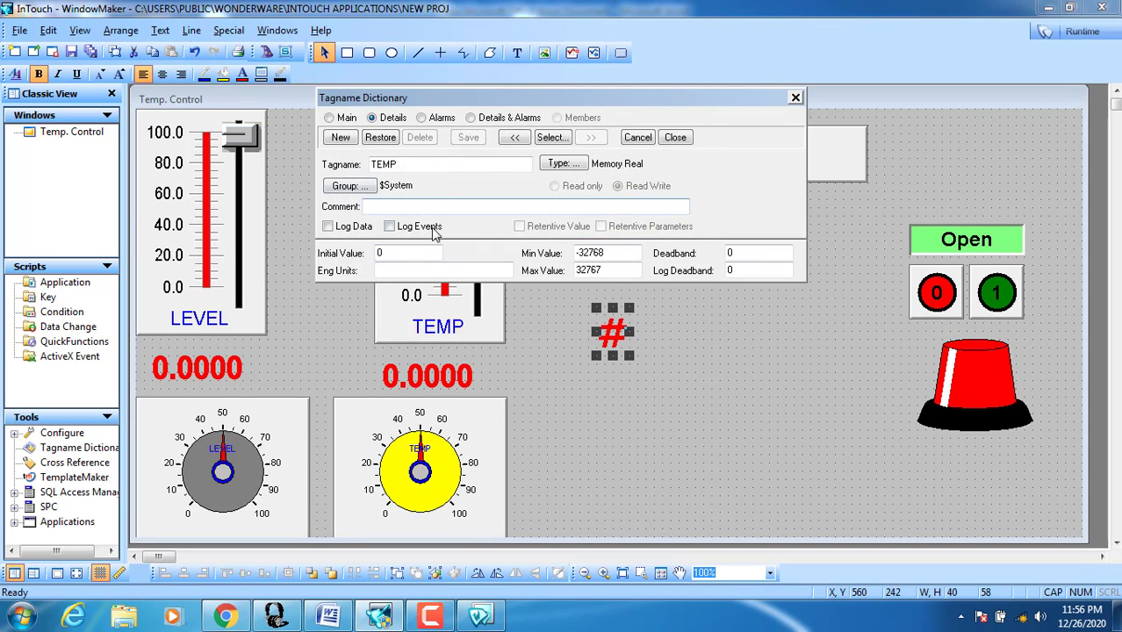
click(344, 137)
text(STR)
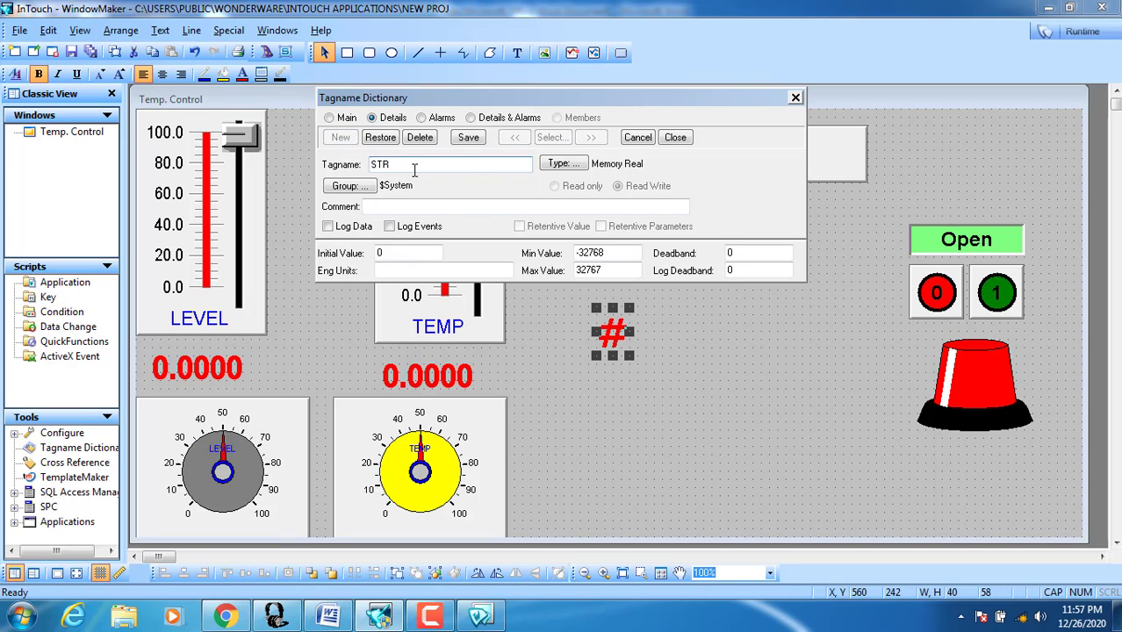
click(563, 164)
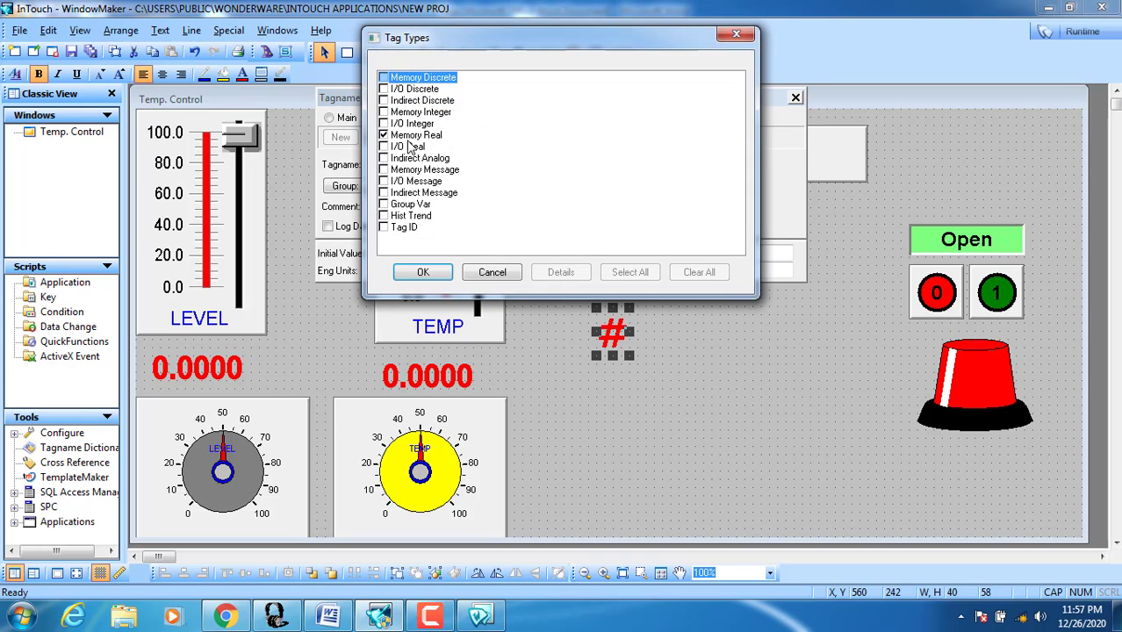
click(383, 170)
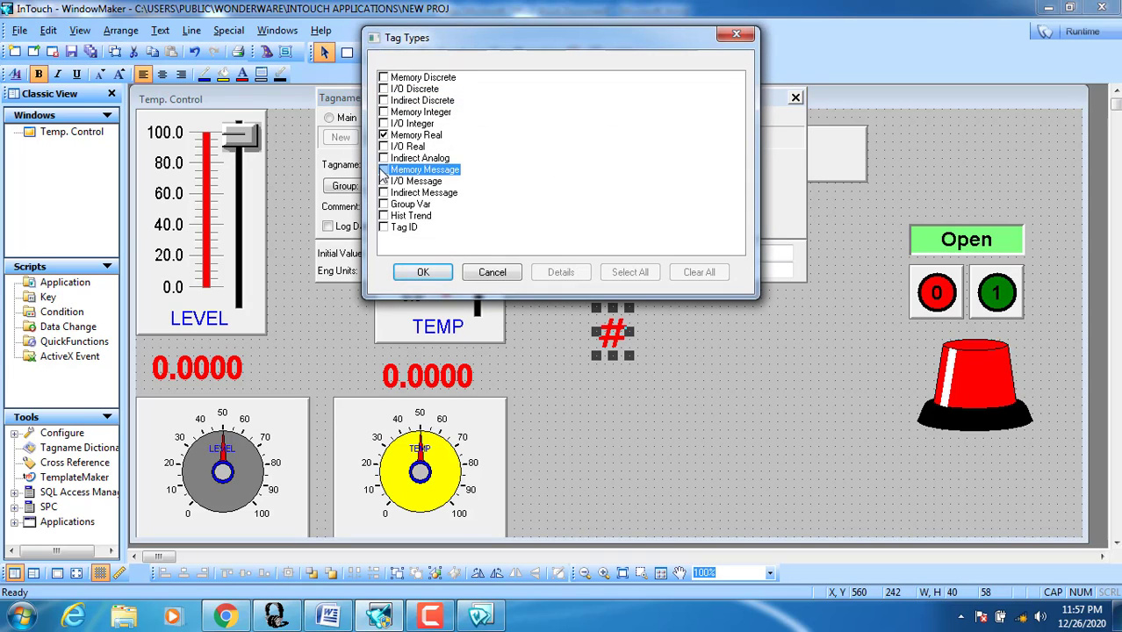
click(424, 271)
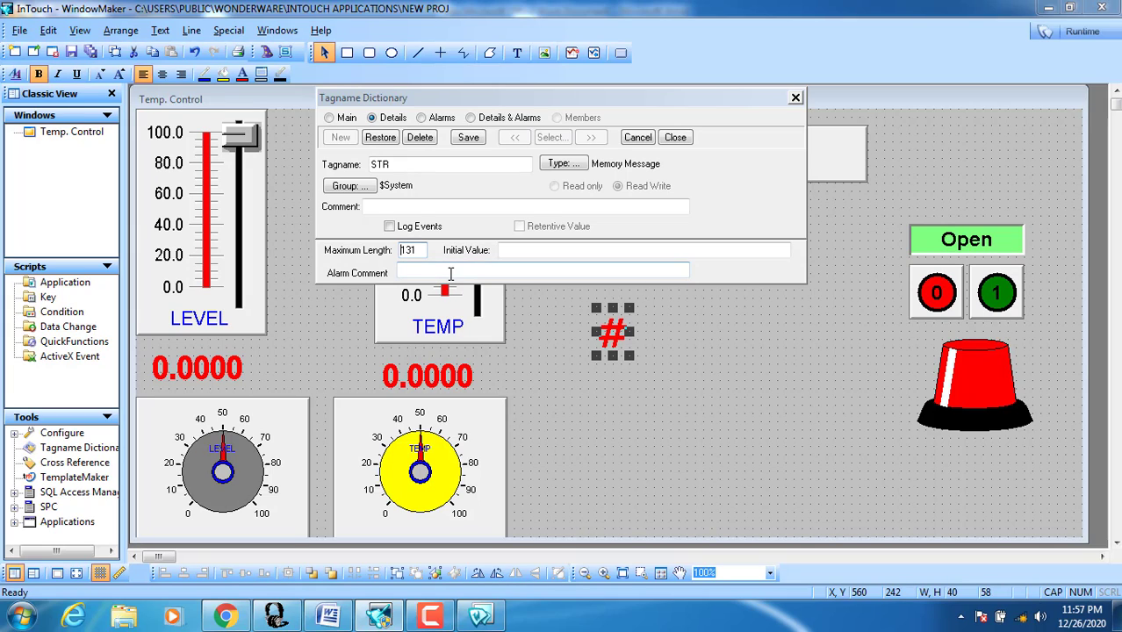
Step: Set the STR tag's initial value to ALARM HIGH and save the tag
drag(419, 252, 382, 249)
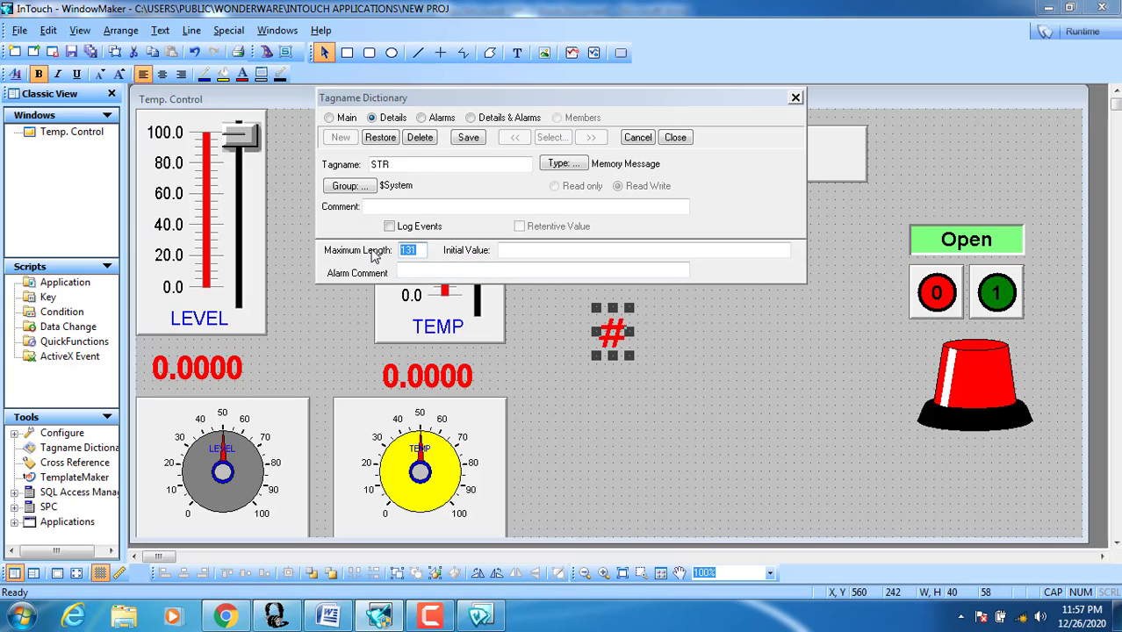
click(529, 252)
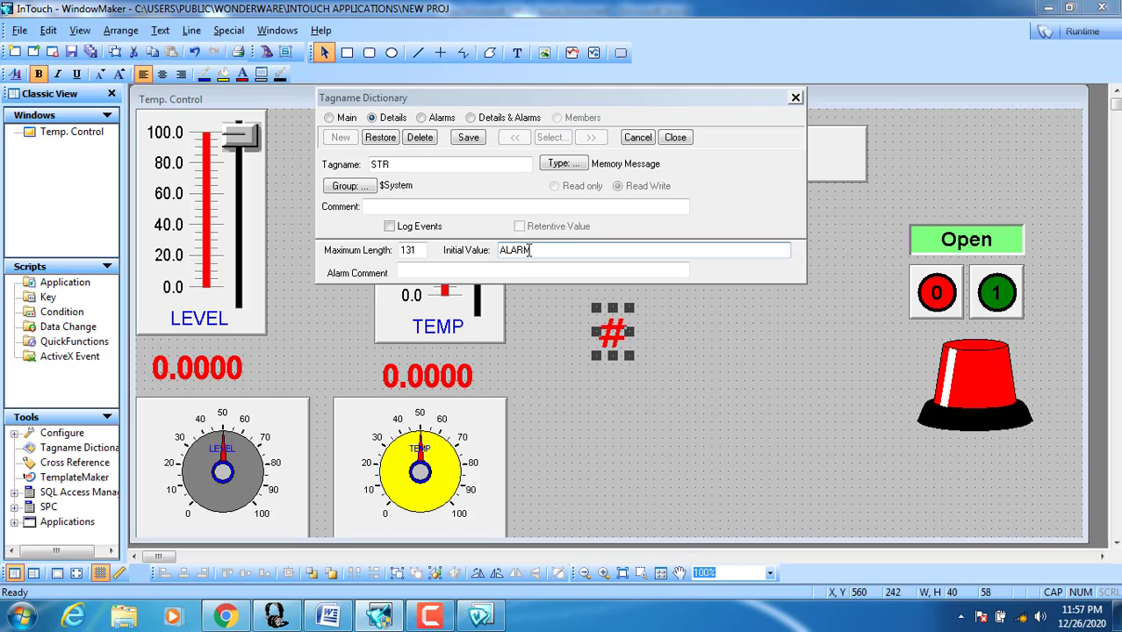
click(468, 138)
click(676, 138)
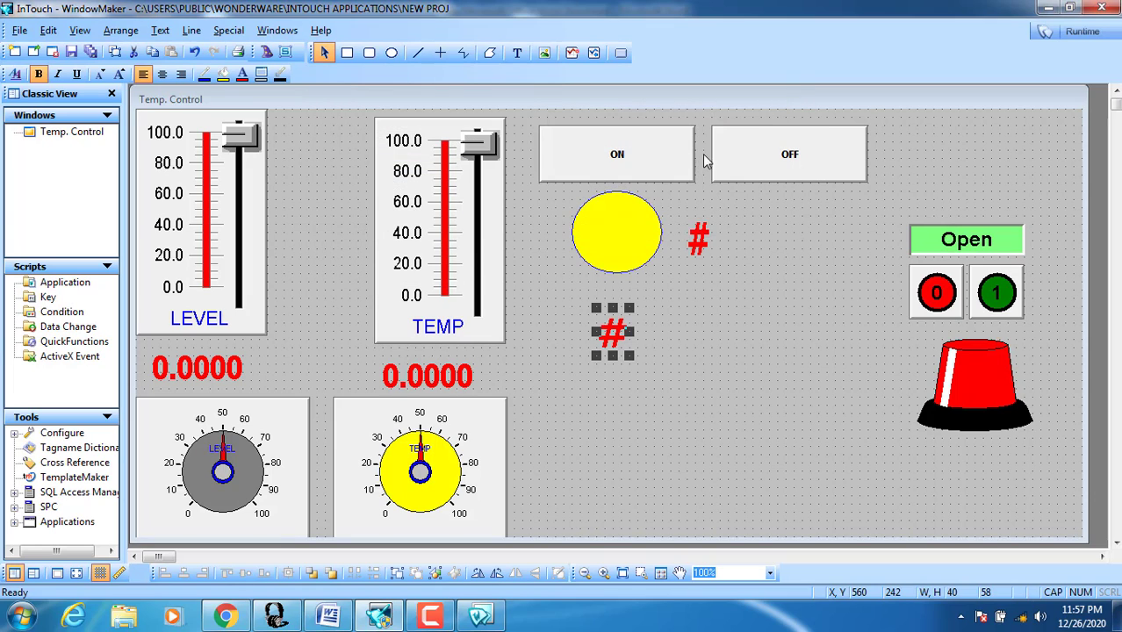
Step: Give the # text below the lamp a string user input link to the STR tag
double_click(613, 332)
click(431, 262)
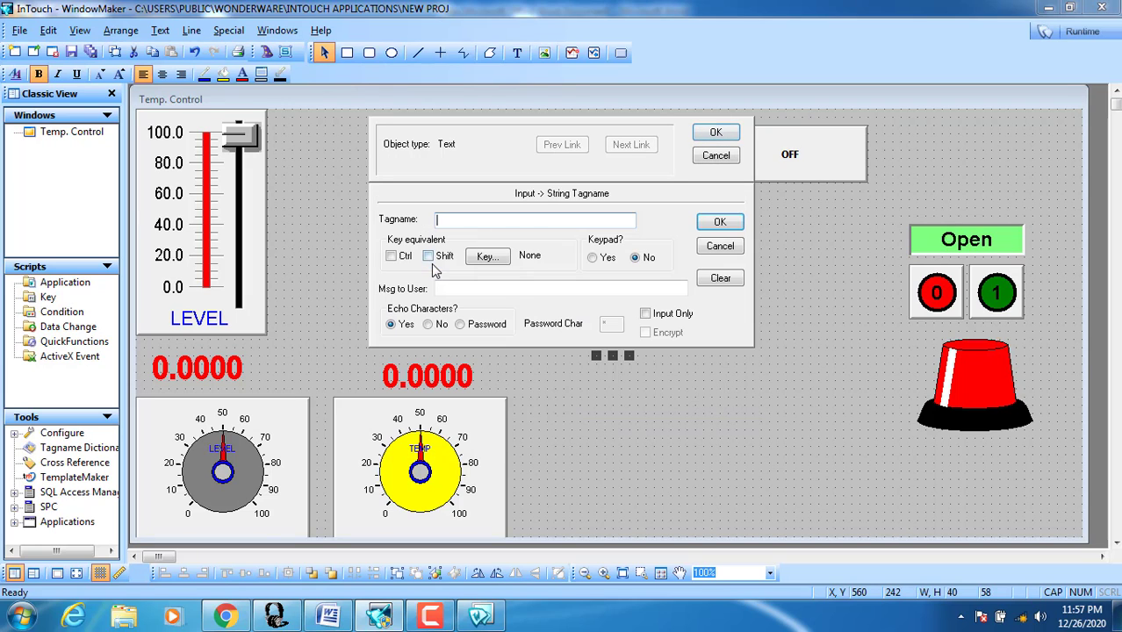
double_click(482, 222)
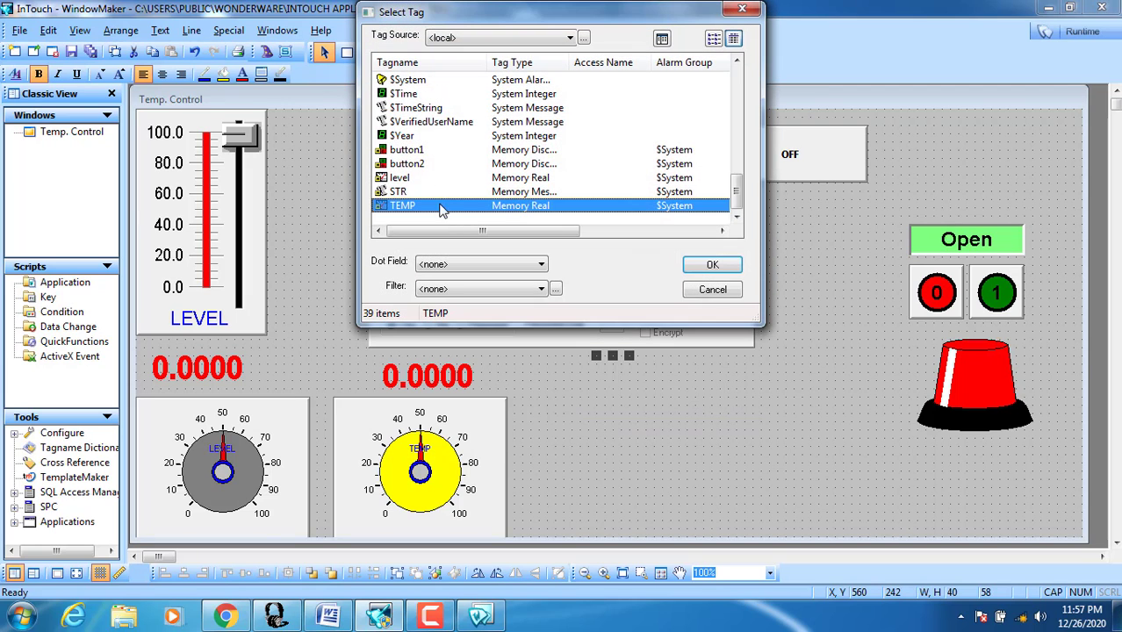
scroll(430, 167, up, 1)
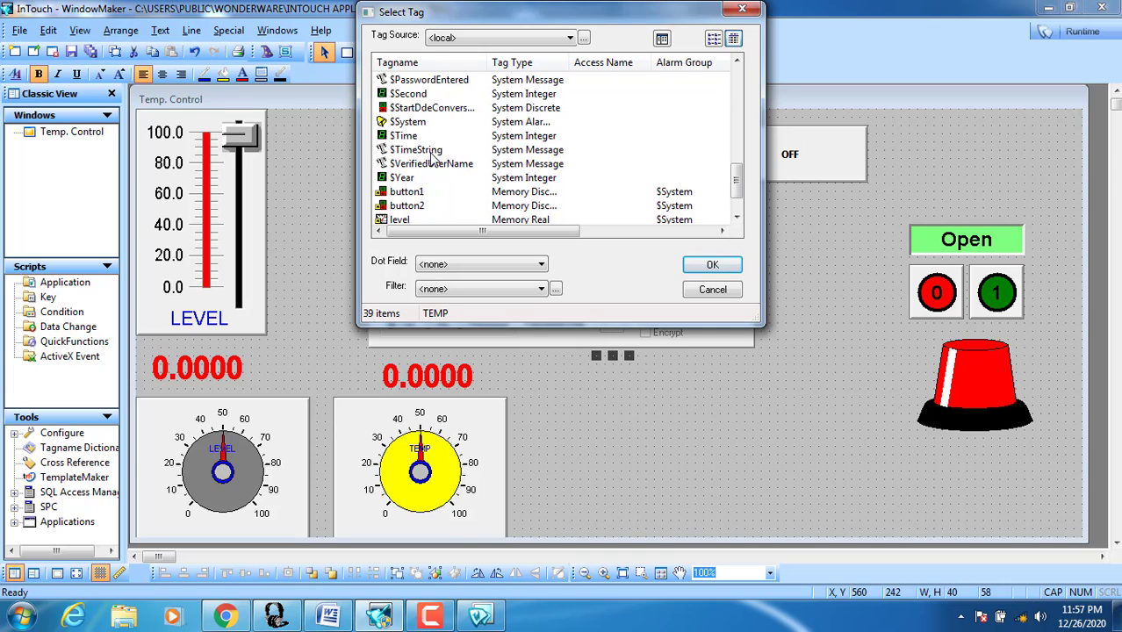
scroll(433, 173, up, 2)
scroll(435, 180, down, 2)
scroll(434, 179, down, 1)
click(428, 191)
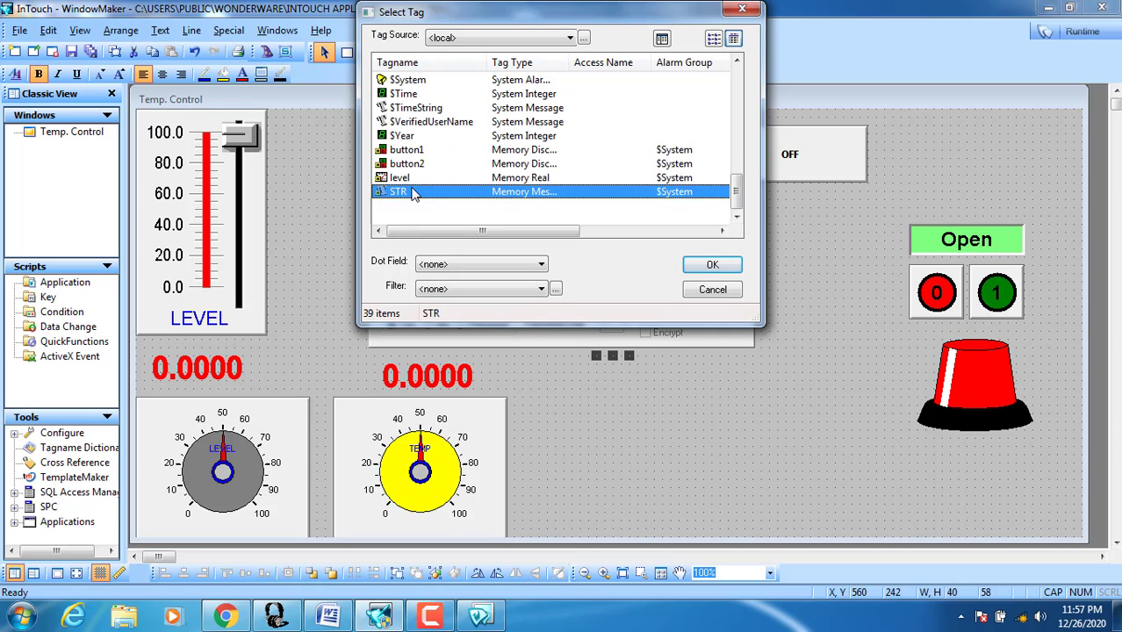
click(712, 264)
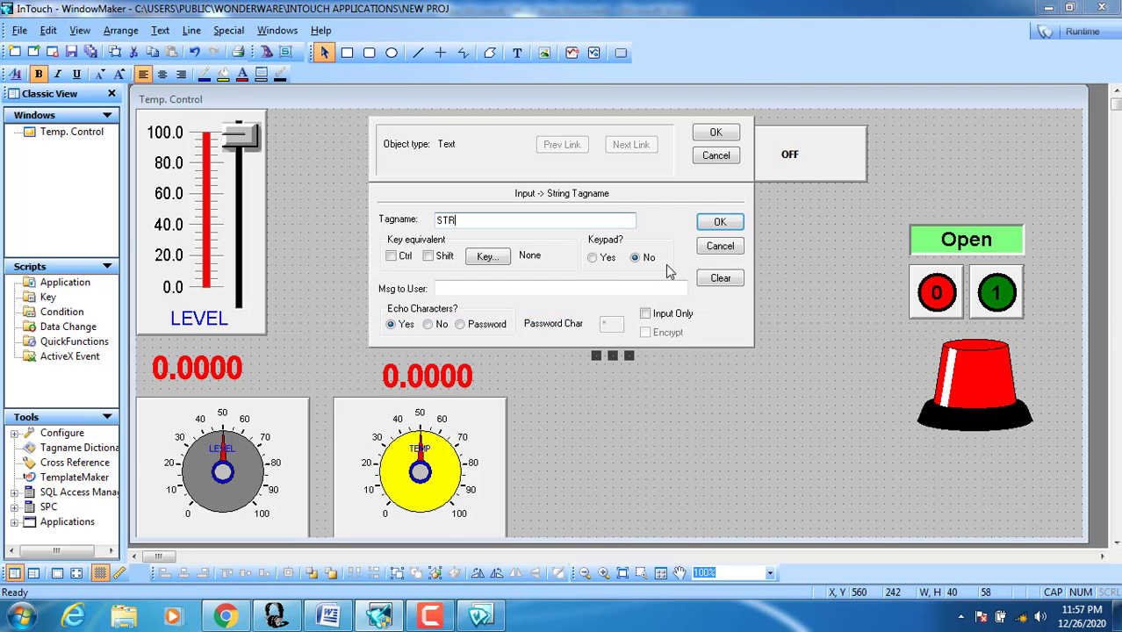
click(713, 135)
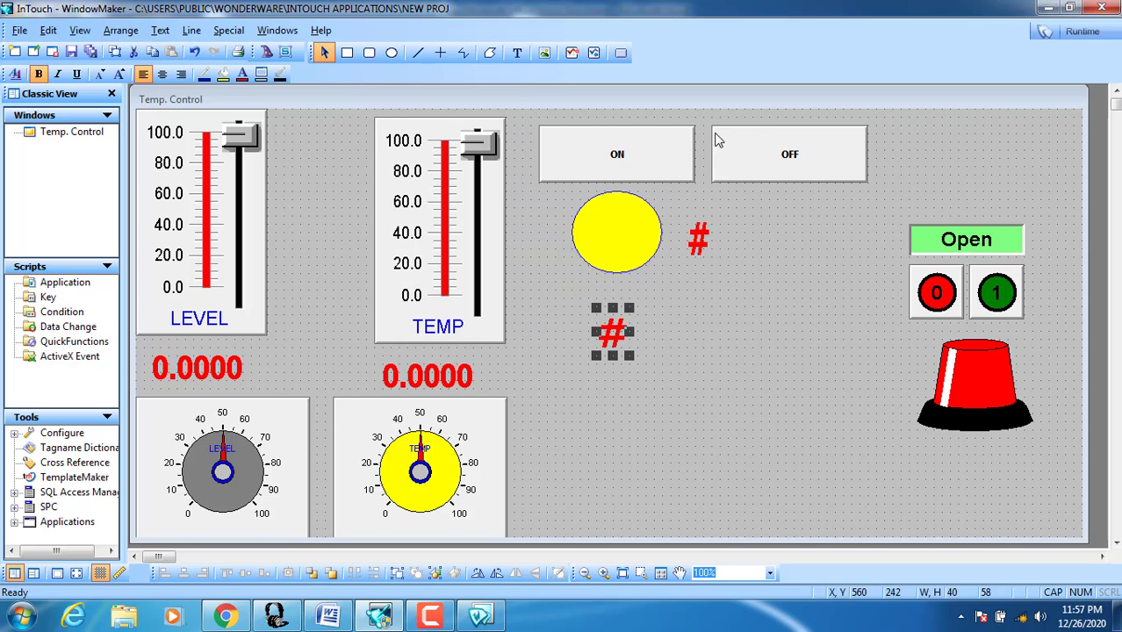
Step: In runtime, test the string input by entering a longer message beginning with ALARM HIGH AND
click(1082, 31)
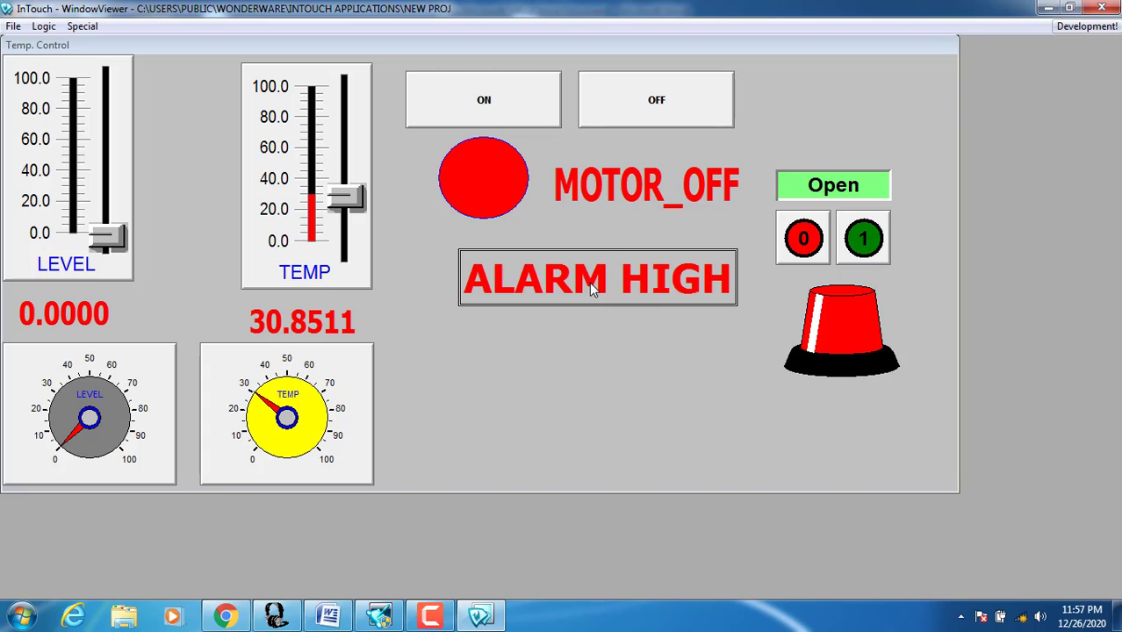
click(594, 292)
click(570, 279)
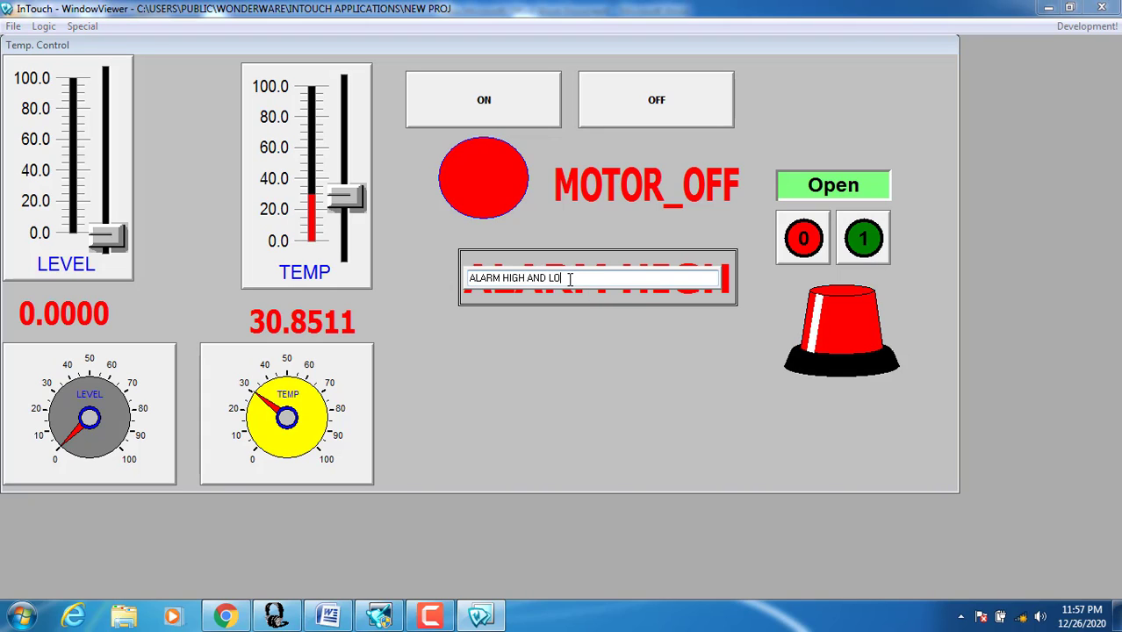
key(Return)
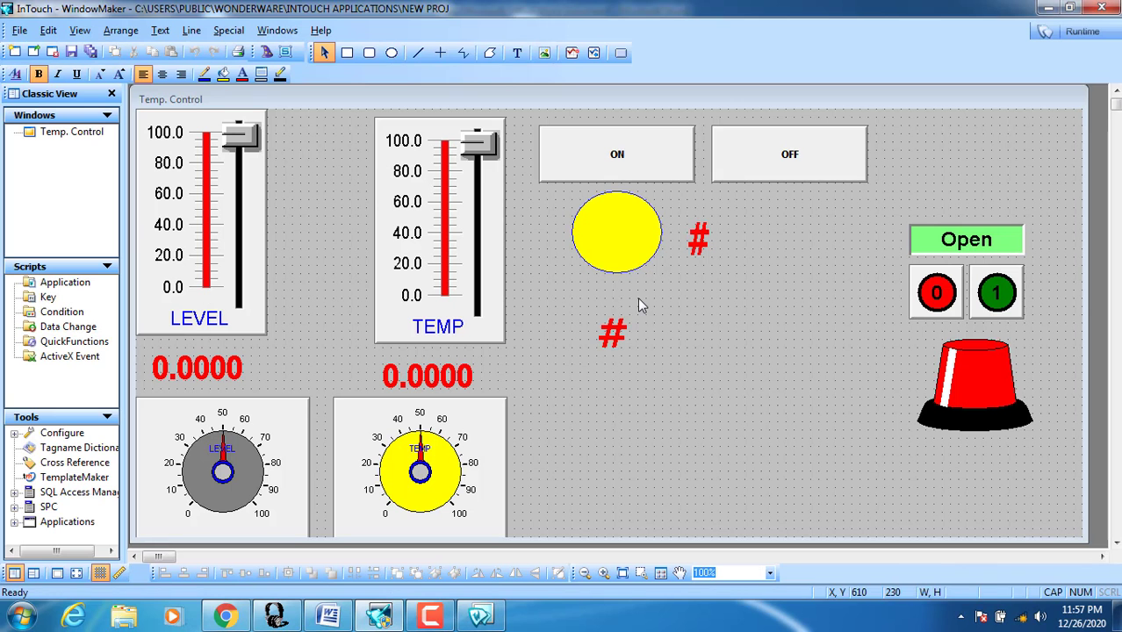
click(699, 329)
click(218, 250)
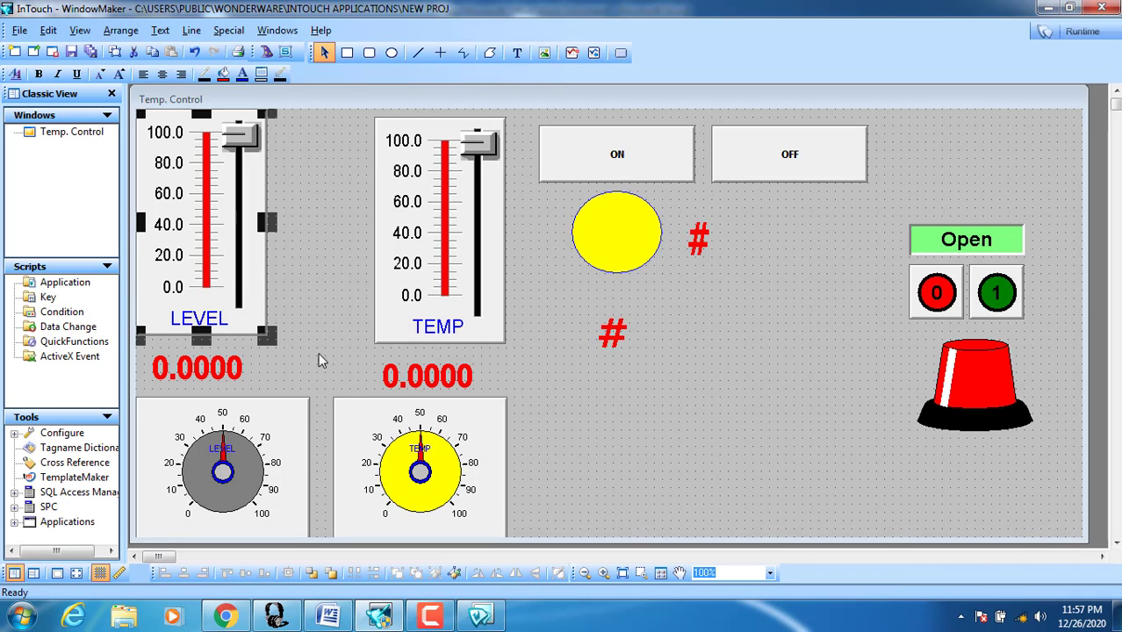
click(657, 170)
click(603, 338)
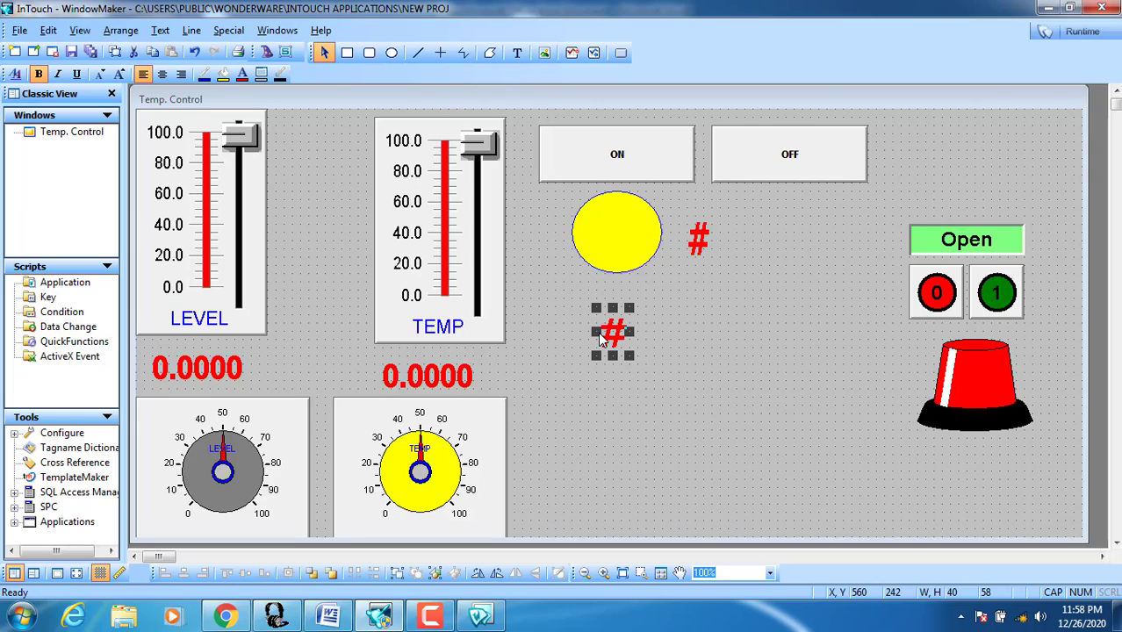
Step: Add a second # text below the STR text and enlarge it to about 30 by 48 pixels
click(517, 53)
click(604, 429)
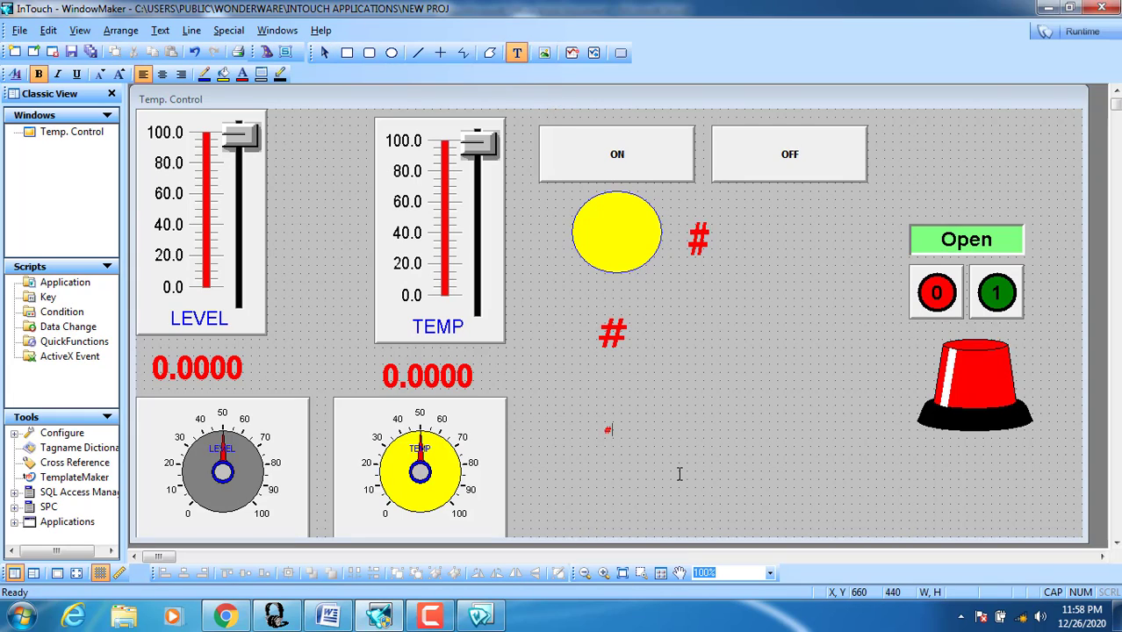
key(Escape)
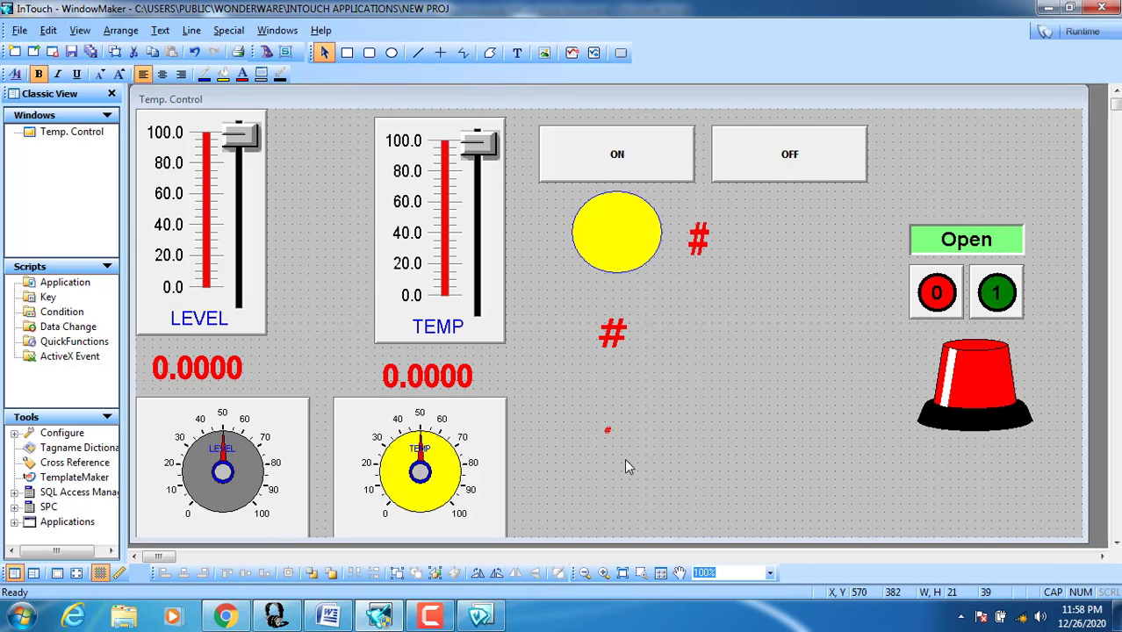
drag(624, 458, 598, 431)
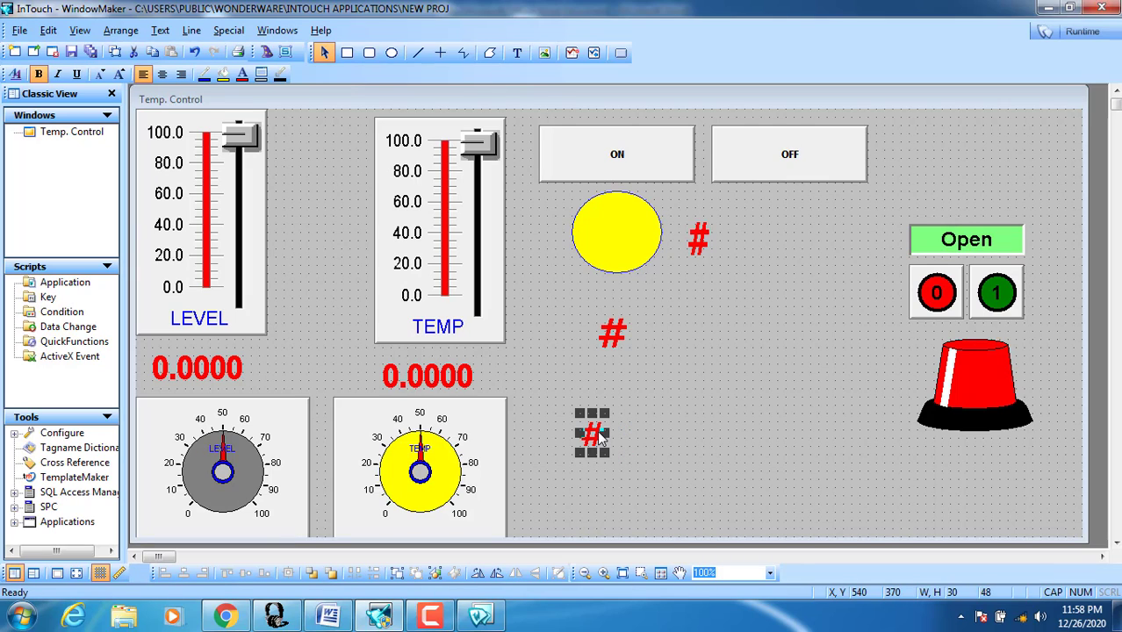
Step: Give the lower # text a string value display link to the $TimeString system tag
double_click(597, 437)
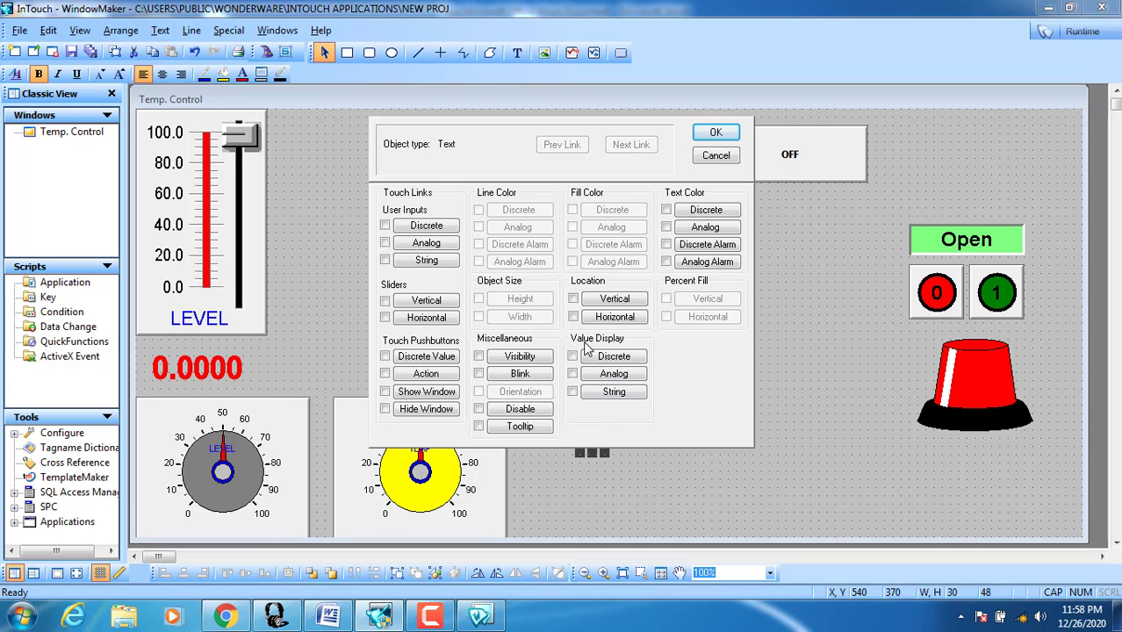
click(615, 392)
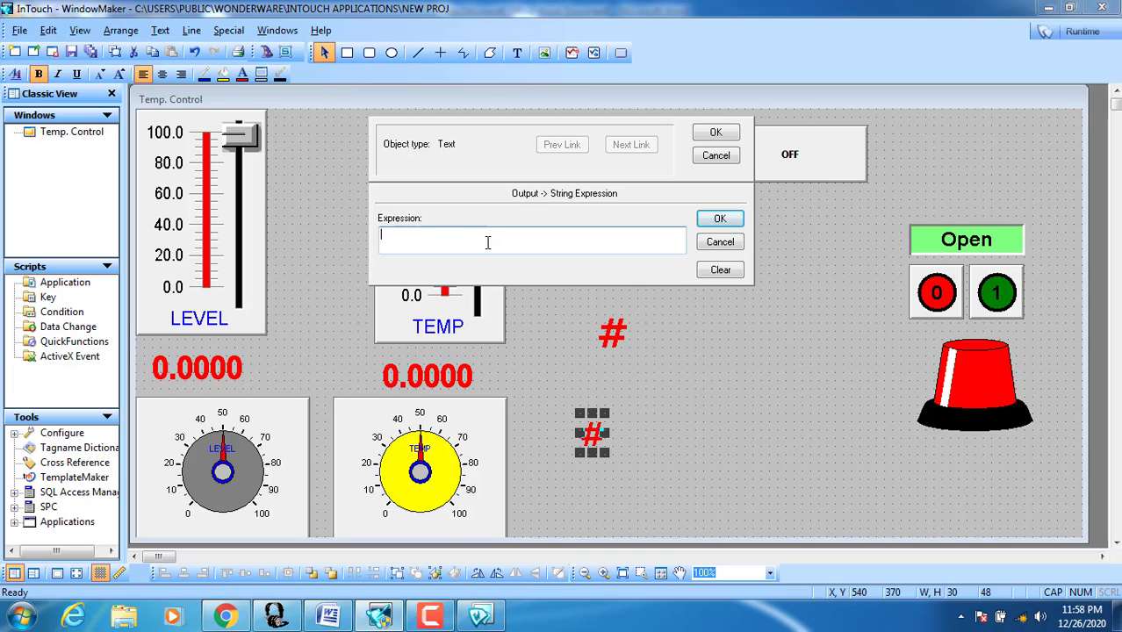
double_click(487, 242)
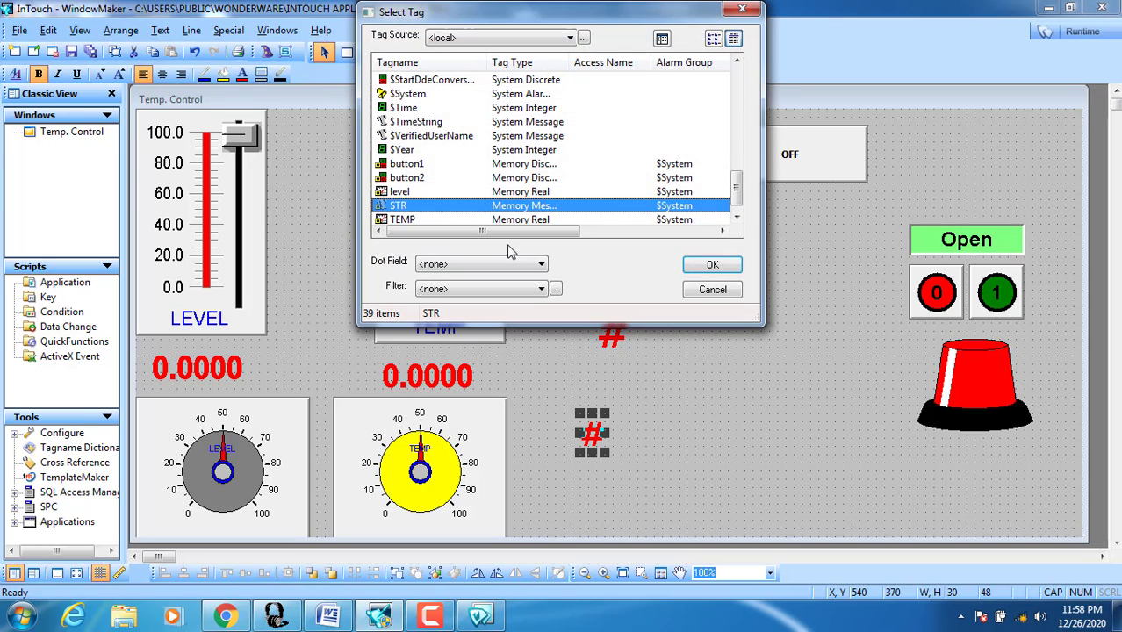
scroll(423, 132, up, 6)
scroll(420, 145, up, 2)
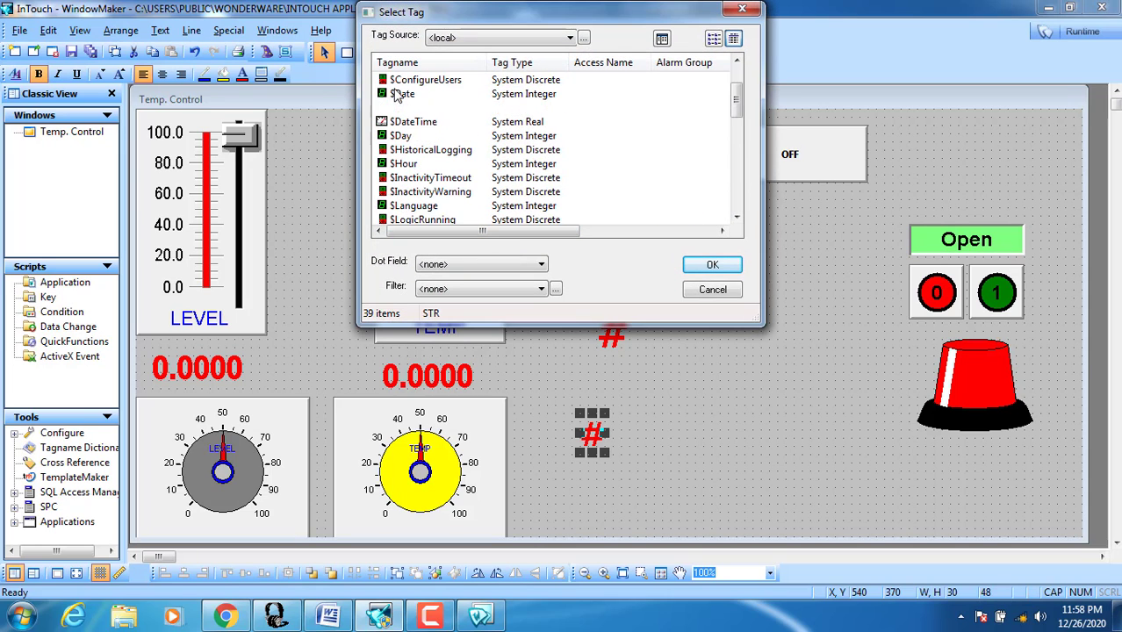
scroll(404, 171, down, 2)
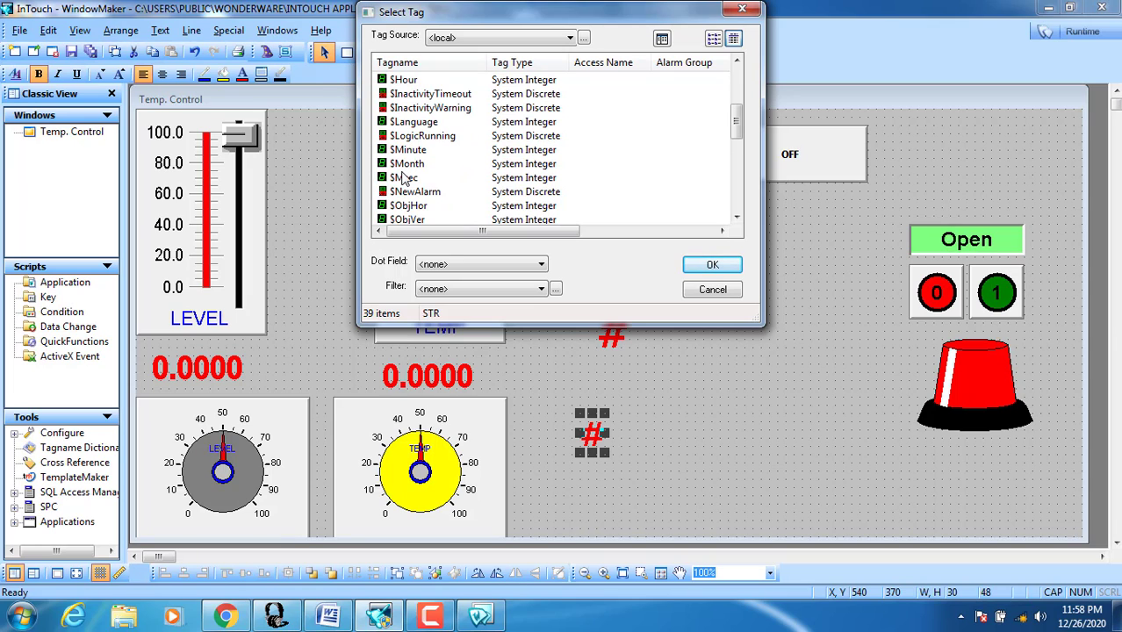
scroll(408, 181, down, 3)
scroll(406, 178, up, 2)
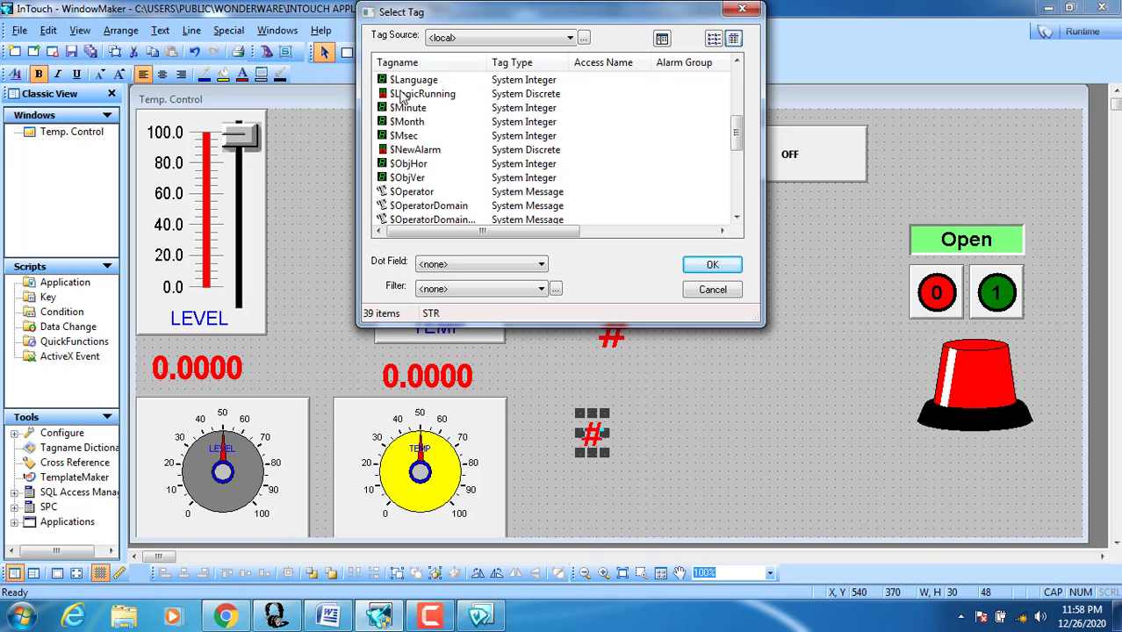
scroll(405, 178, up, 5)
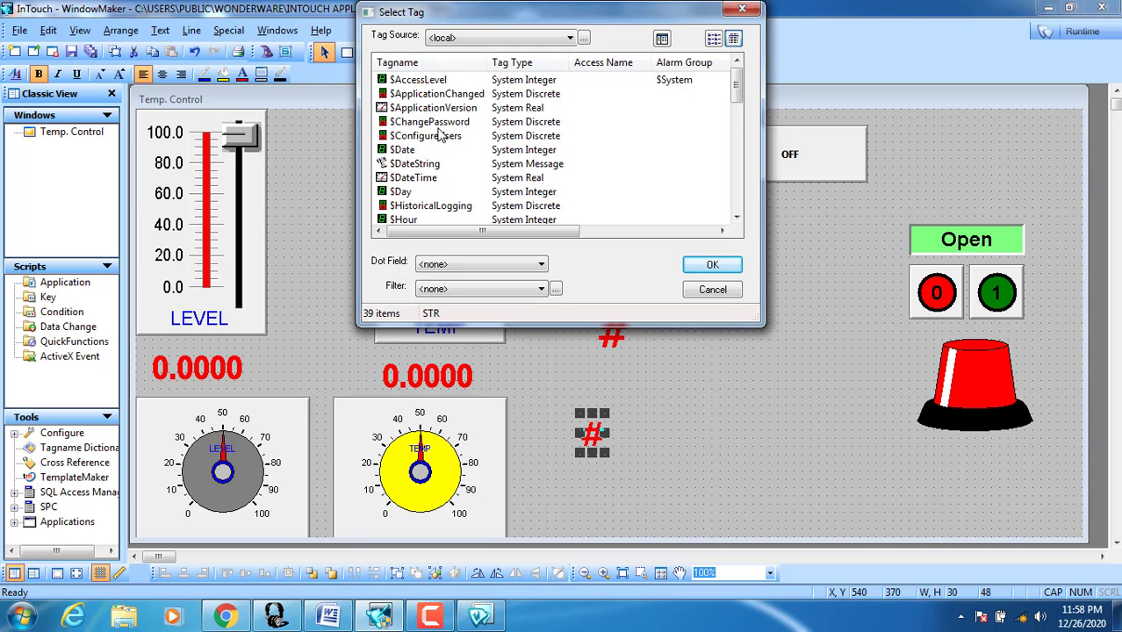
scroll(439, 140, down, 2)
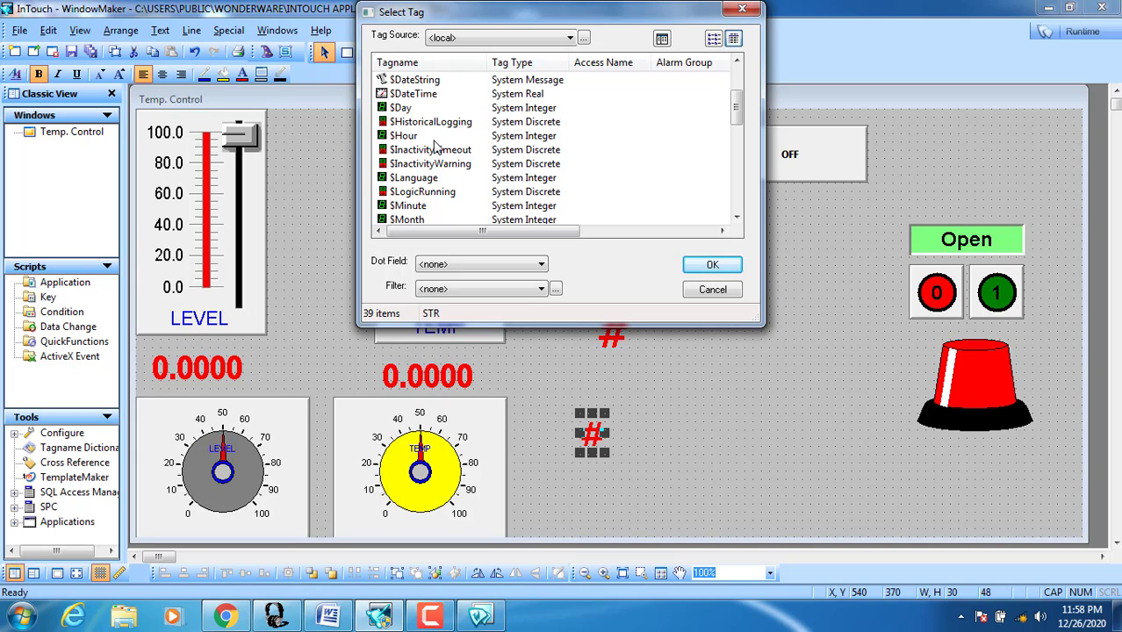
scroll(431, 163, down, 1)
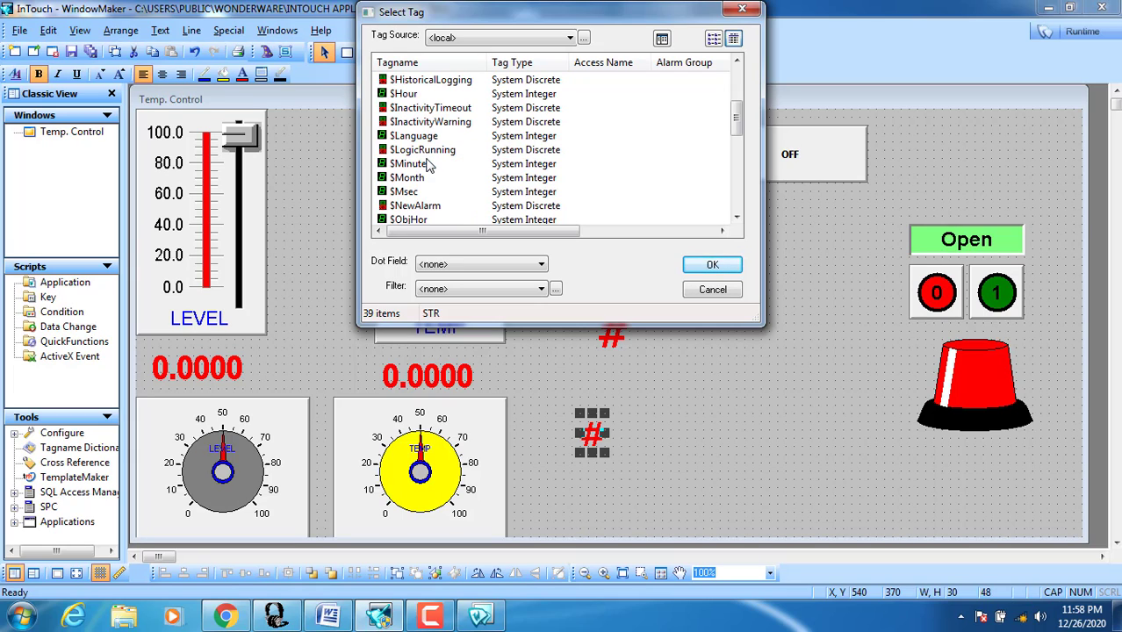
scroll(429, 165, down, 2)
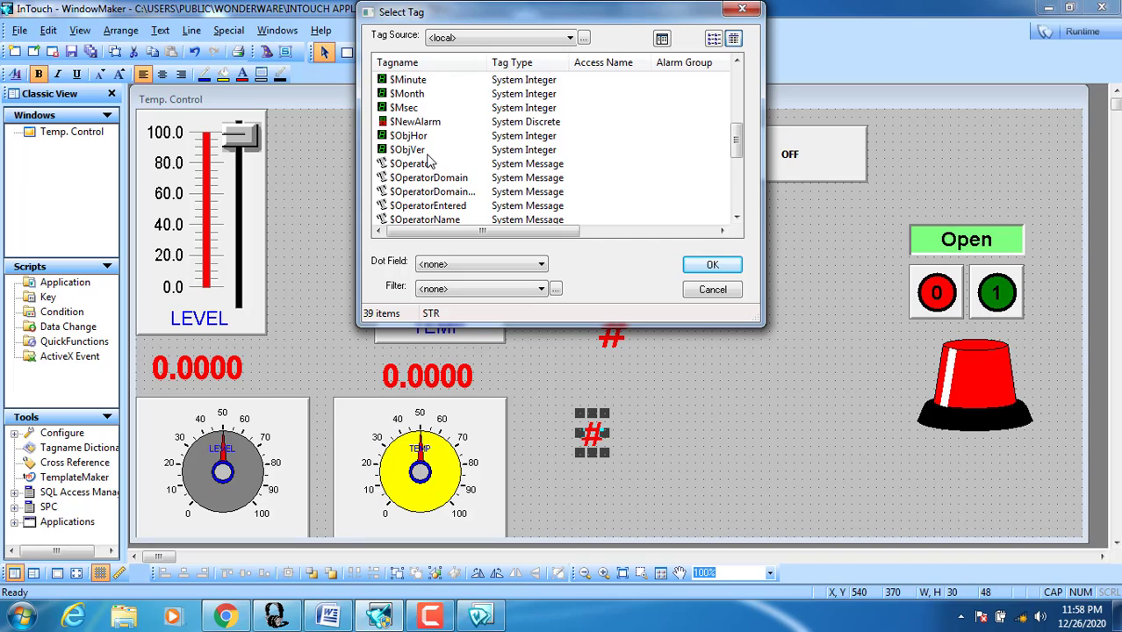
scroll(431, 176, down, 1)
scroll(439, 184, down, 1)
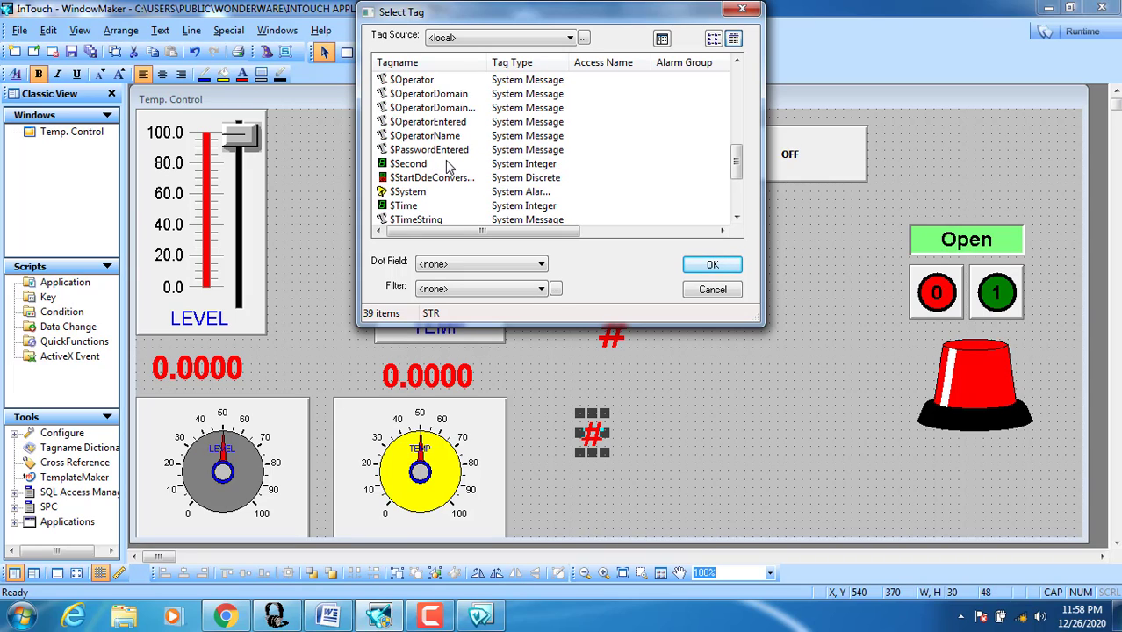
scroll(453, 174, down, 2)
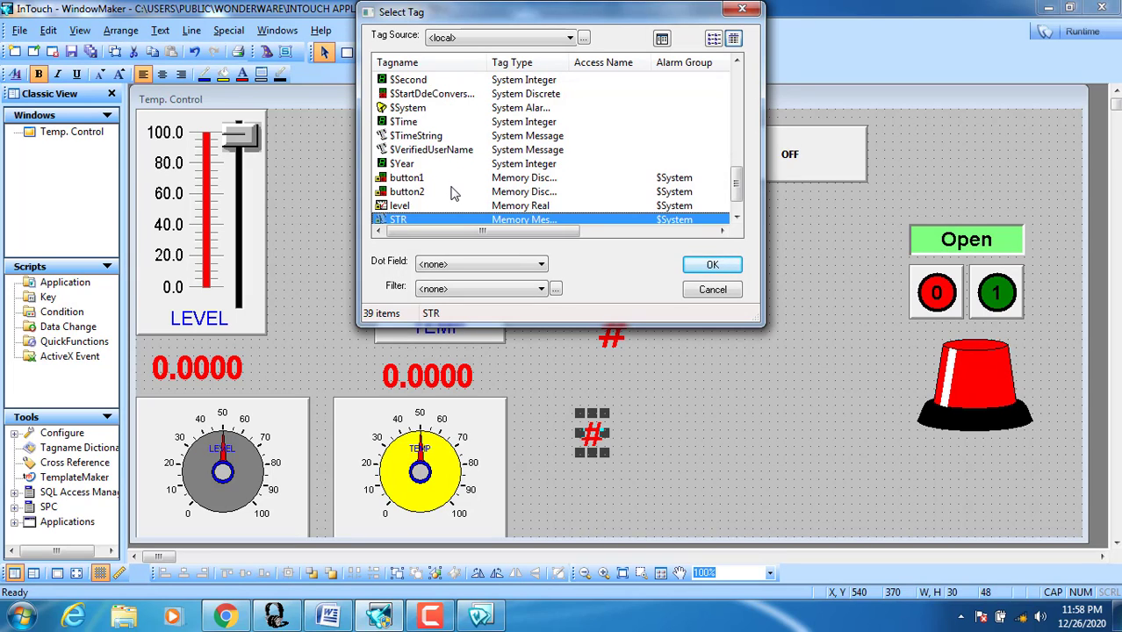
click(418, 137)
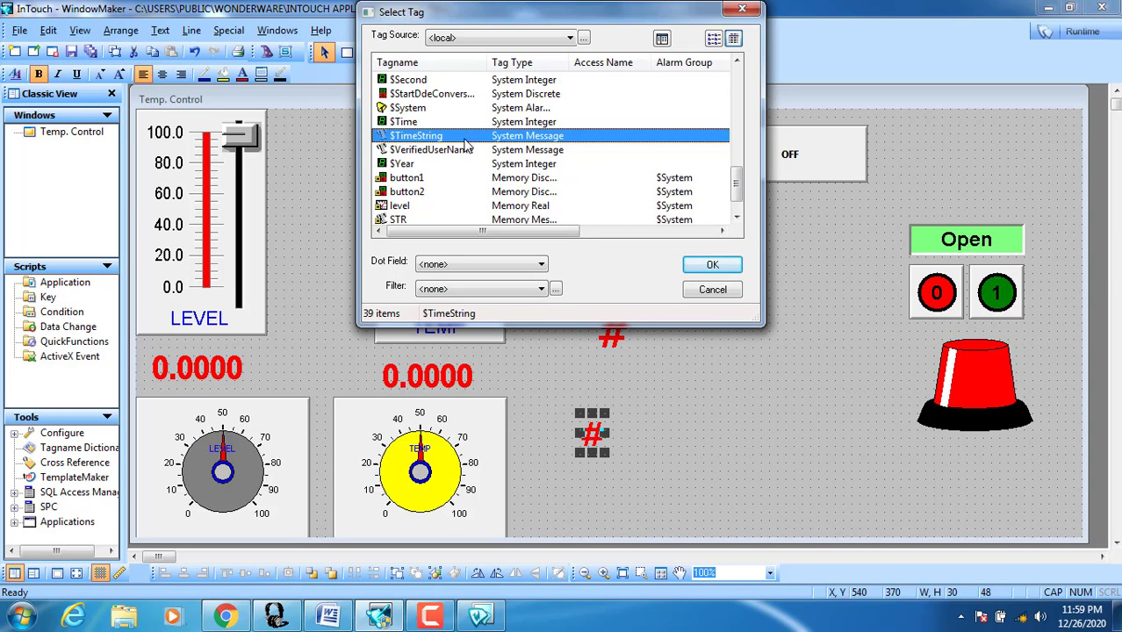
click(712, 265)
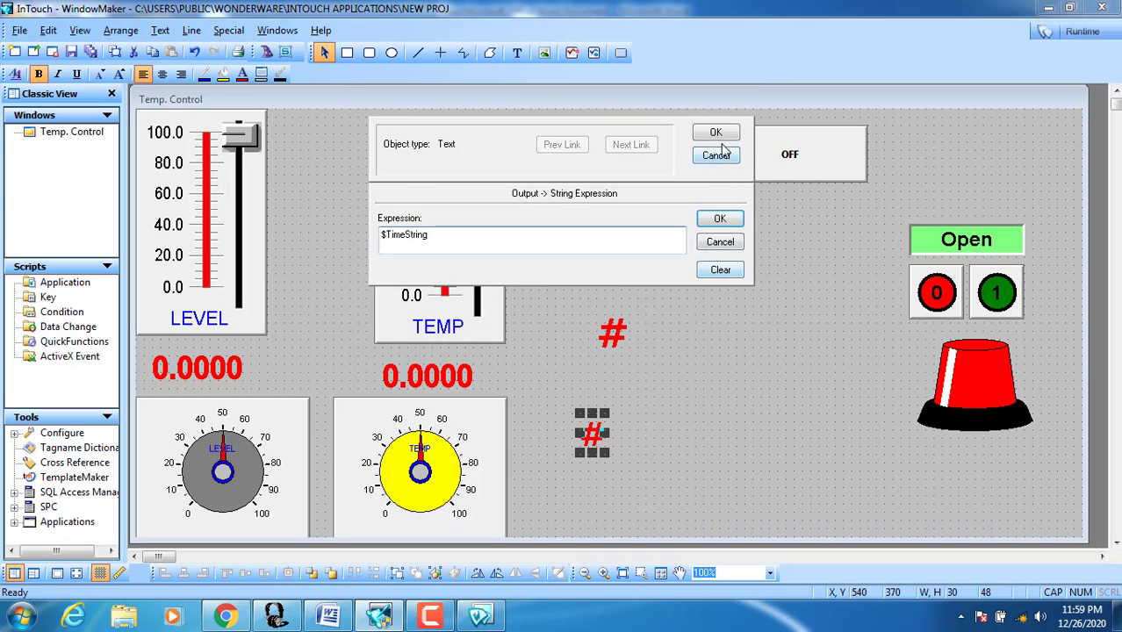
click(718, 136)
Step: In runtime, compare the time display with the Windows clock, and return to development
click(1091, 37)
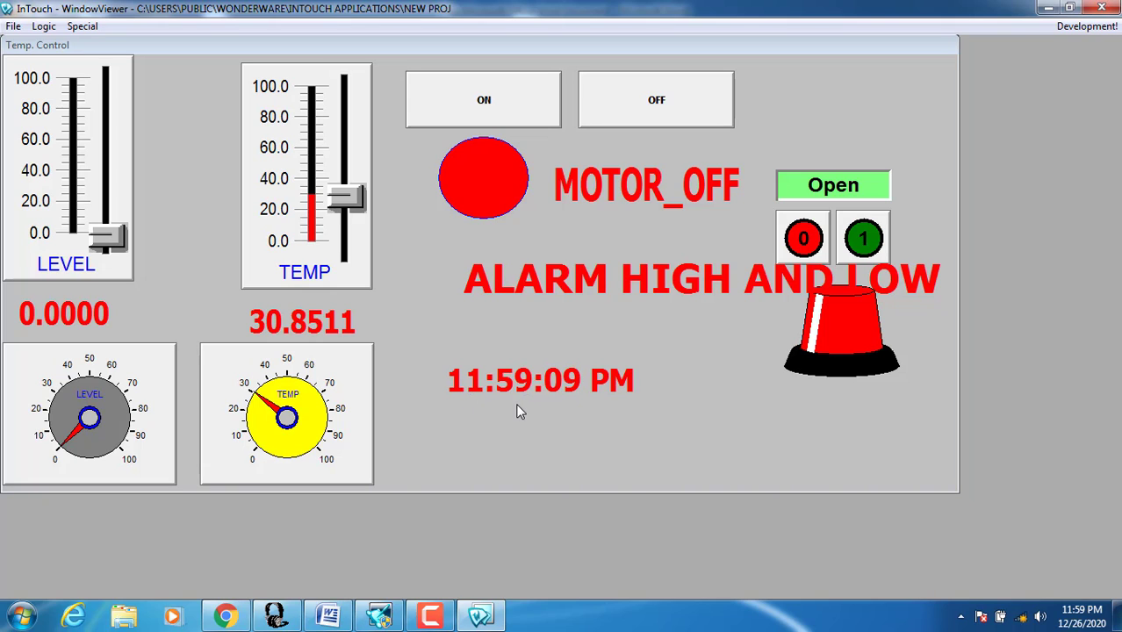
click(1082, 616)
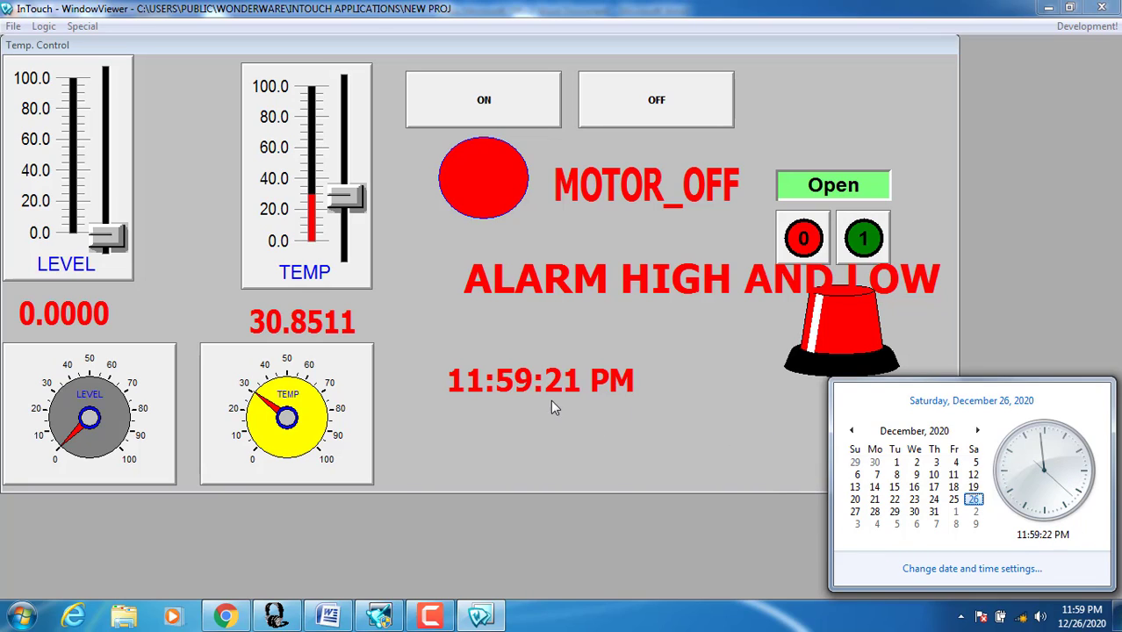
click(632, 415)
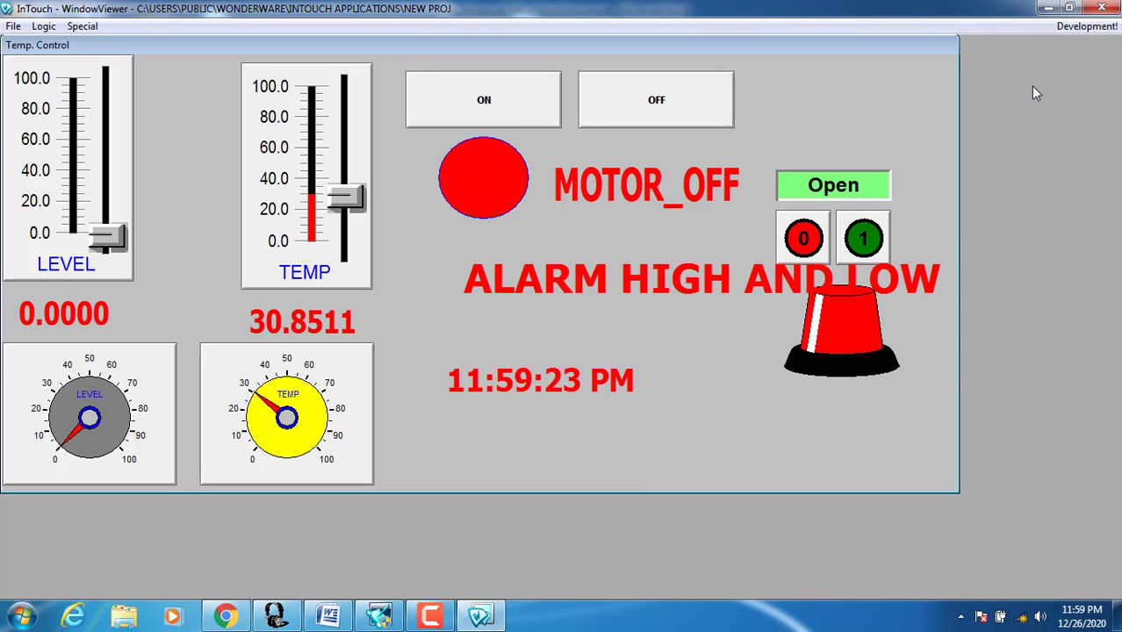
click(1083, 26)
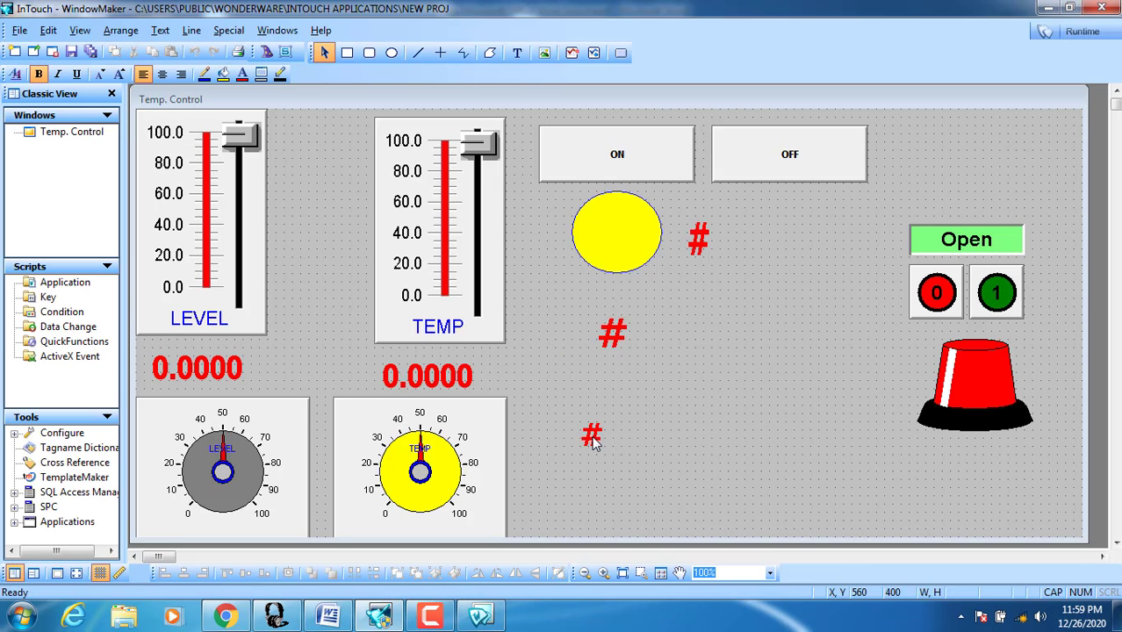
Step: Duplicate the $TimeString text and place the copy directly below the original
right_click(594, 443)
click(624, 161)
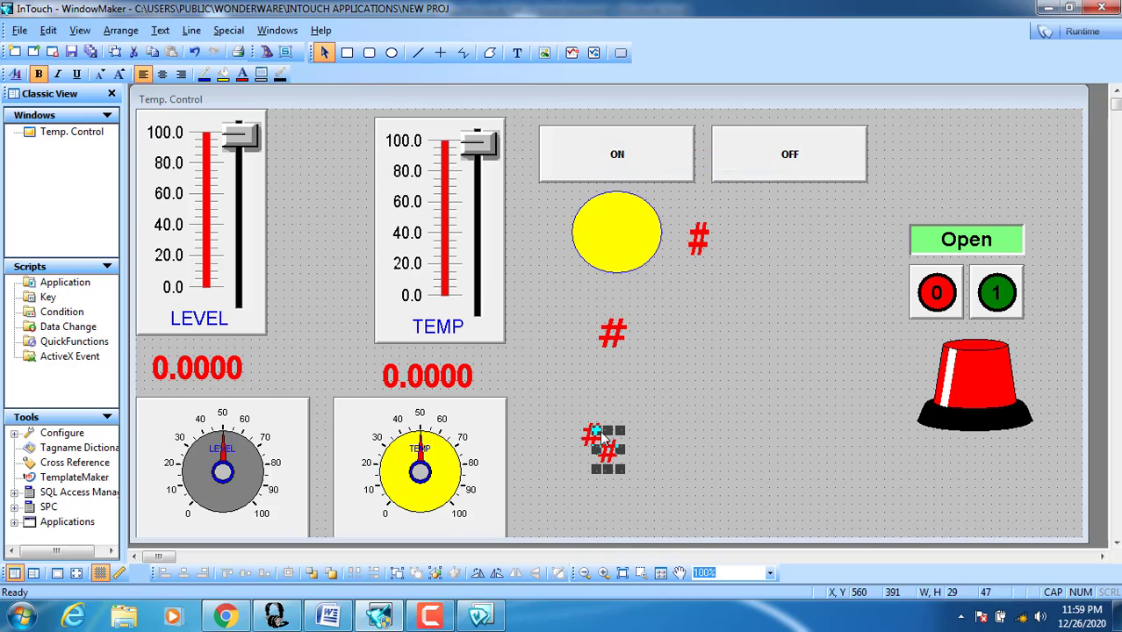
drag(605, 457, 587, 482)
Step: Replace the copied text's string display link with an analog value display link to the $Minute system tag
double_click(592, 466)
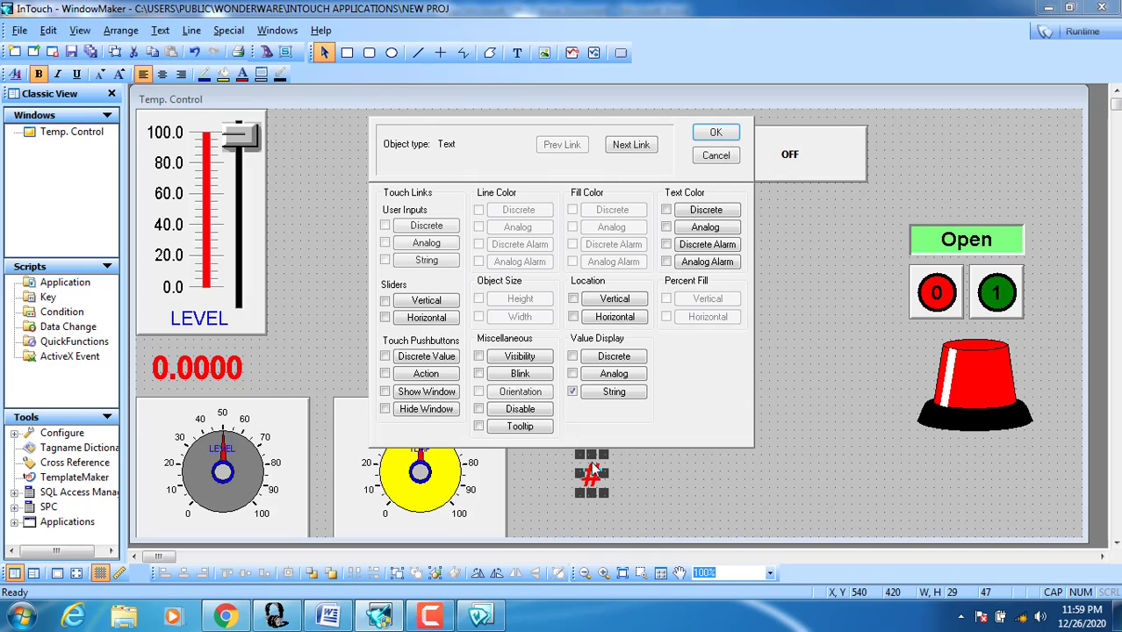
click(572, 392)
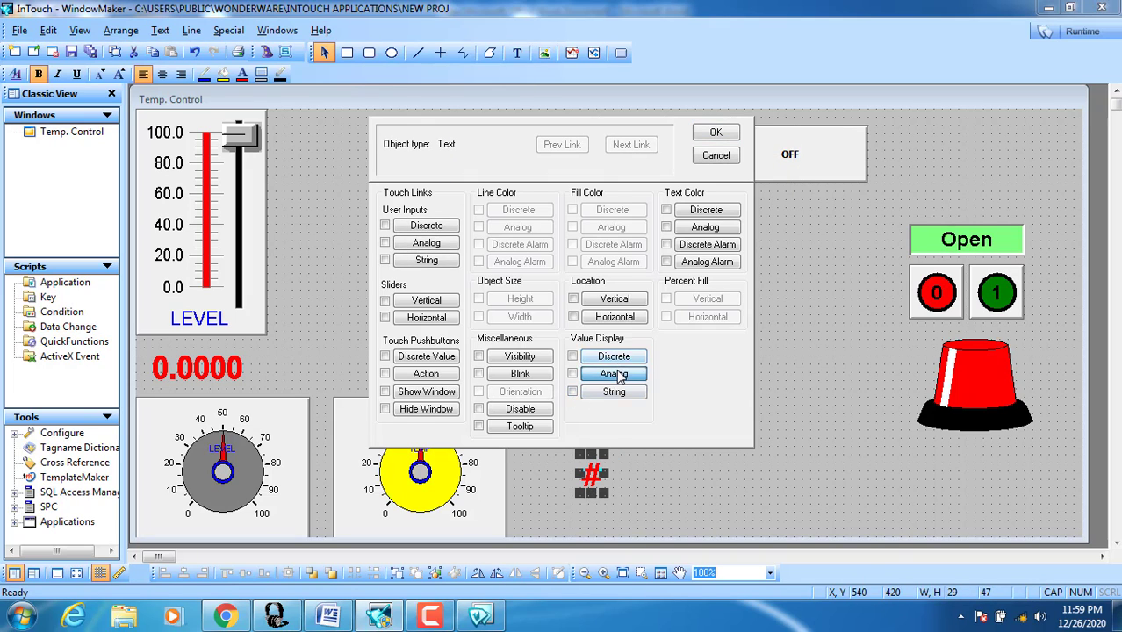
click(615, 374)
key(BackSpace)
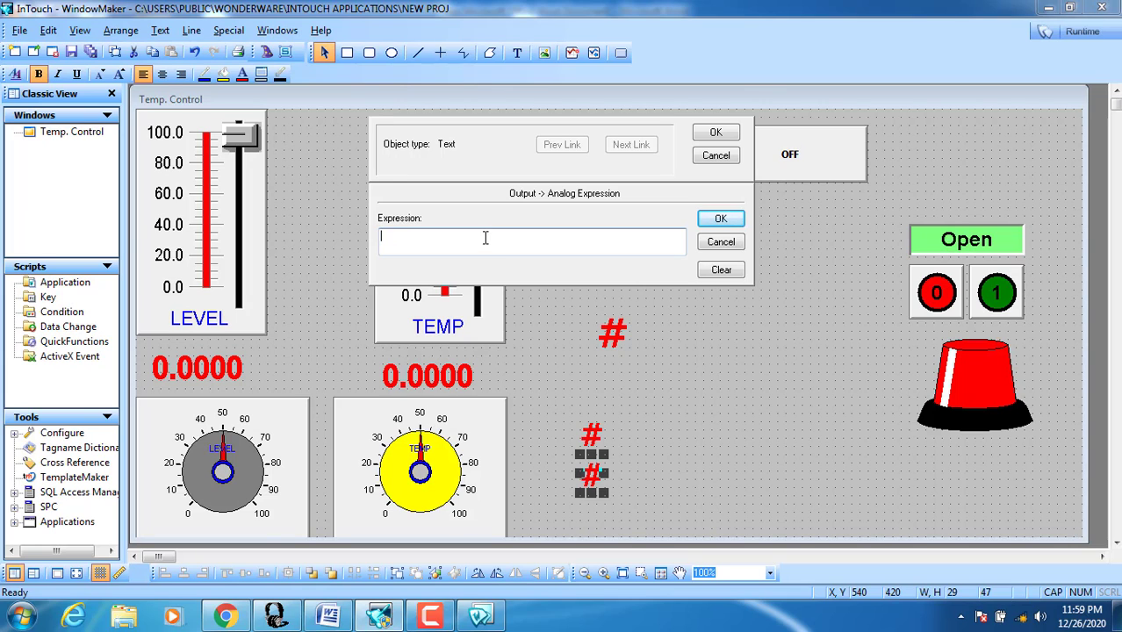
double_click(485, 237)
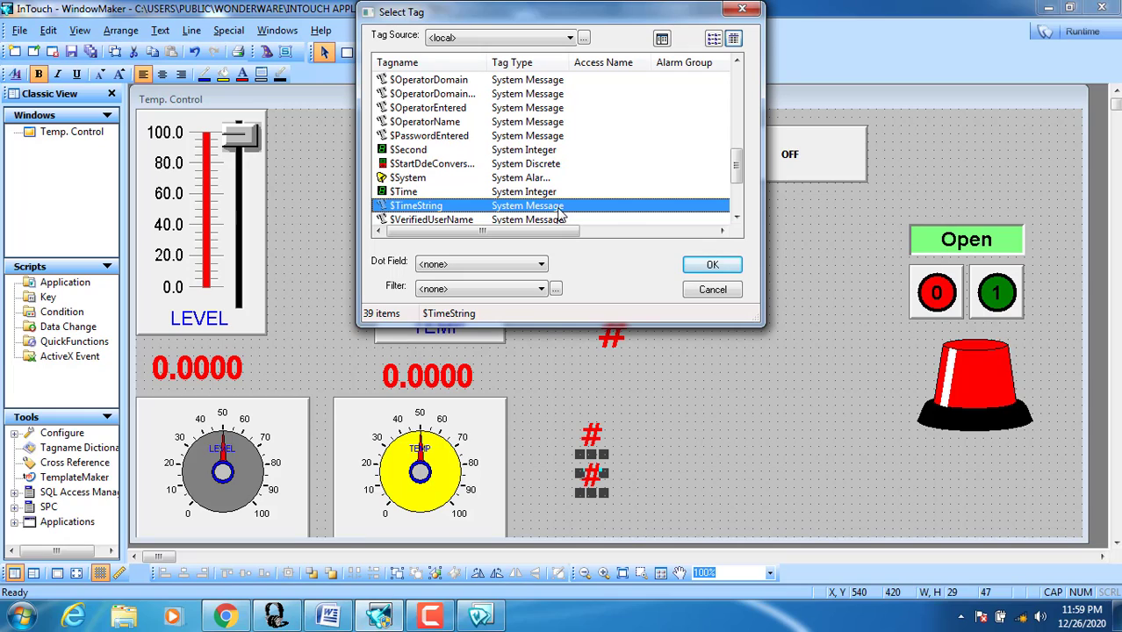
click(512, 192)
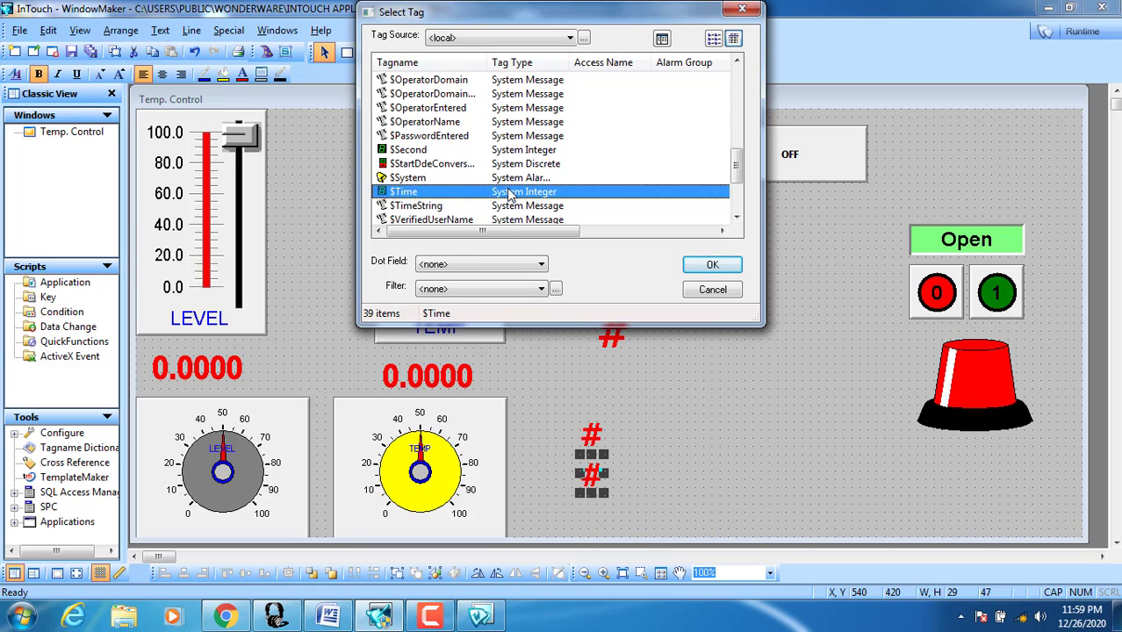
scroll(509, 193, up, 4)
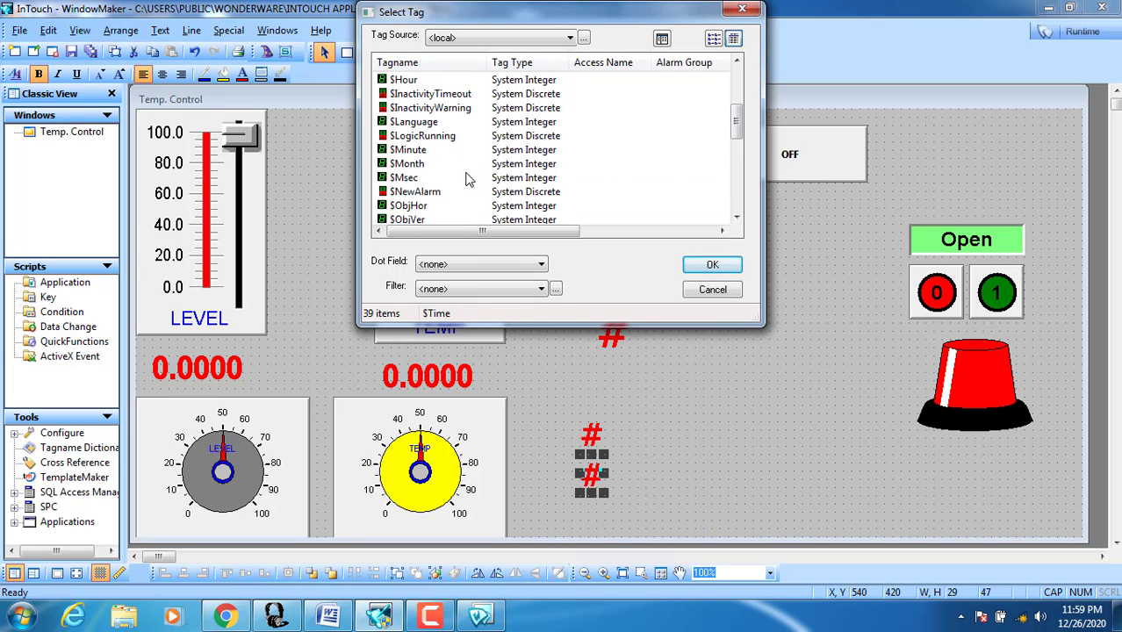
click(408, 150)
click(712, 265)
click(716, 132)
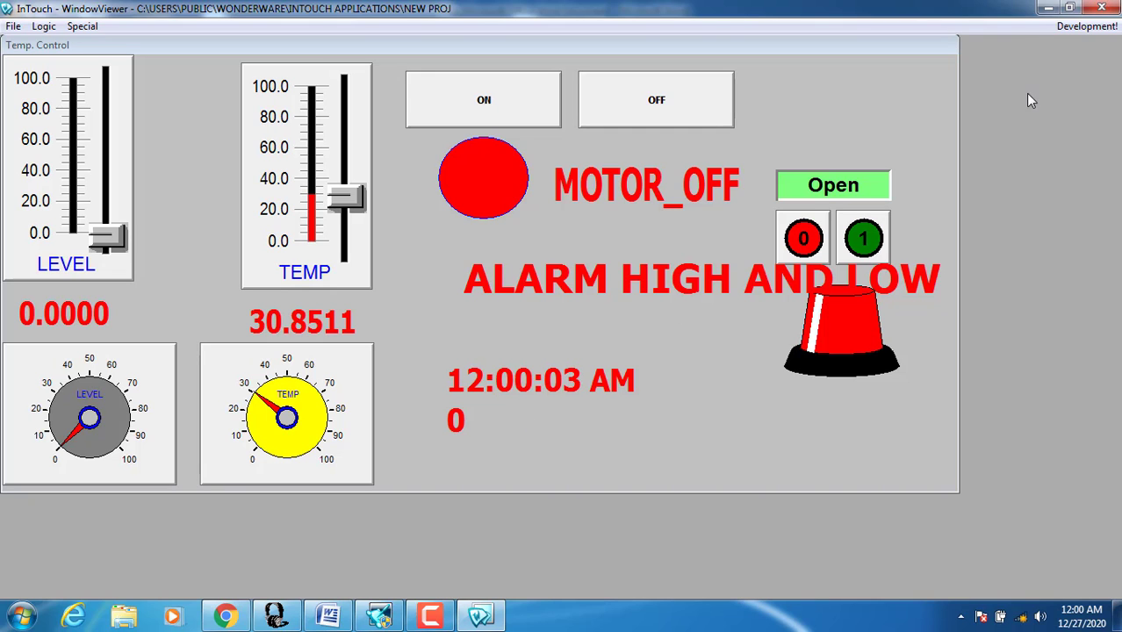
Step: Return to development and reopen runtime to check the time and minute displays
click(1088, 27)
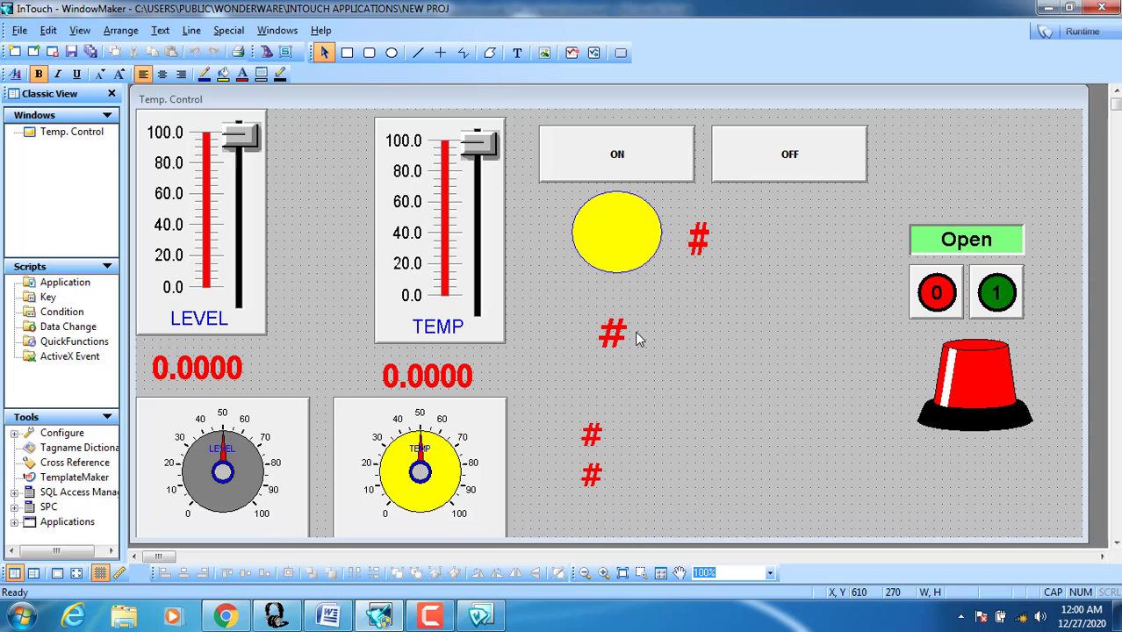
click(1073, 31)
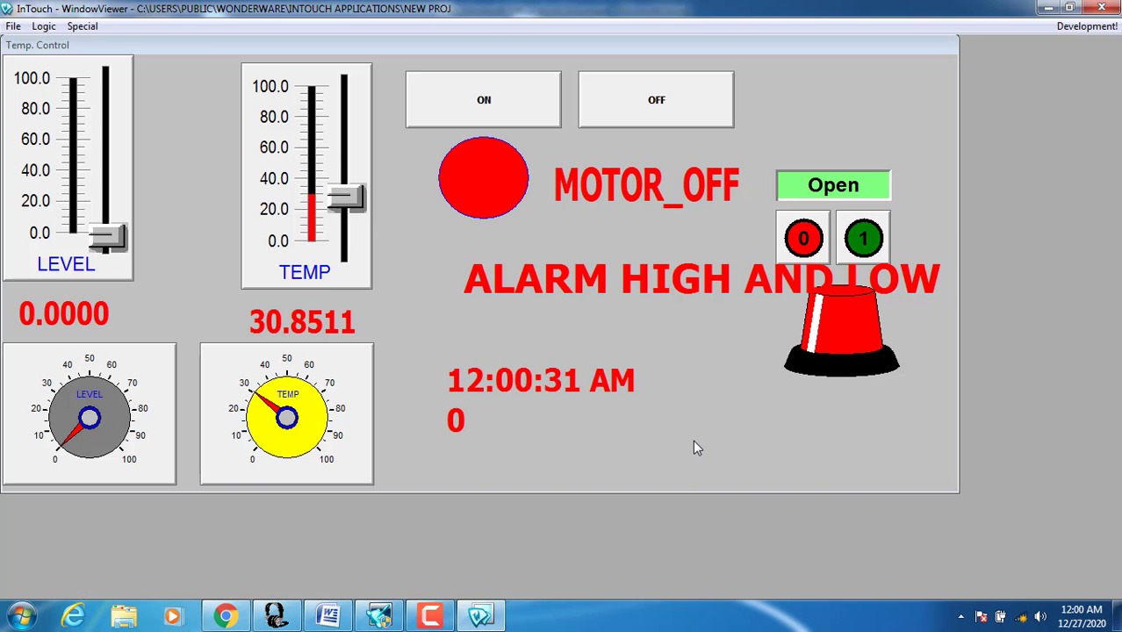